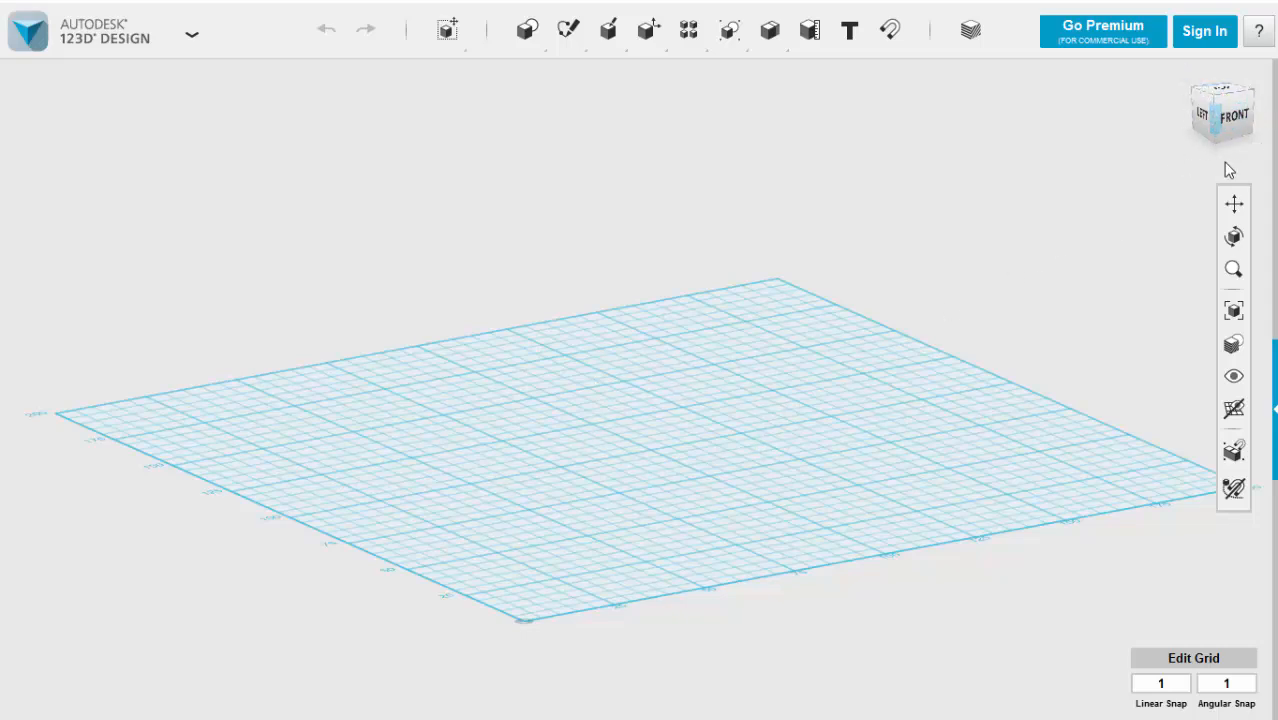
- View the empty grid from the front and from above, and return to the home view
left_click(1234, 120)
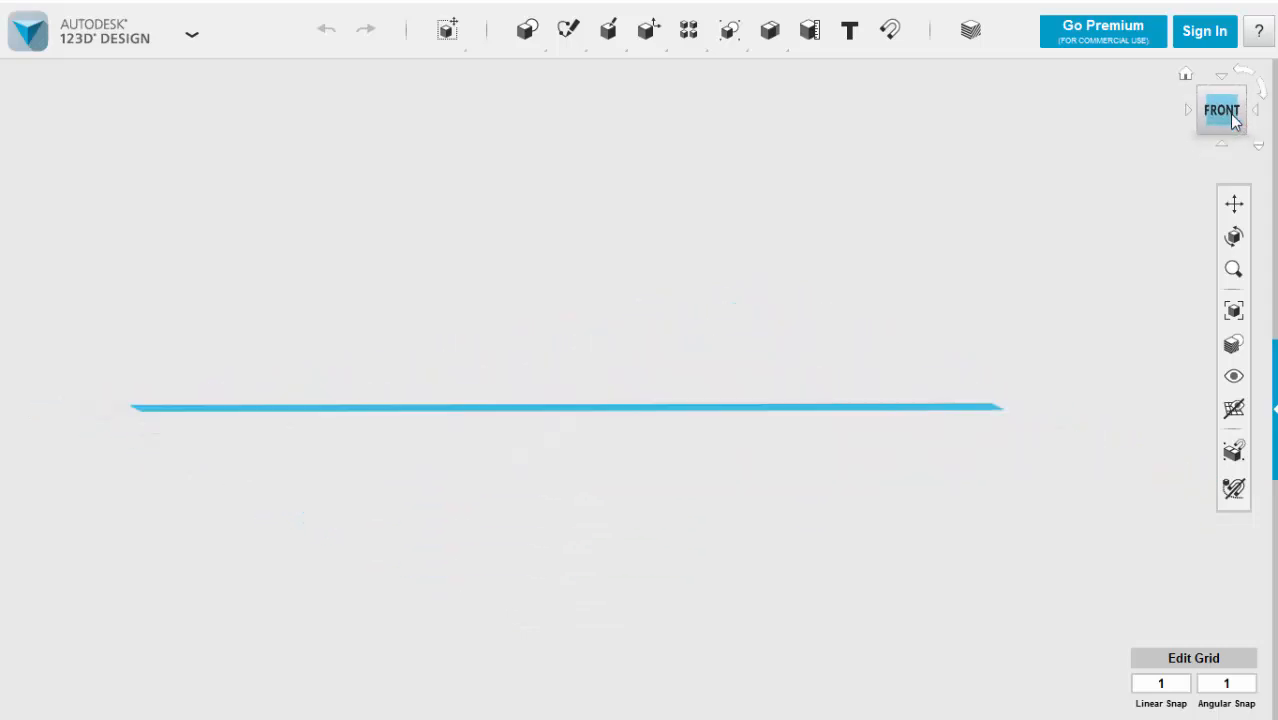
left_click(1225, 77)
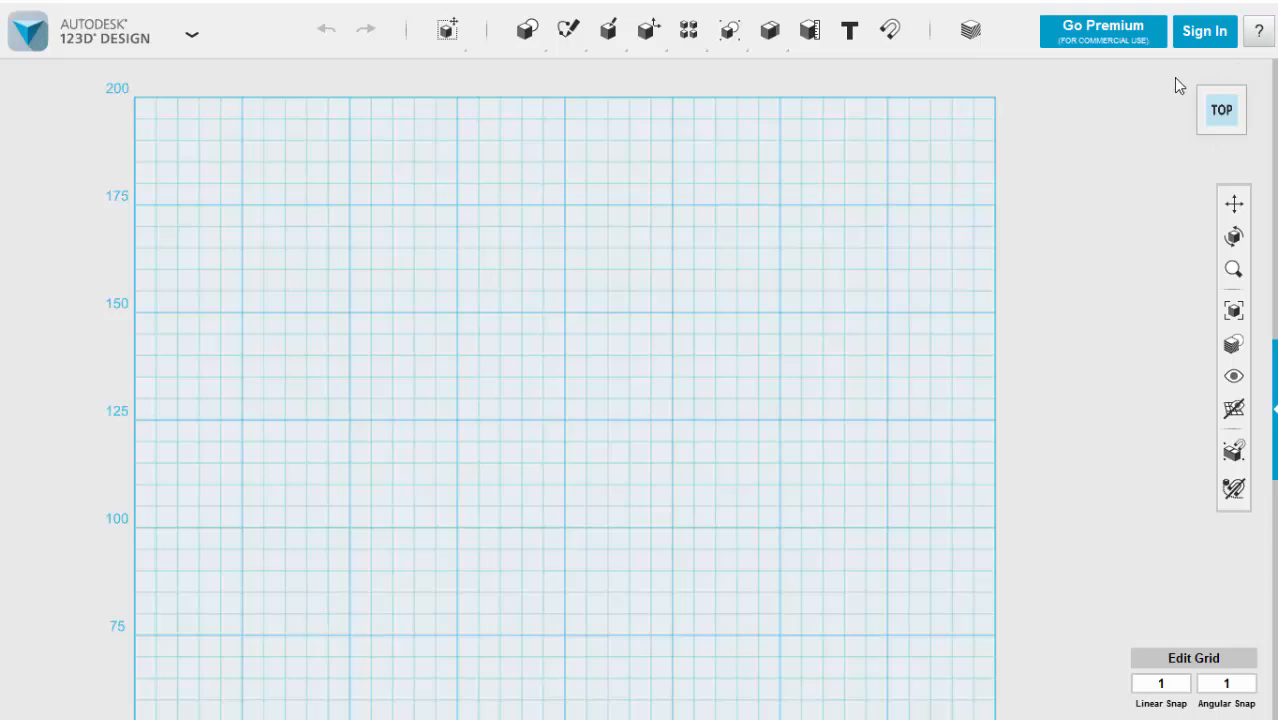
left_click(1185, 76)
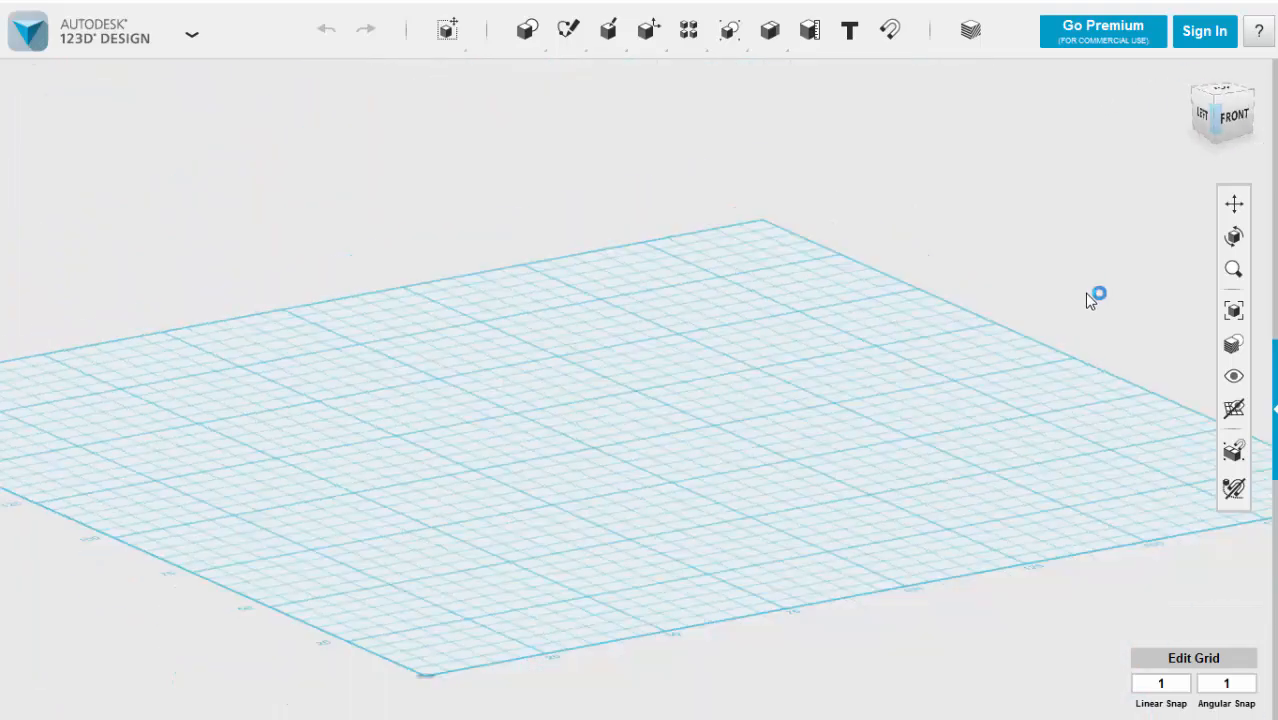
scroll(798, 325, "down", 2)
scroll(798, 325, "down", 1)
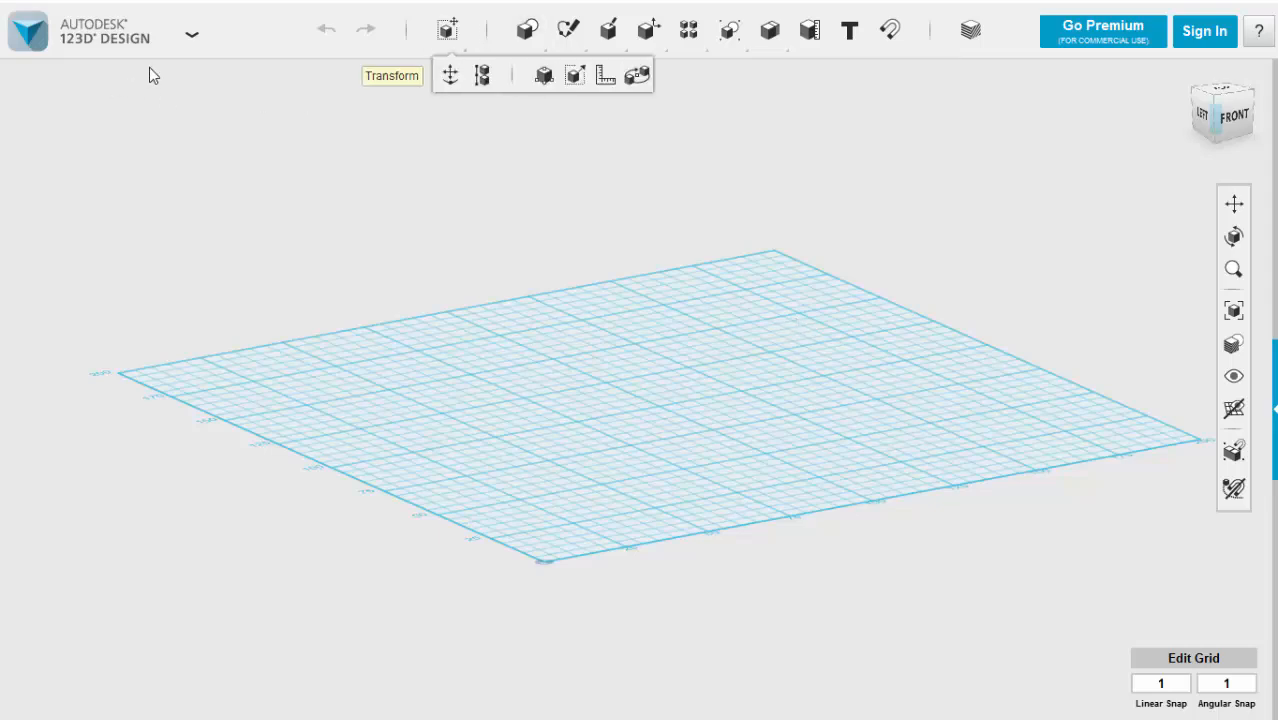
- Save the new design to the computer in the CAD folder as Test
left_click(191, 34)
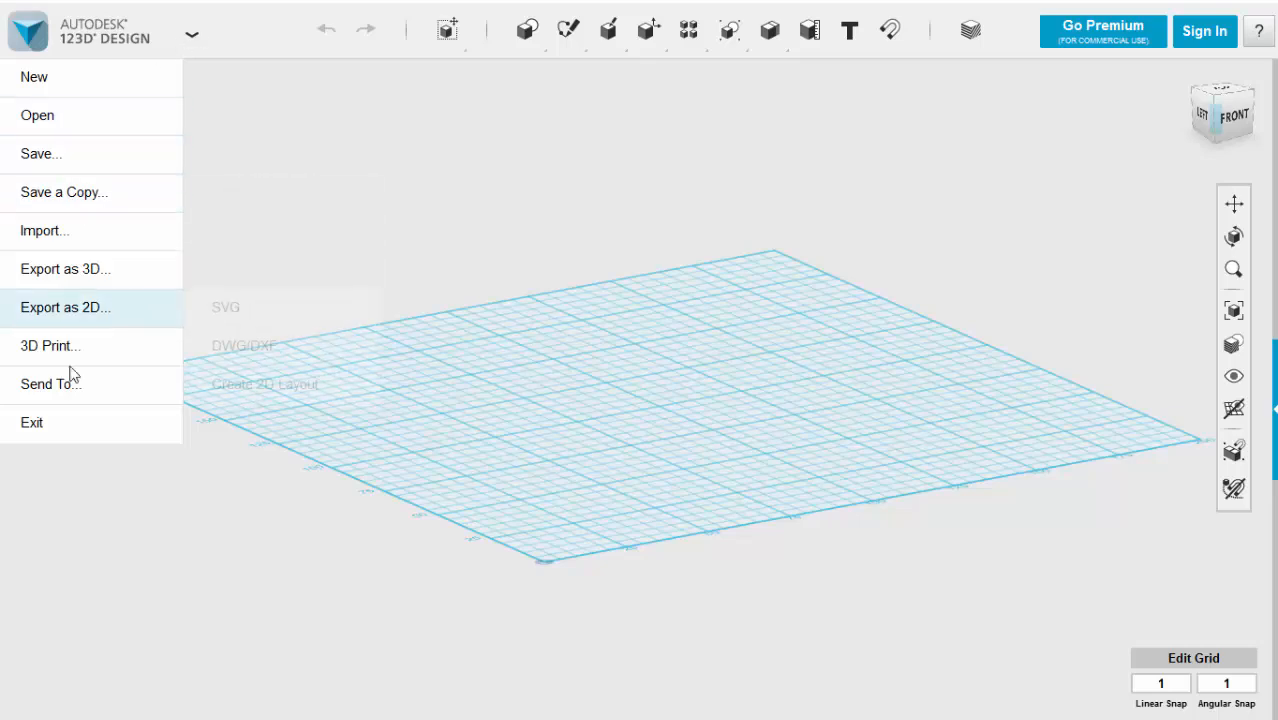
mouse_move(51, 155)
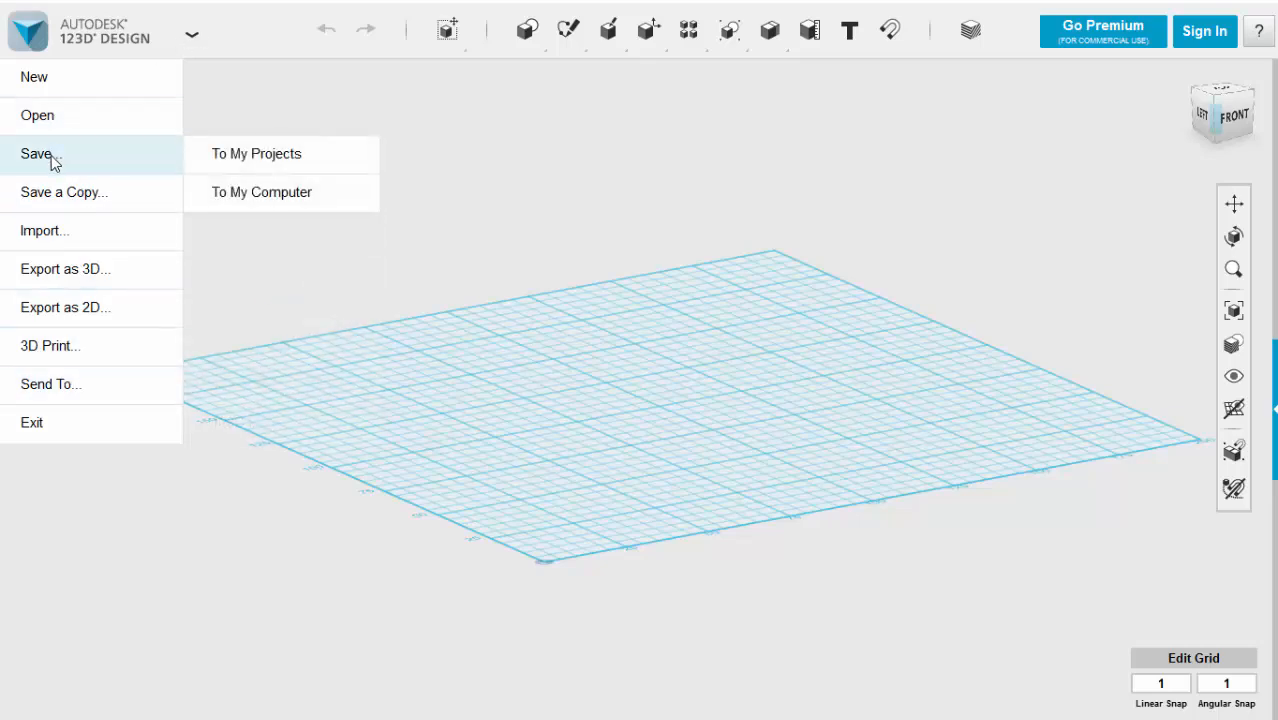
left_click(268, 193)
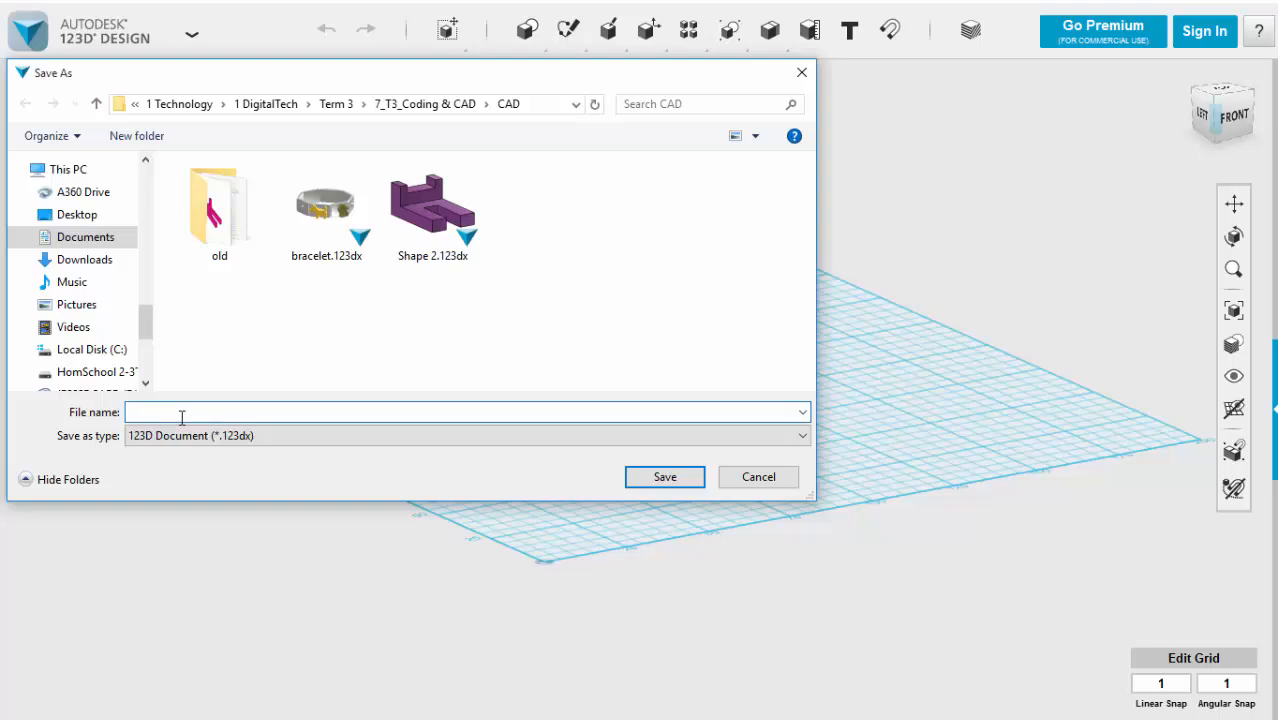
type("Test")
left_click(656, 477)
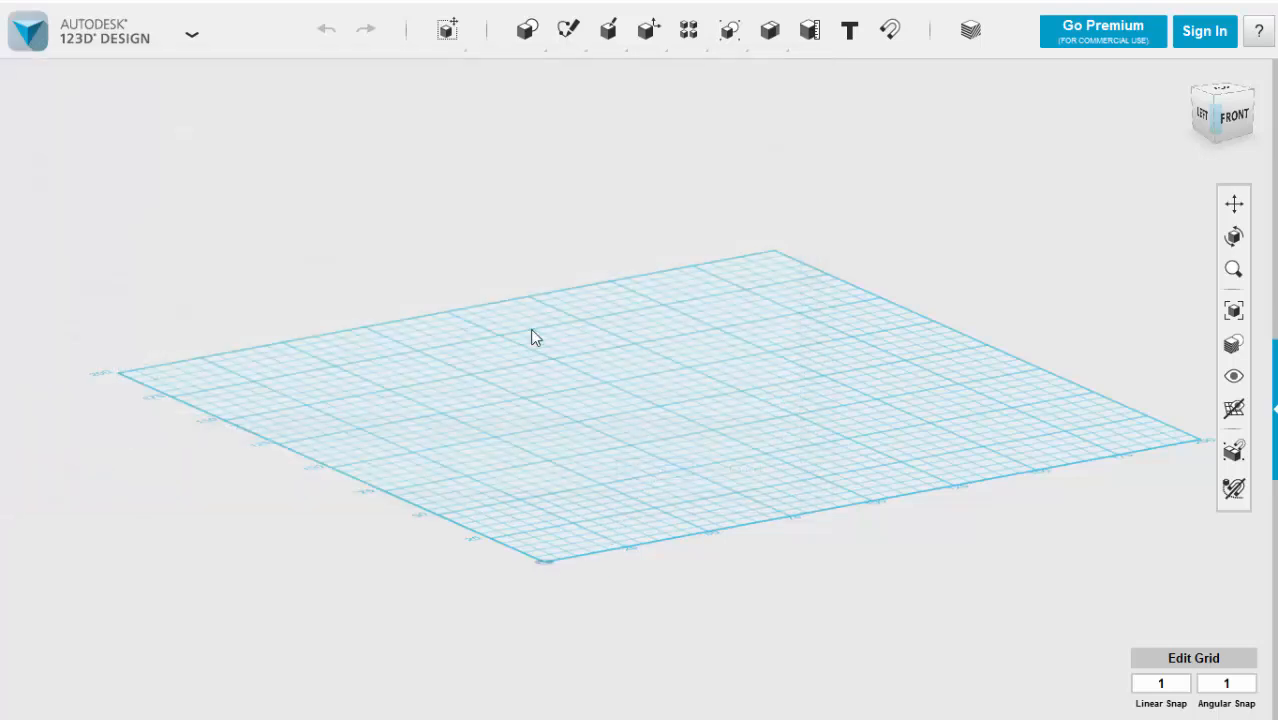
left_click(65, 48)
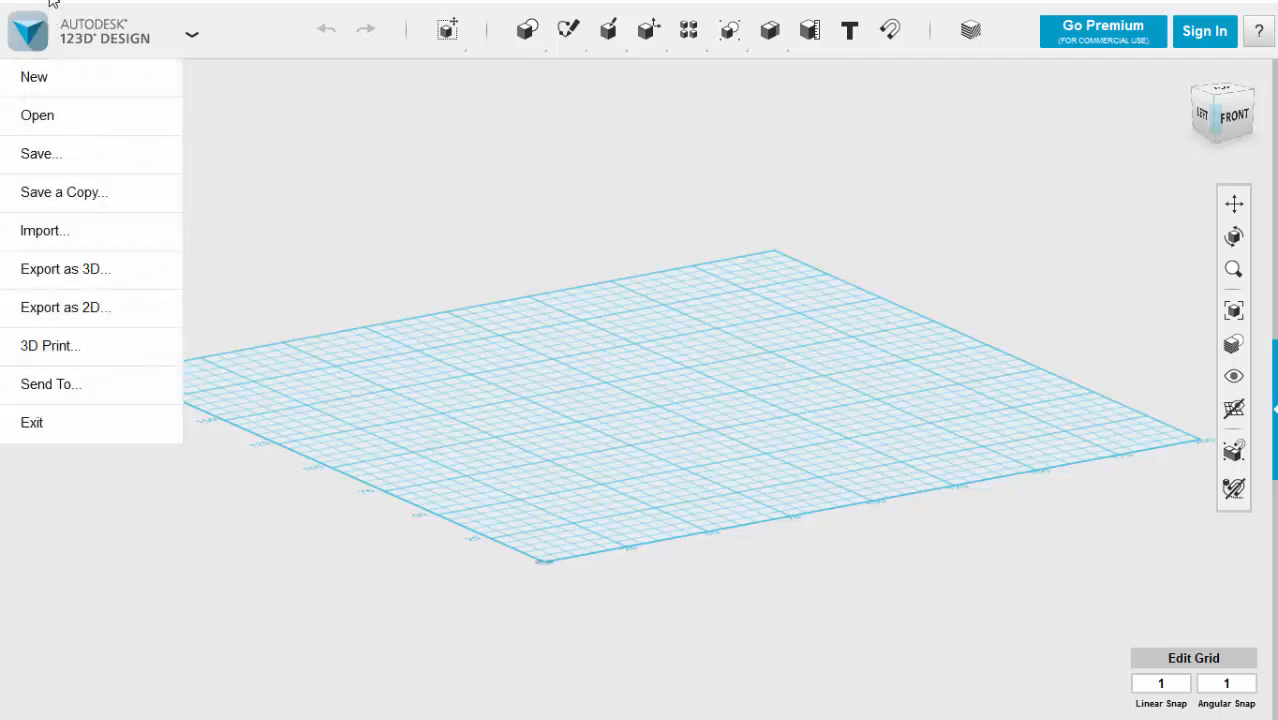
left_click(618, 380)
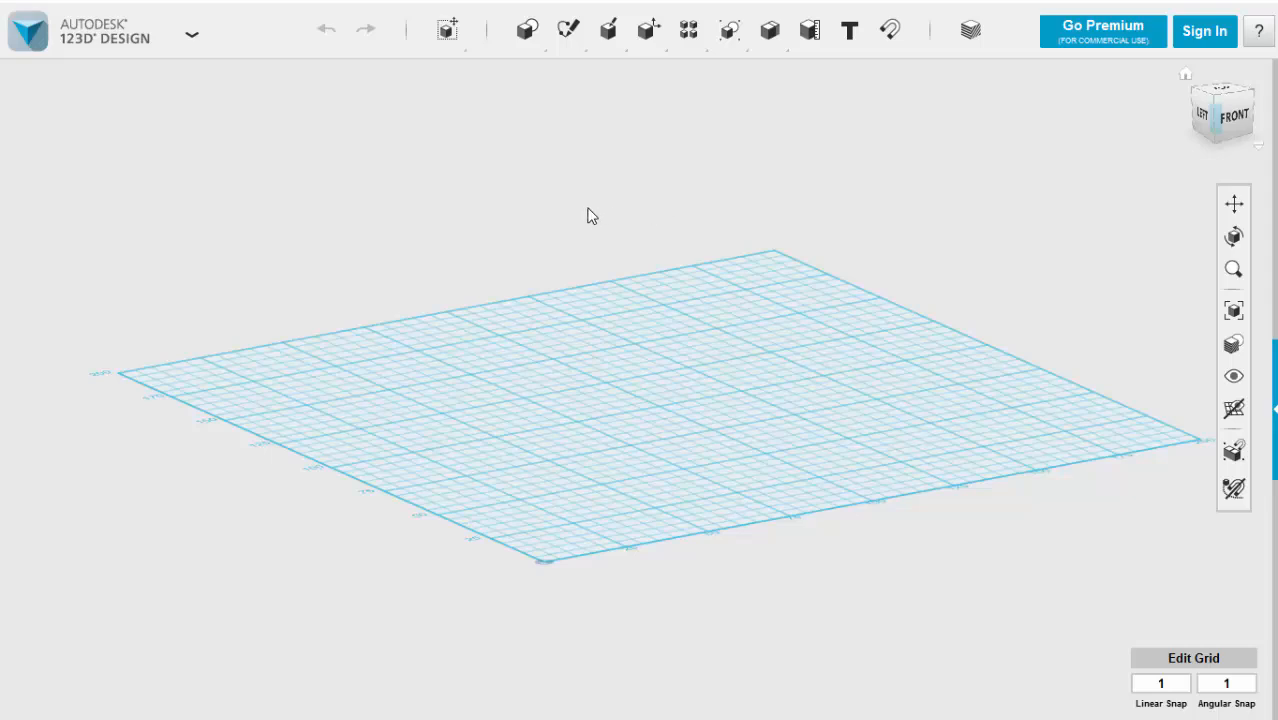
- Place a default box primitive near the middle of the grid
mouse_move(525, 36)
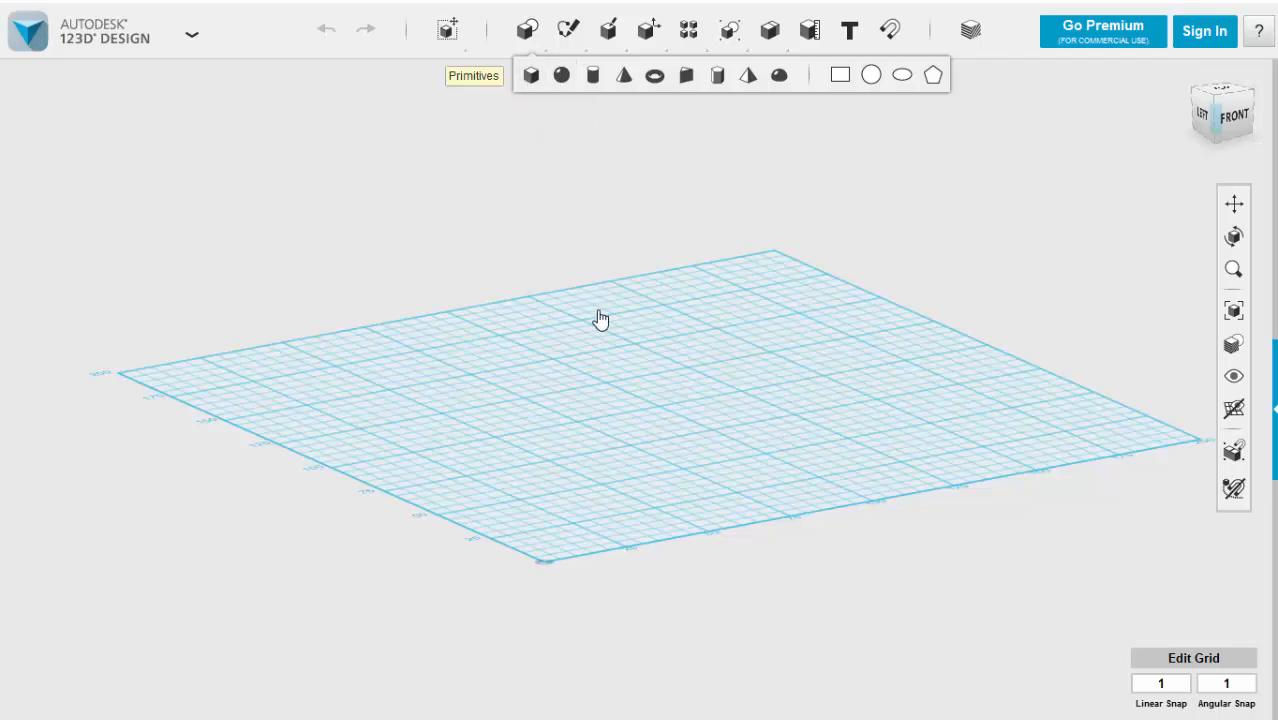
left_click(529, 87)
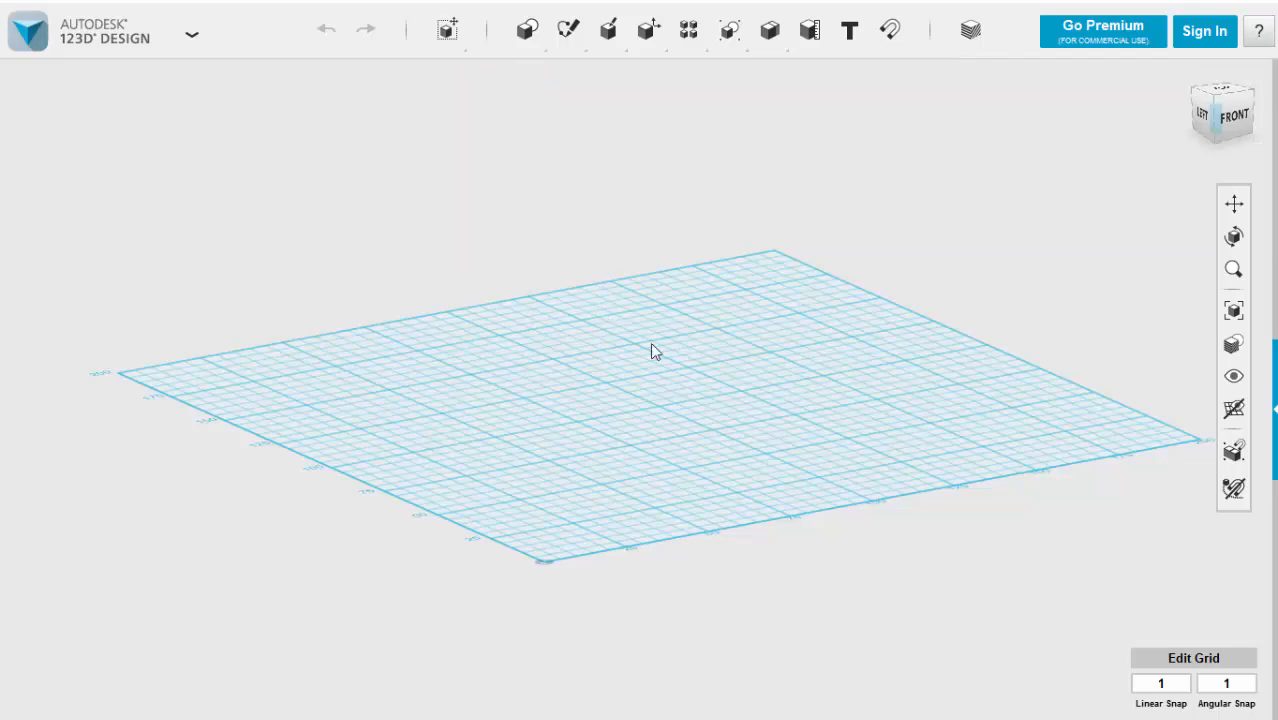
left_click(656, 400)
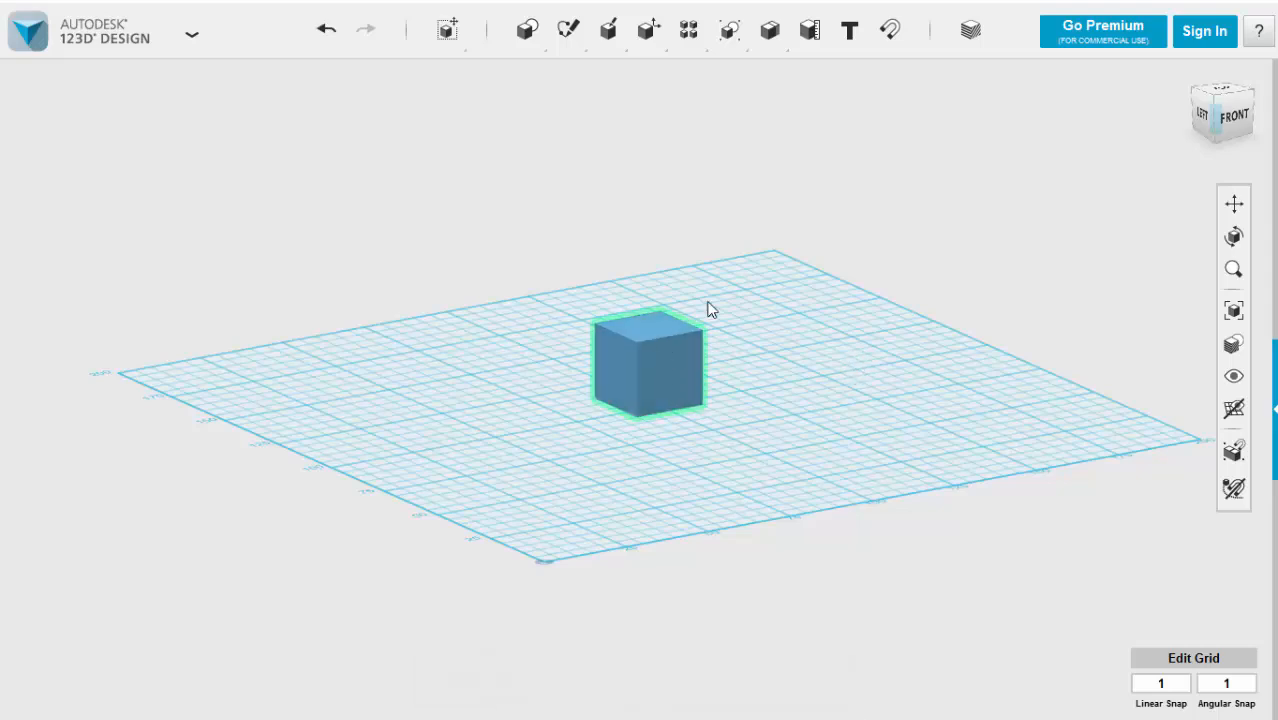
- Shift the box slightly sideways and rotate it -45 degrees in the front view
left_click(669, 361)
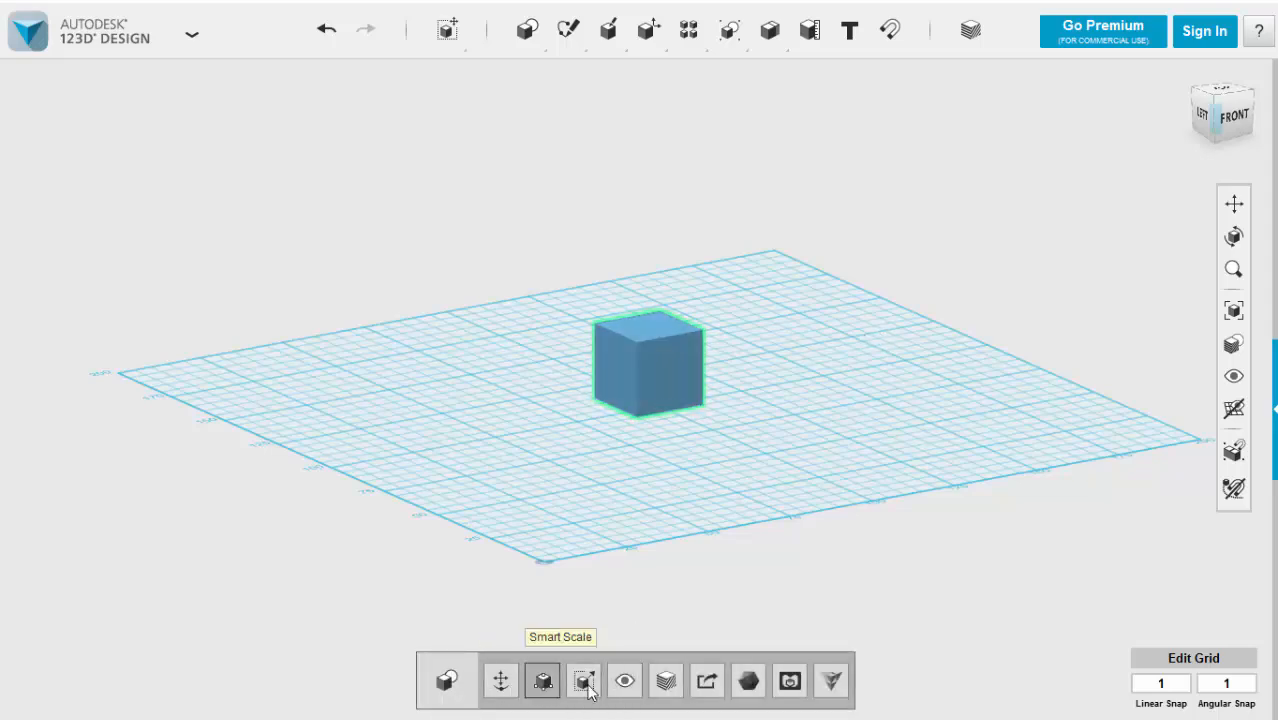
left_click(501, 683)
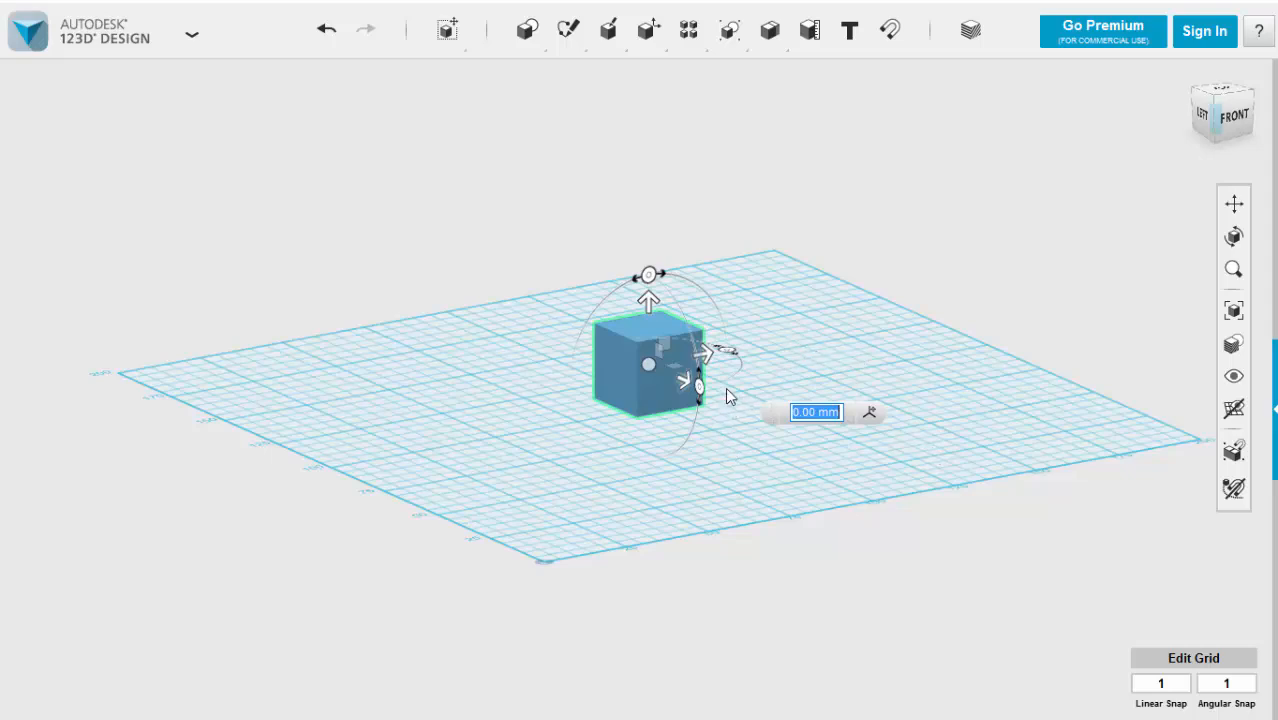
scroll(726, 389, "up", 5)
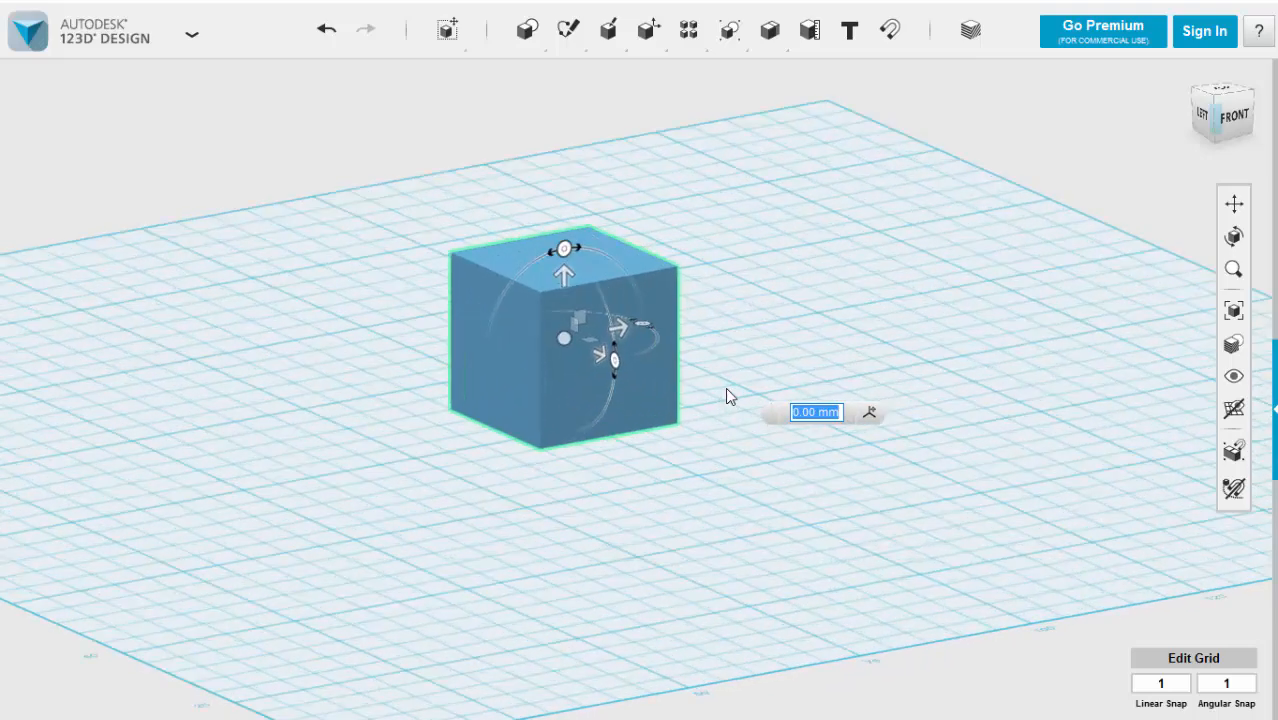
scroll(726, 397, "up", 3)
middle_click_drag(713, 331, 912, 411)
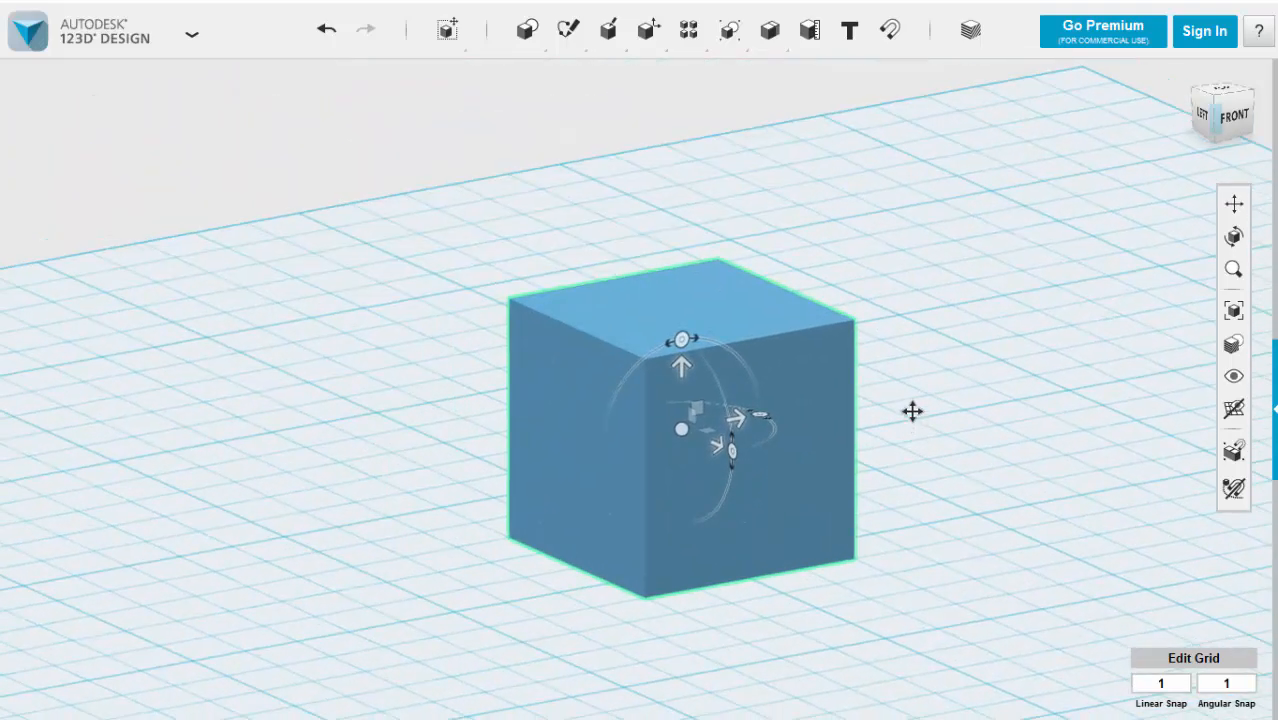
scroll(915, 406, "up", 2)
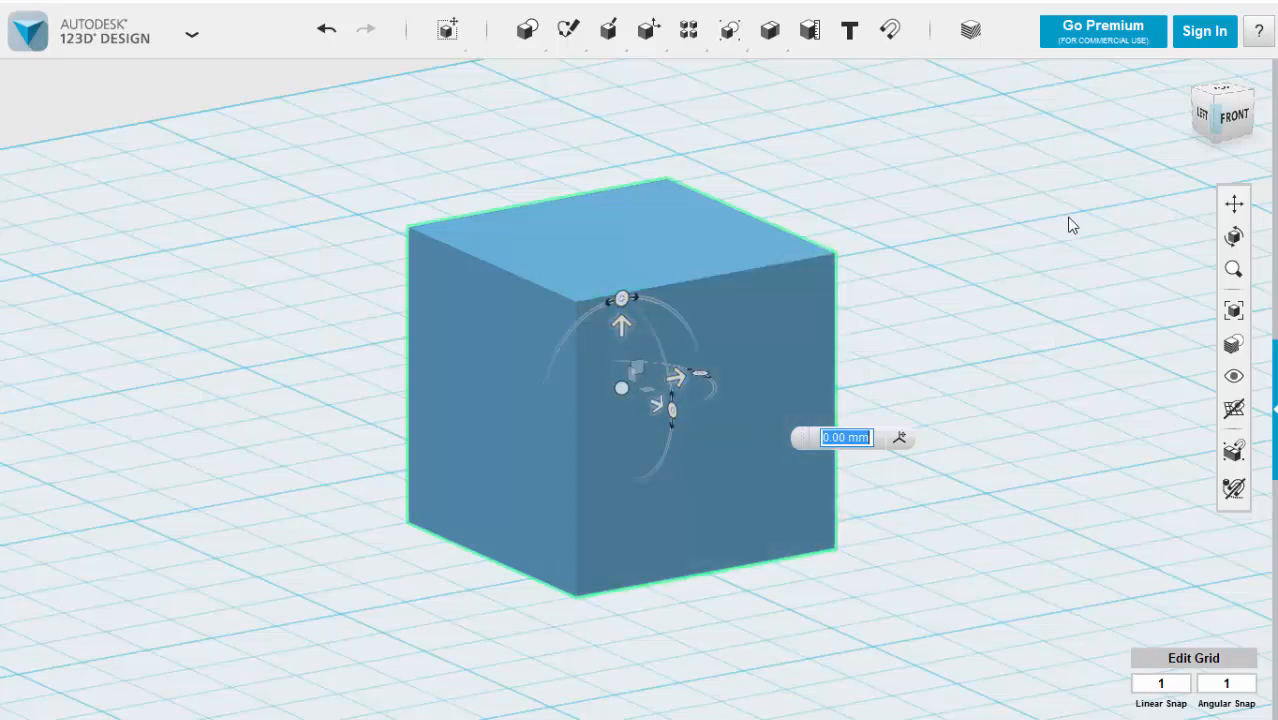
scroll(1060, 277, "up", 2)
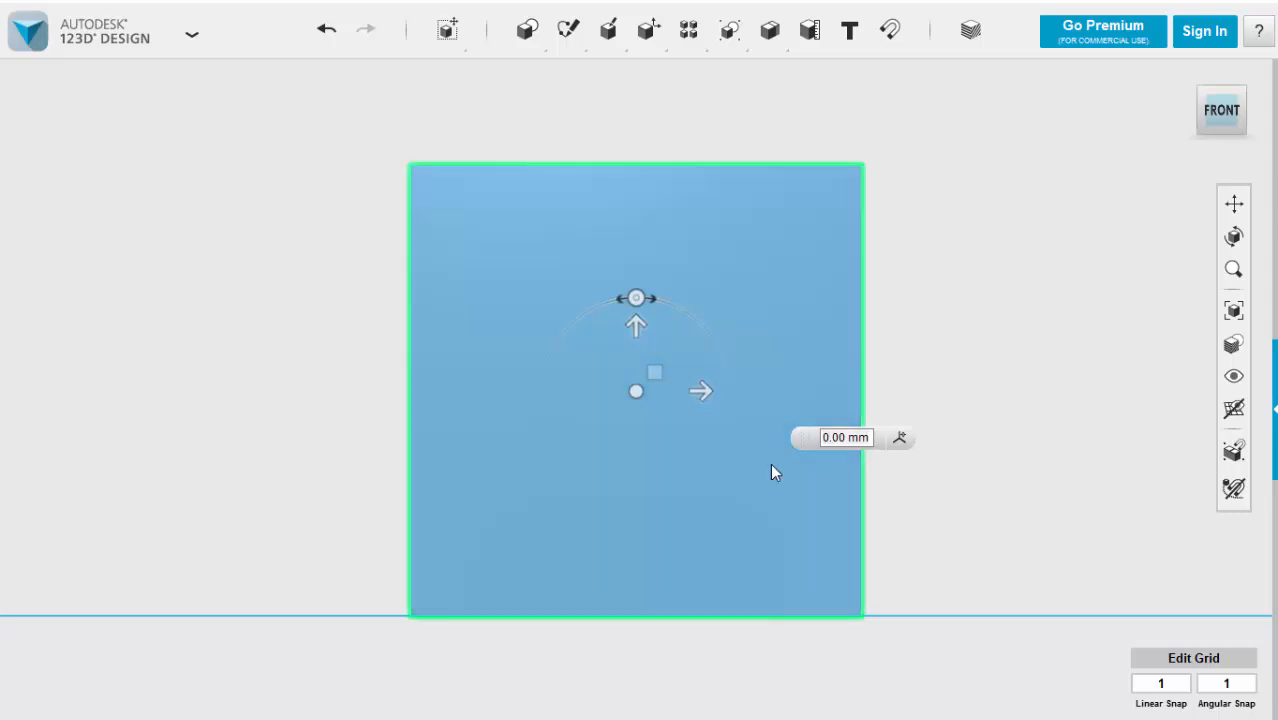
left_click(704, 394)
mouse_move(704, 394)
left_mouse_down()
mouse_move(899, 399)
mouse_move(477, 392)
mouse_move(685, 386)
left_mouse_up()
left_click_drag(614, 274, 677, 320)
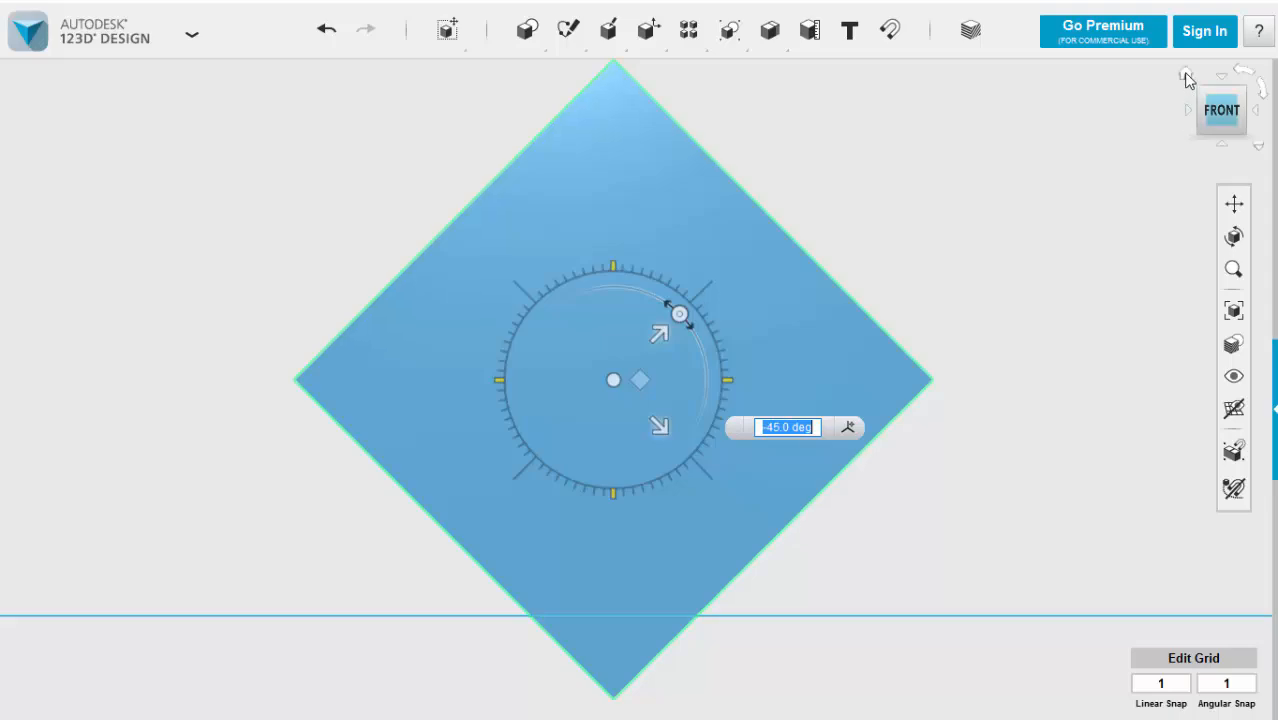
left_click(1186, 75)
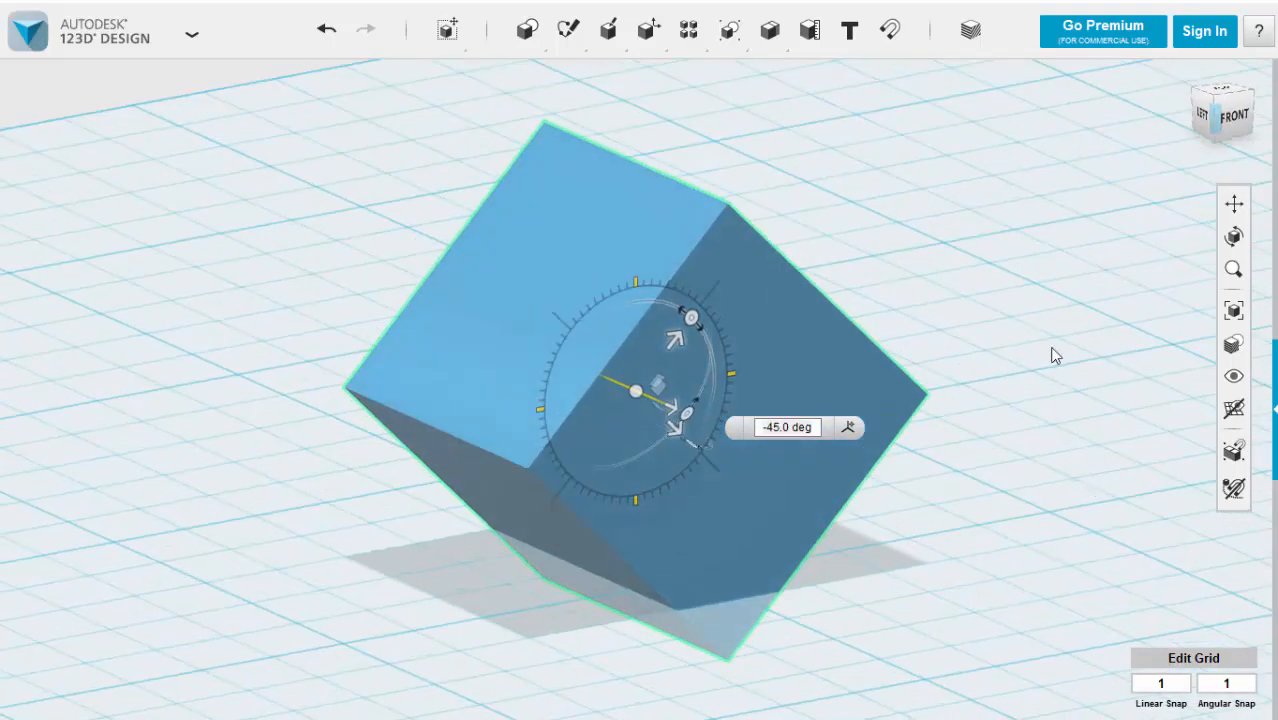
left_click(1054, 345)
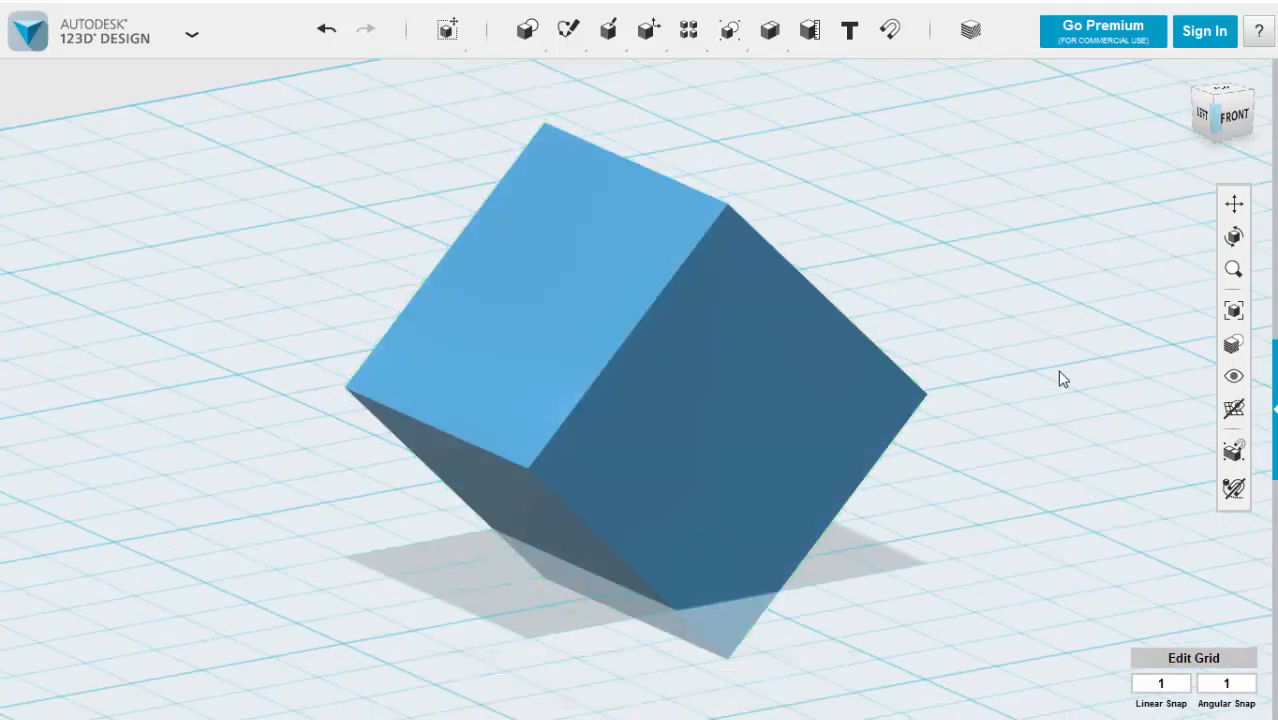
- Rotate the tilted box in the front view until its faces are parallel and square to the grid
scroll(1037, 339, "down", 4)
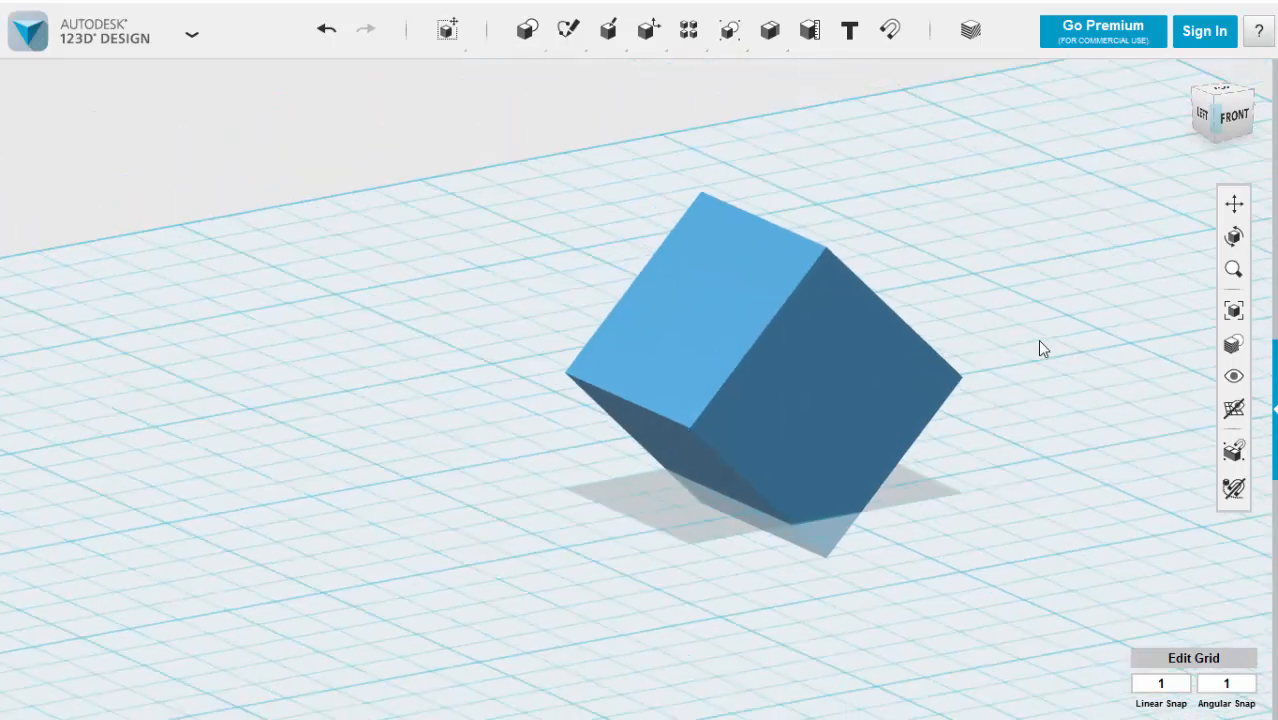
scroll(1010, 345, "up", 2)
left_click(764, 350)
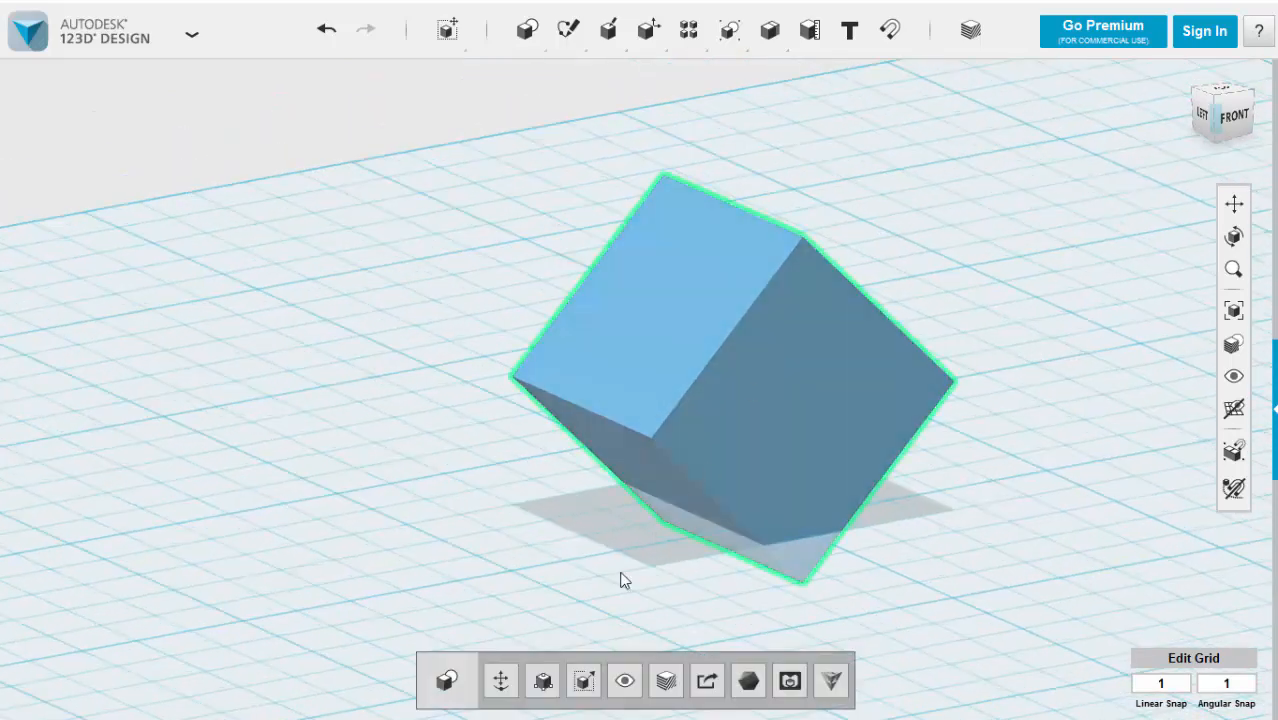
left_click(501, 680)
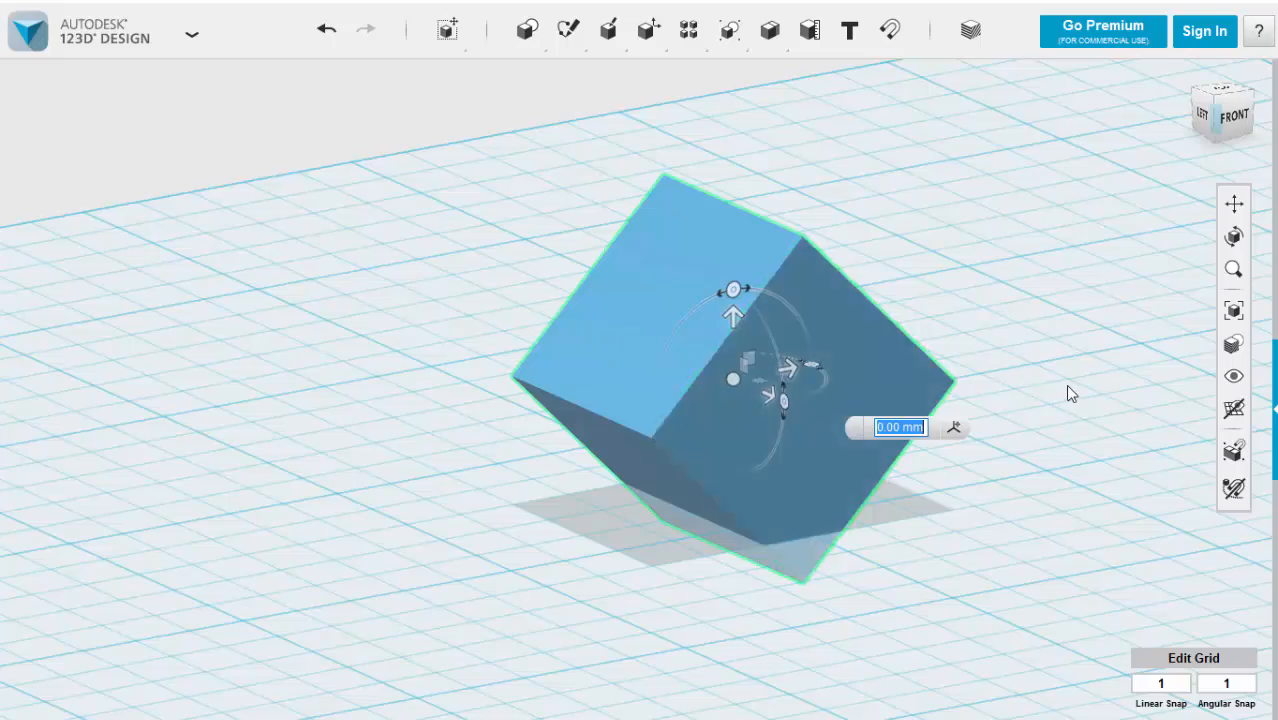
left_click(1233, 118)
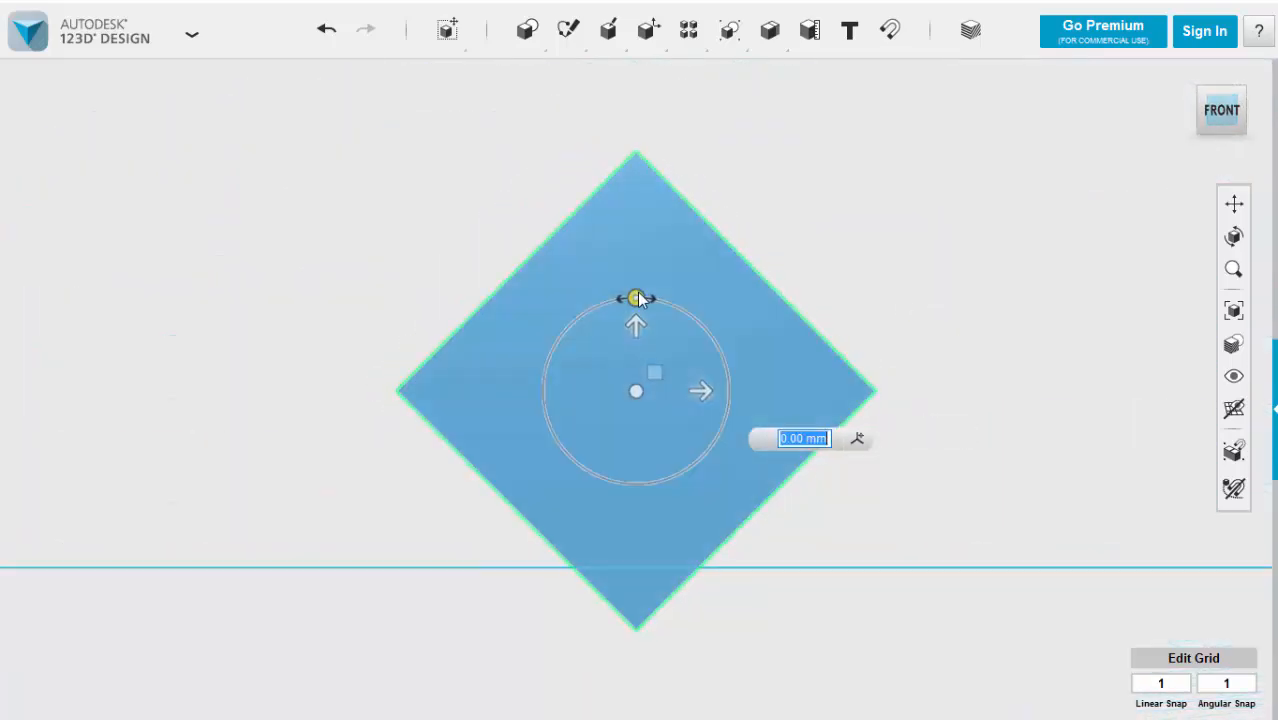
left_click_drag(636, 298, 694, 334)
left_click(926, 229)
left_click(1183, 77)
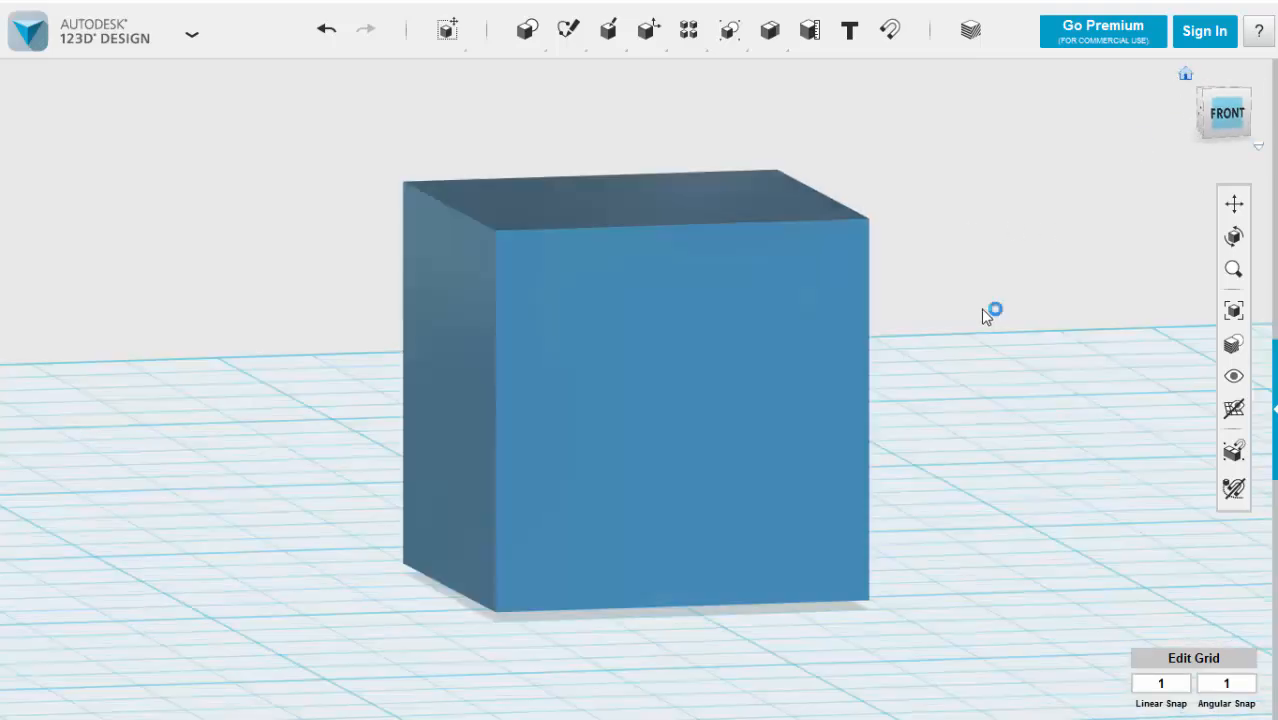
- Drop the box onto the grid so its base rests on the work plane
left_click(857, 376)
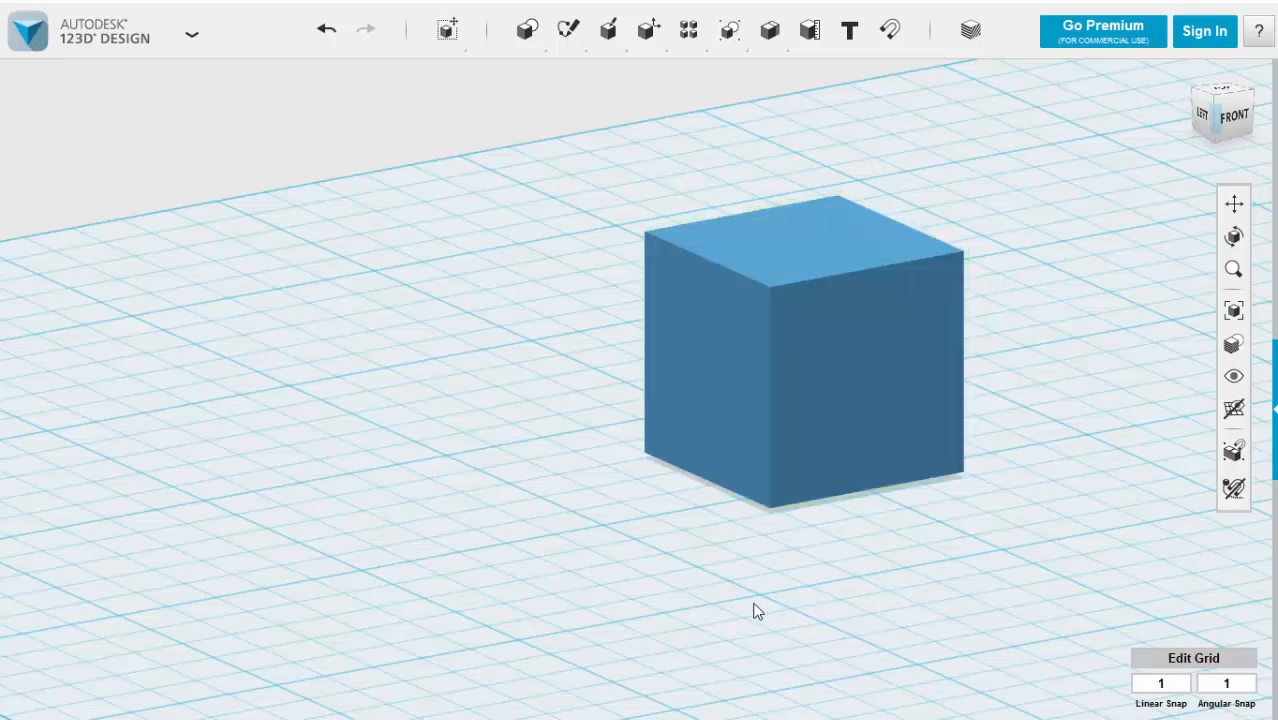
left_click(808, 402)
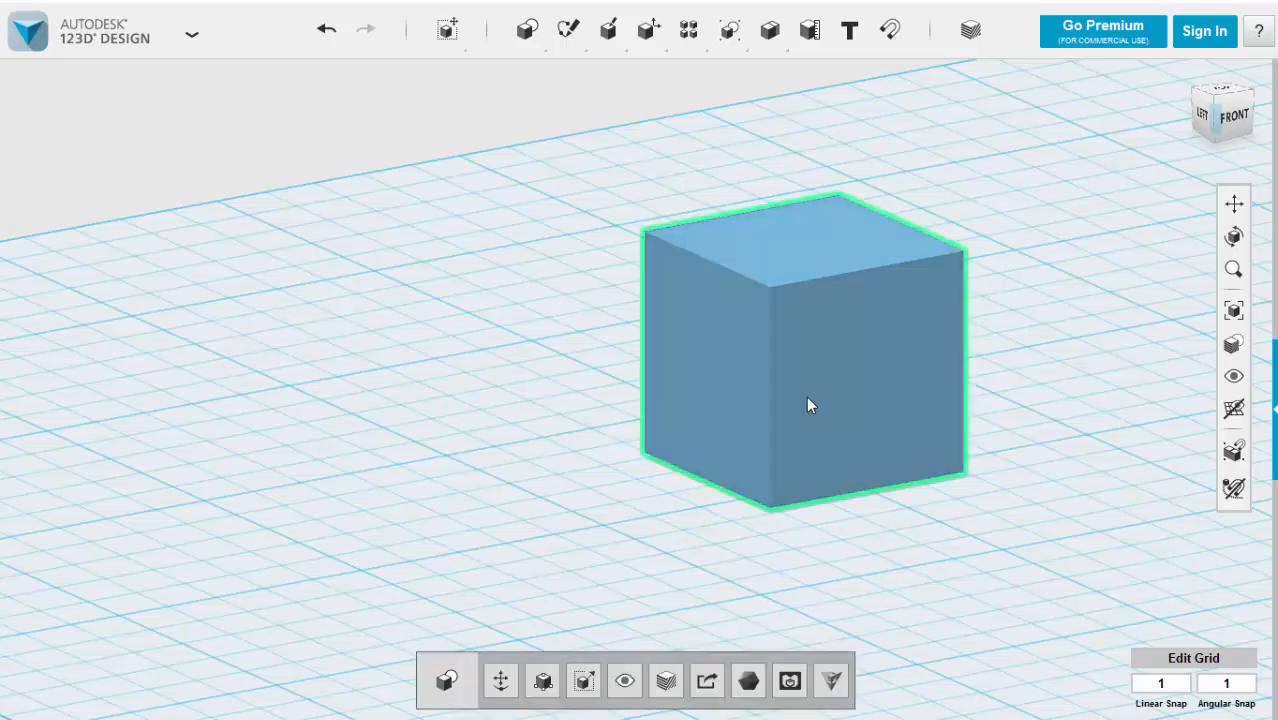
key("d")
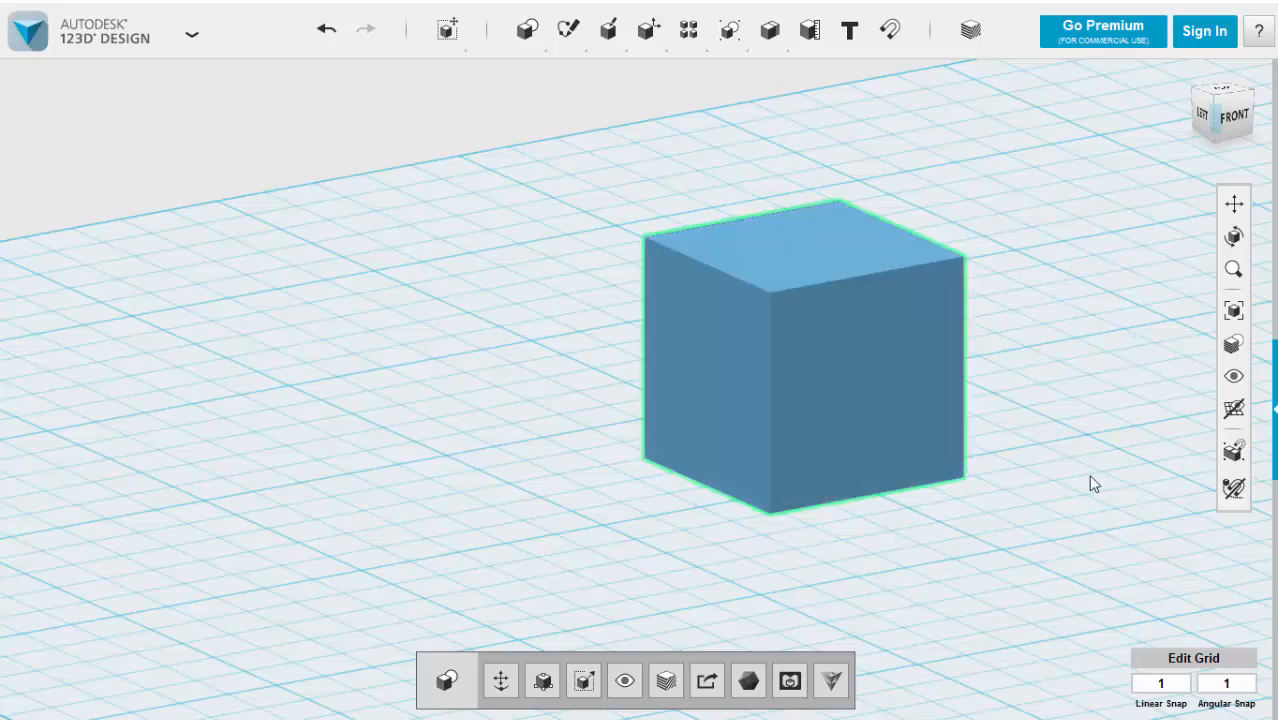
scroll(1111, 311, "down", 4)
middle_click_drag(933, 371, 554, 344)
left_click(836, 309)
- Place a sphere primitive of radius 10 on the grid beside the box
mouse_move(527, 32)
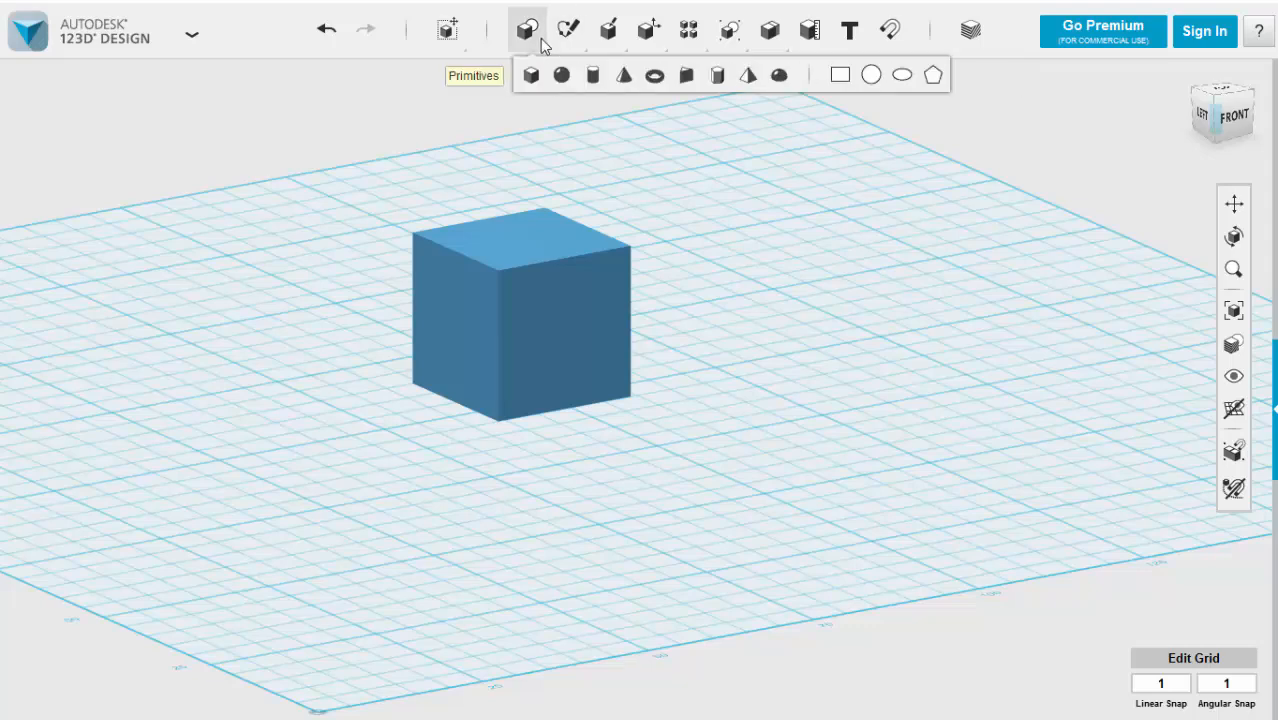
left_click(562, 76)
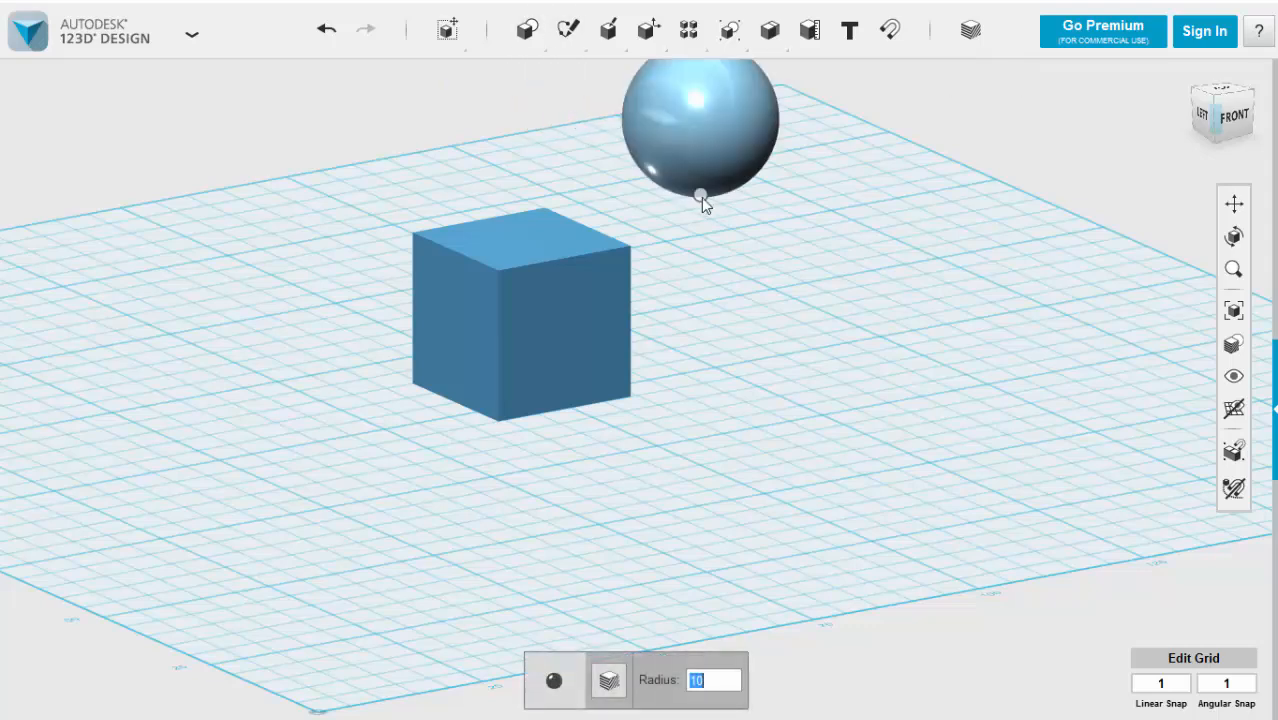
left_click(841, 345)
- Place a cylinder primitive of radius 10 and height 20 on the grid beside the sphere
mouse_move(536, 40)
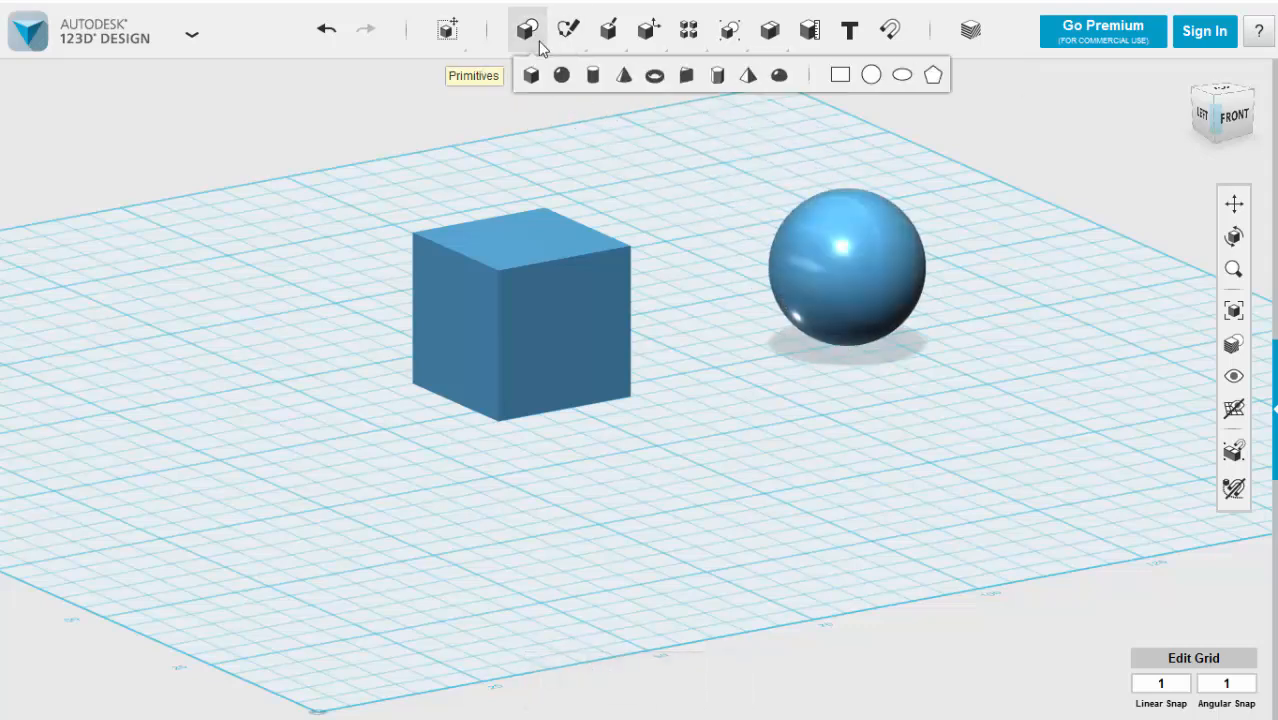
left_click(592, 80)
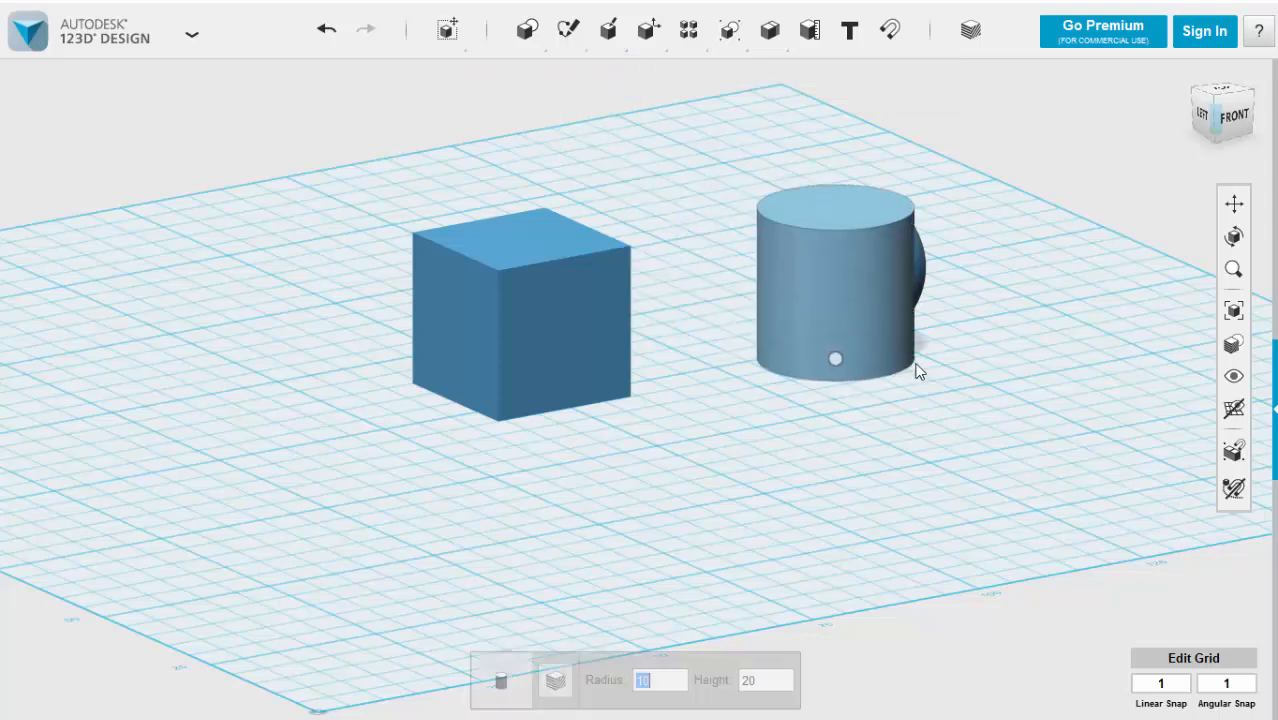
left_click(1039, 428)
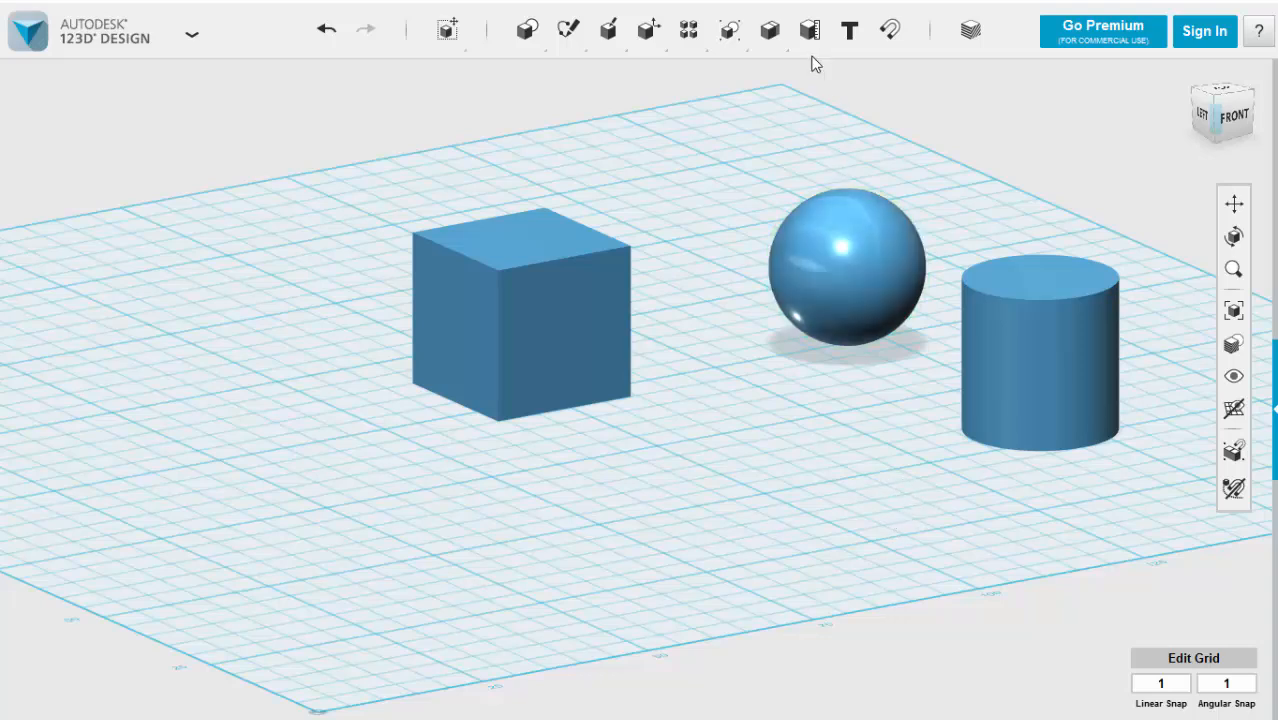
- Snap the cylinder's top face to the box's top face so the cylinder stands on the box, and check its alignment from above
left_click(891, 33)
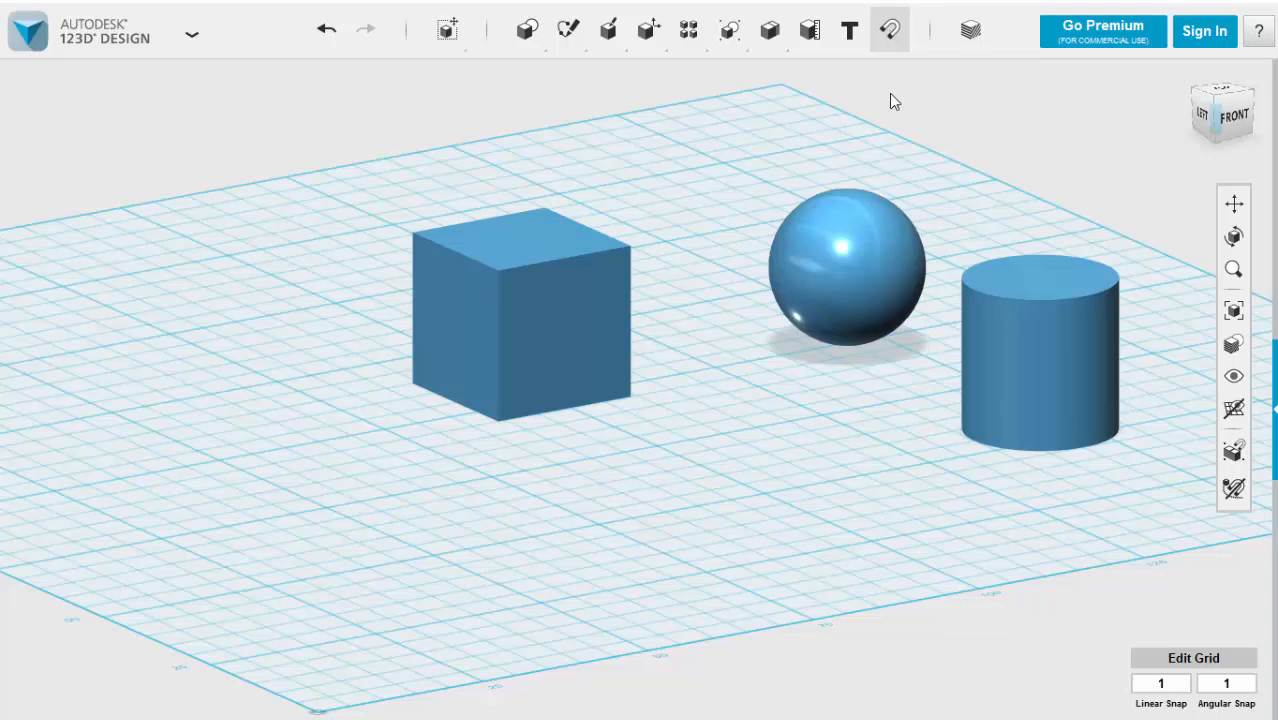
left_click(1024, 282)
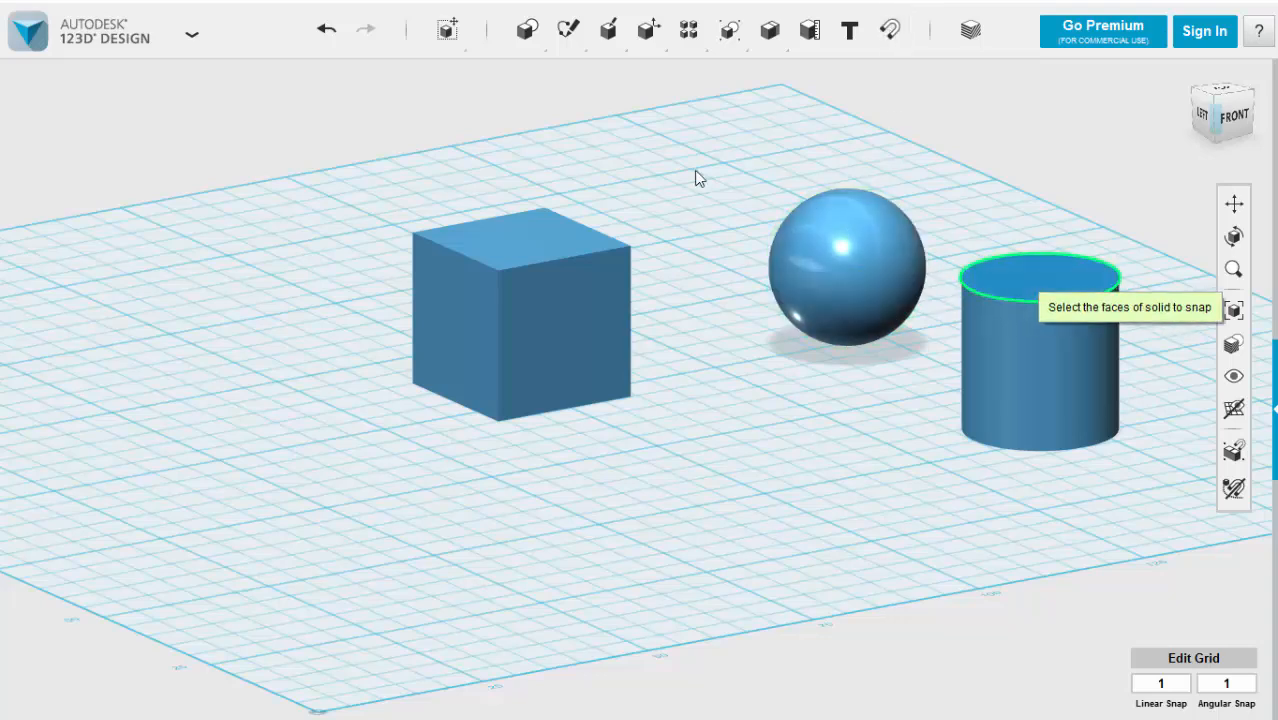
left_click(530, 243)
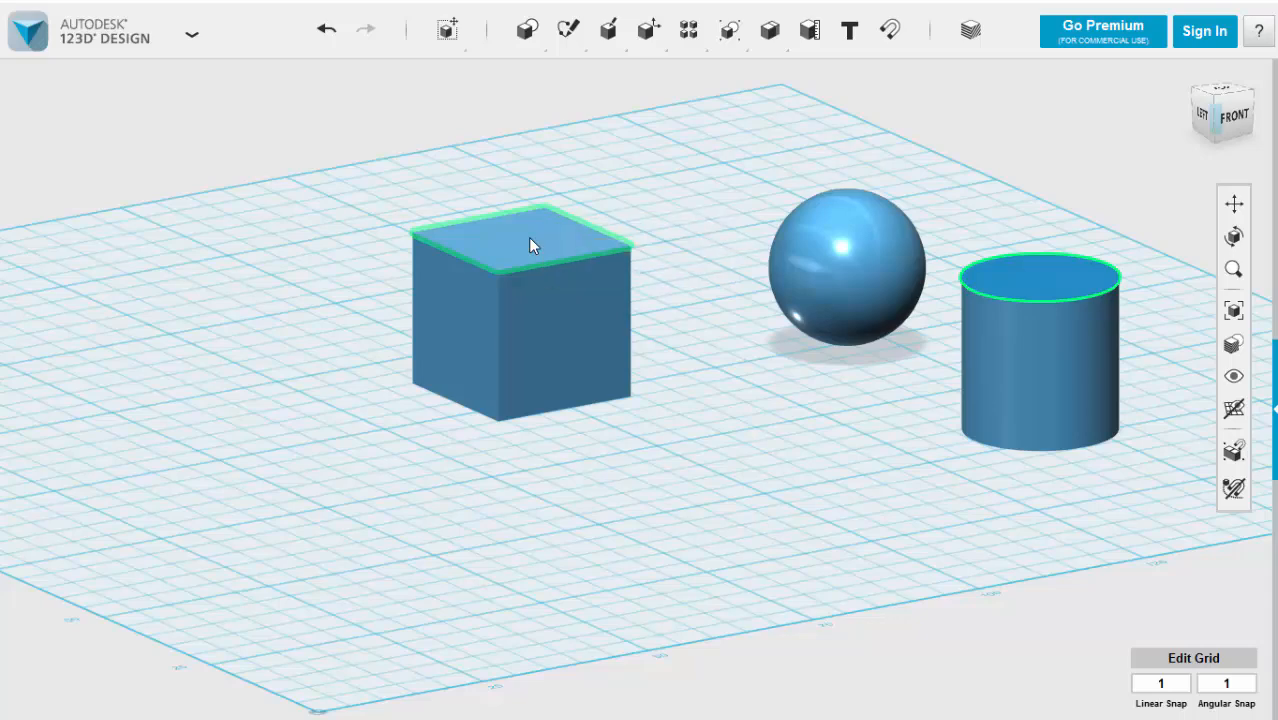
scroll(738, 426, "down", 2)
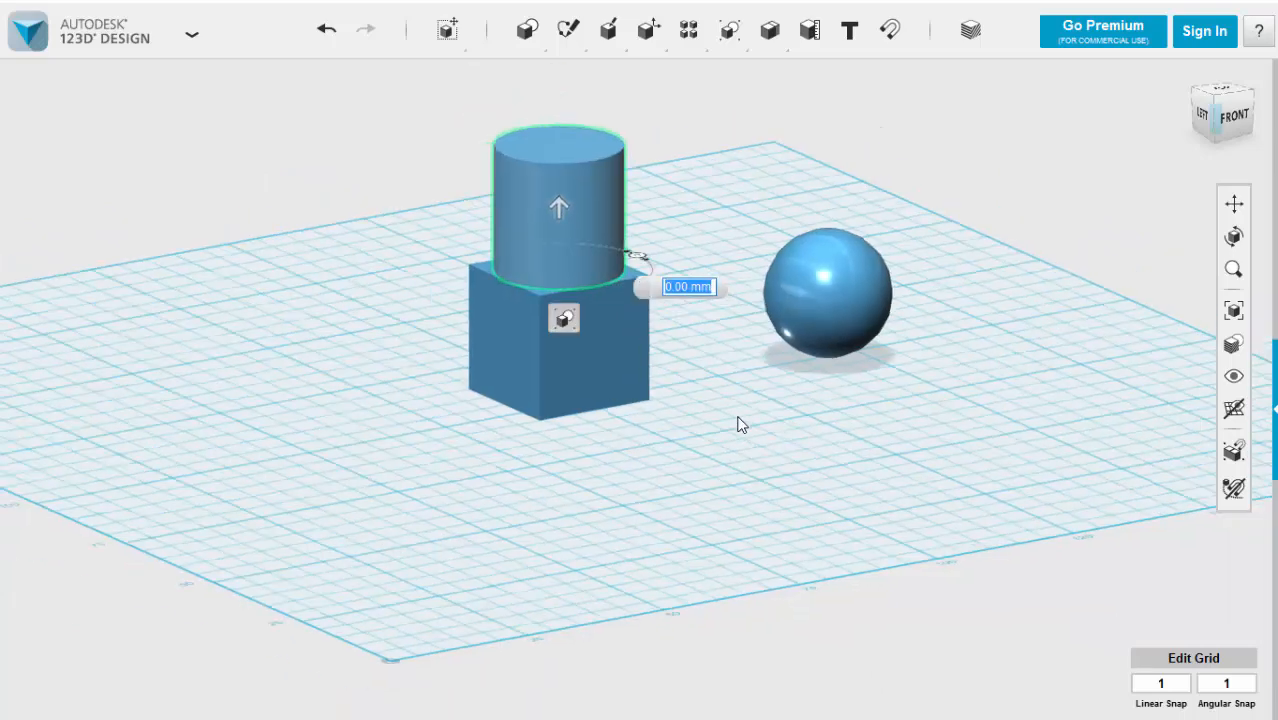
scroll(734, 418, "up", 2)
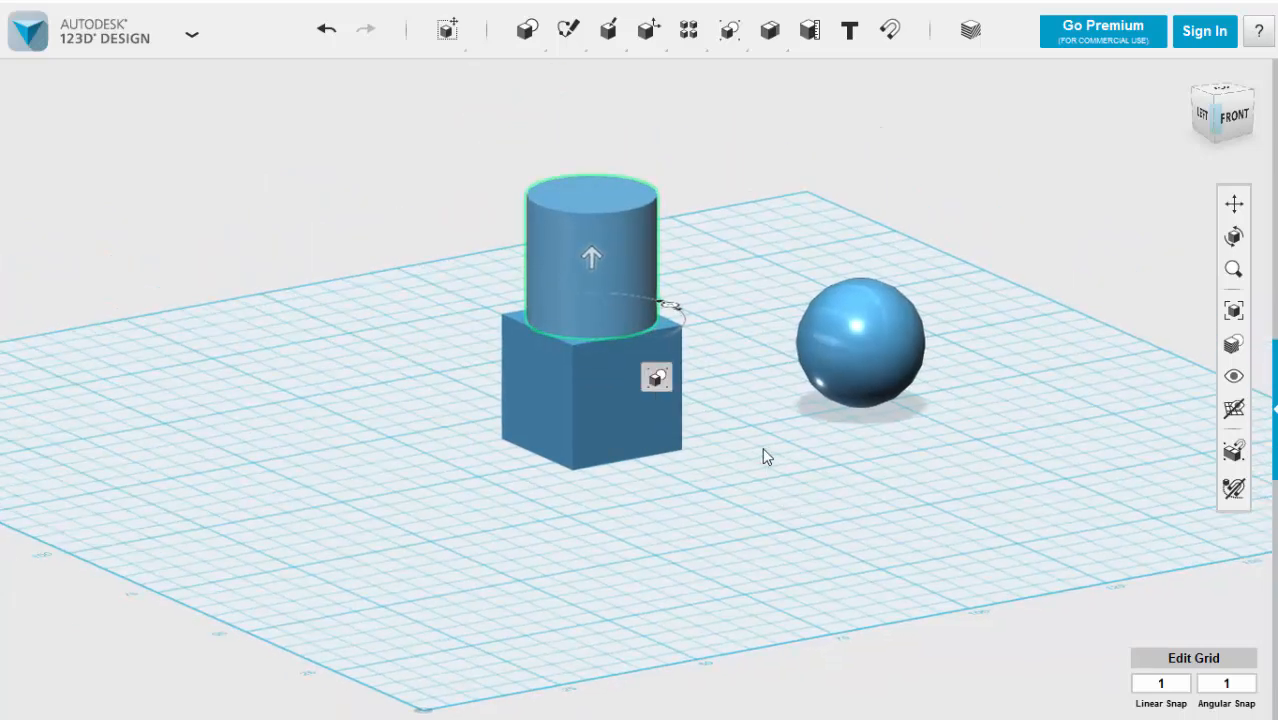
left_click(1222, 92)
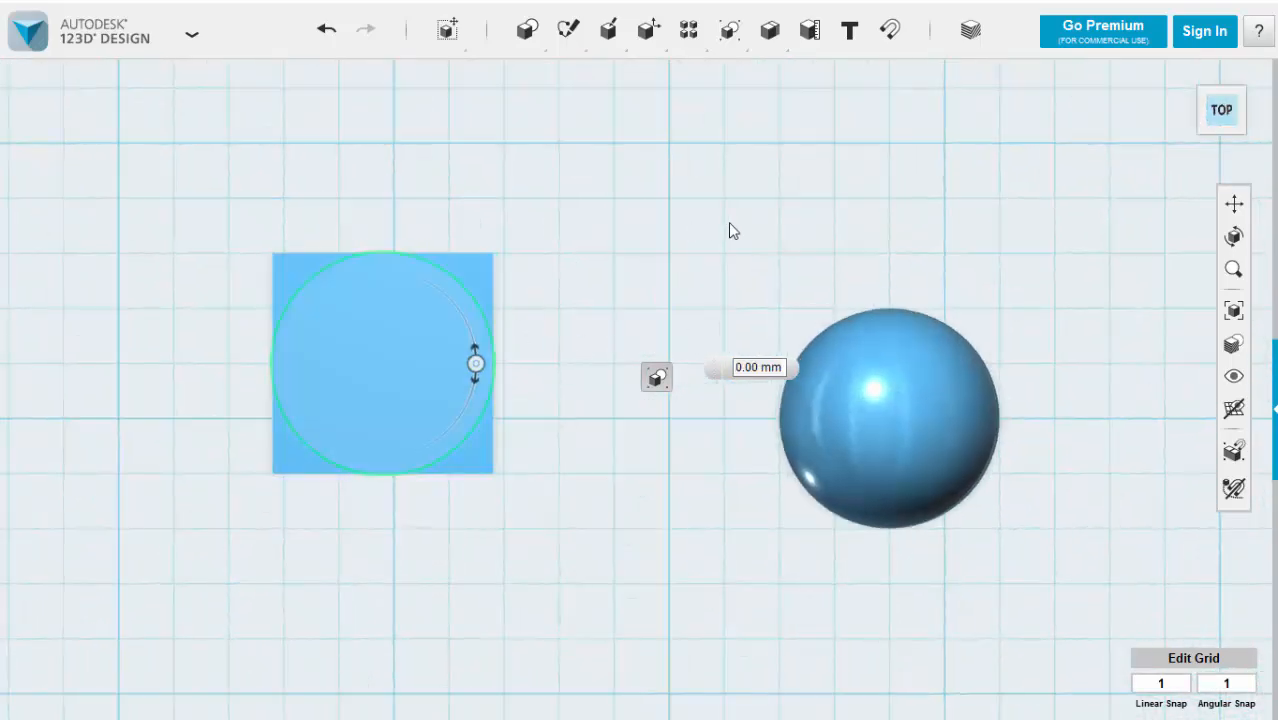
left_click(1185, 78)
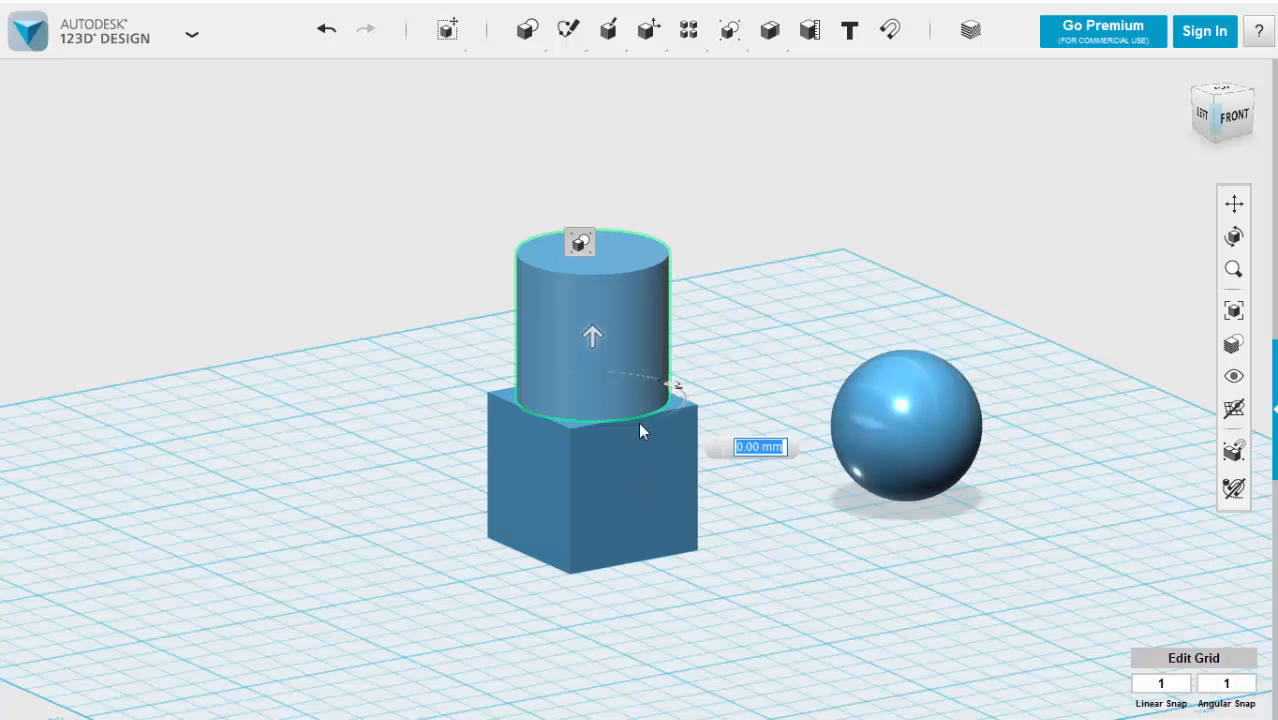
key("Escape")
- Try to resize the snapped box-and-cylinder group from a corner of its base
left_click(601, 479)
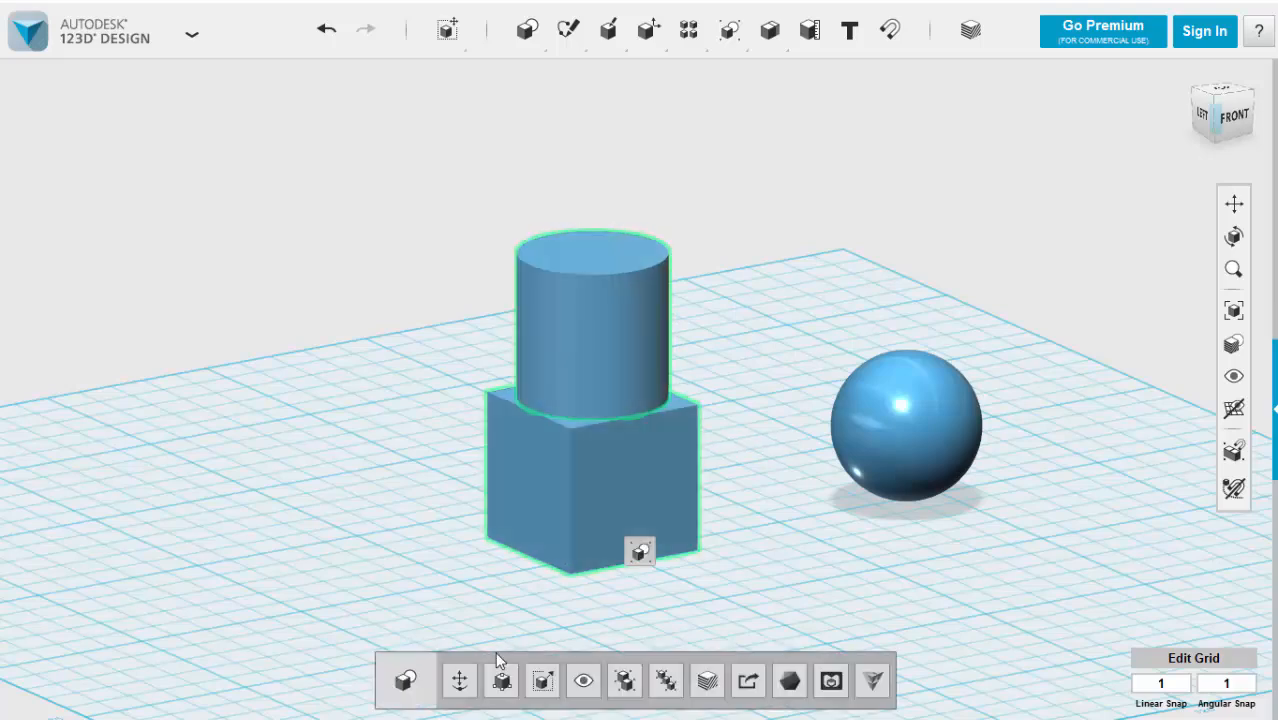
left_click(501, 683)
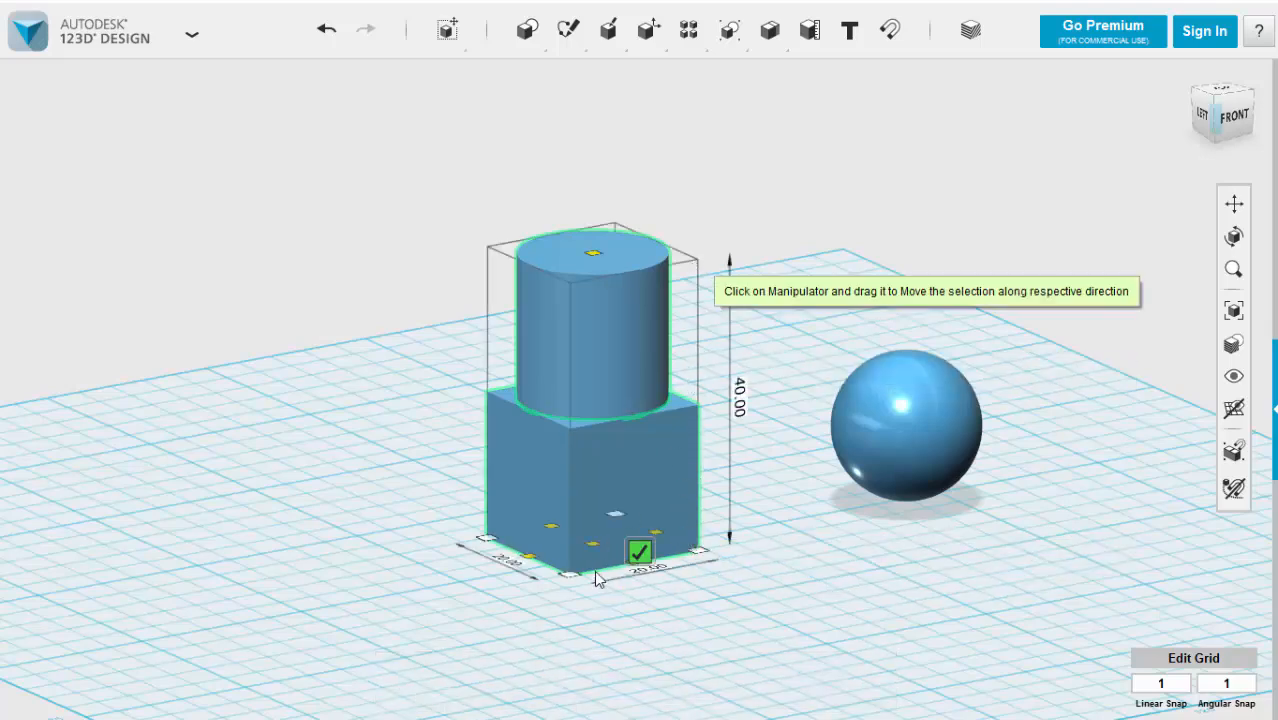
left_click_drag(571, 577, 573, 620)
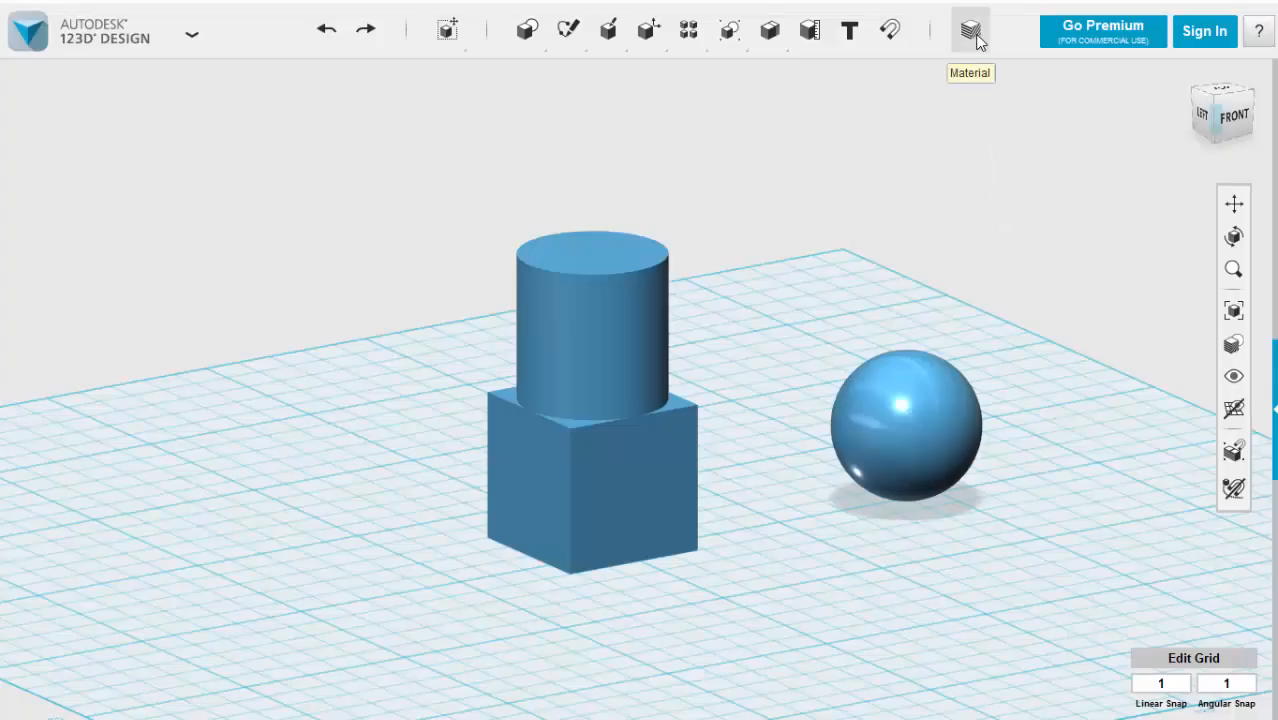
- Apply the Varnished Wood material to the cylinder
left_click(972, 32)
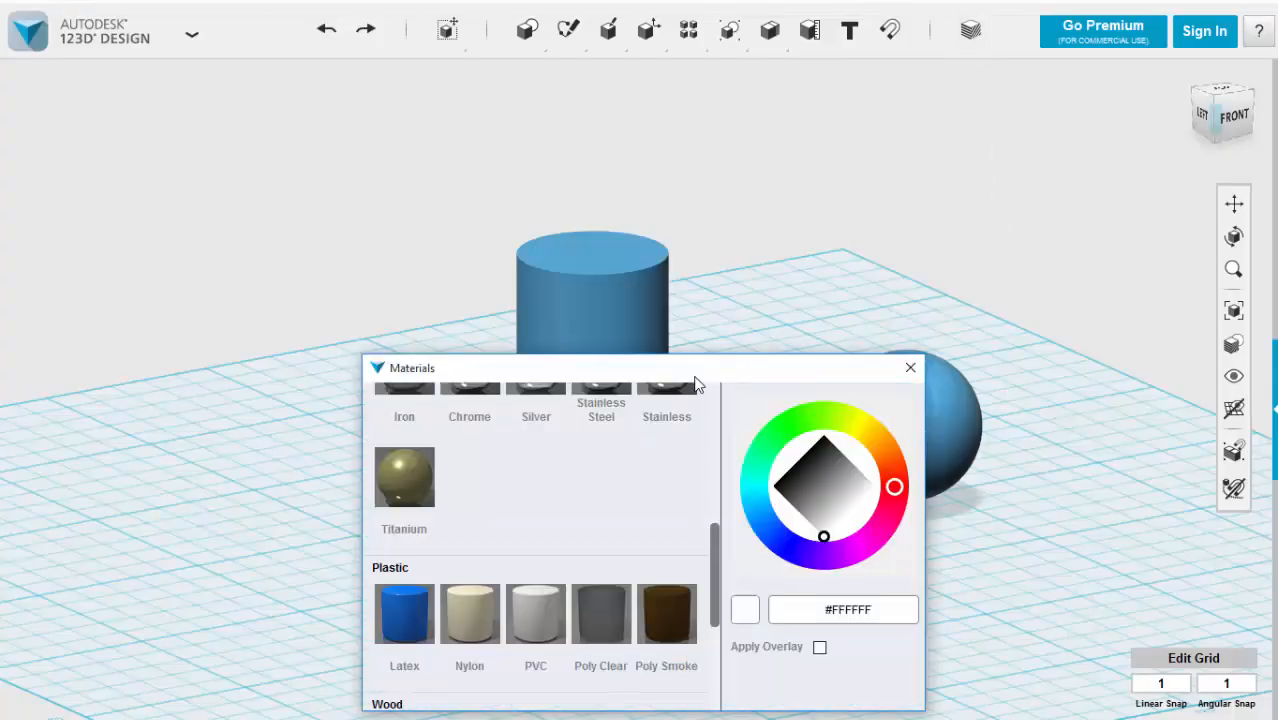
left_click_drag(690, 372, 256, 108)
left_click(597, 318)
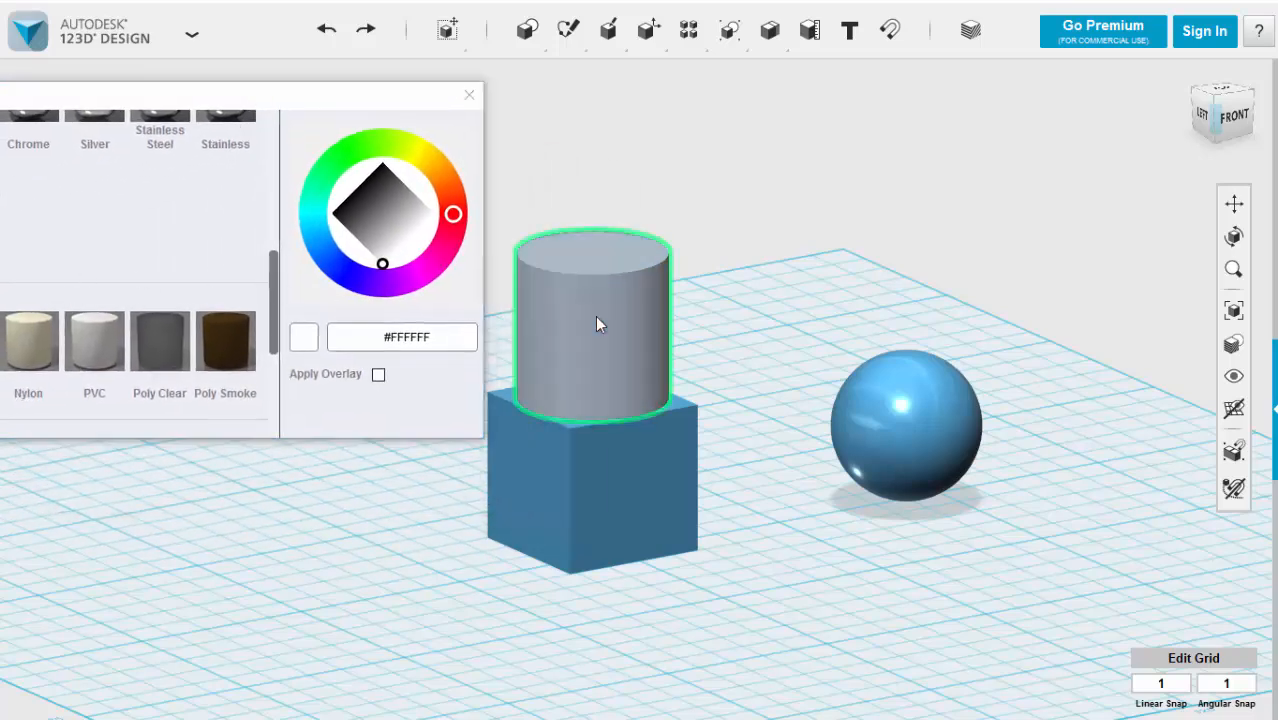
left_click_drag(264, 288, 272, 141)
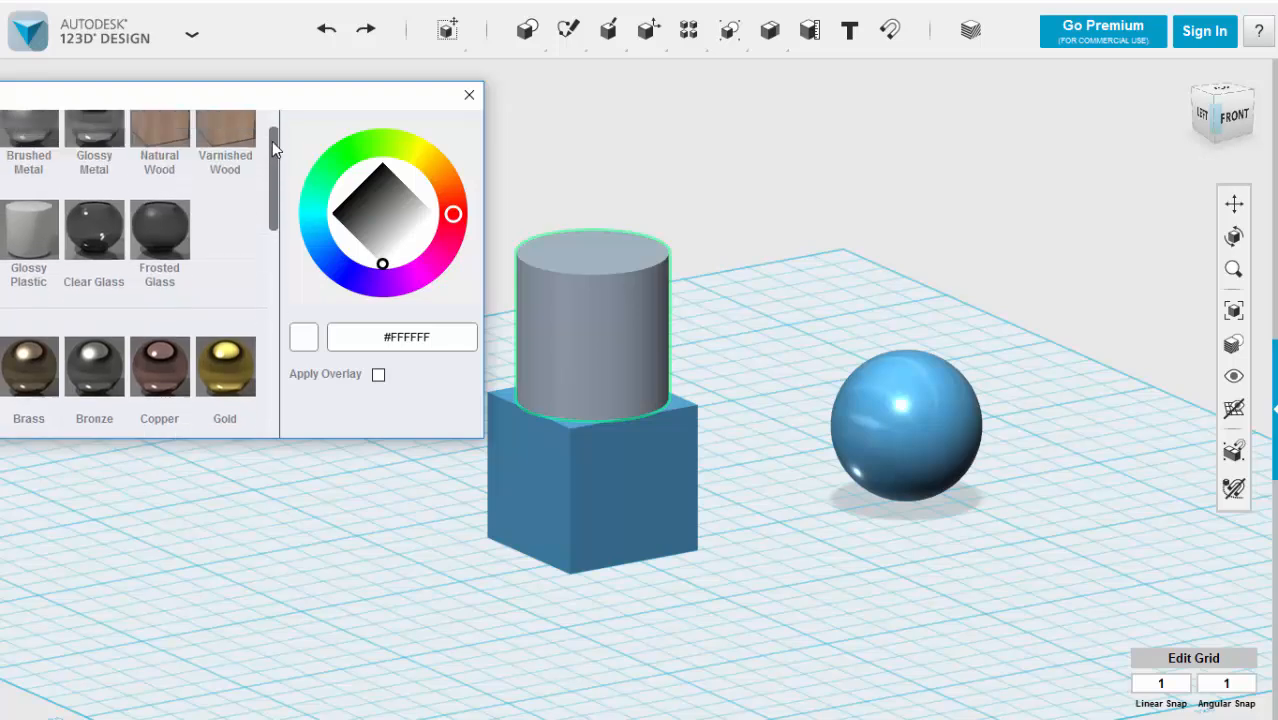
left_click(221, 167)
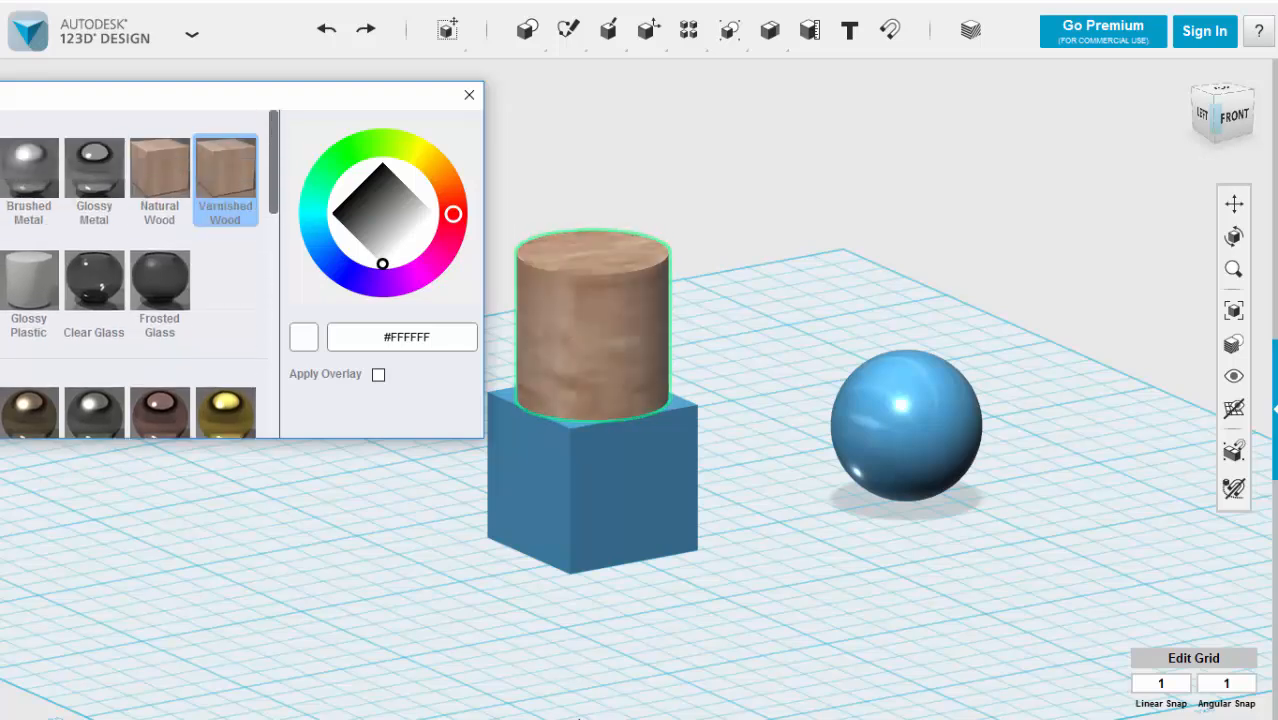
- Apply the Glossy Plastic material to the box with a dark grey #333333 colour overlay
left_click(619, 477)
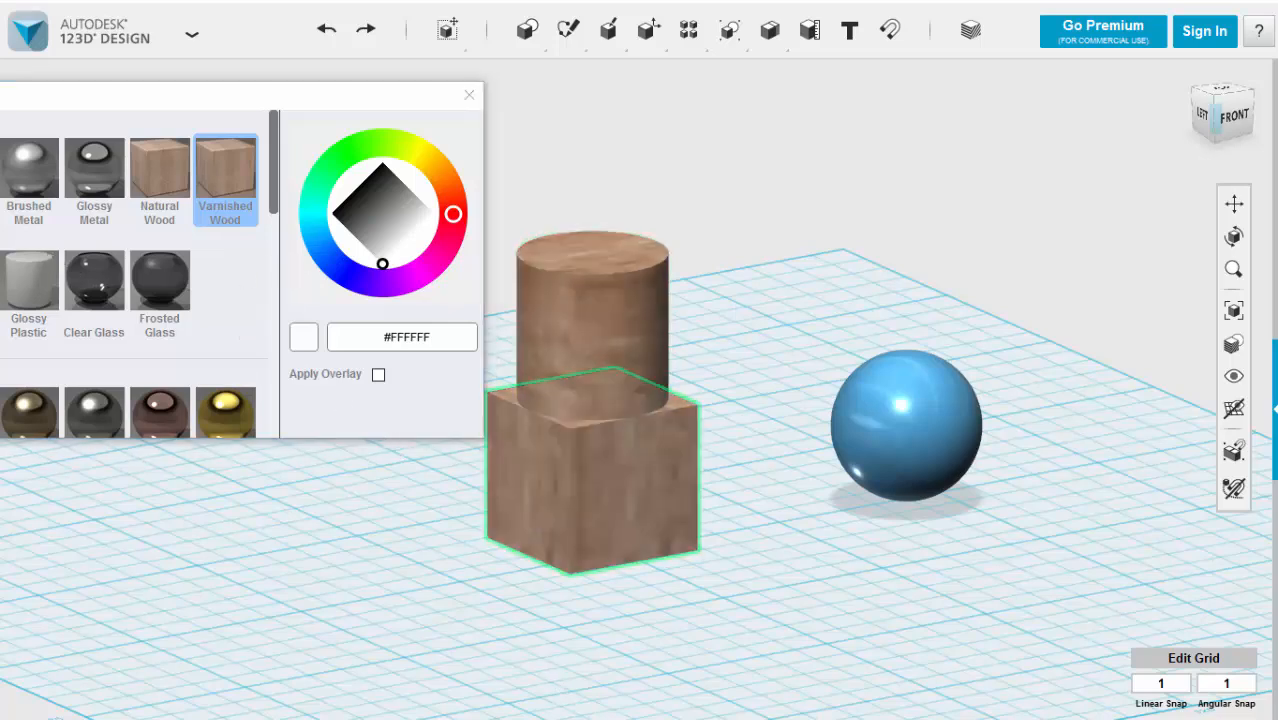
left_click(32, 285)
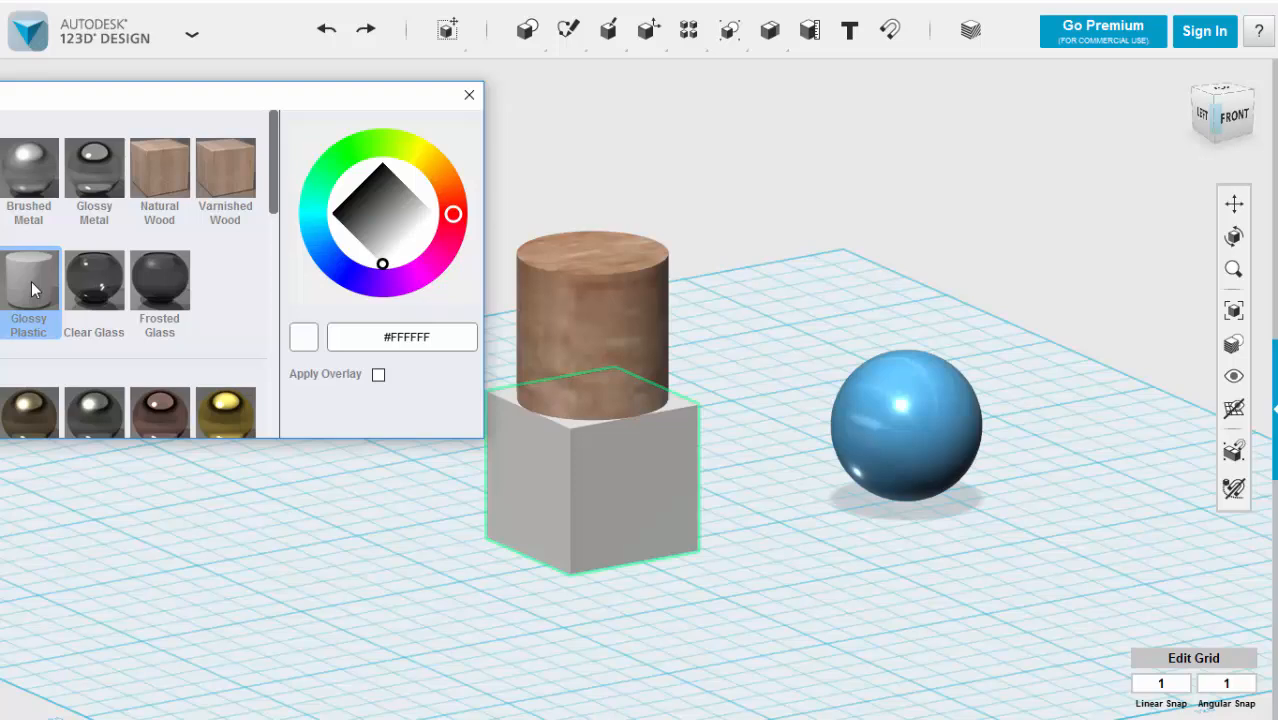
left_click(381, 210)
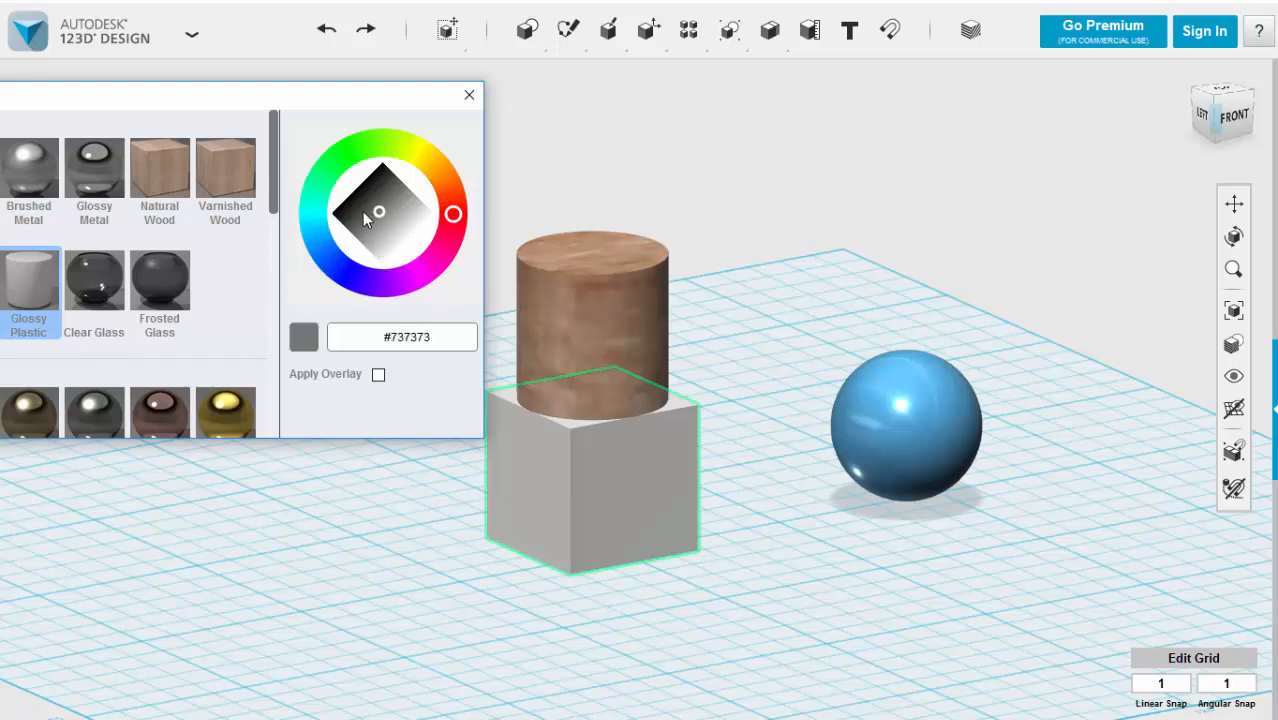
left_click(354, 210)
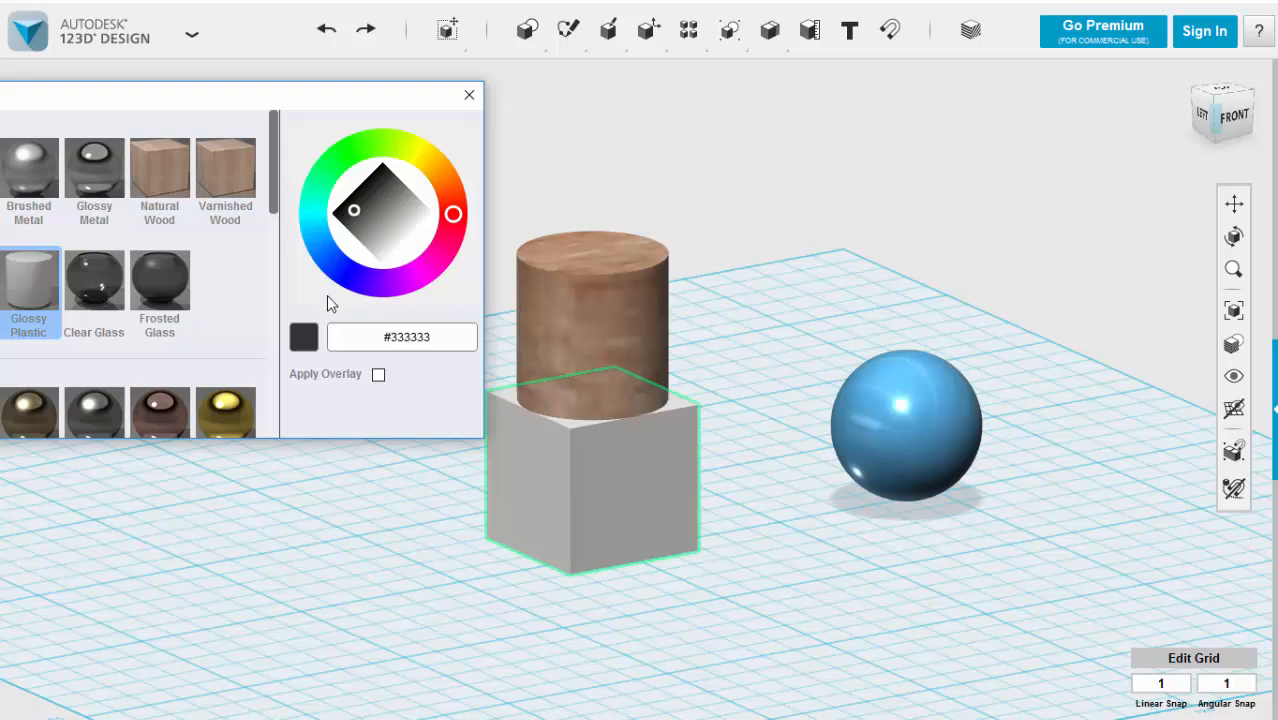
left_click(377, 376)
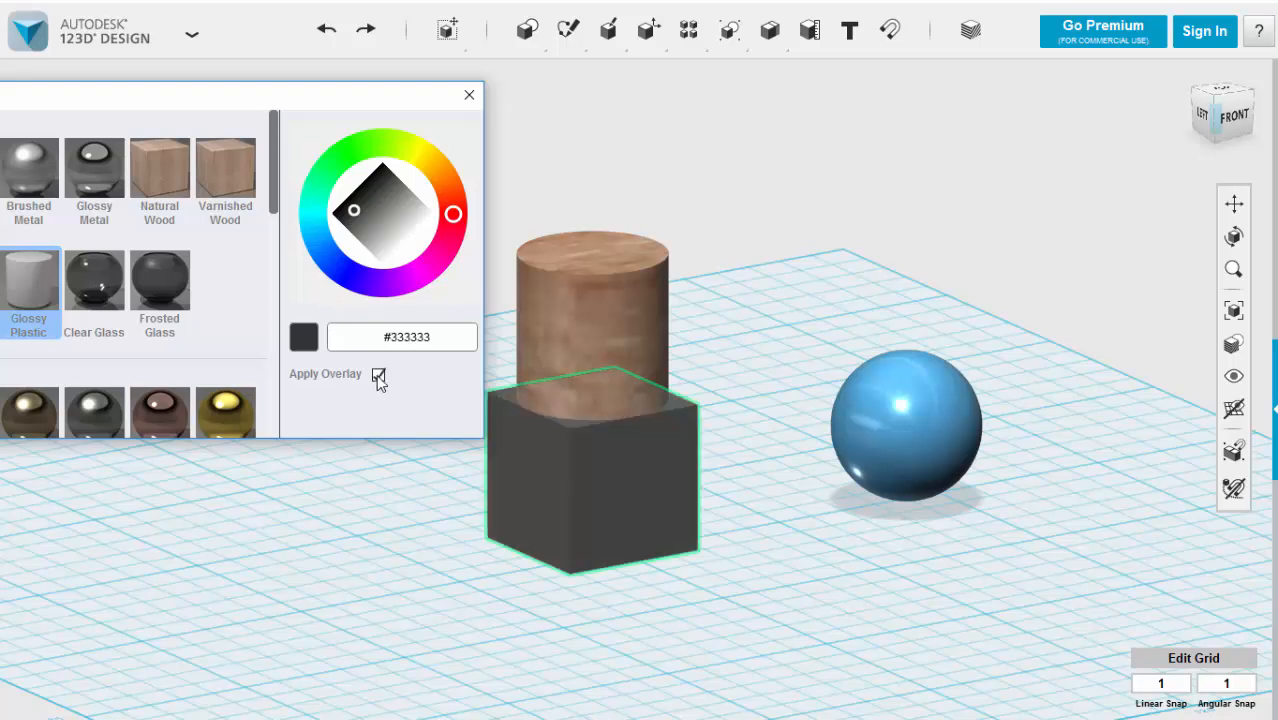
- Try several overlay colours on the box, settle on purple #B33B9F, and close the materials window
left_click(311, 228)
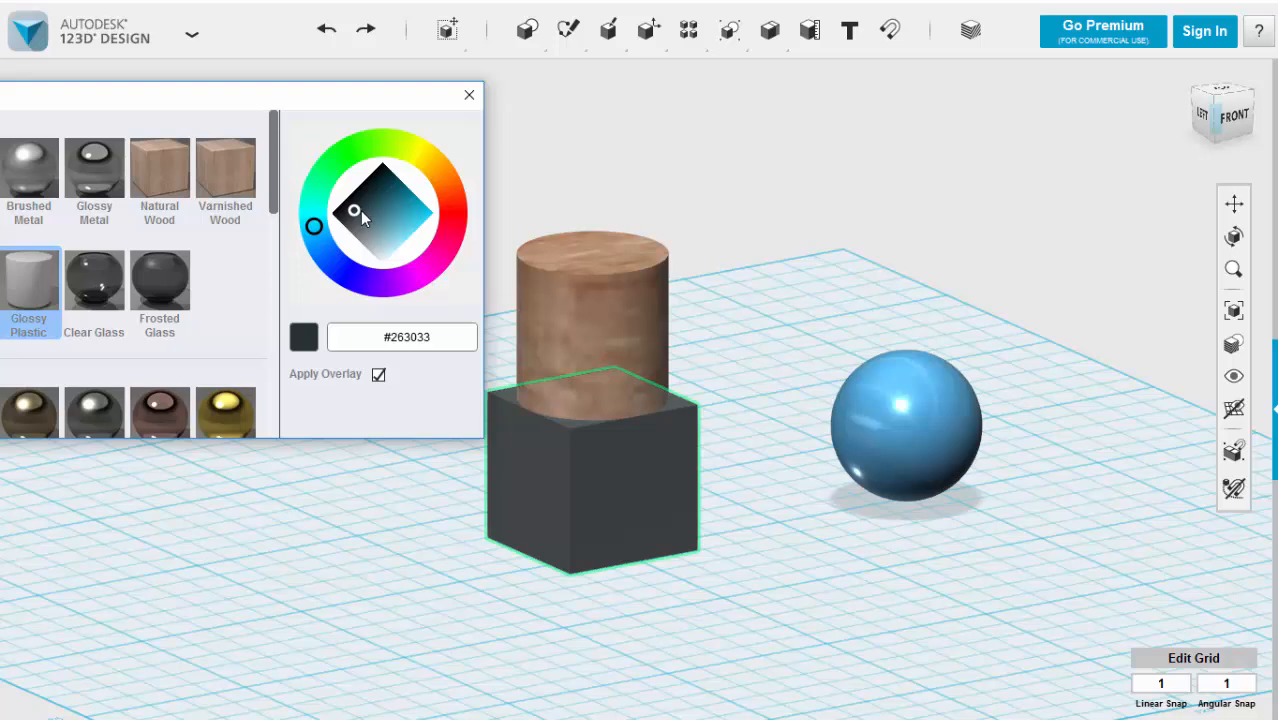
mouse_move(355, 210)
left_mouse_down()
mouse_move(407, 211)
mouse_move(350, 209)
left_mouse_up()
left_click(403, 211)
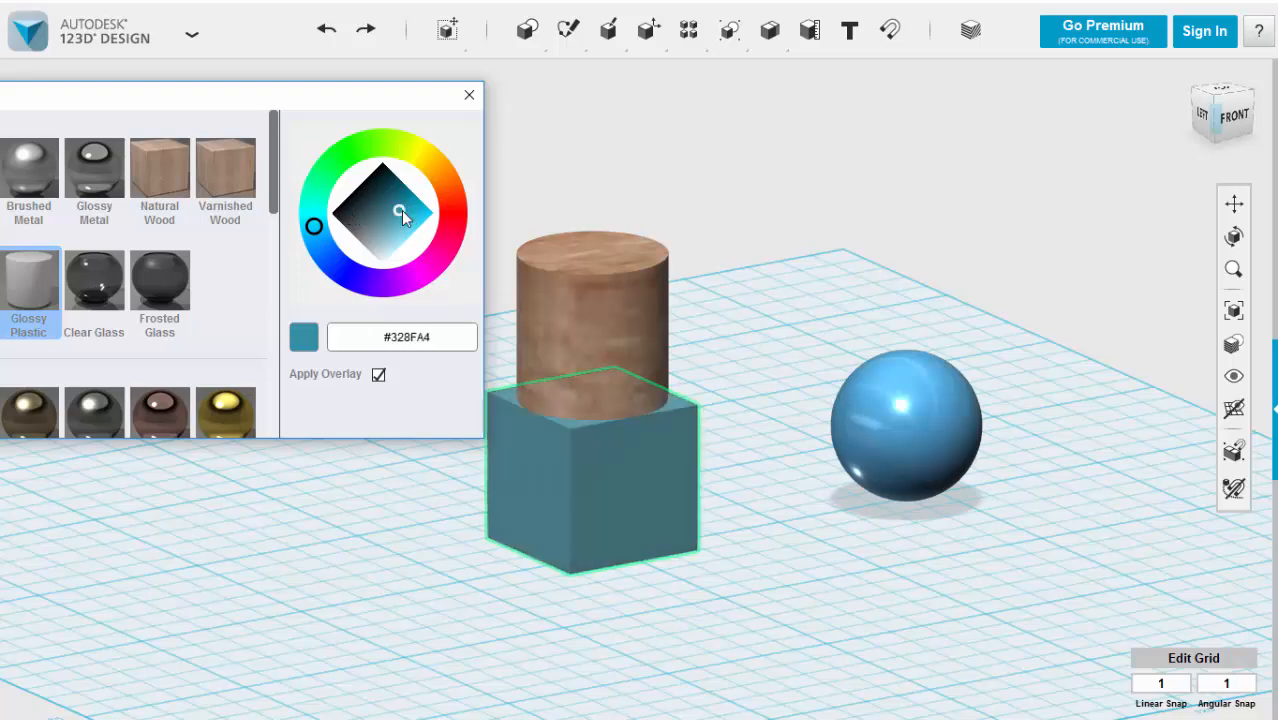
left_click(450, 199)
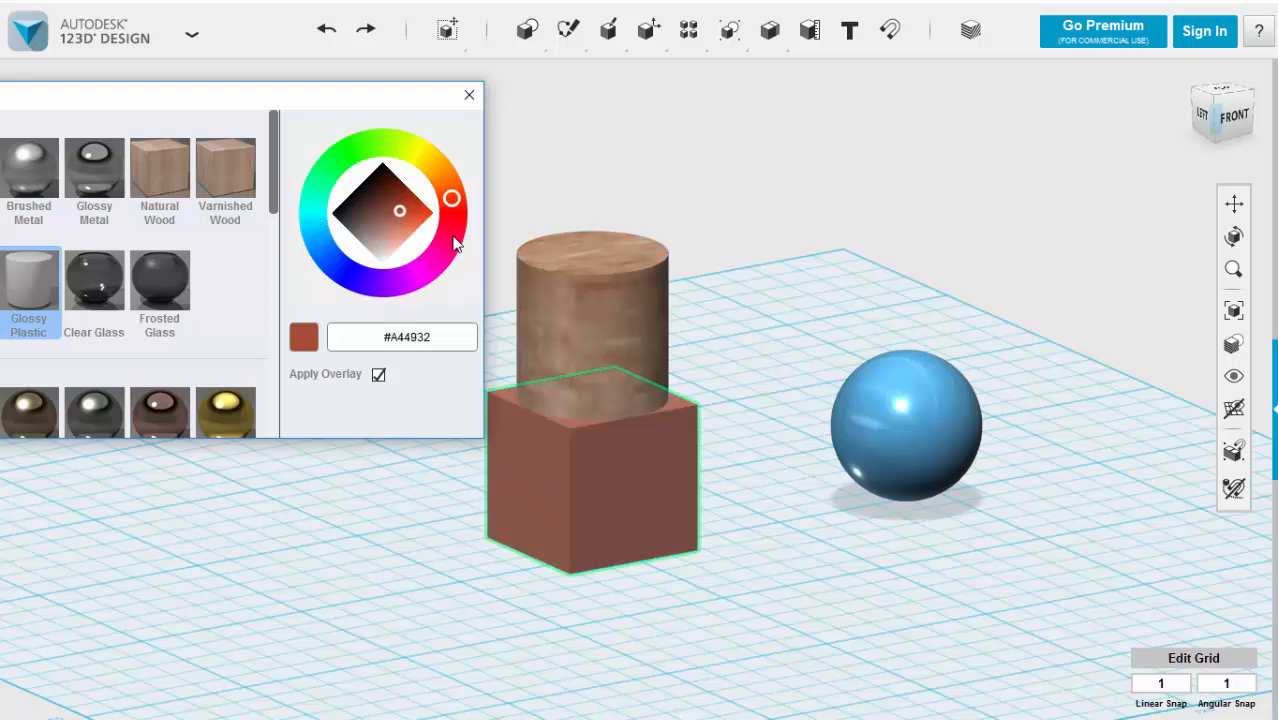
left_click_drag(456, 240, 435, 275)
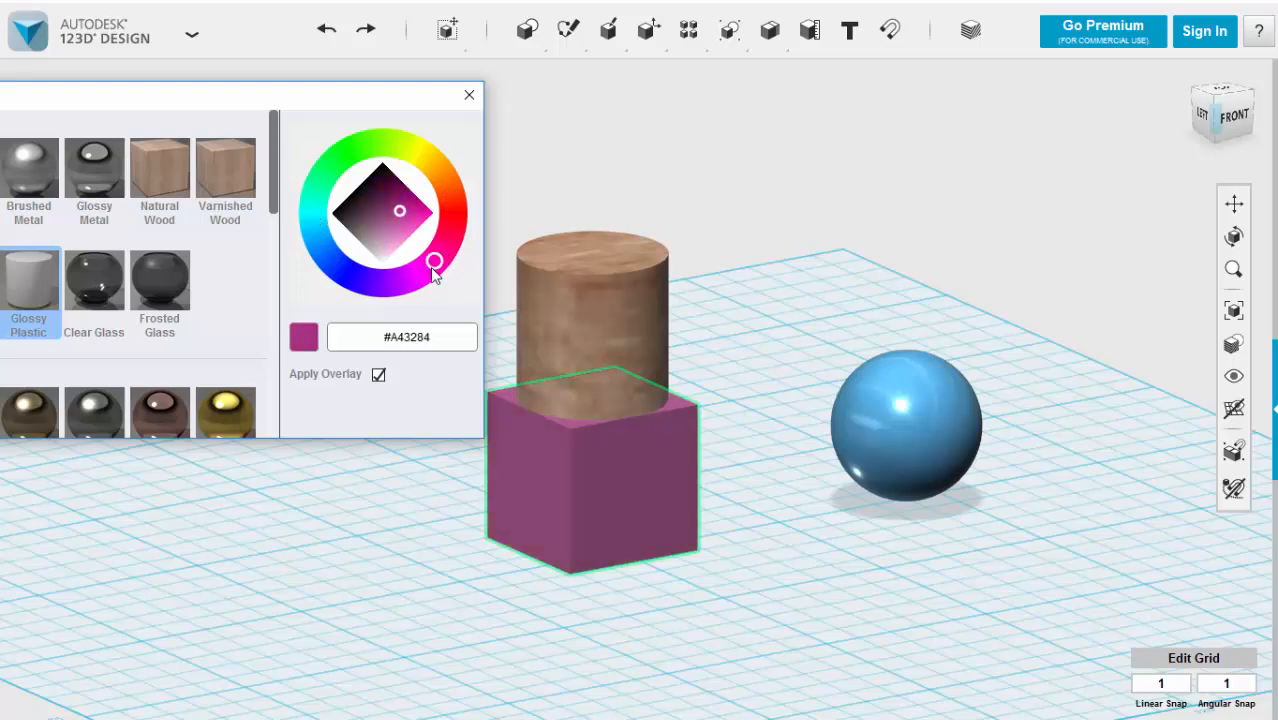
left_click(402, 207)
left_click(417, 213)
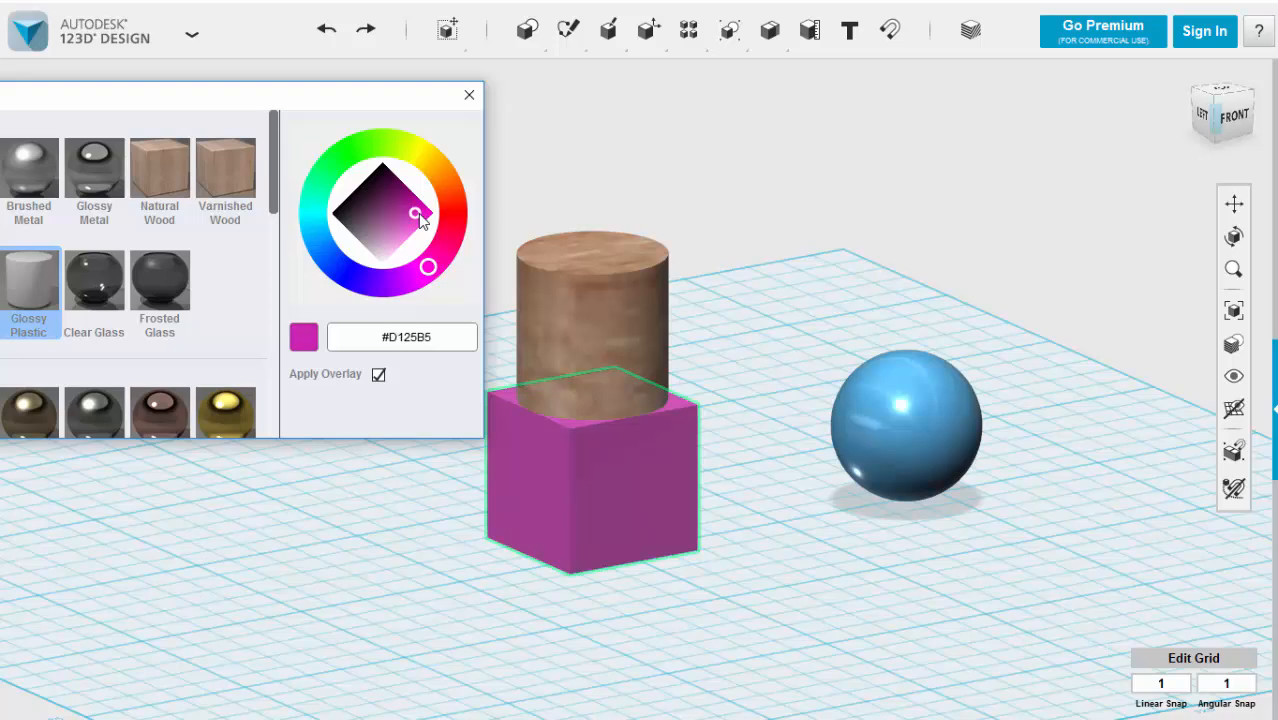
left_click(382, 242)
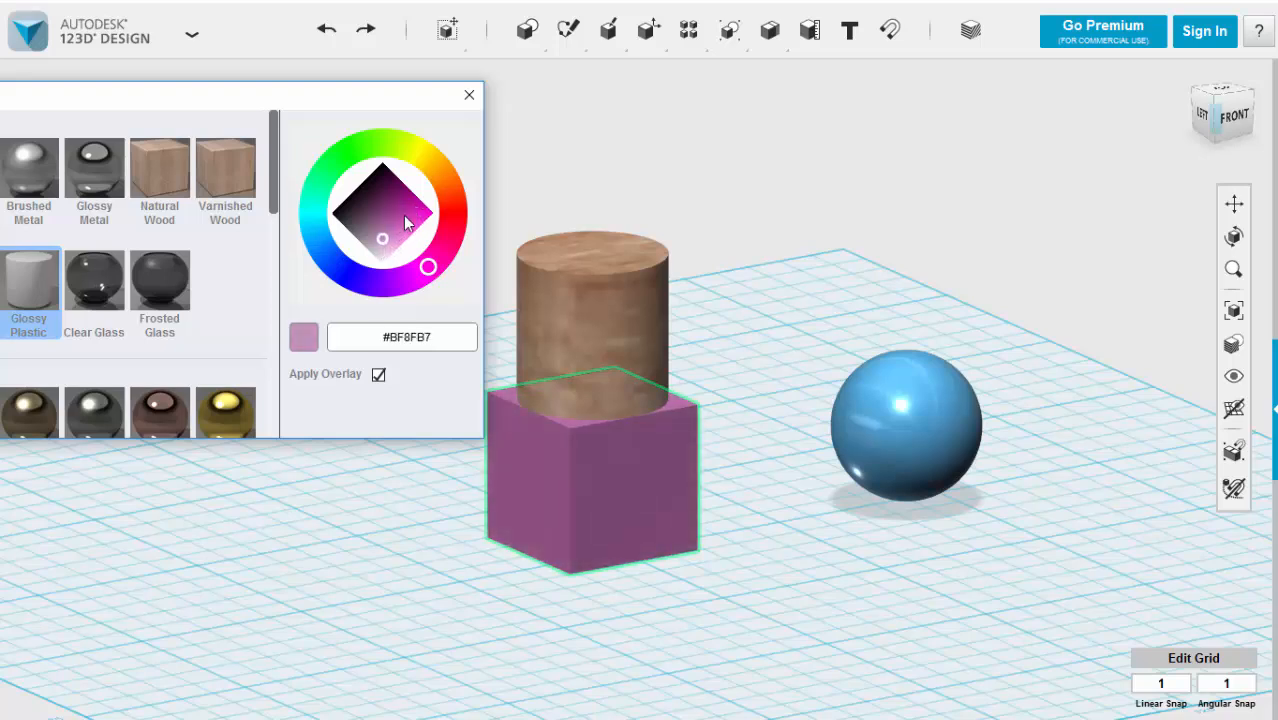
left_click(403, 215)
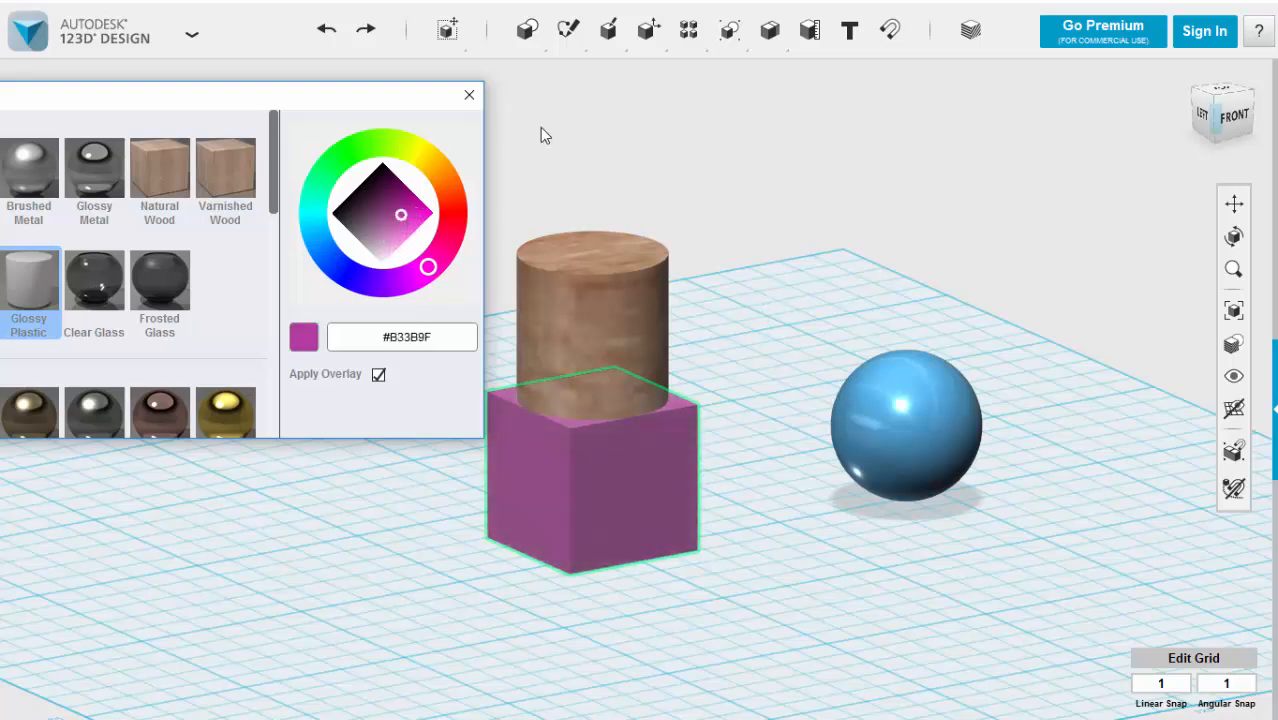
left_click(469, 94)
left_click(813, 194)
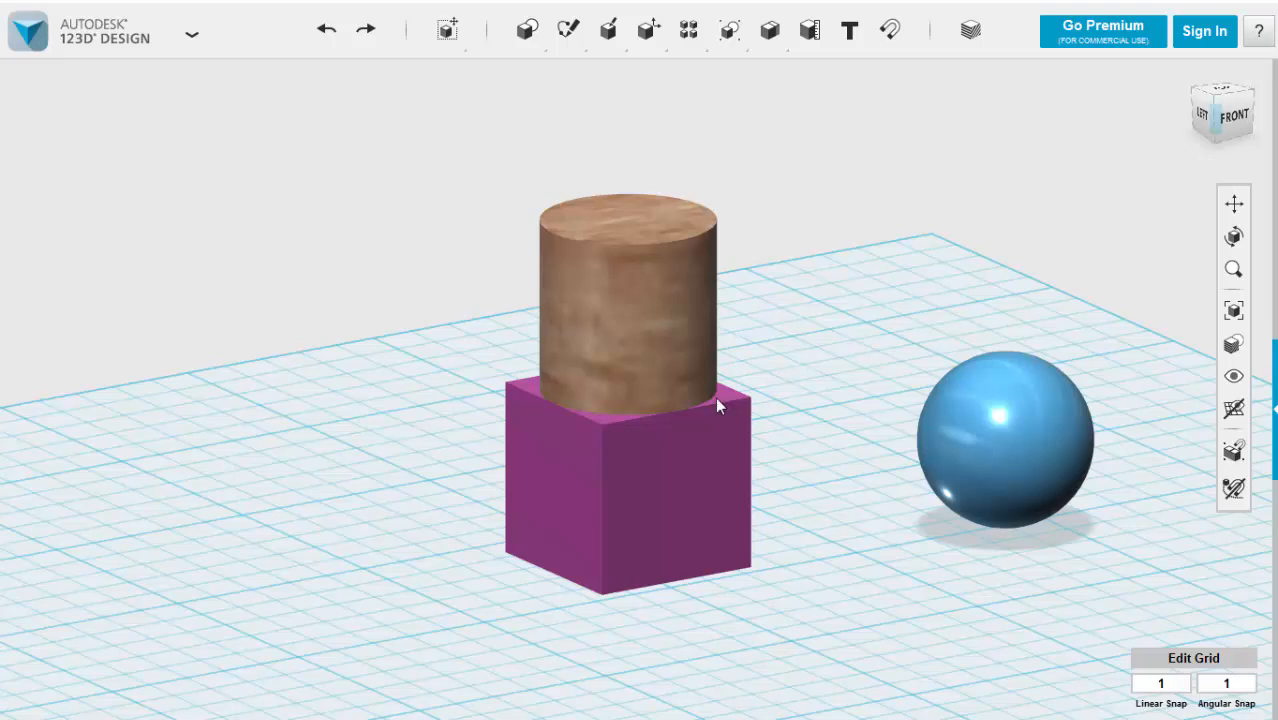
- Select only the wooden cylinder from the snapped pair and tilt it 44 degrees on top of the box
left_click(664, 340)
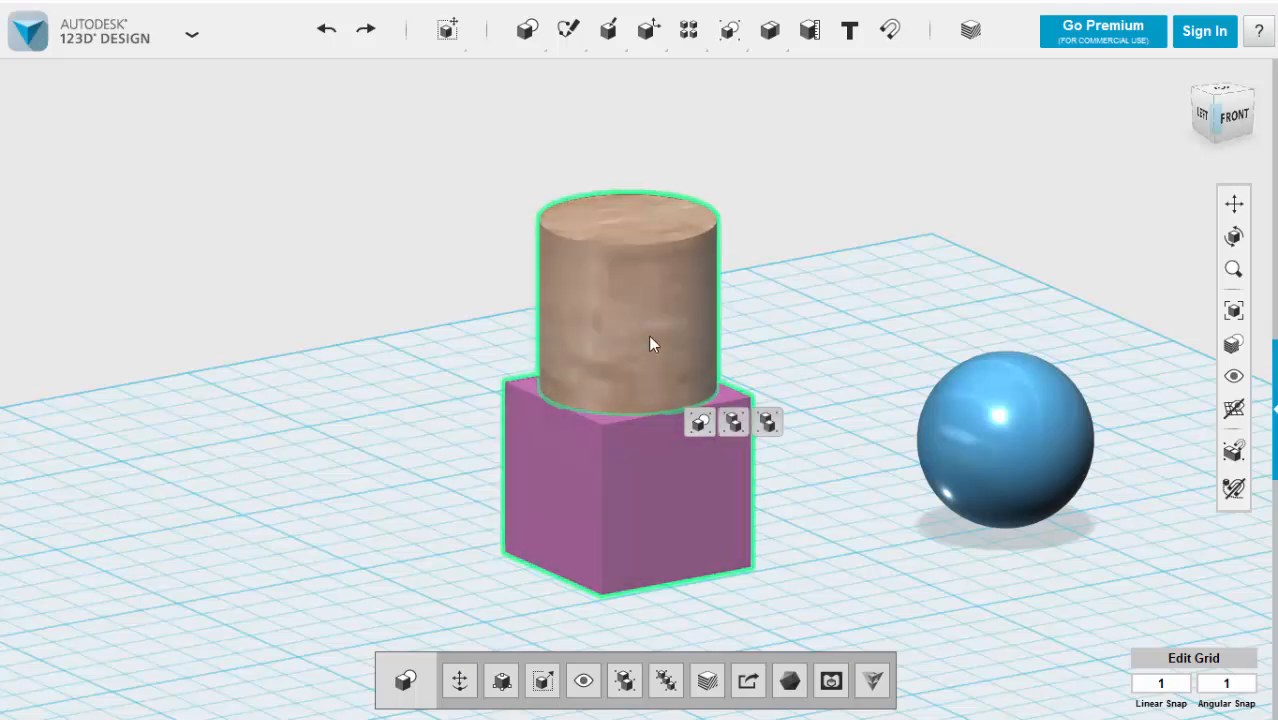
left_click(645, 315)
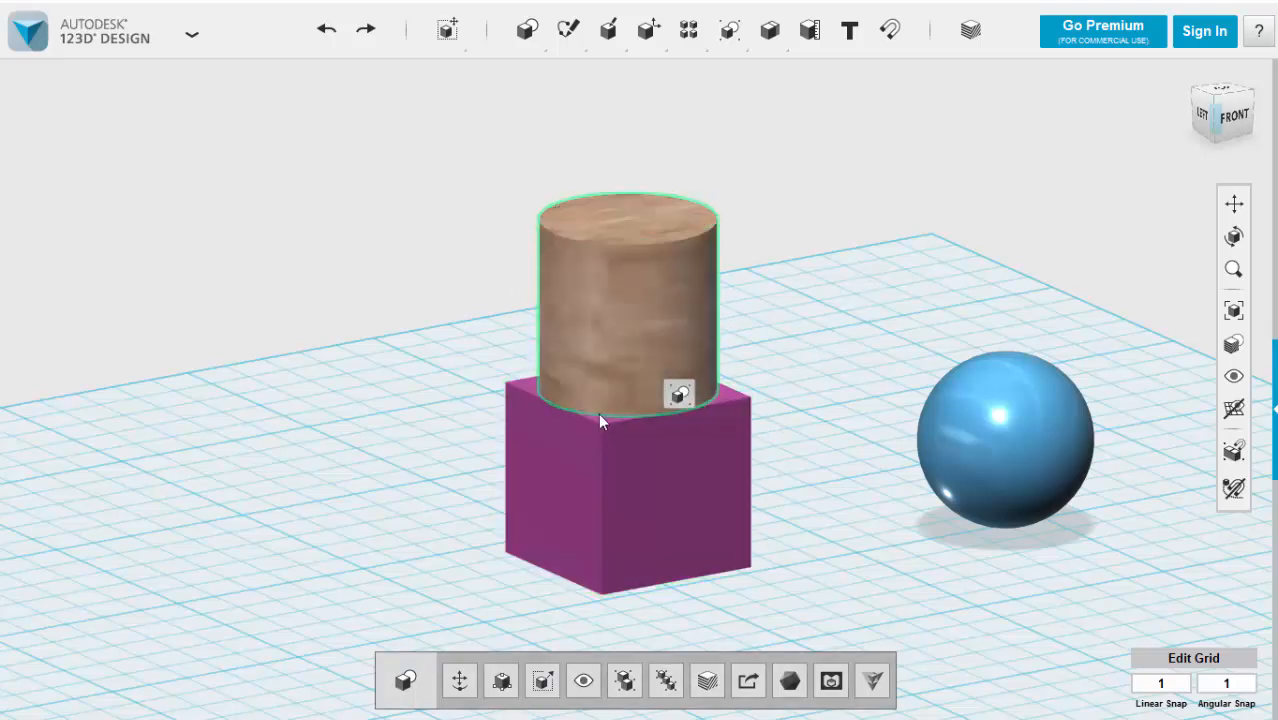
left_click(459, 681)
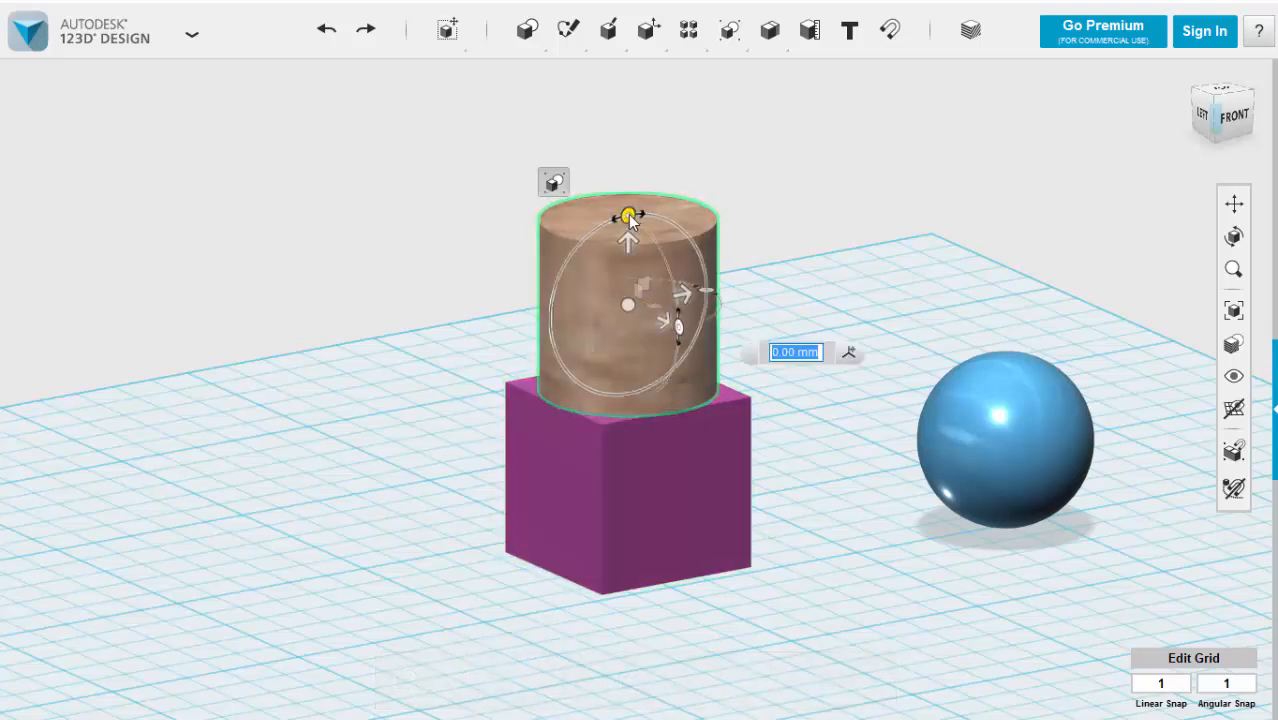
left_click_drag(628, 214, 572, 244)
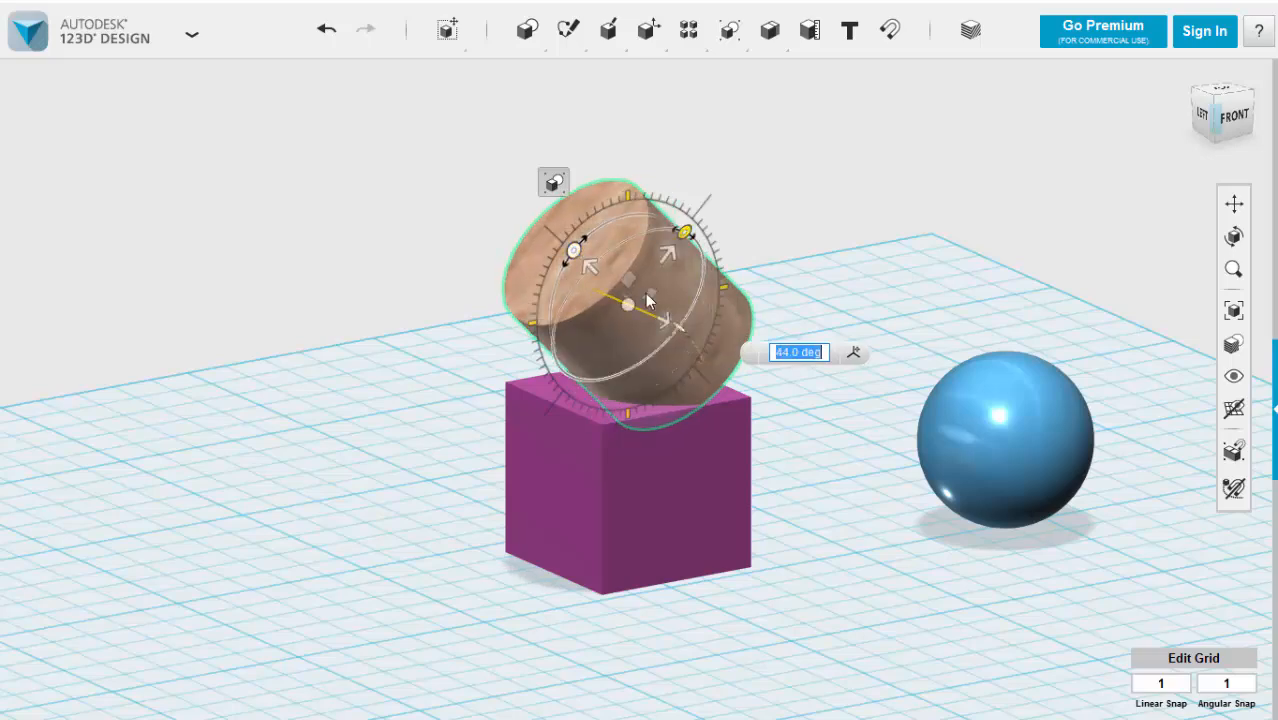
- In the front view, move the tilted cylinder -3 mm and -4 mm along its two diagonal axes so its lower corner sinks into the box
left_click(1240, 130)
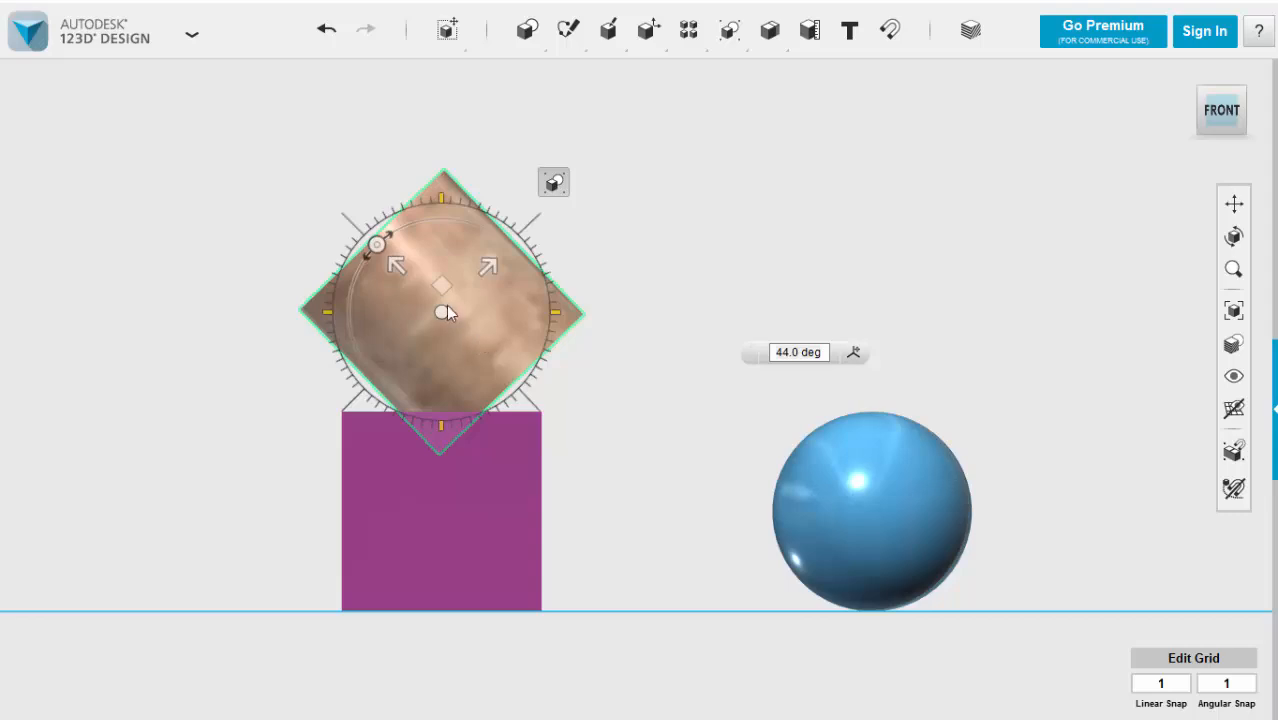
left_click_drag(406, 288, 404, 292)
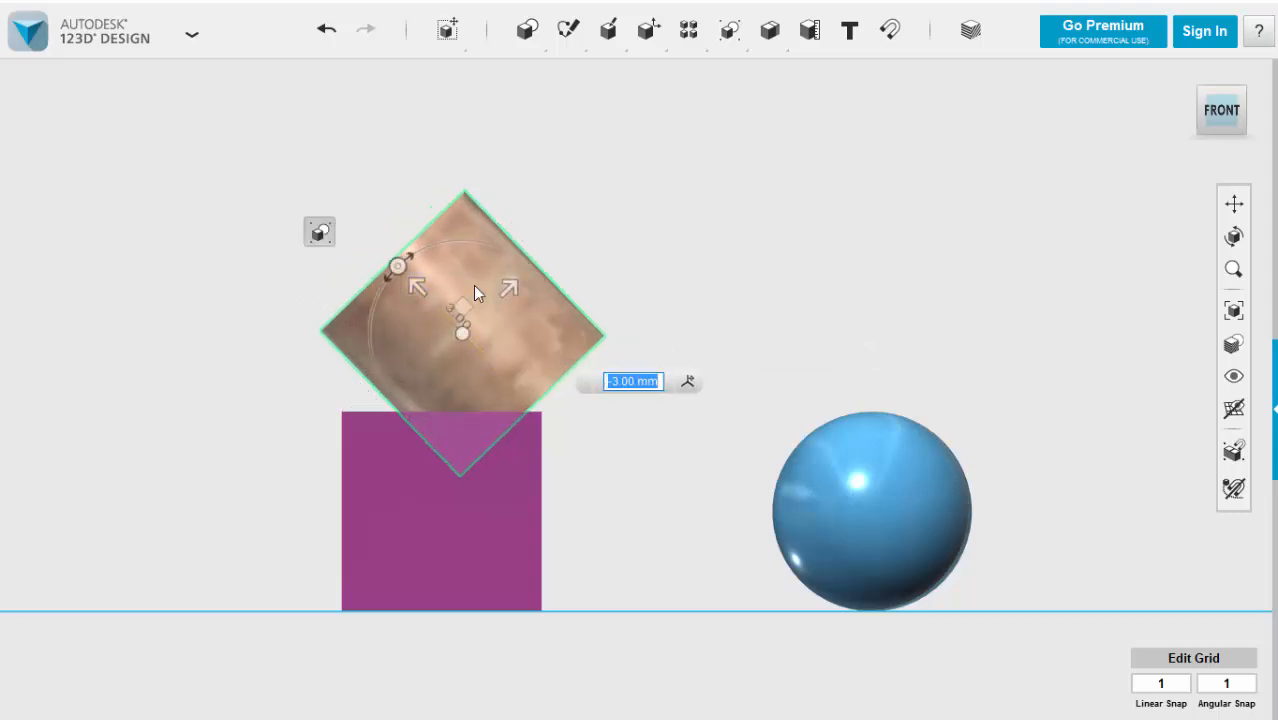
left_click_drag(509, 290, 480, 317)
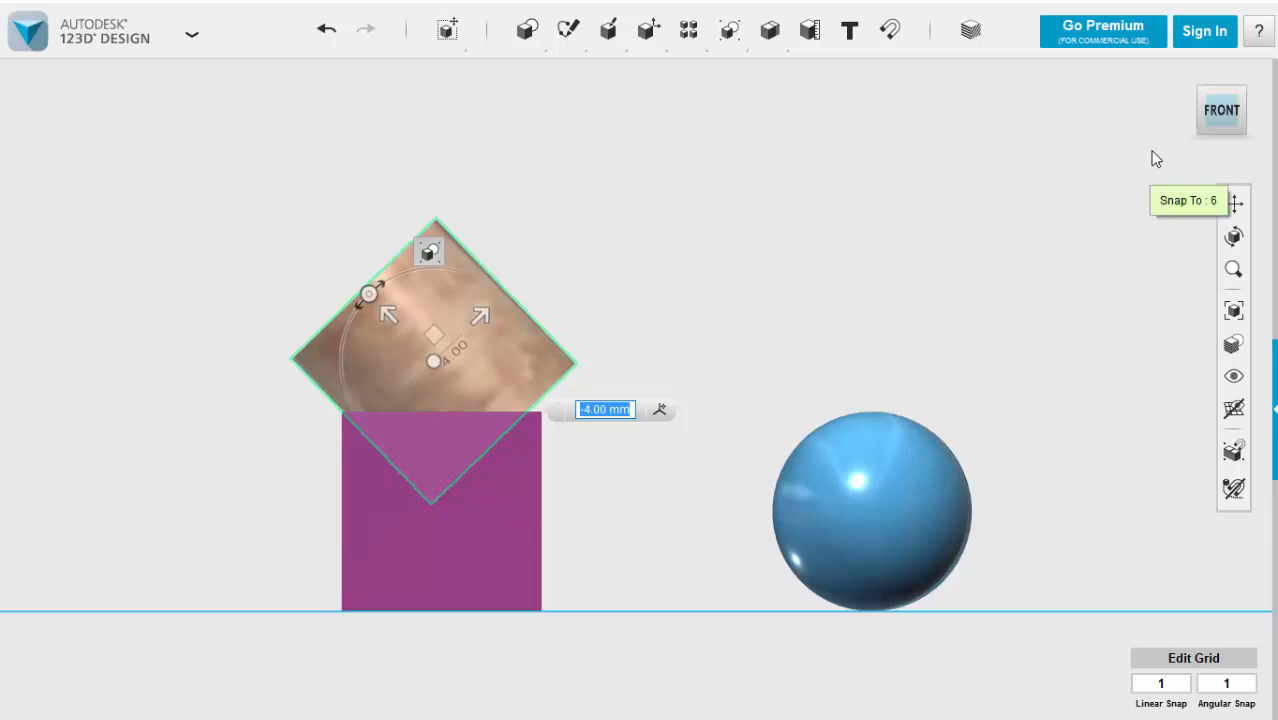
left_click(953, 190)
left_click(953, 190)
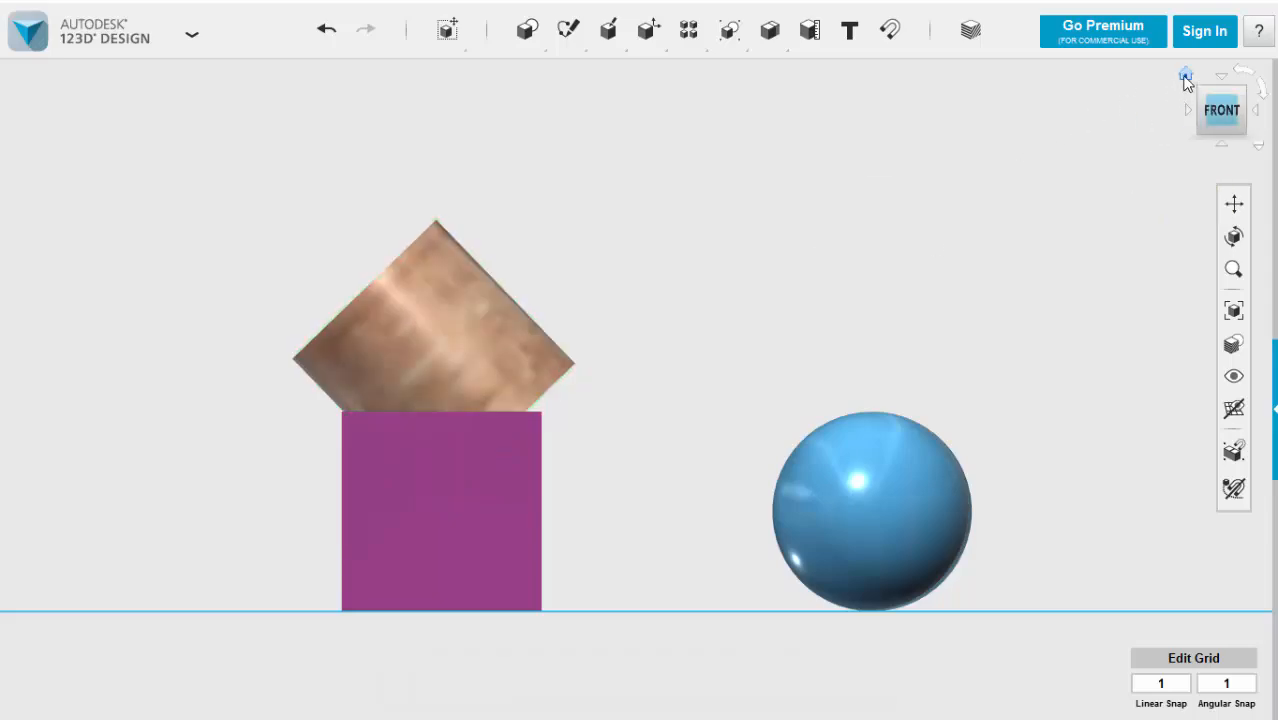
- Merge the tilted wooden cylinder and the purple box into one solid, with the cylinder as target and the box as source
left_click(1185, 76)
scroll(729, 224, "up", 2)
scroll(729, 224, "down", 3)
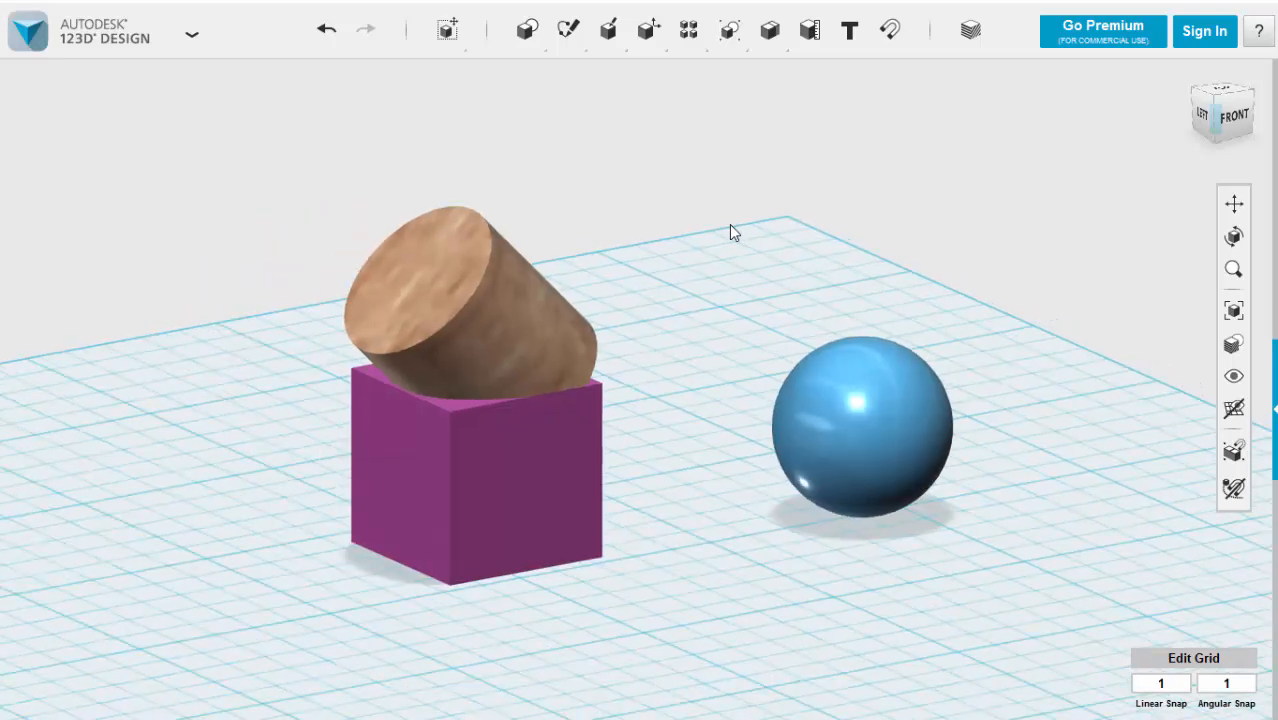
left_click(500, 338)
left_click(822, 213)
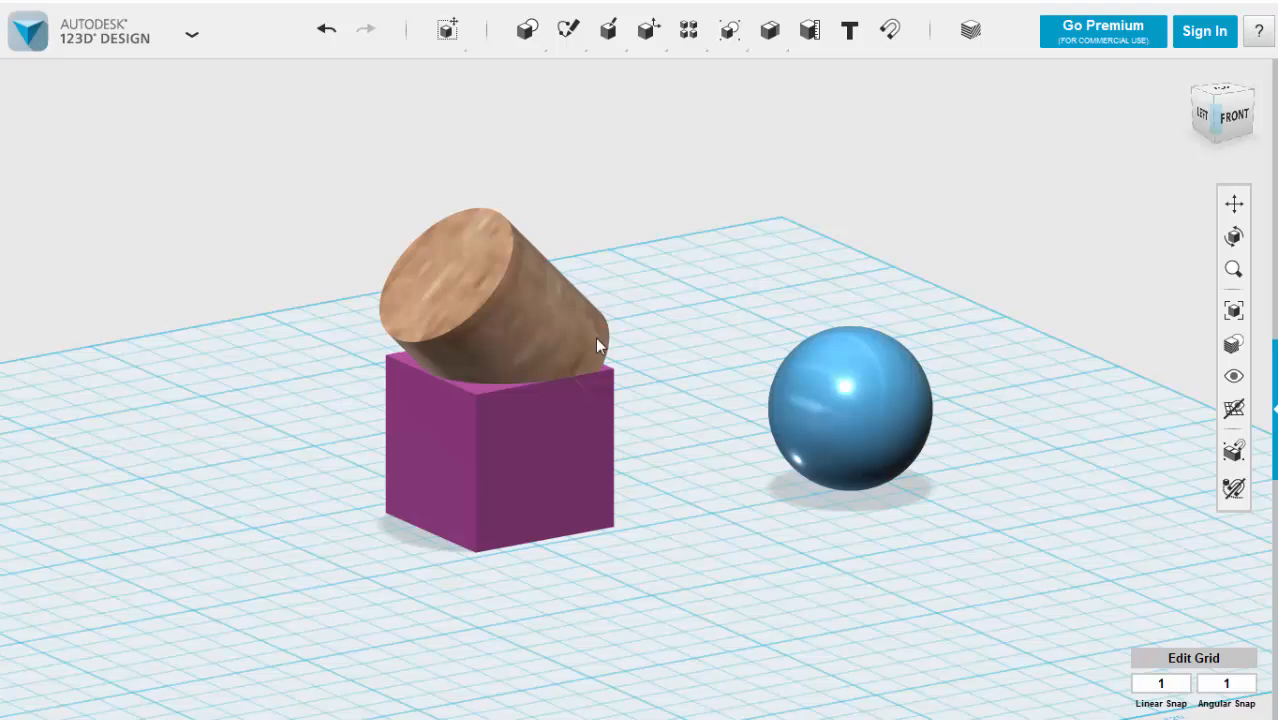
left_click(483, 447)
left_click_drag(299, 151, 648, 610)
mouse_move(728, 33)
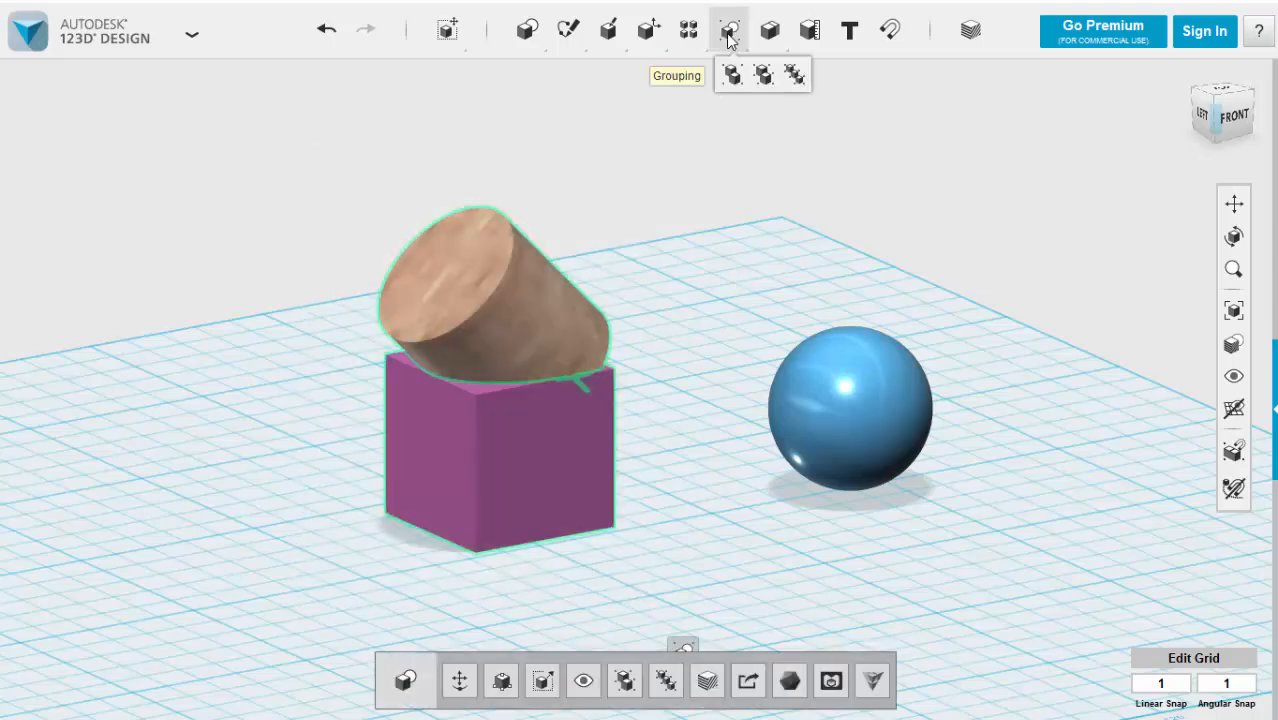
mouse_move(770, 42)
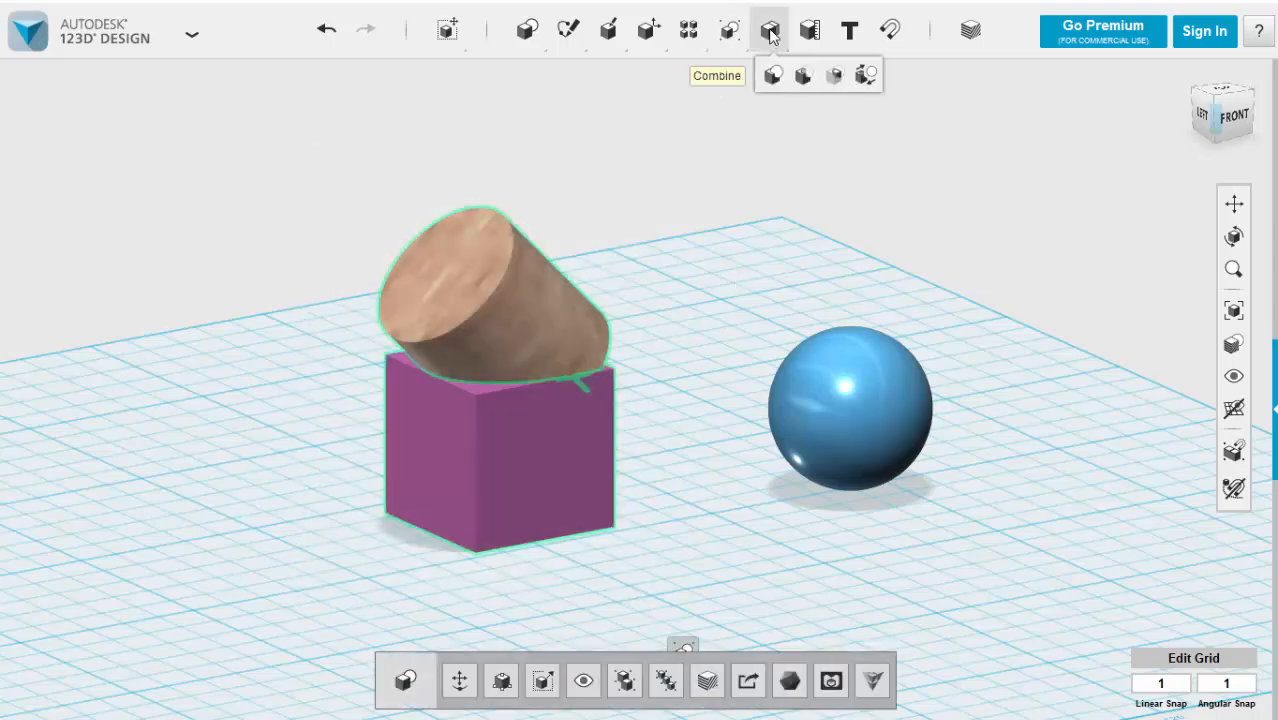
left_click(775, 77)
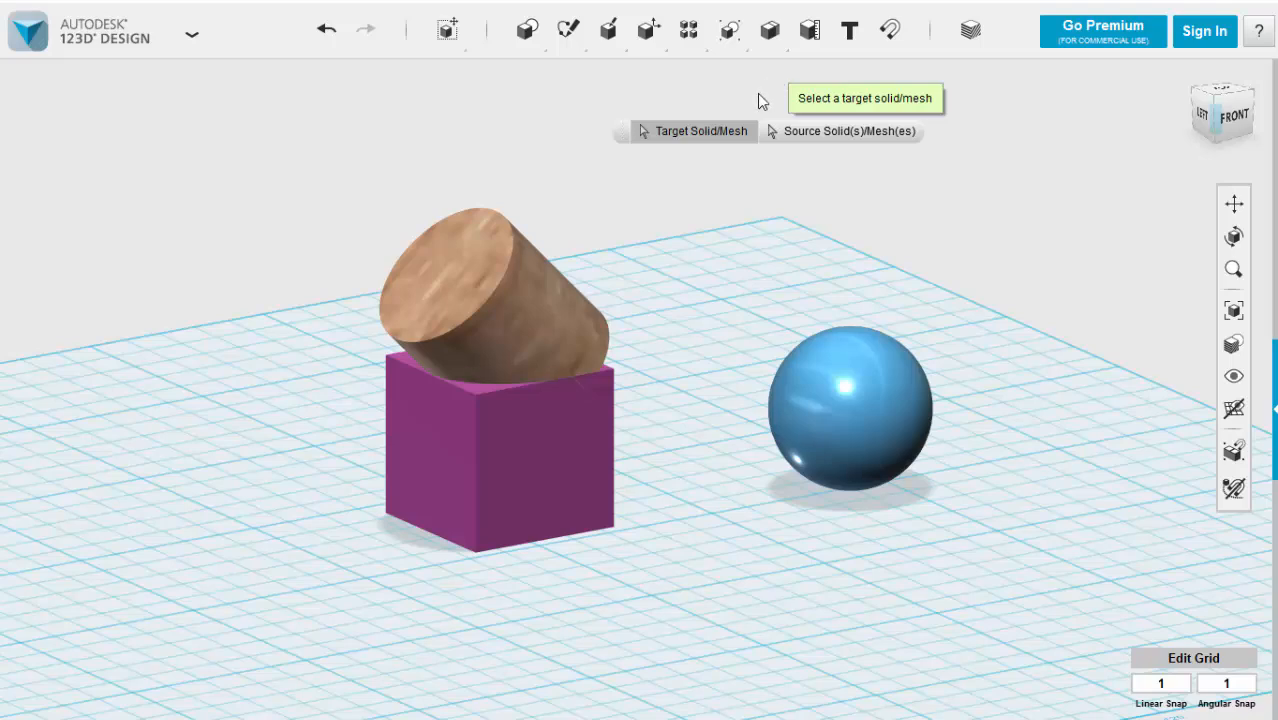
left_click(530, 300)
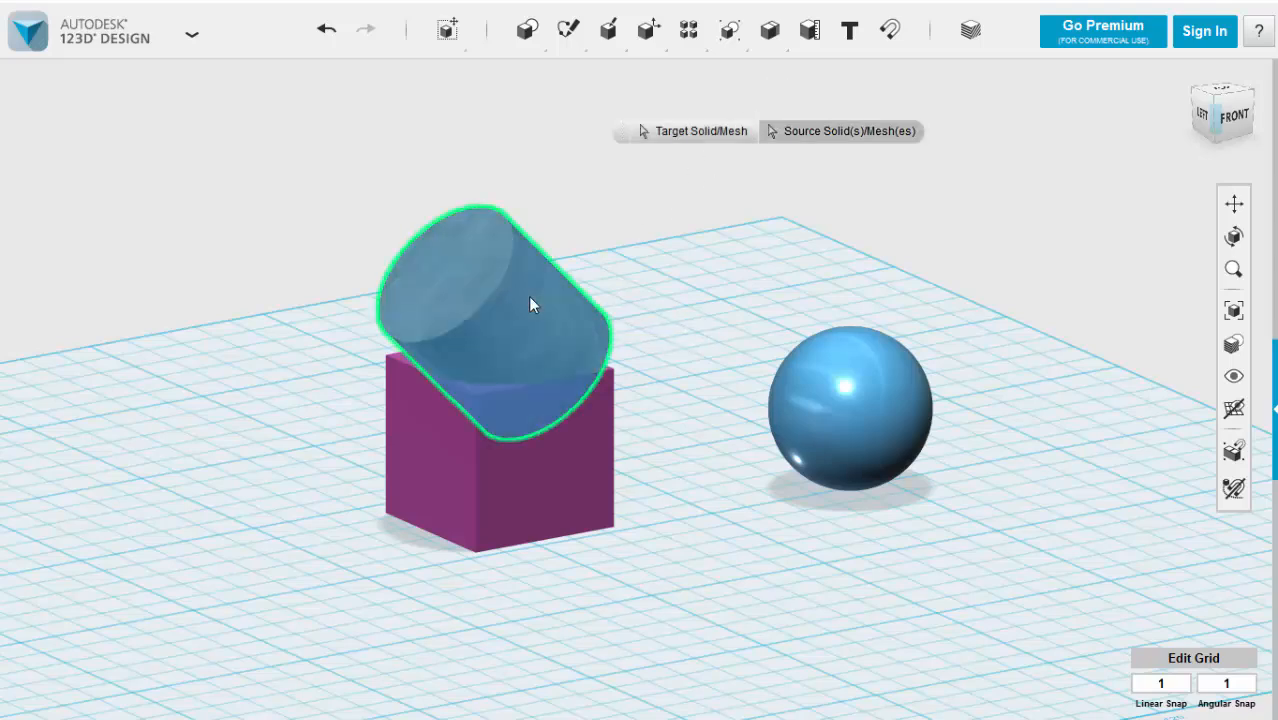
left_click(551, 480)
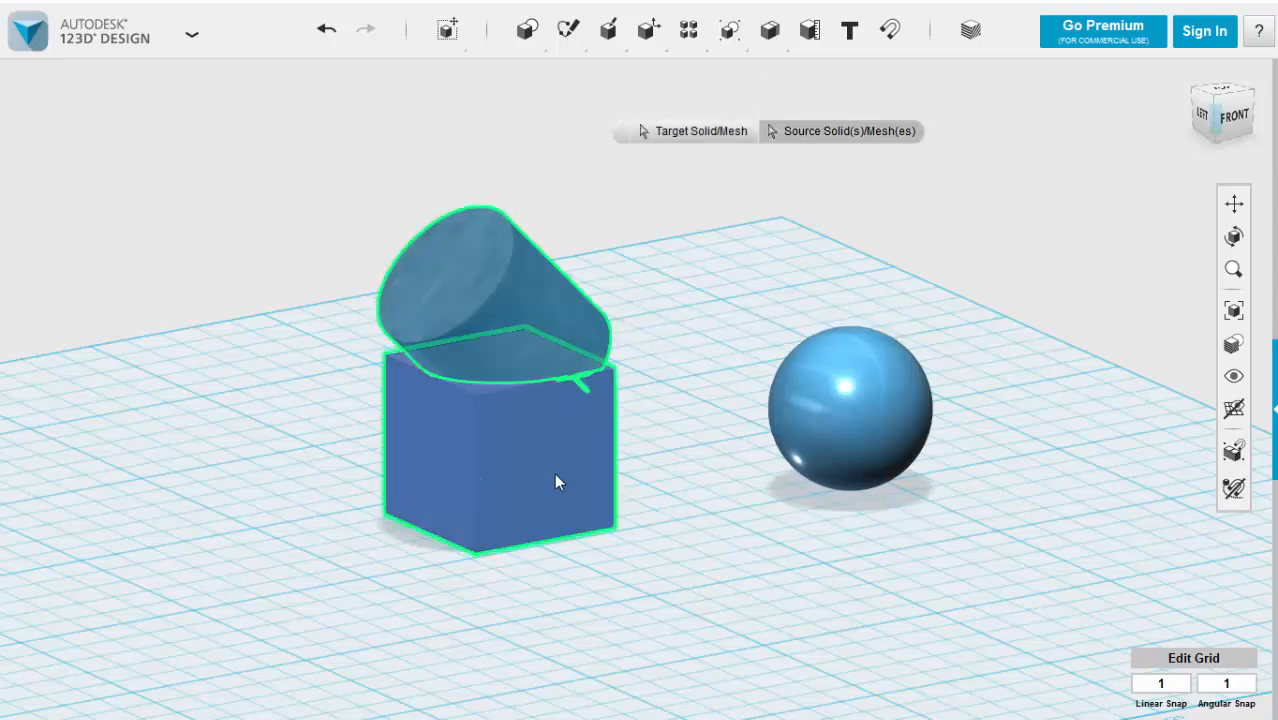
left_click(723, 326)
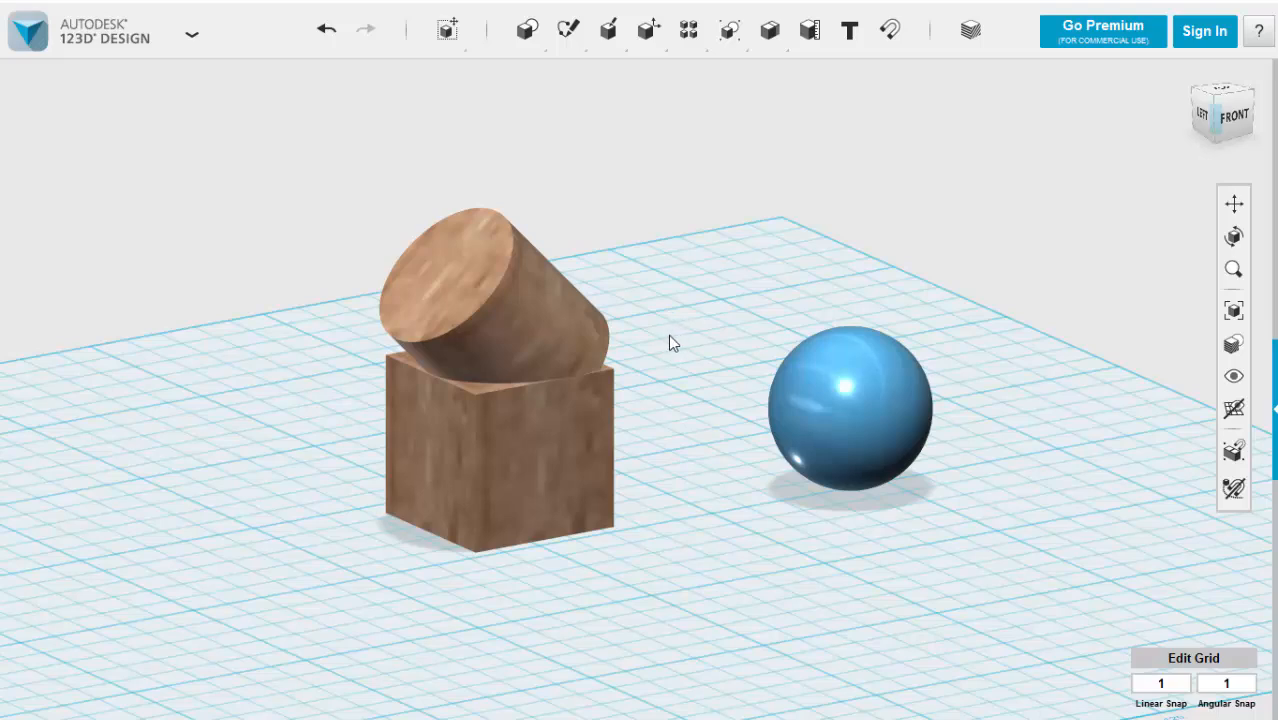
- Examine the merged cylinder-and-box solid up close, from below, and in the left and front views, ending in the home view
middle_click_drag(668, 343, 820, 278)
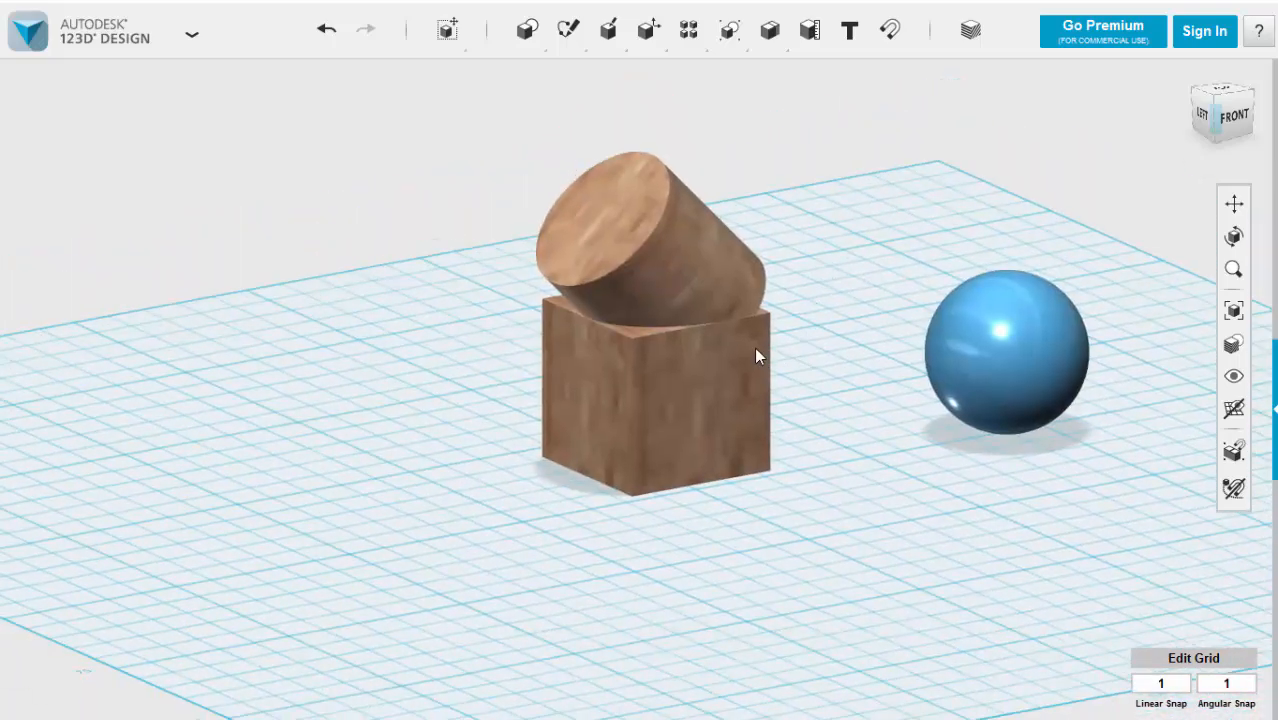
left_click(654, 335)
scroll(654, 335, "down", 1)
scroll(654, 335, "up", 4)
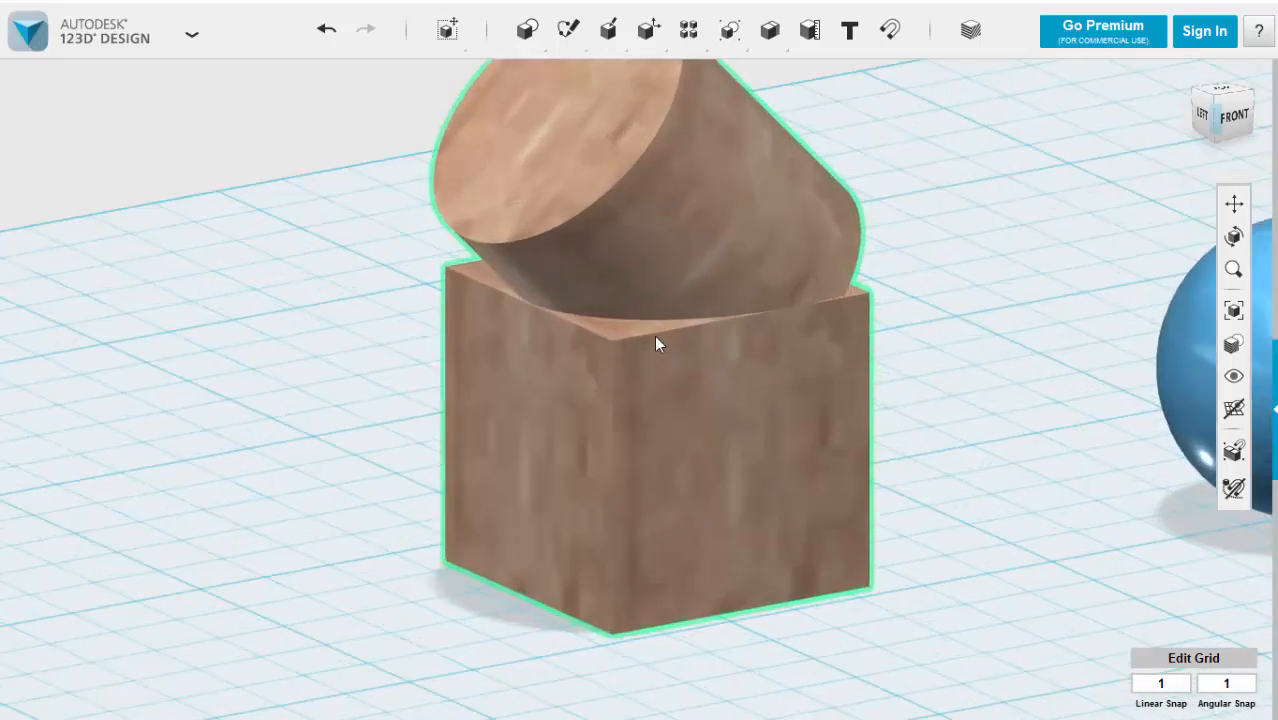
scroll(654, 335, "down", 2)
scroll(654, 335, "down", 4)
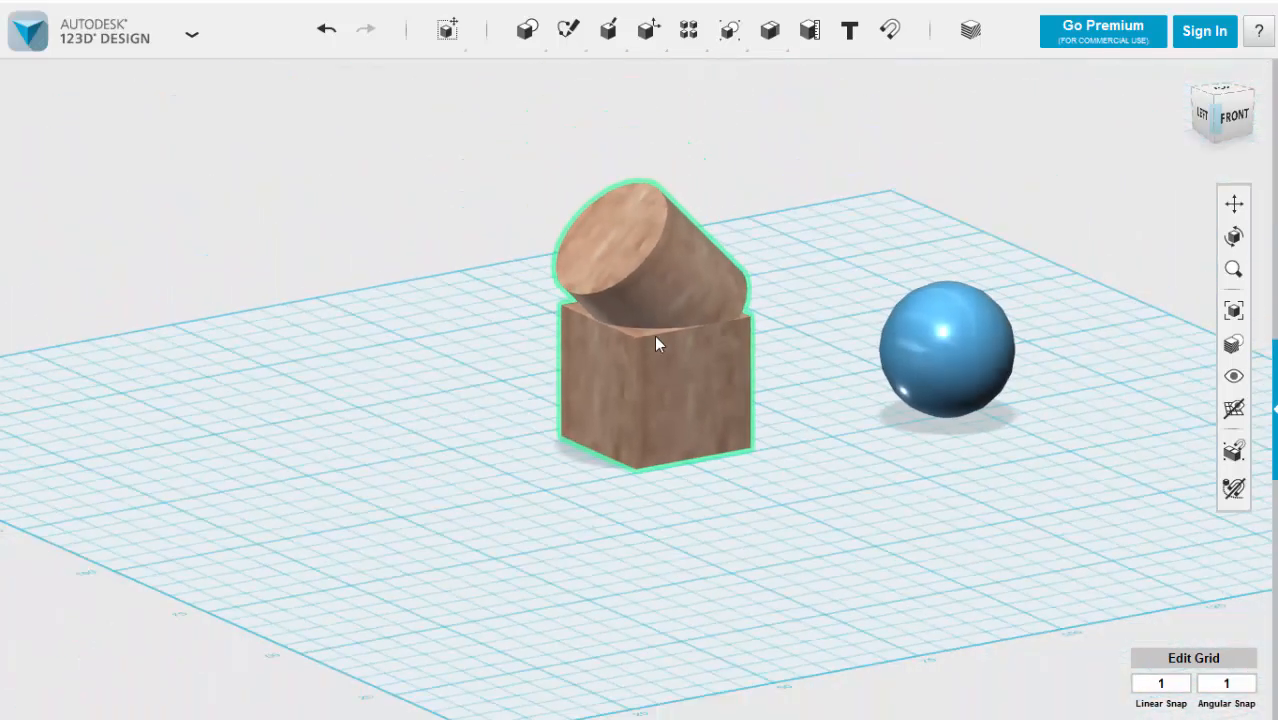
left_click(787, 488)
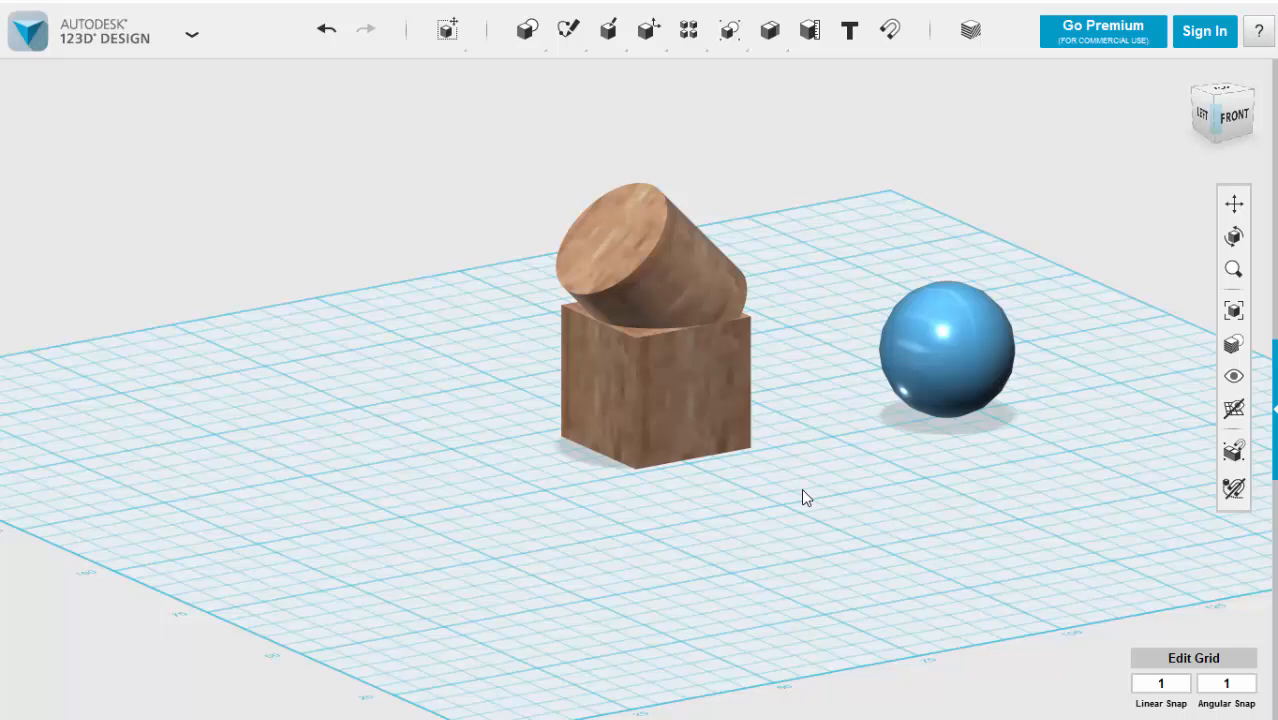
right_click_drag(802, 489, 790, 251)
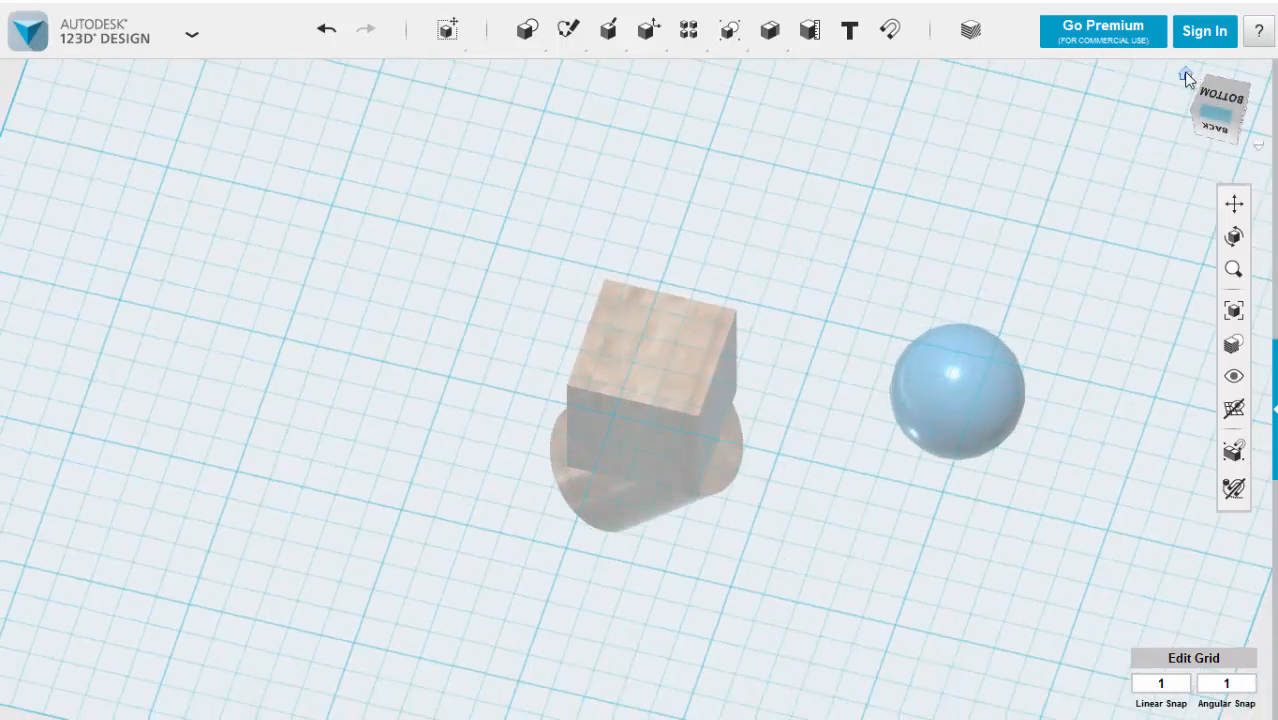
left_click(1184, 73)
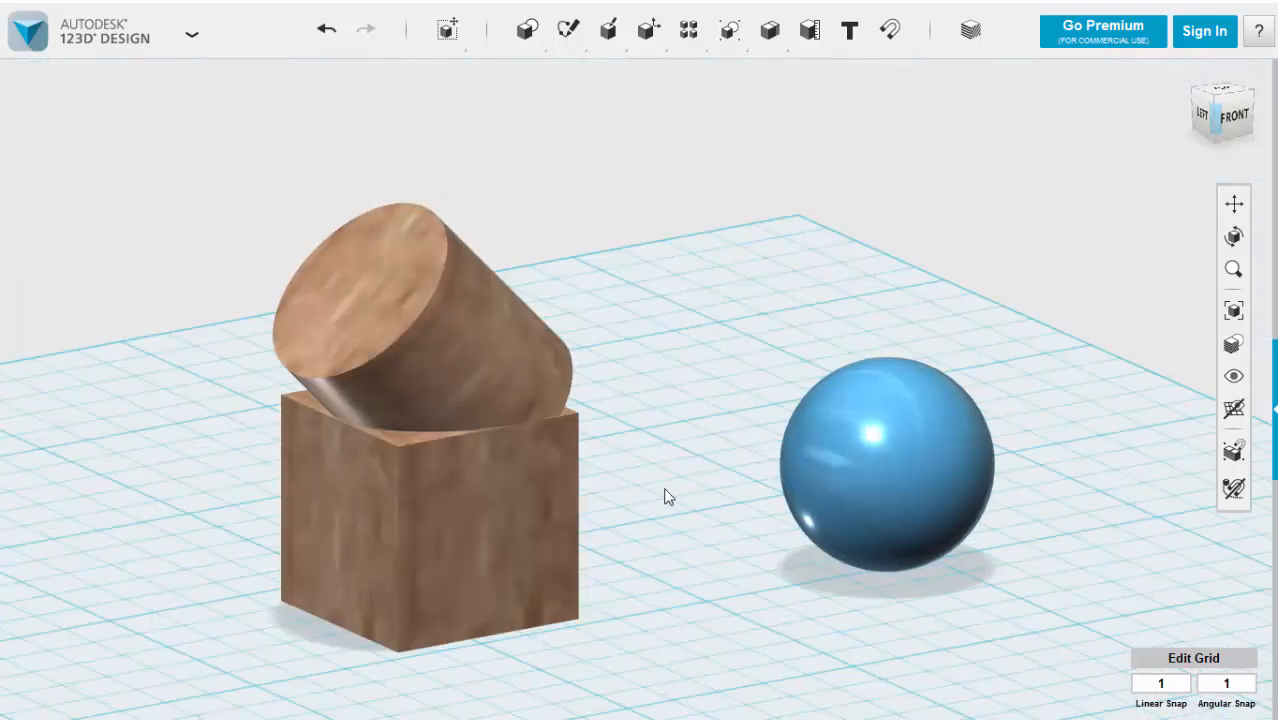
scroll(664, 490, "down", 3)
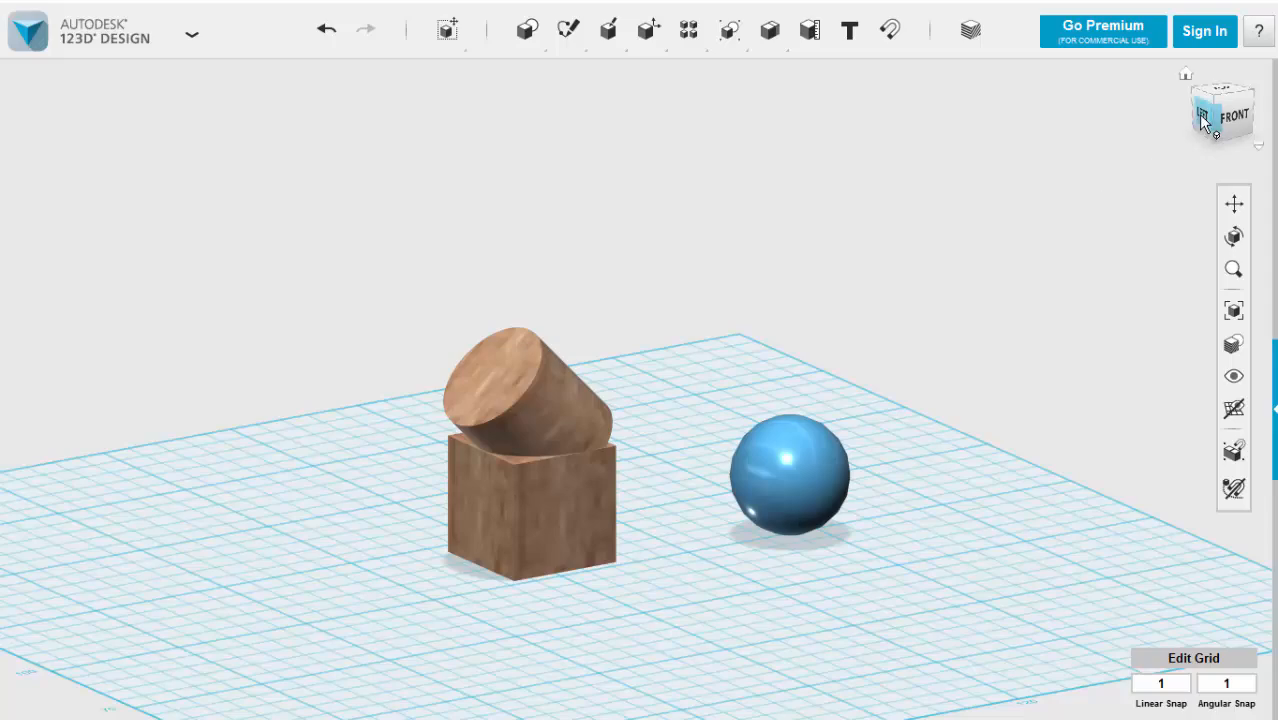
left_click(1203, 118)
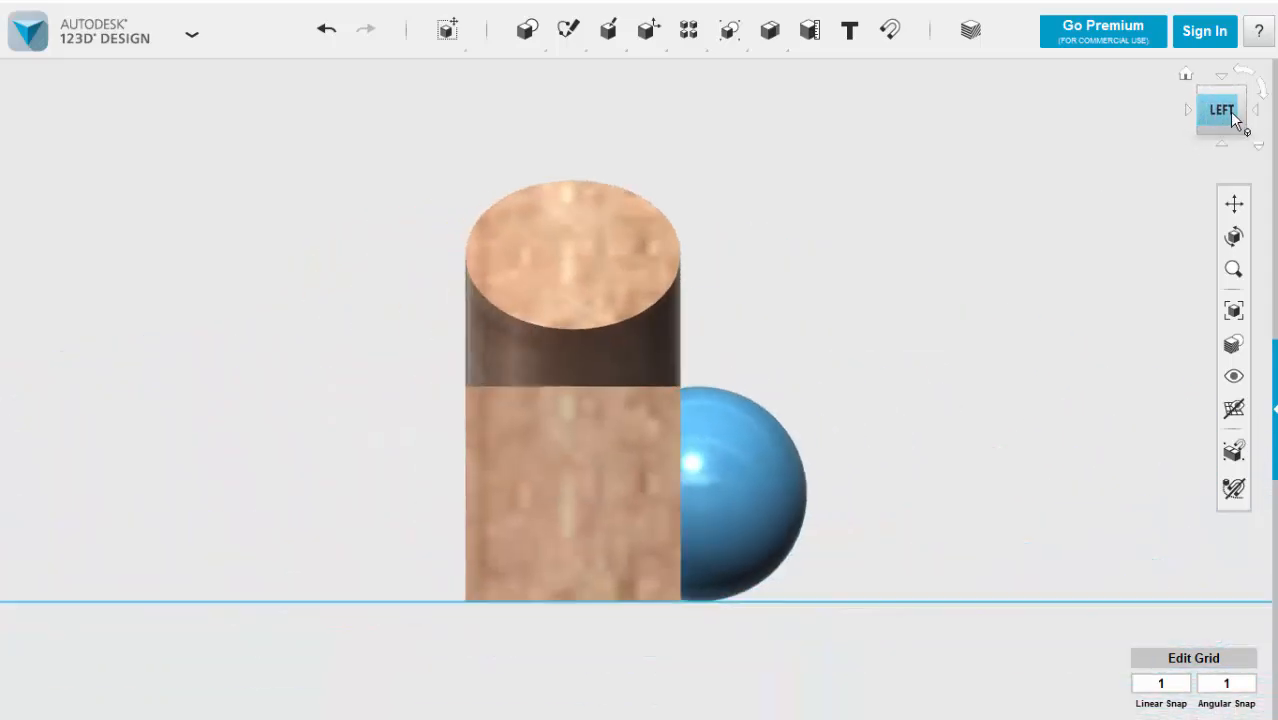
left_click(1258, 112)
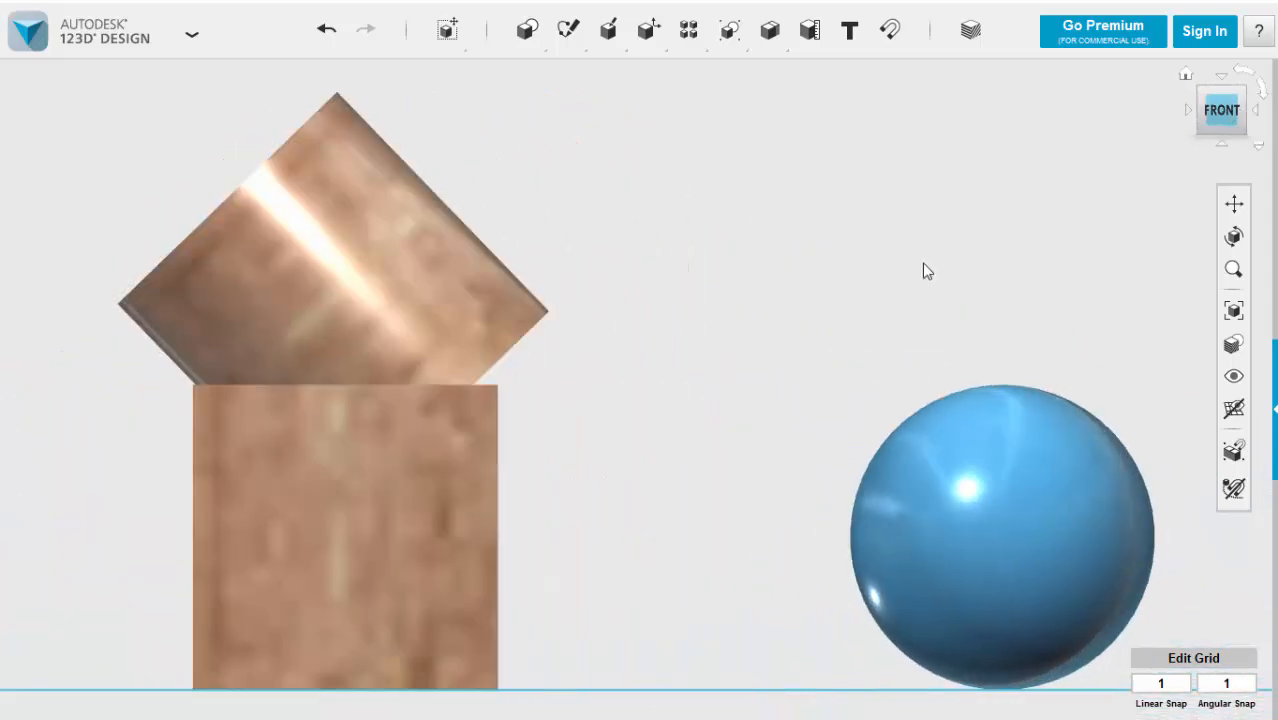
scroll(716, 352, "down", 2)
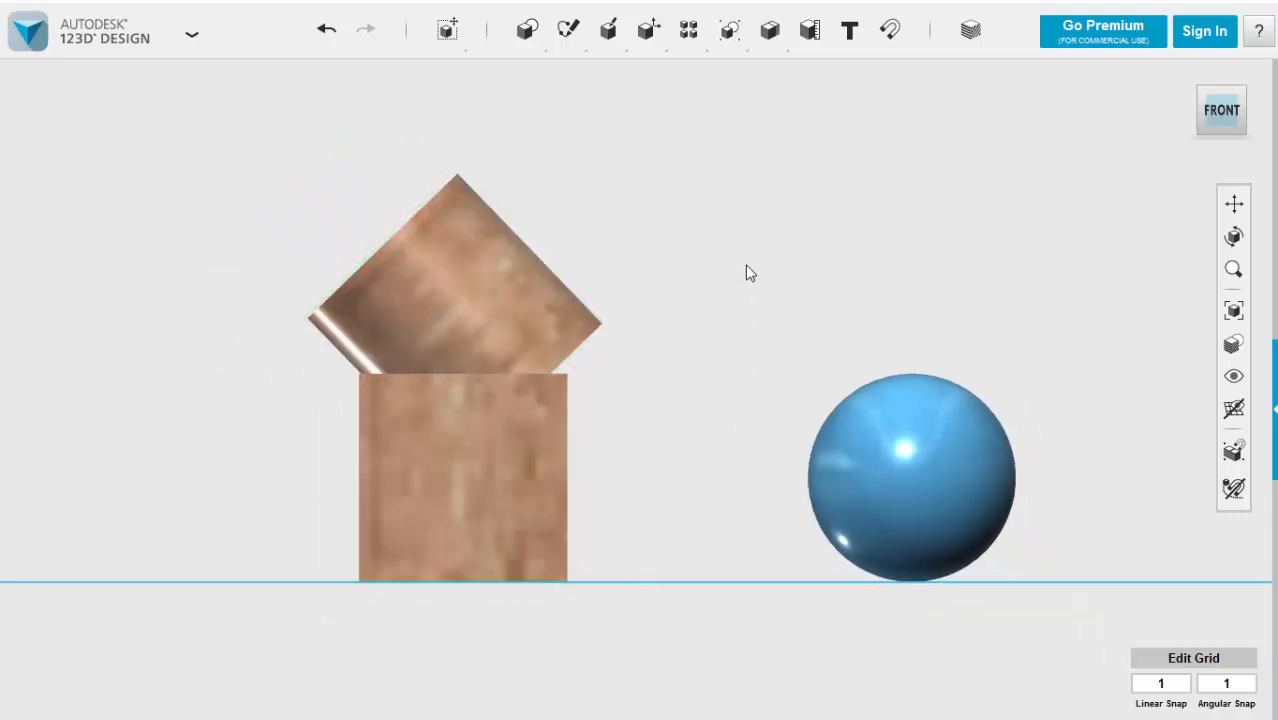
left_click(1185, 76)
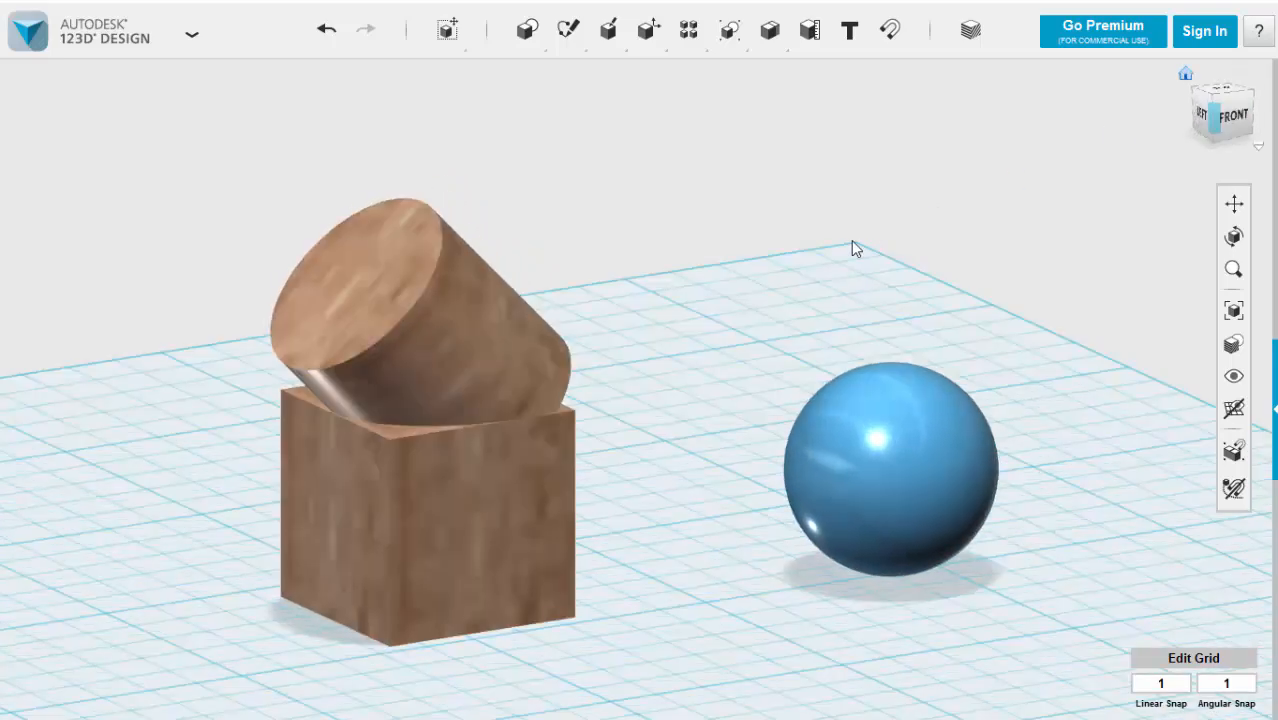
- Select the merged solid together with the blue sphere and delete both, clearing the grid
left_click_drag(350, 182, 947, 556)
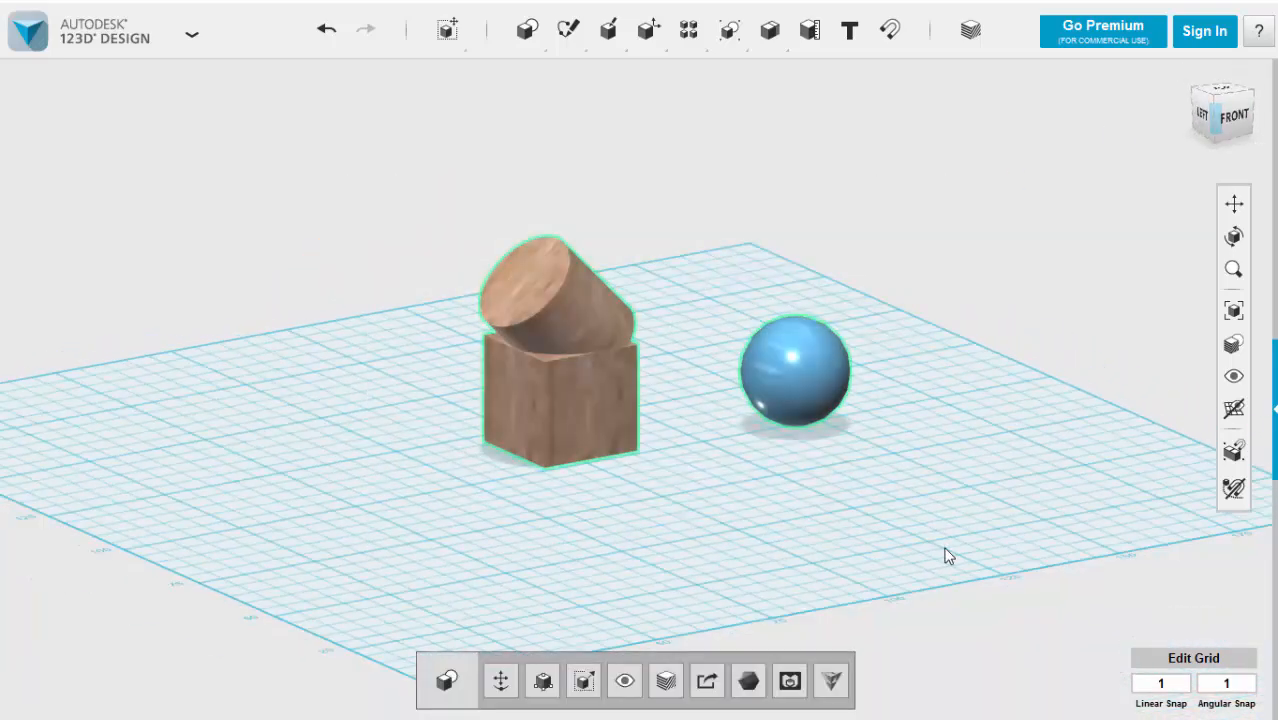
key("Delete")
scroll(947, 556, "down", 3)
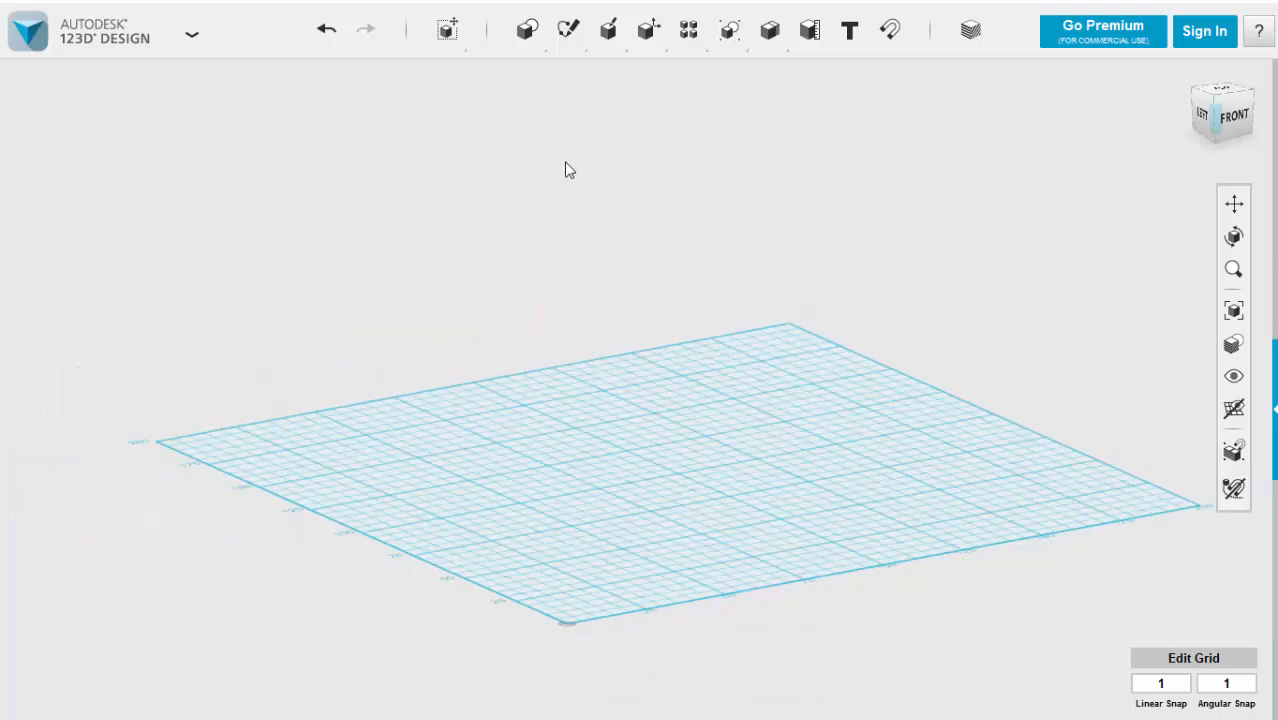
- Insert a box primitive with length, width and height of 20 near the middle of the empty grid
mouse_move(520, 36)
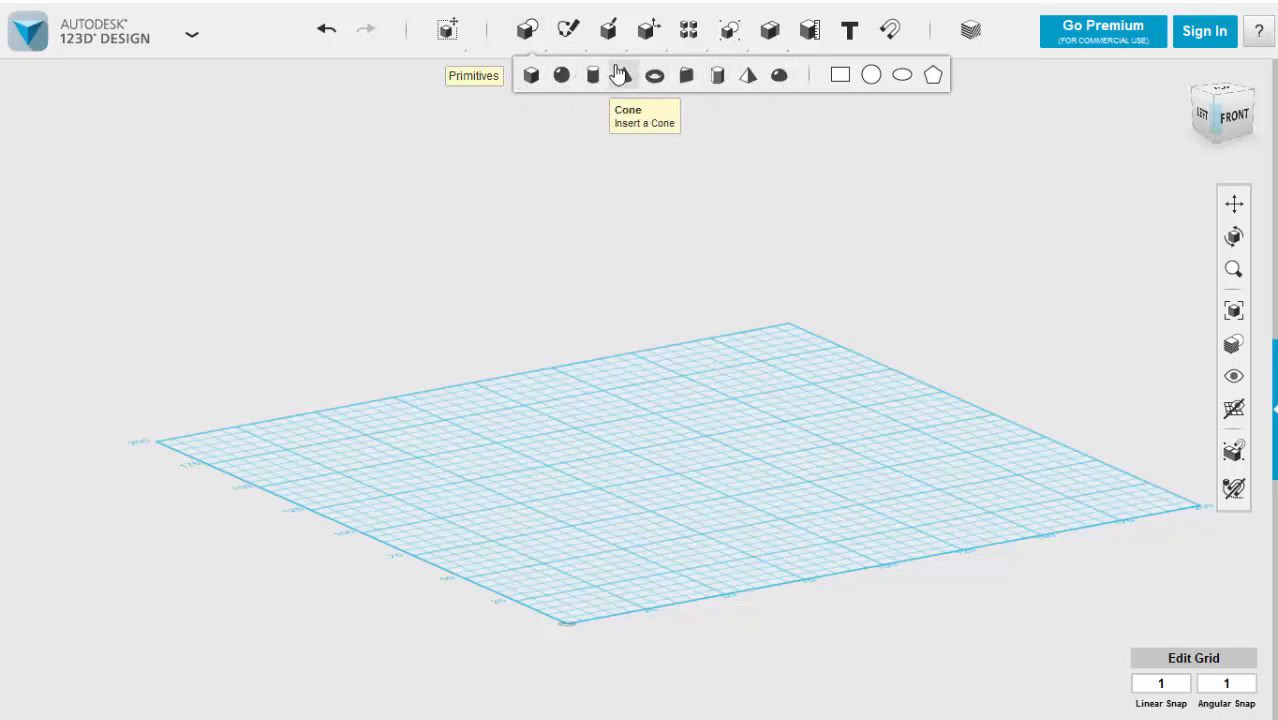
left_click(531, 76)
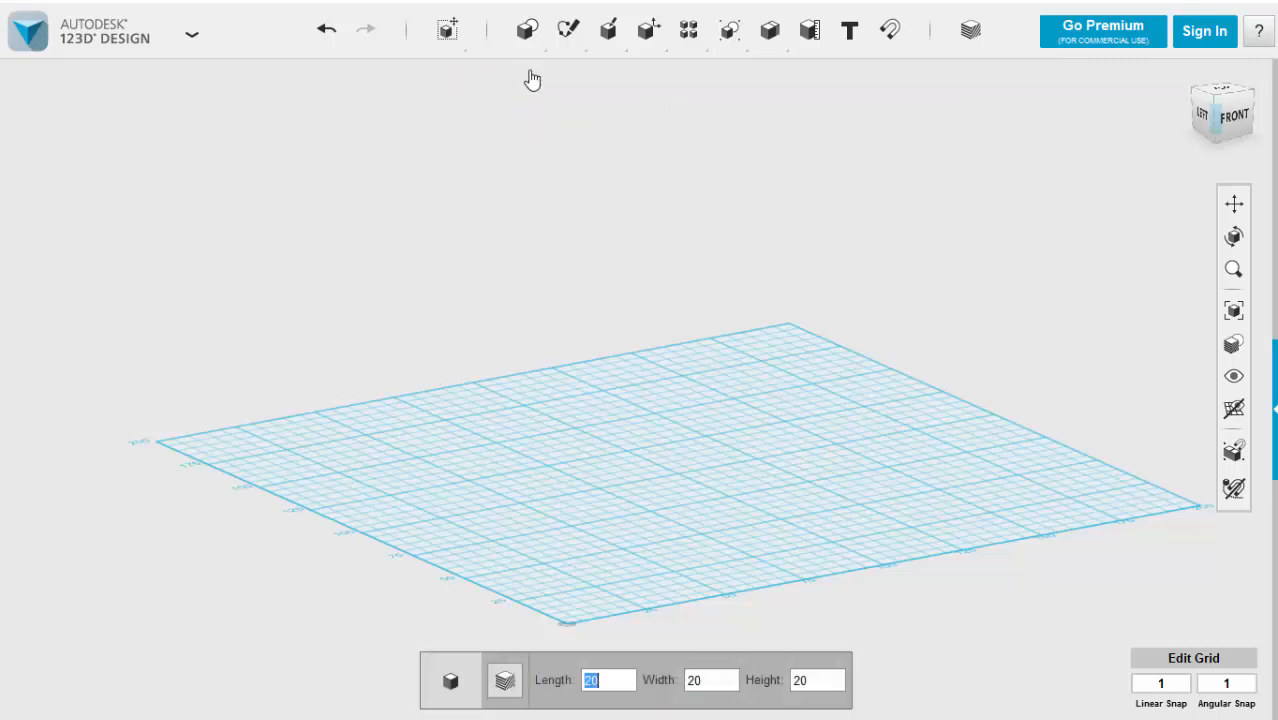
left_click(698, 455)
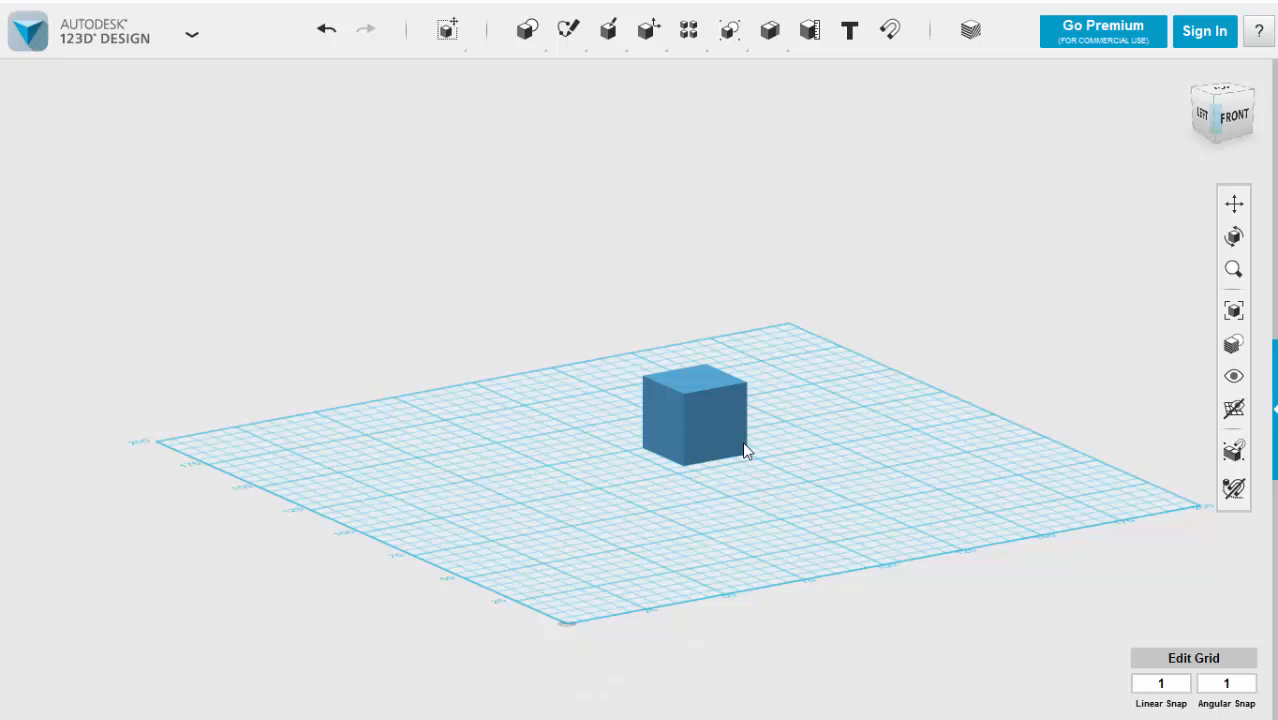
- Scale the new box uniformly by a factor of 2
left_click(708, 414)
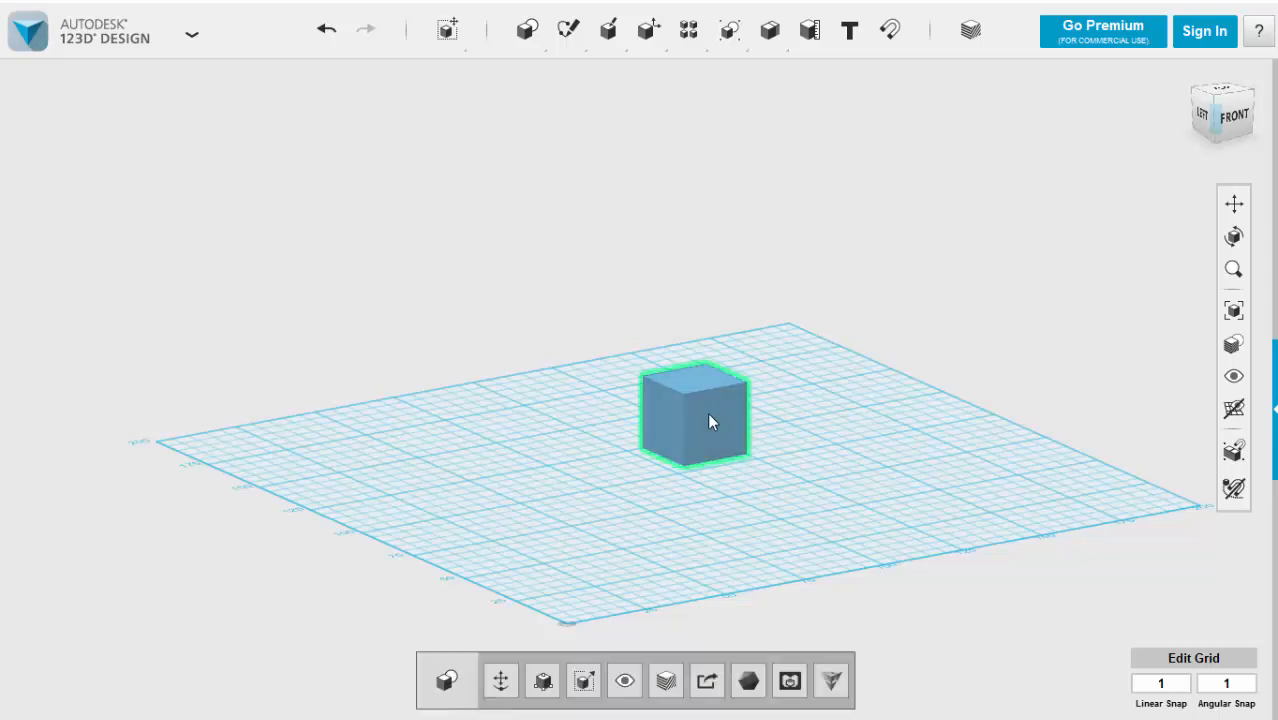
left_click(585, 681)
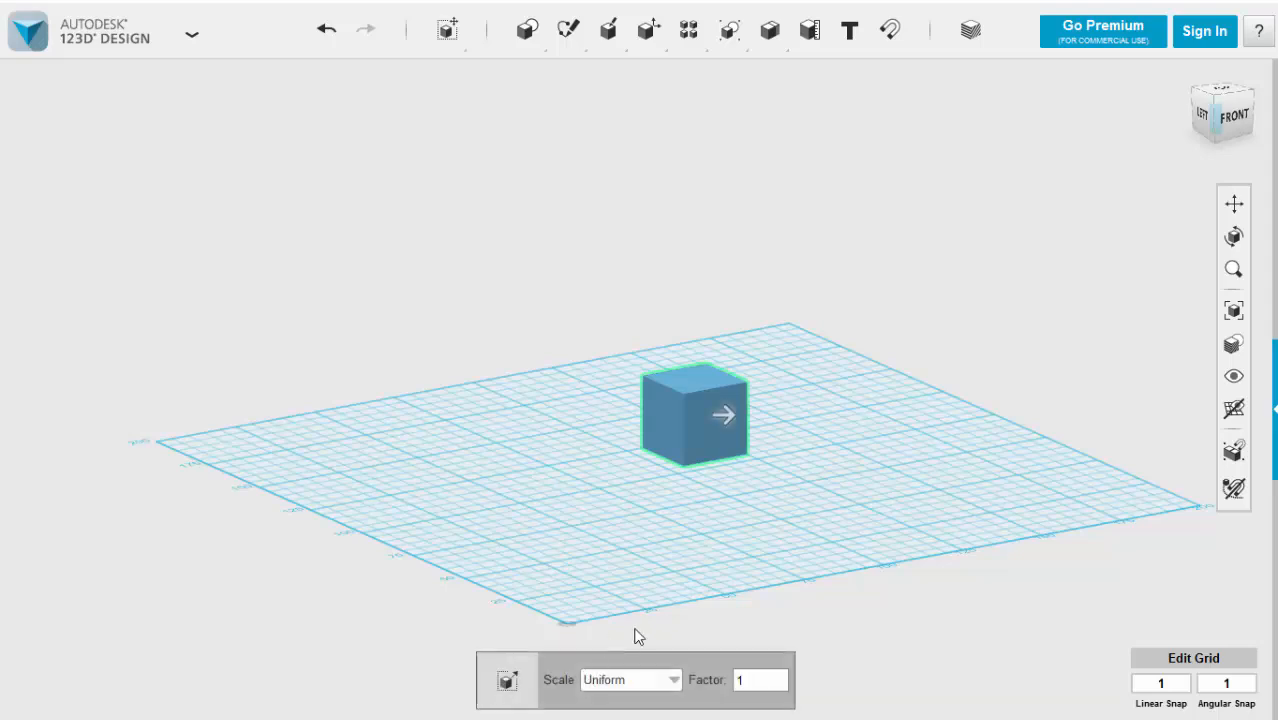
left_click(748, 681)
double_click(749, 681)
type("2")
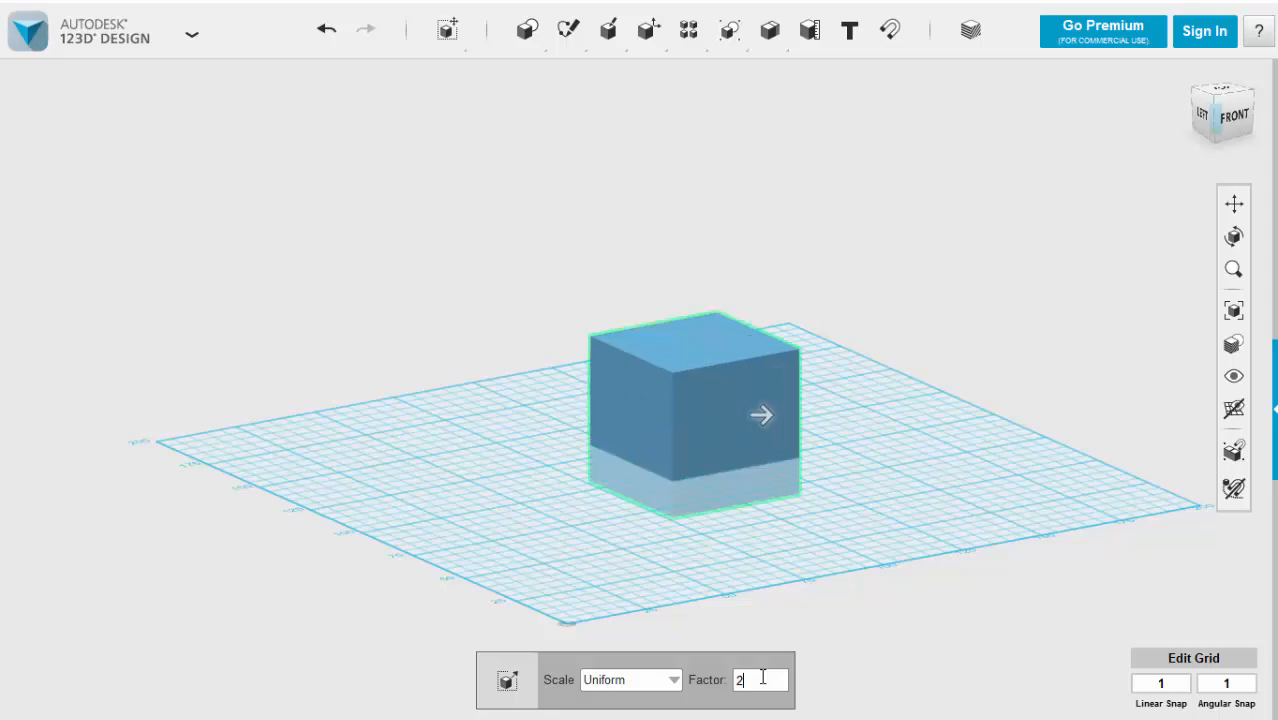
left_click(906, 506)
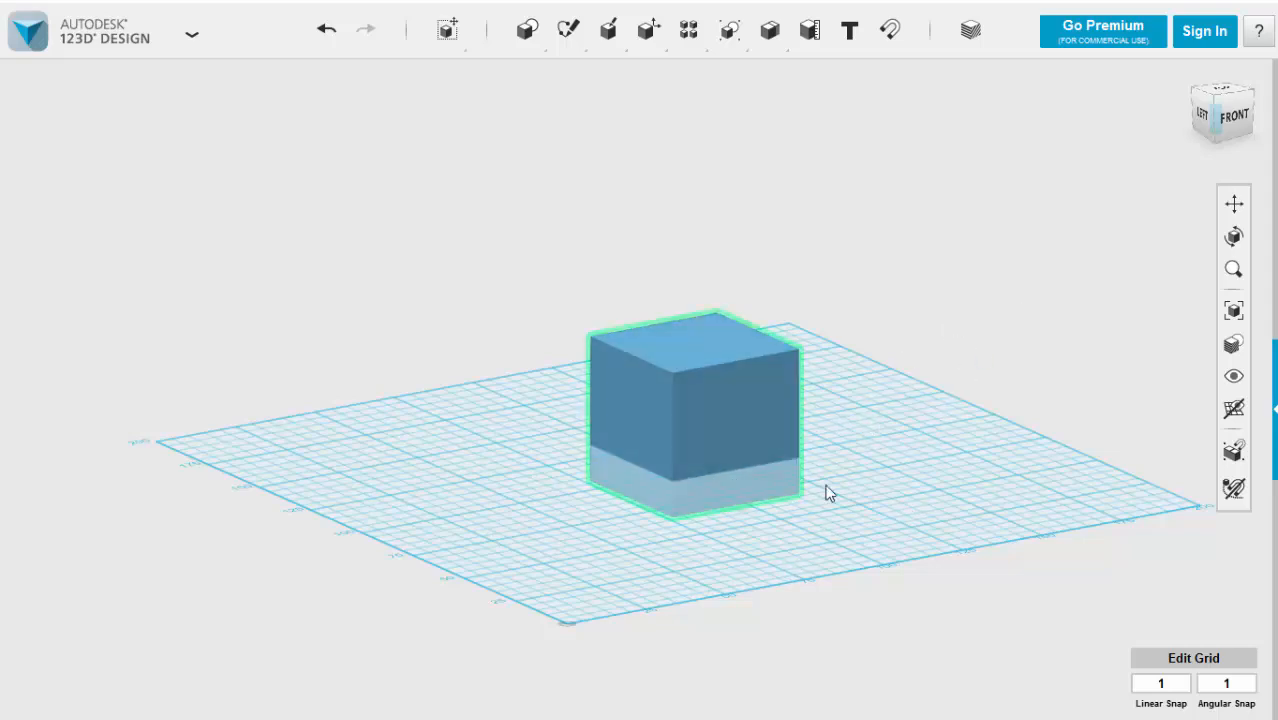
- Raise the enlarged box so its base rests on the grid plane, checking its position in the front and home views
left_click(1225, 115)
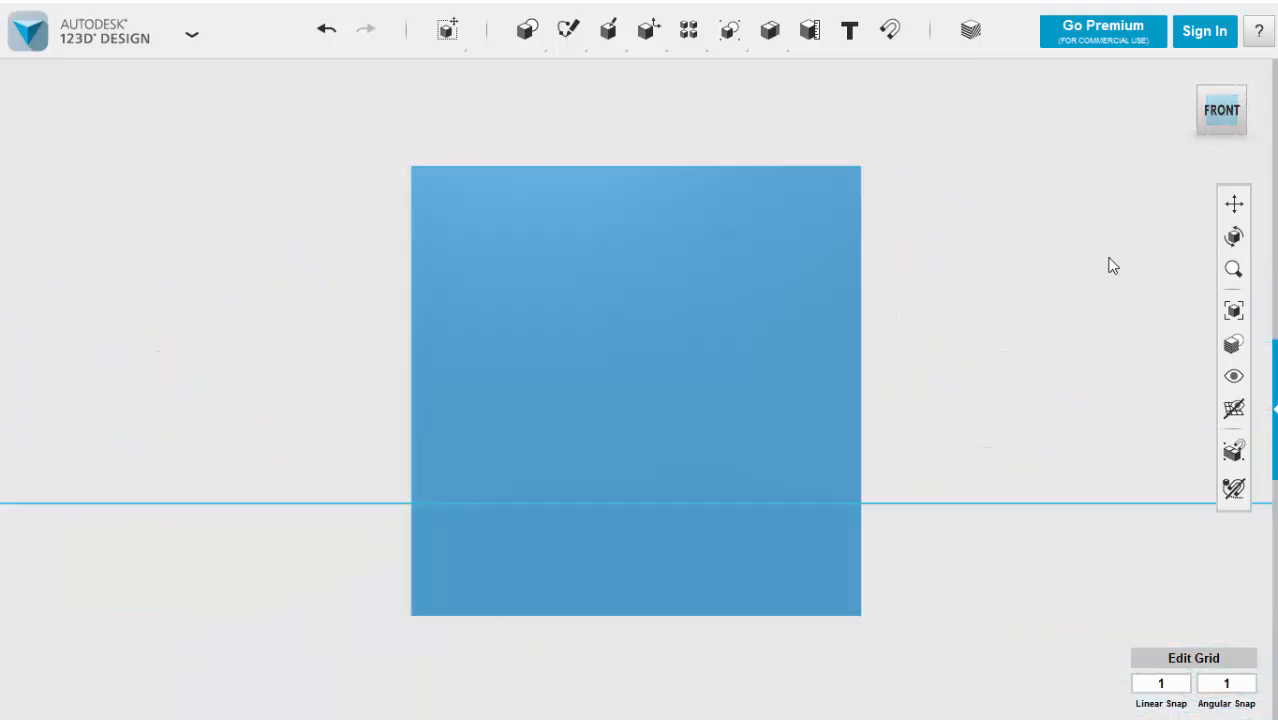
left_click(1185, 75)
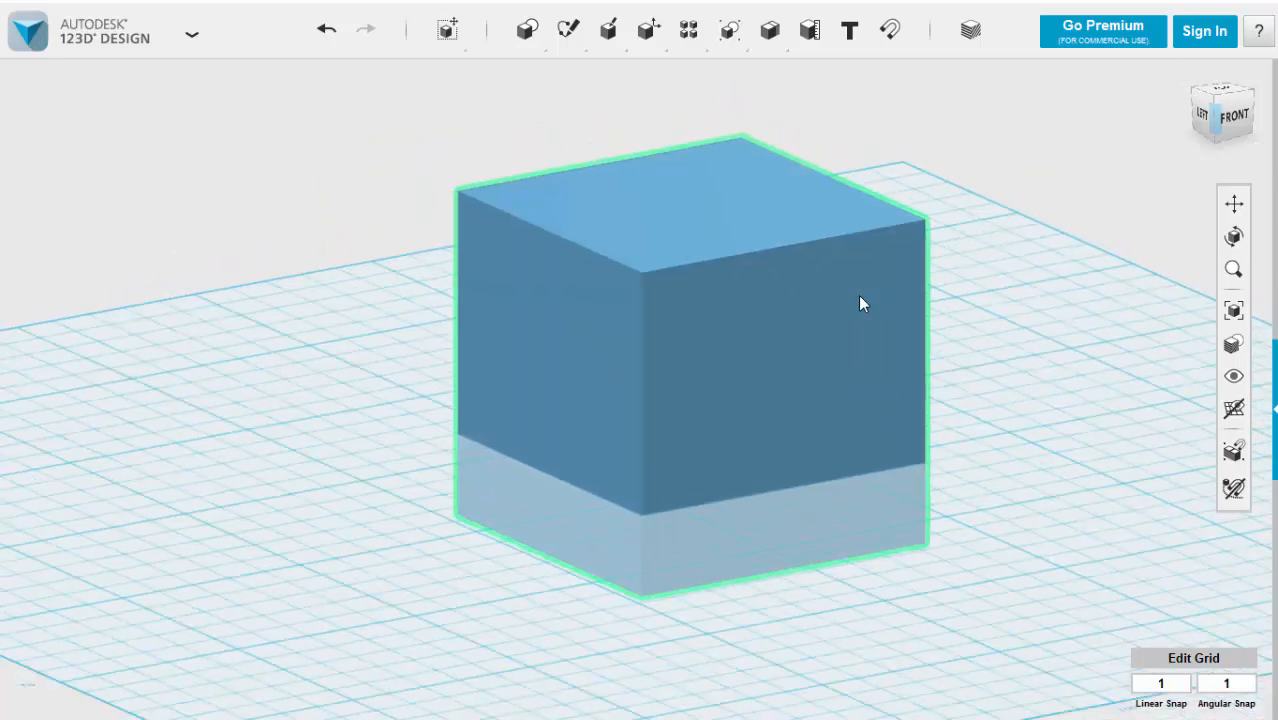
left_click(738, 300)
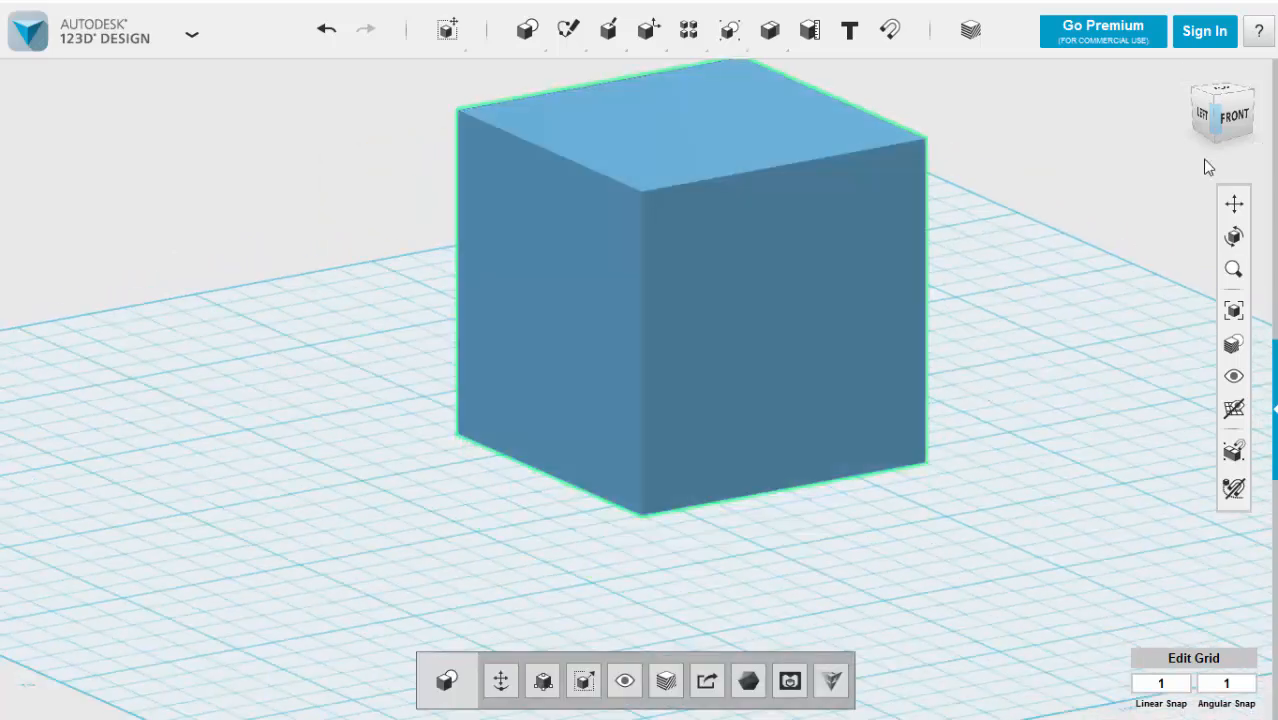
left_click(1234, 115)
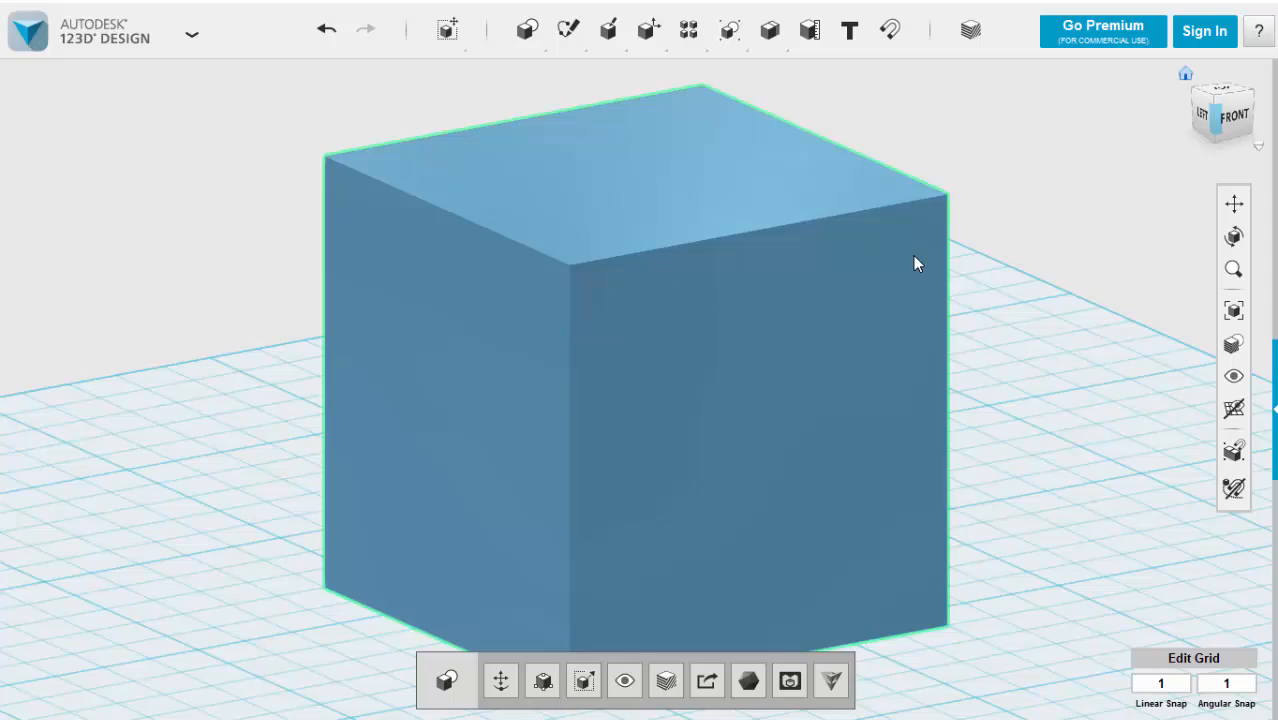
scroll(913, 255, "down", 5)
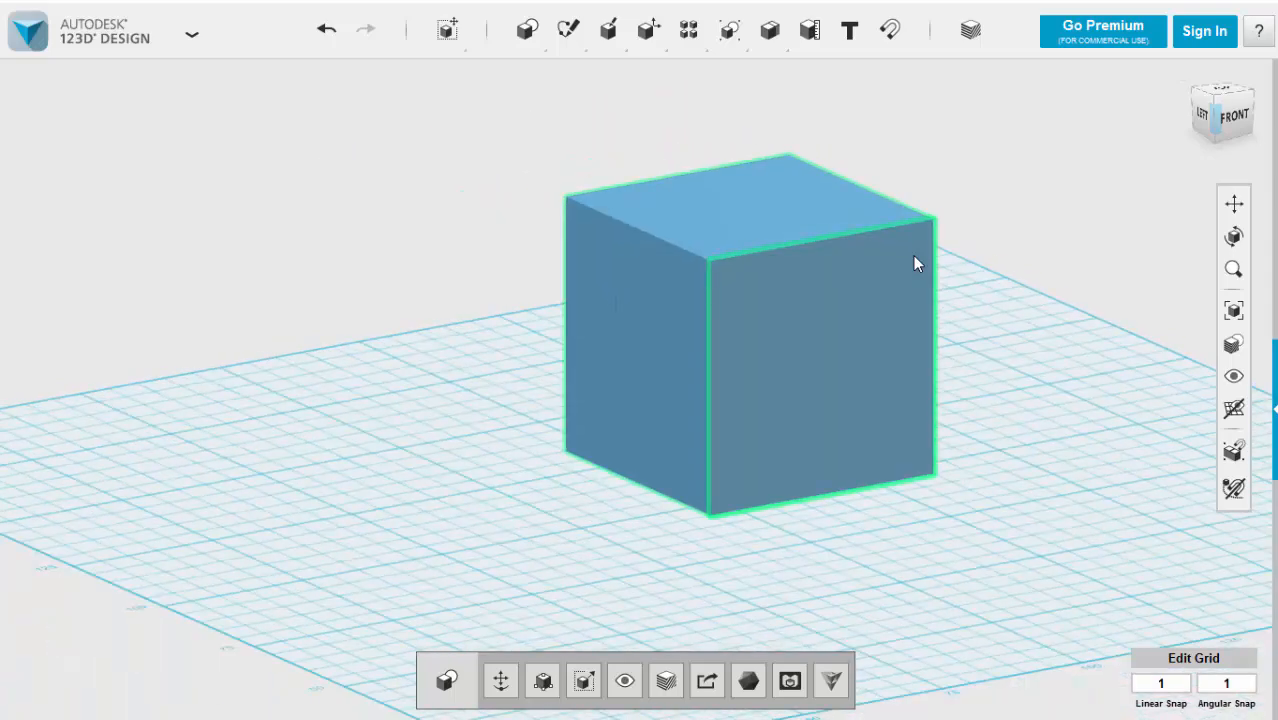
scroll(1023, 218, "up", 1)
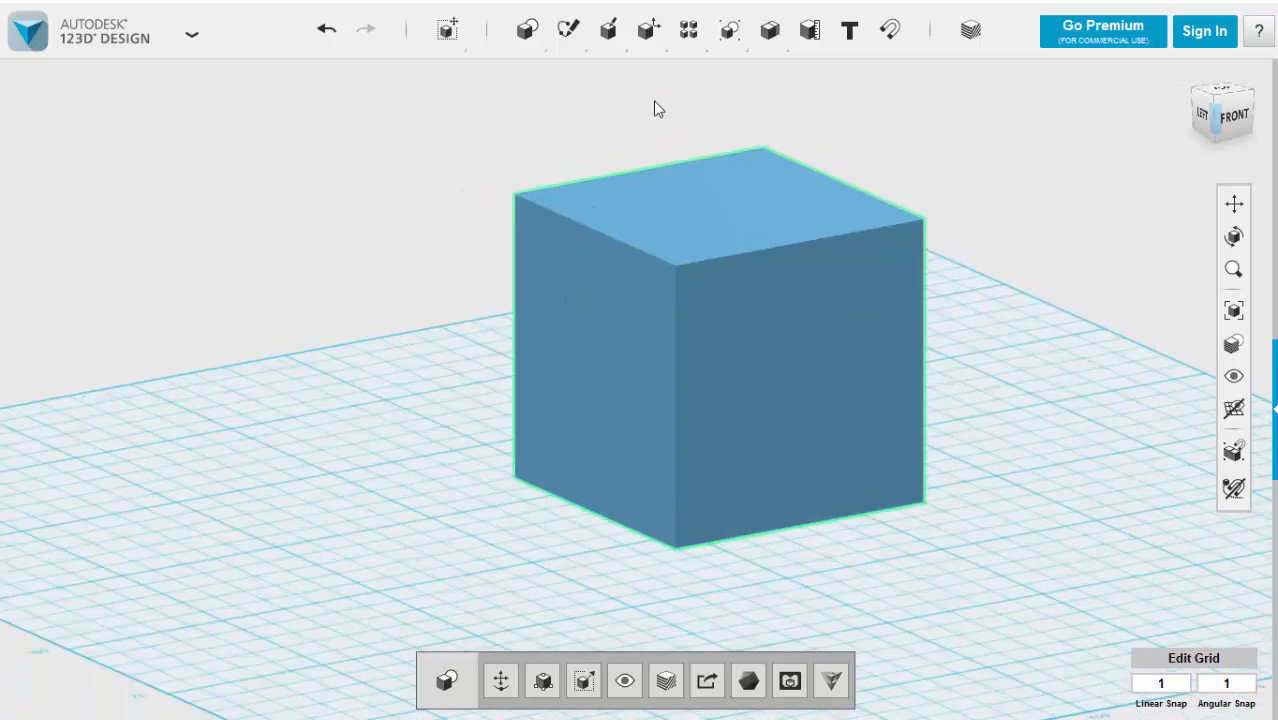
- Press/Pull the box's left face outward by 30 mm
mouse_move(617, 35)
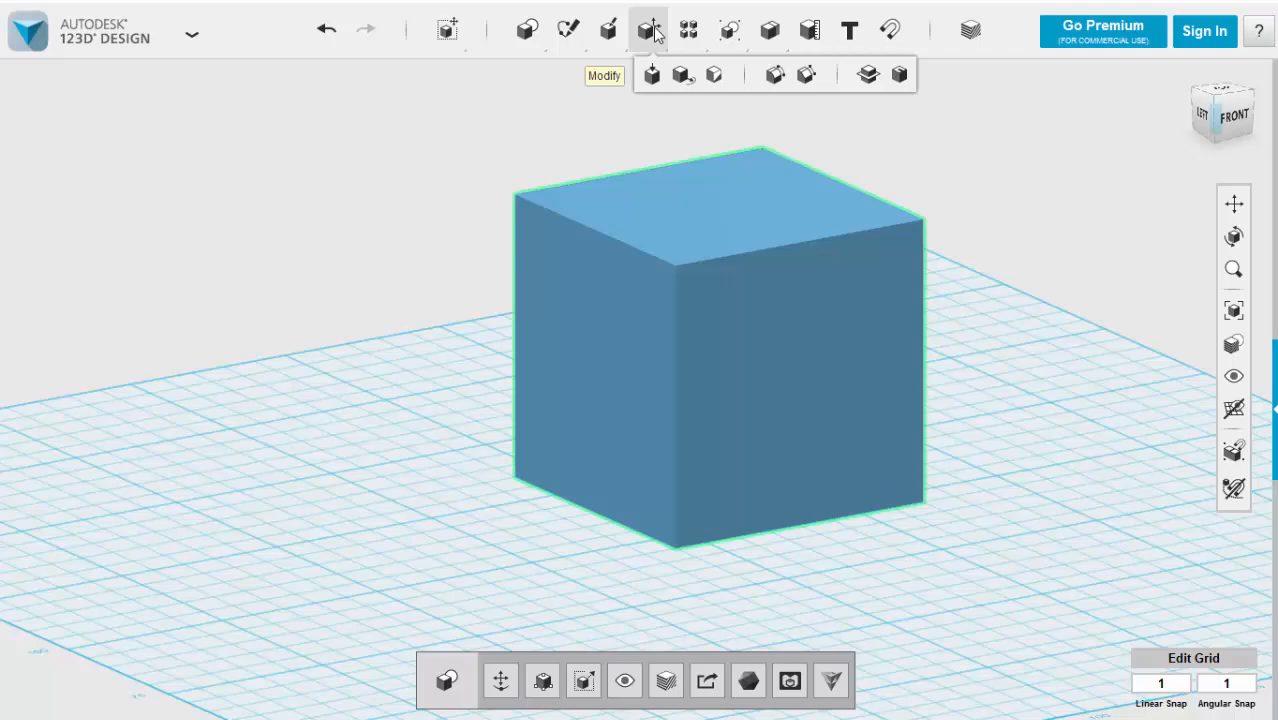
left_click(651, 76)
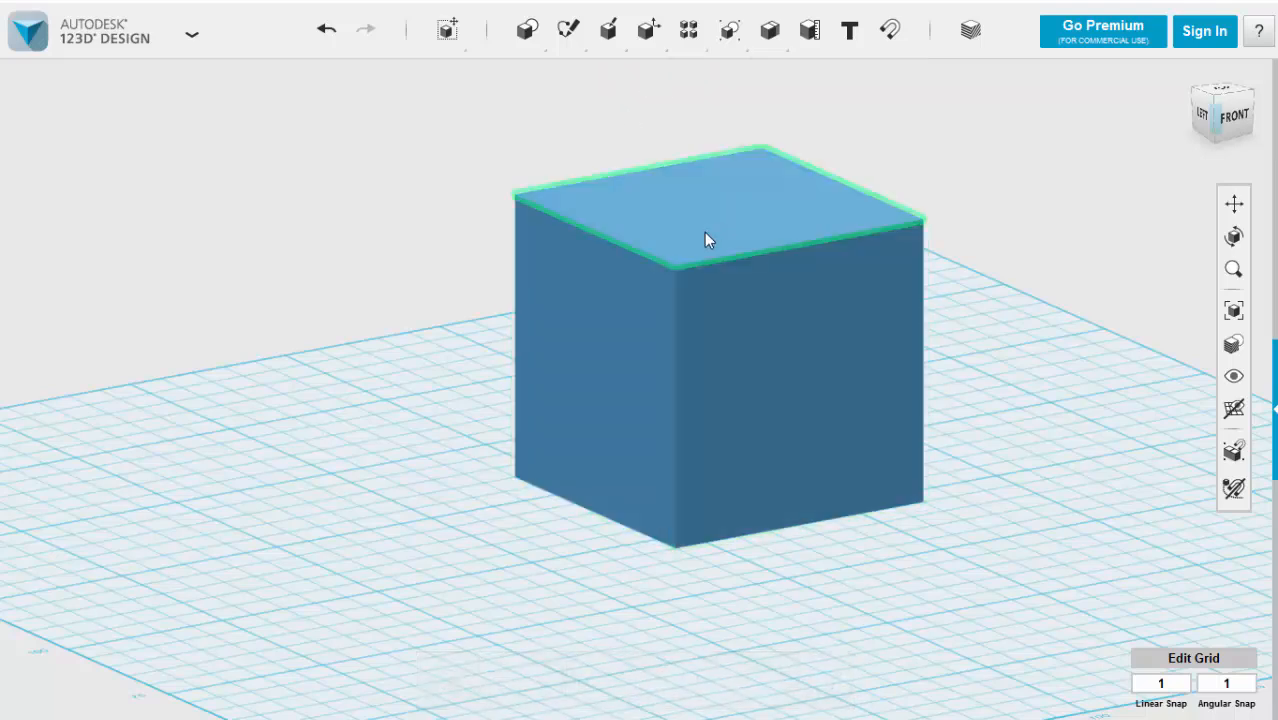
left_click(595, 341)
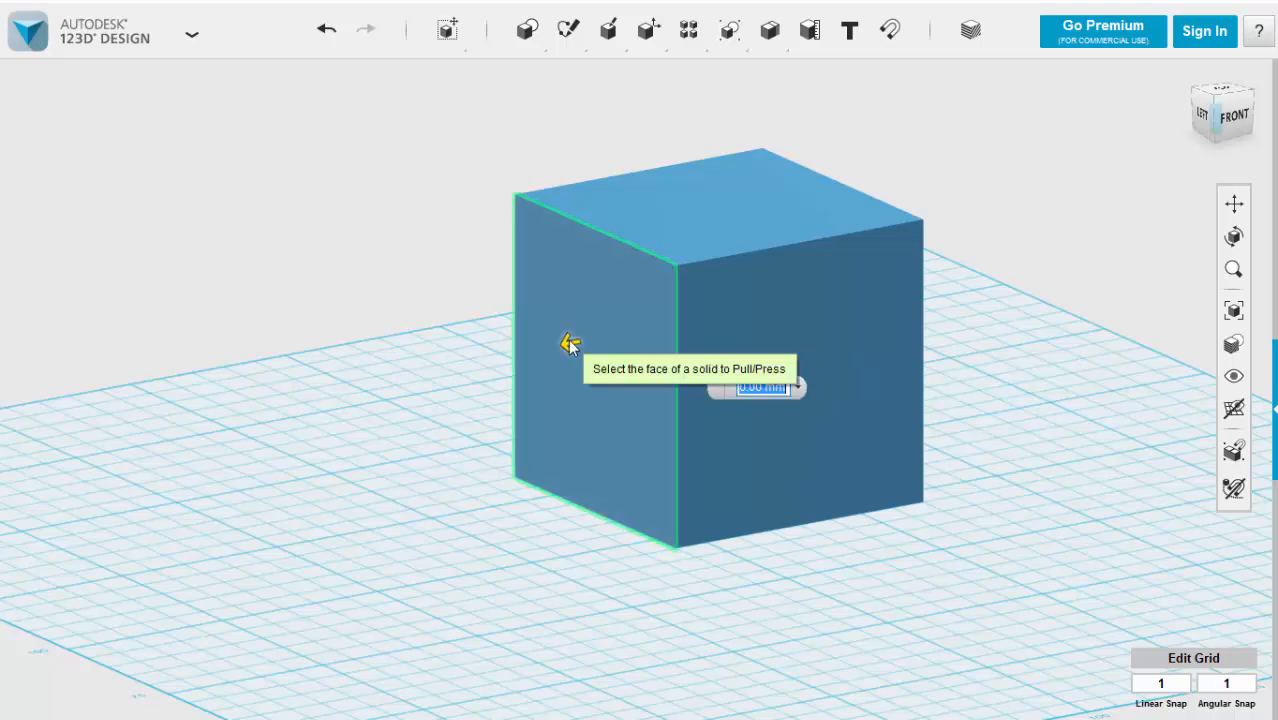
left_click_drag(570, 343, 355, 404)
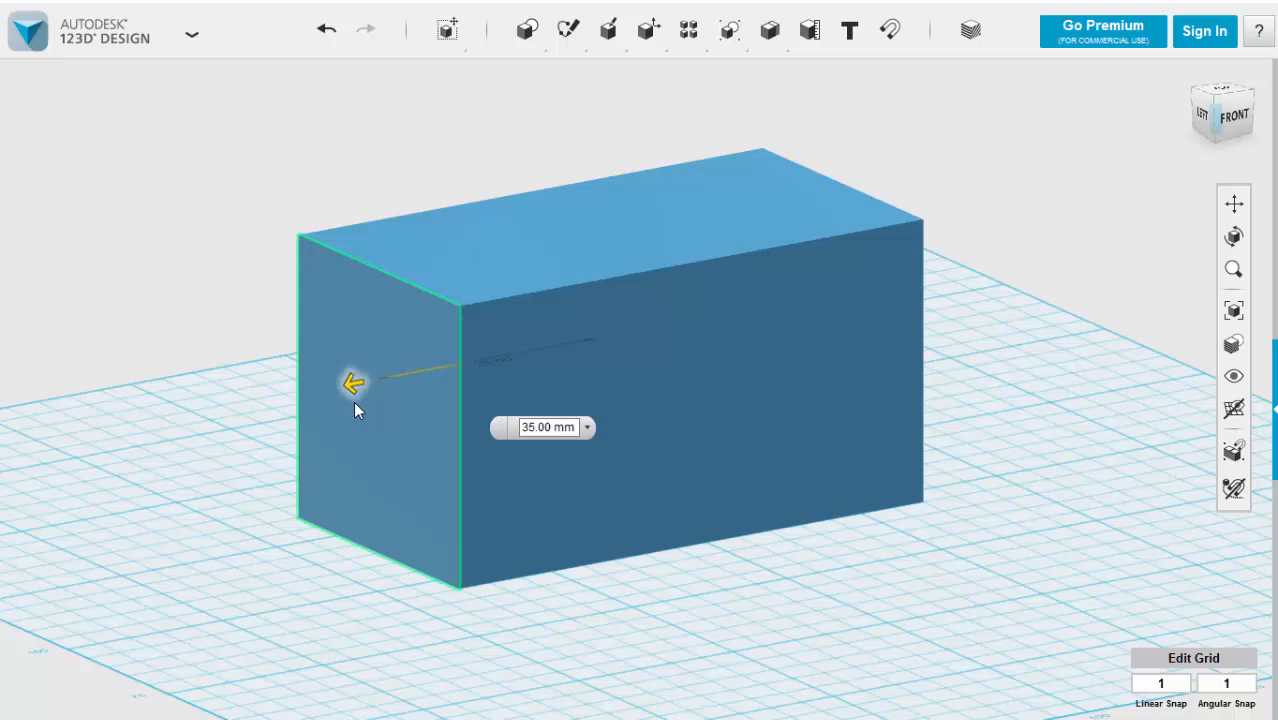
left_click(535, 427)
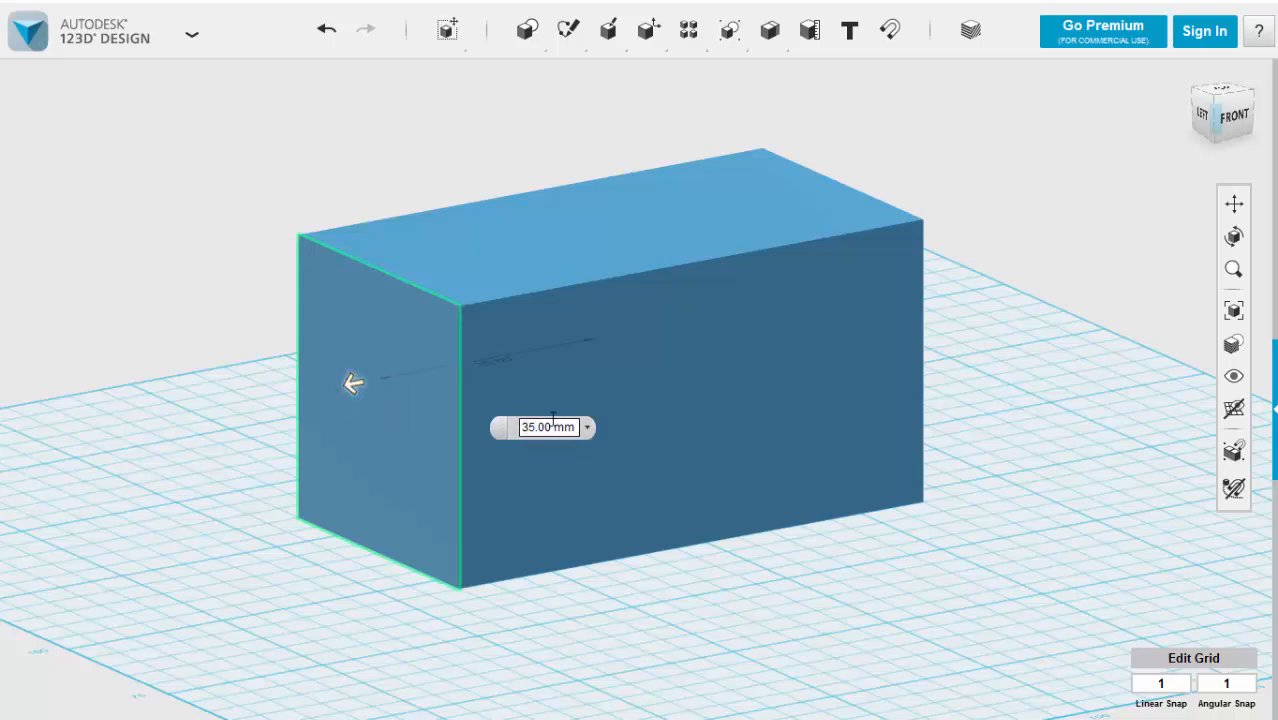
key("BackSpace")
key("BackSpace")
type("30")
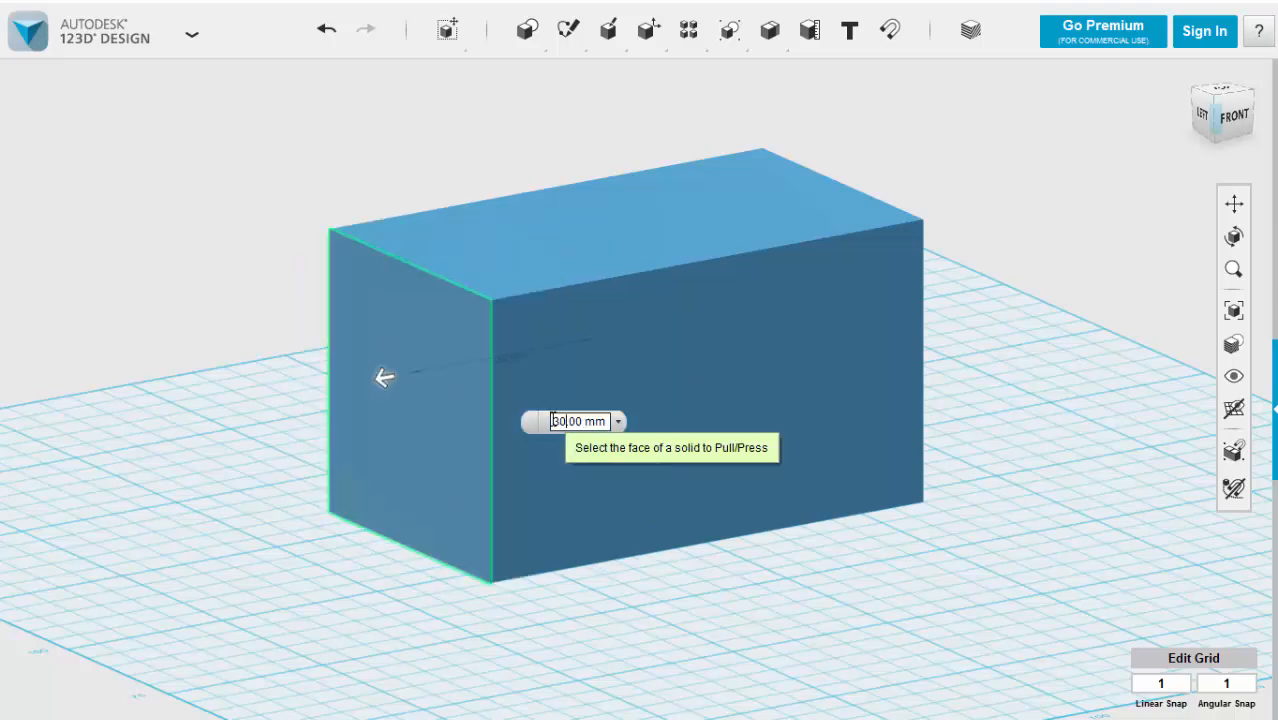
key("Return")
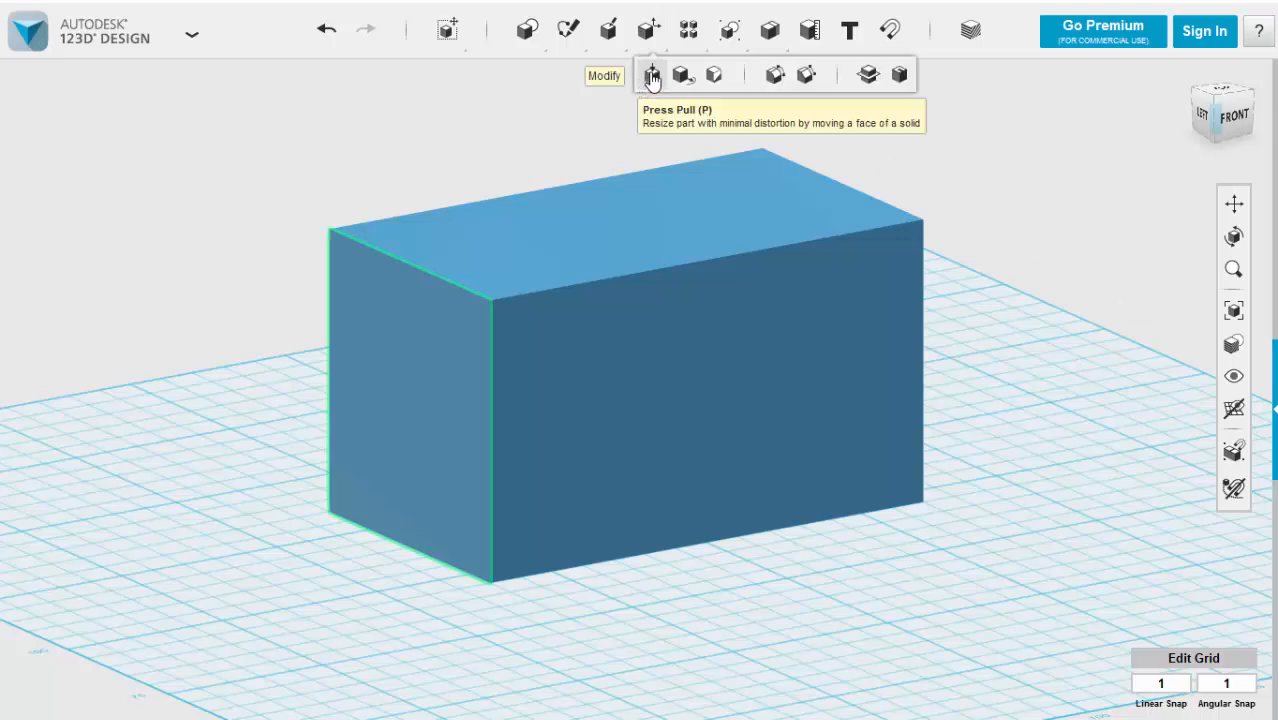
- Press/Pull the box's front face inward by 22 mm
left_click(651, 77)
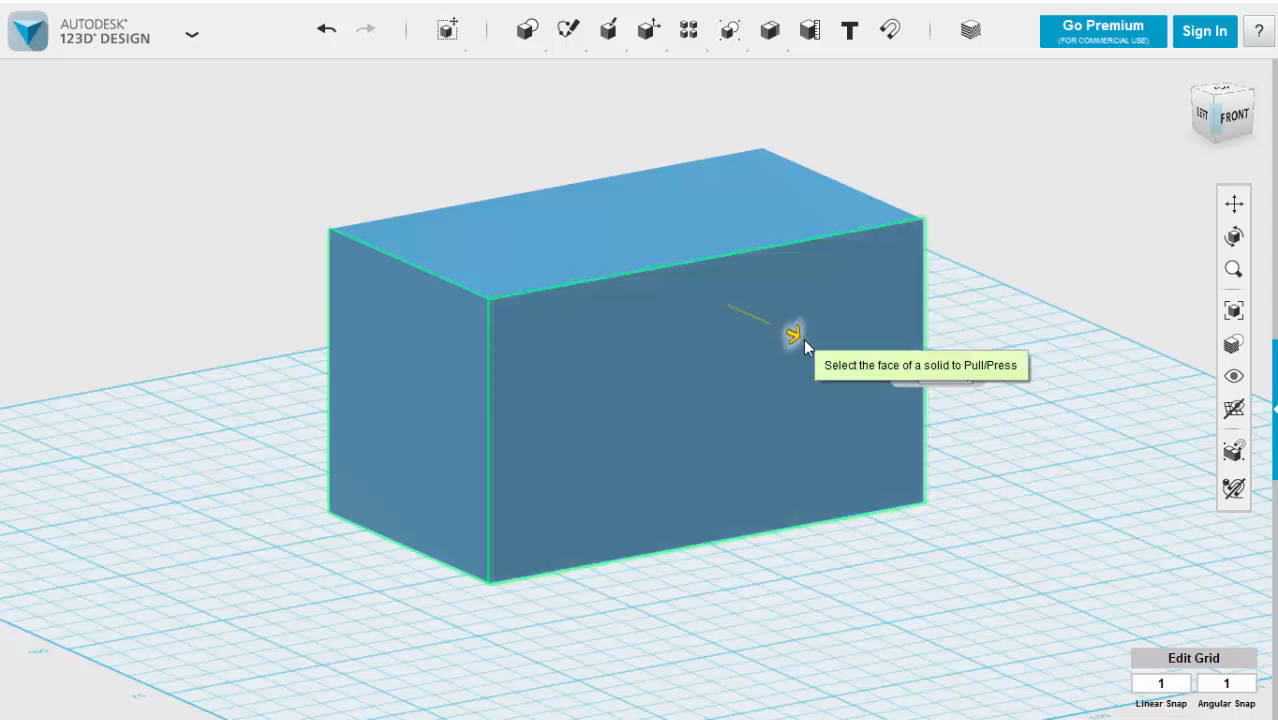
left_click_drag(804, 340, 745, 307)
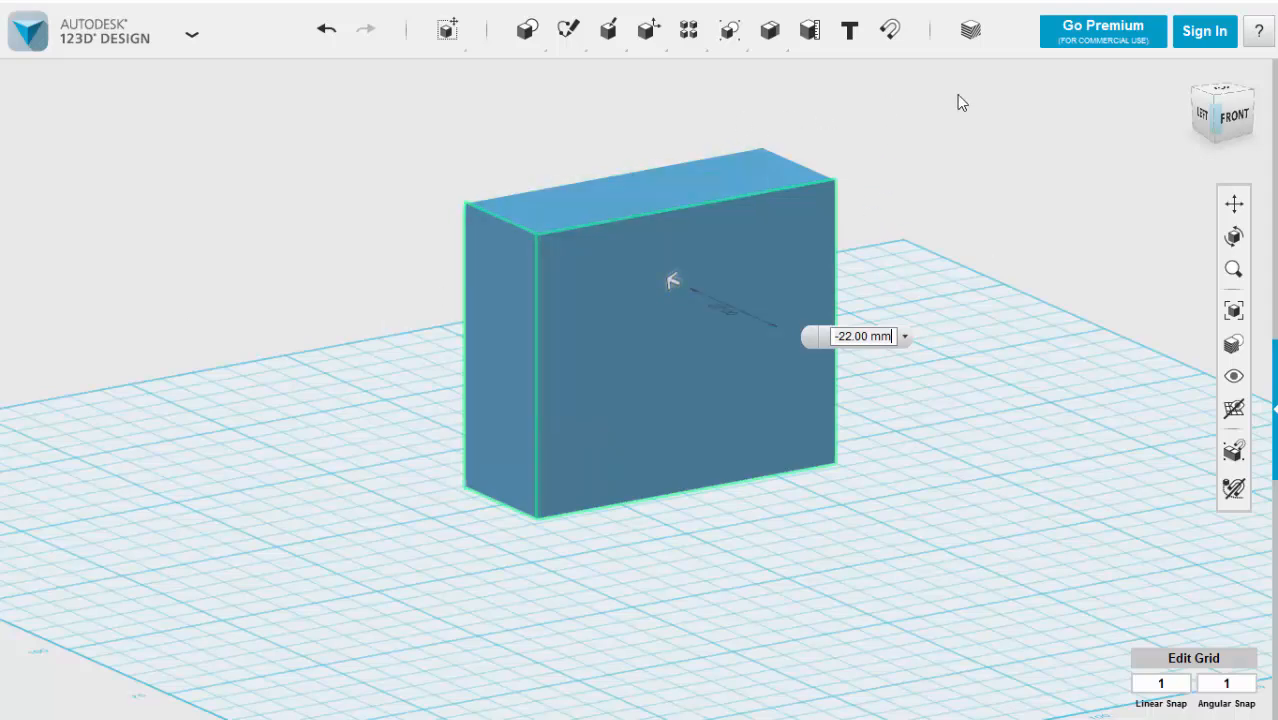
left_click(958, 102)
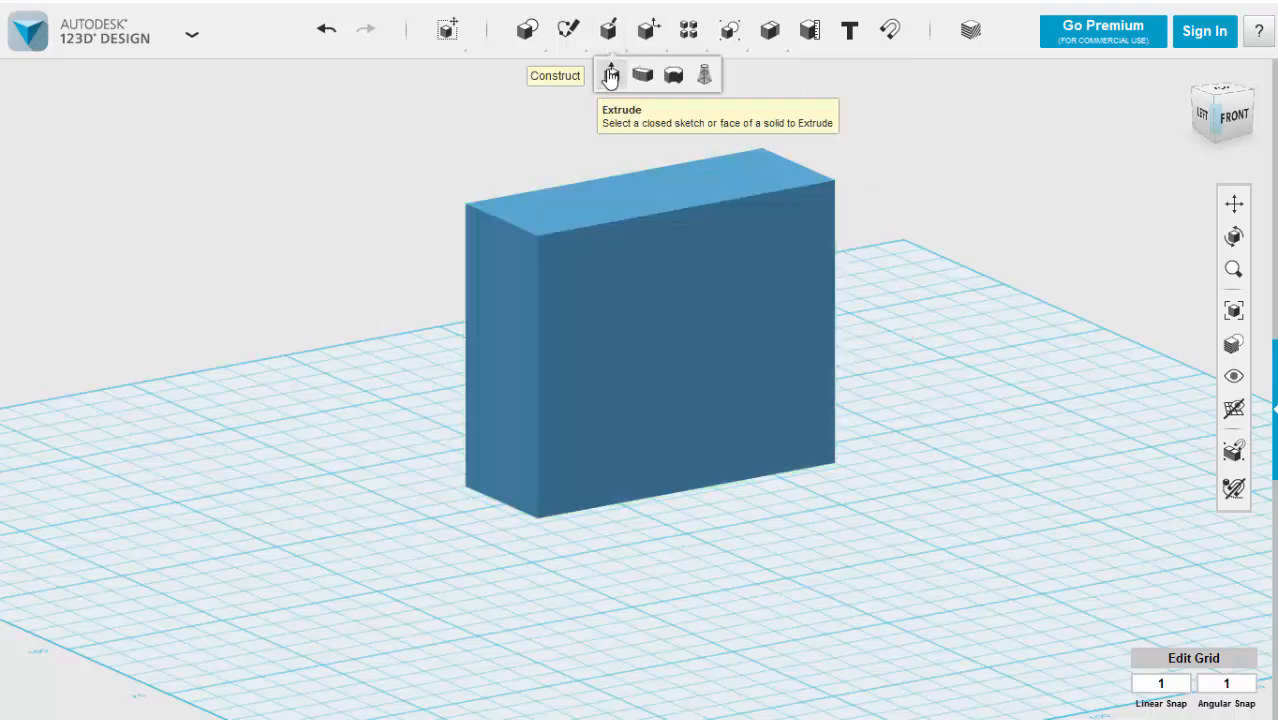
- Press/Pull the box's front face back outward by 6 mm
mouse_move(648, 30)
left_click(650, 75)
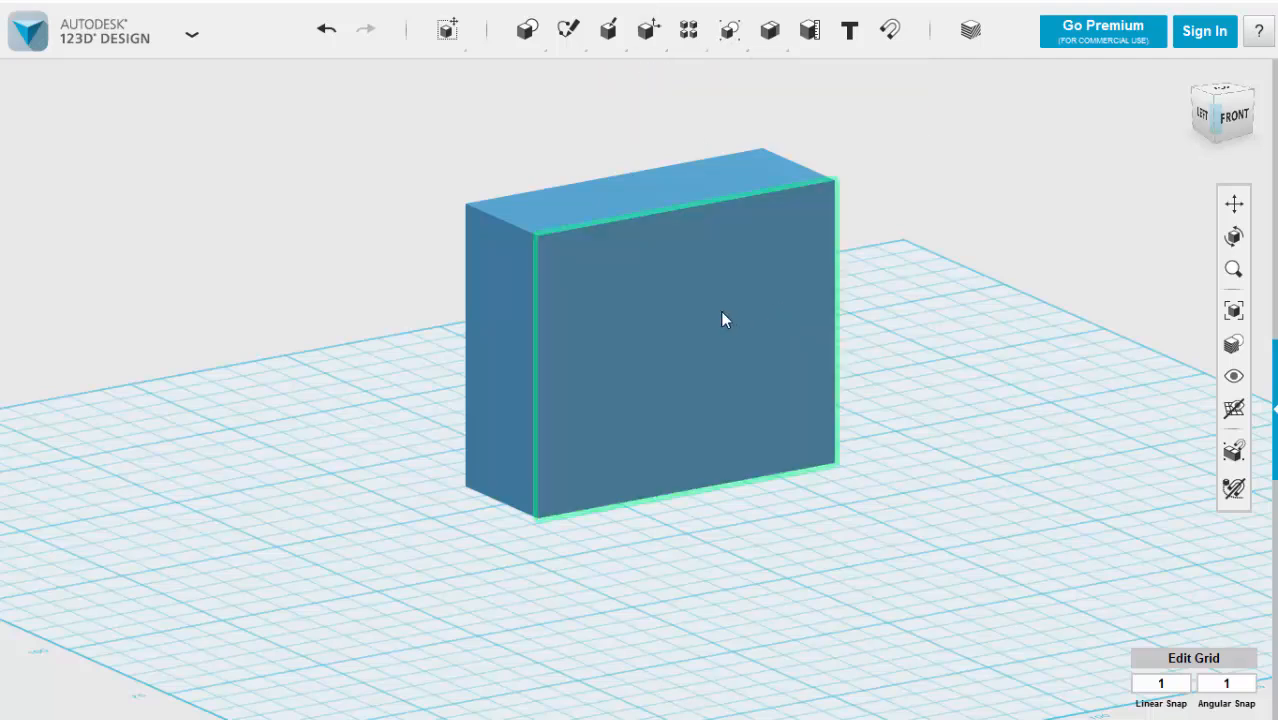
left_click(724, 314)
left_click_drag(736, 318, 762, 334)
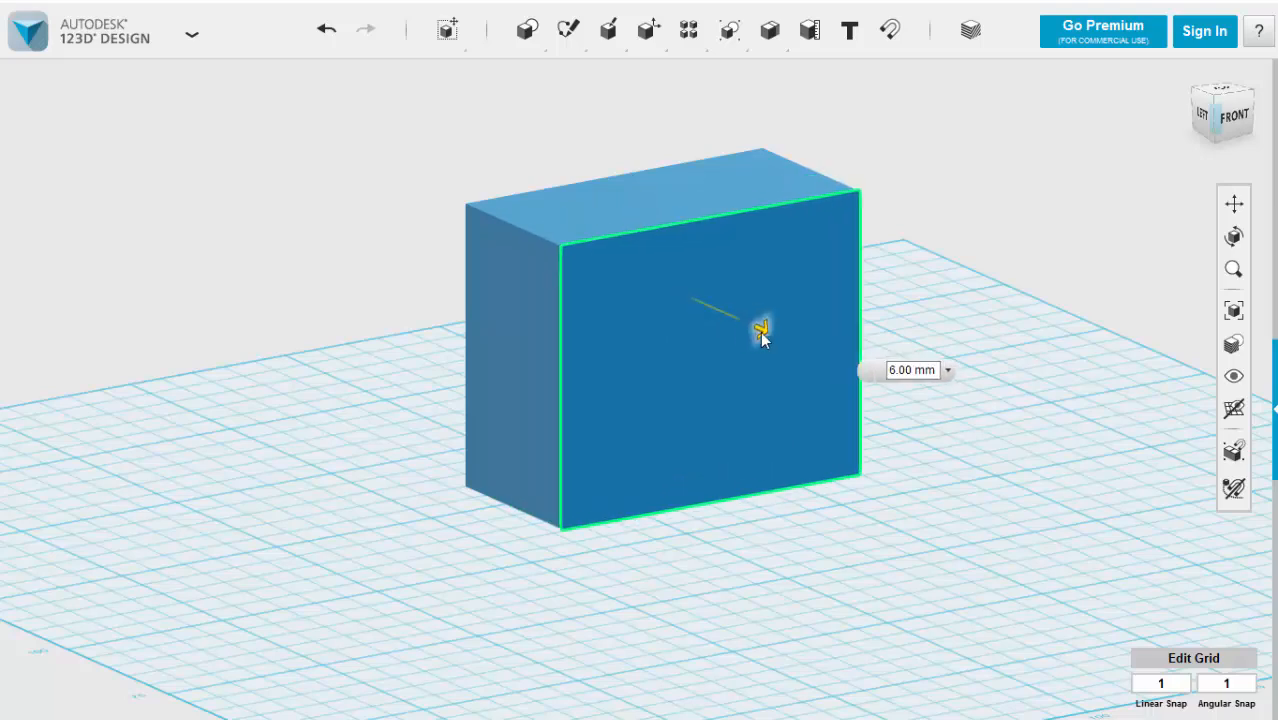
left_click(930, 248)
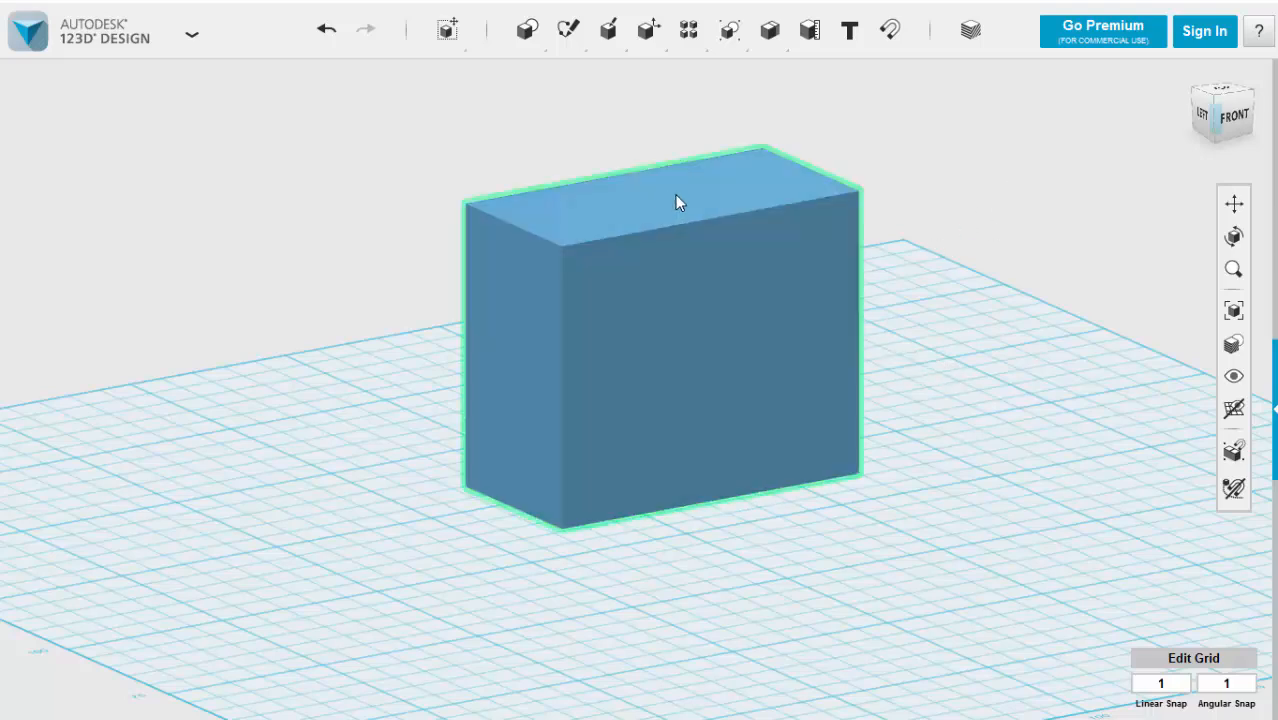
- Lower the box's top face with Press/Pull to roughly half its height
mouse_move(635, 45)
left_click(651, 74)
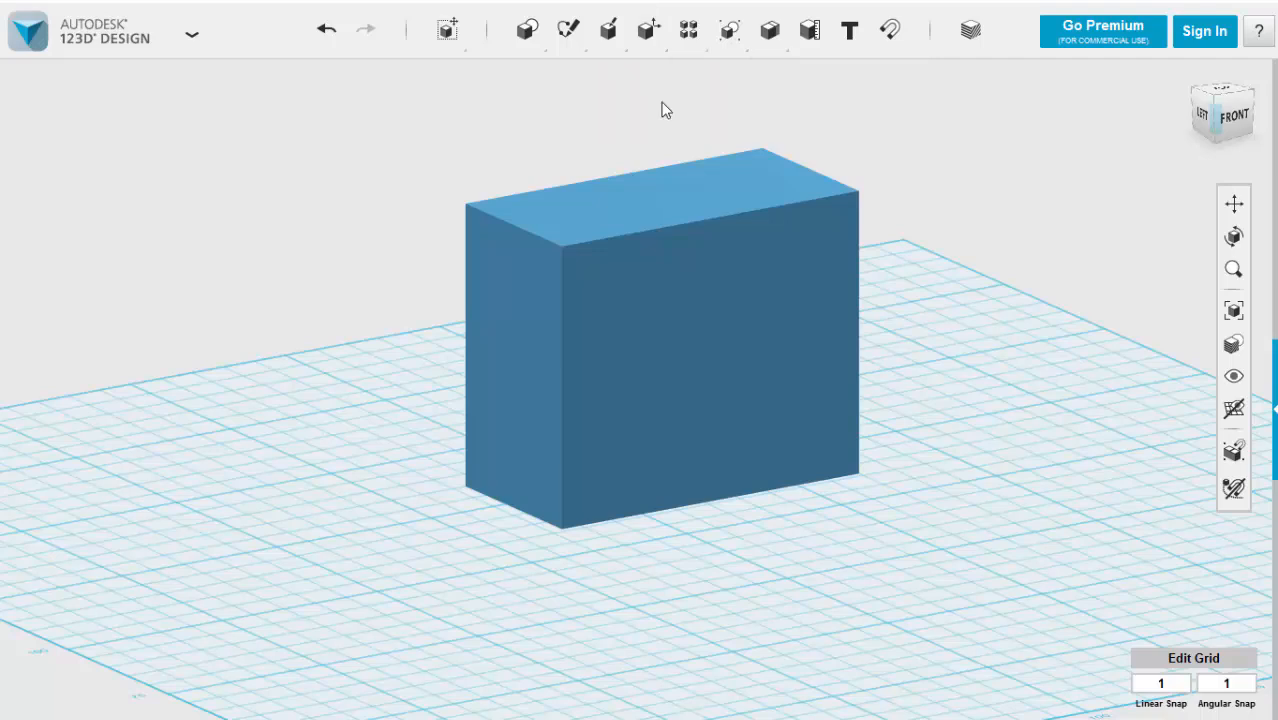
left_click(667, 188)
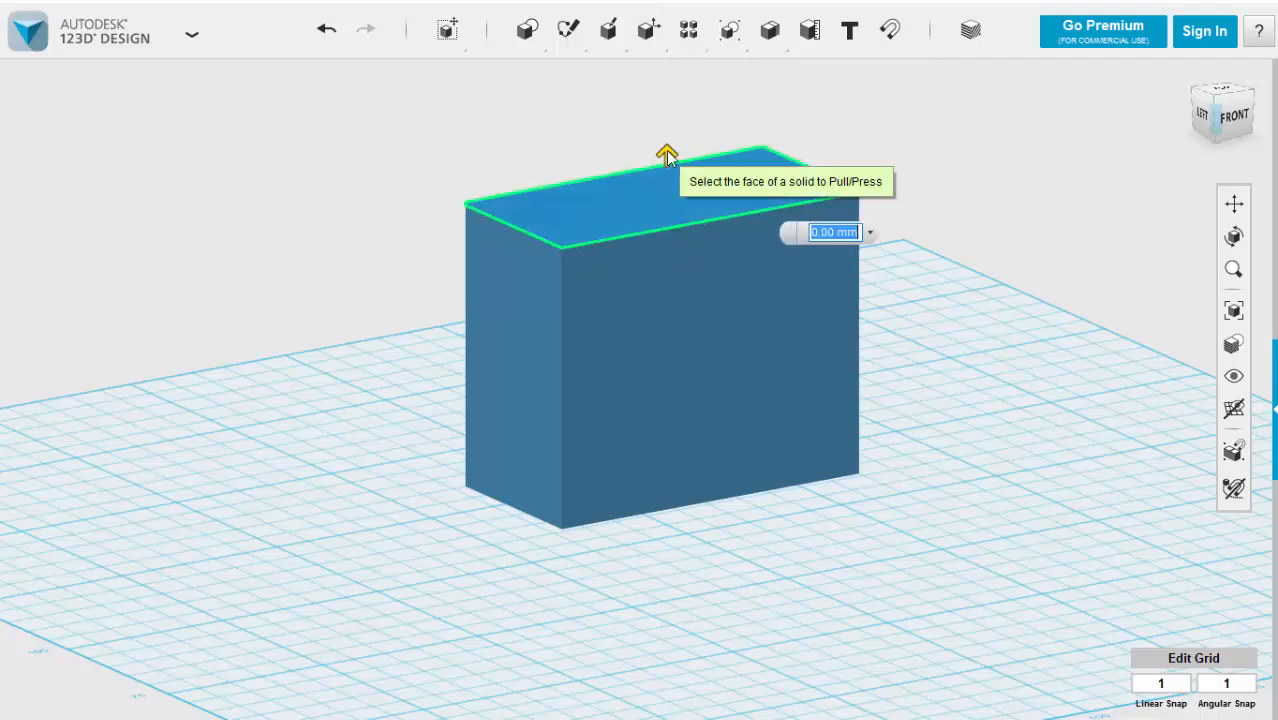
left_click_drag(666, 152, 657, 280)
left_click(789, 124)
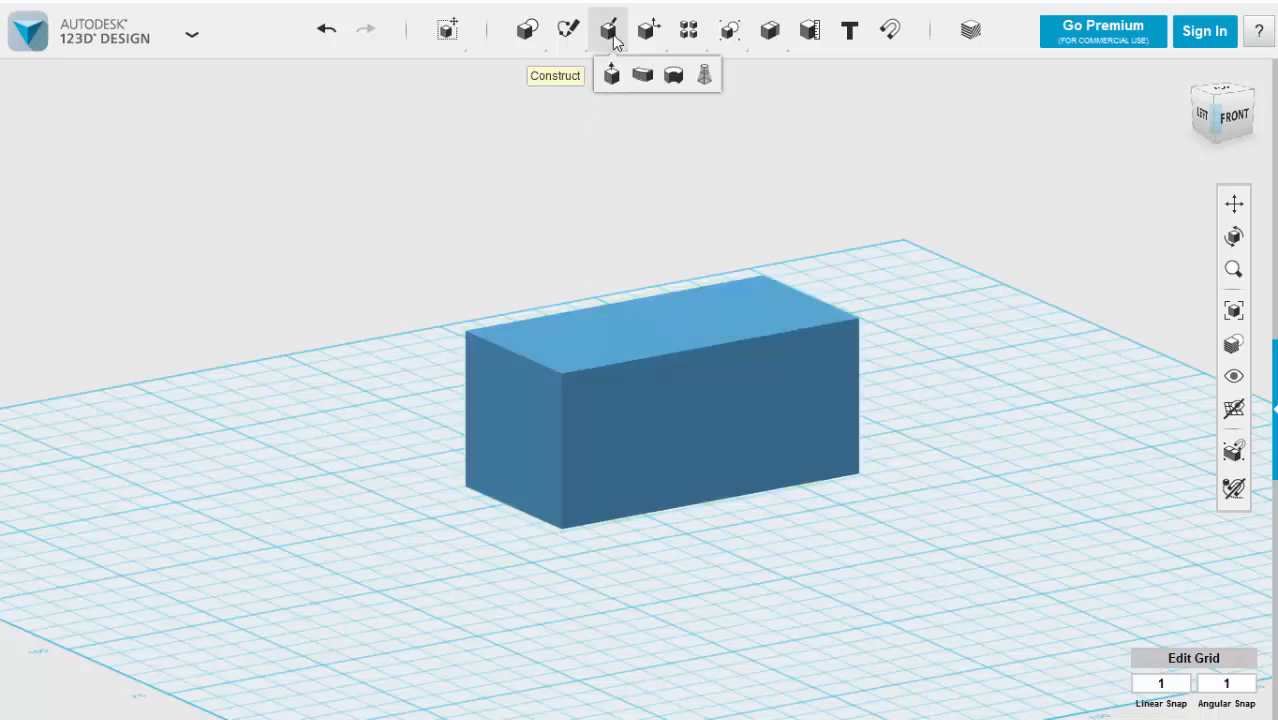
- Try a fillet with a radius of 5 on all four top edges of the box, and undo it
mouse_move(645, 36)
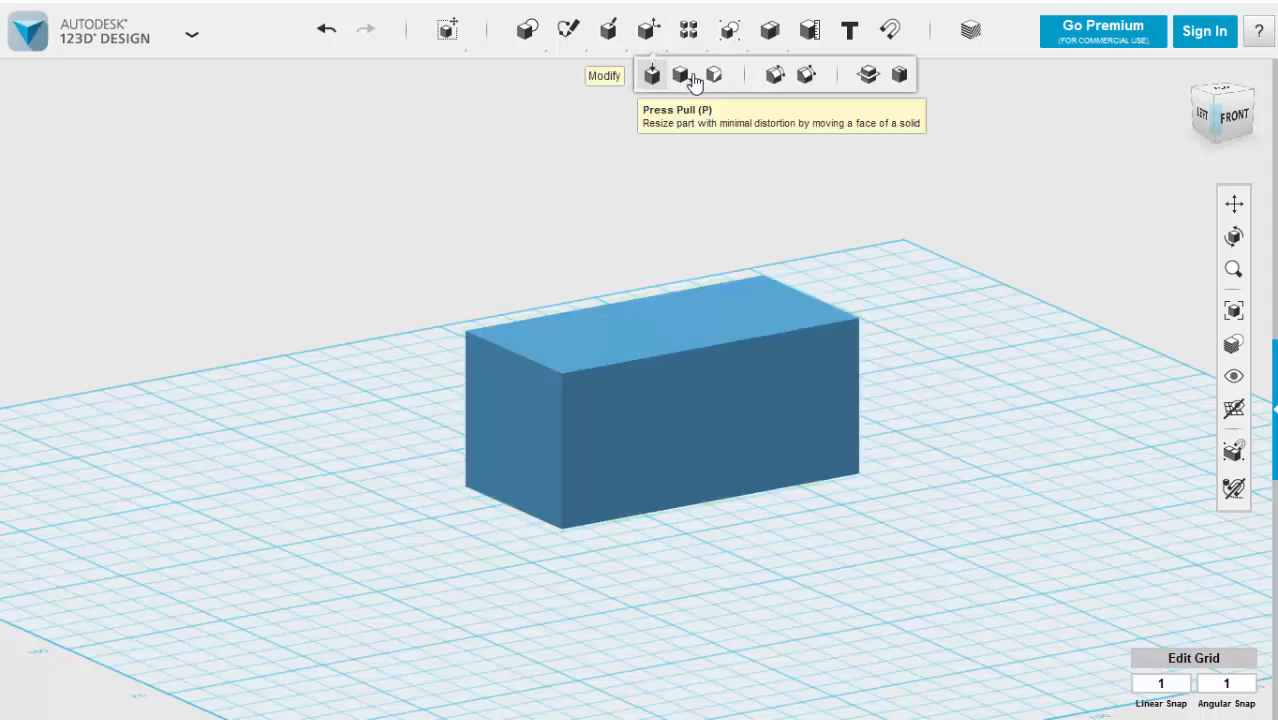
left_click(777, 78)
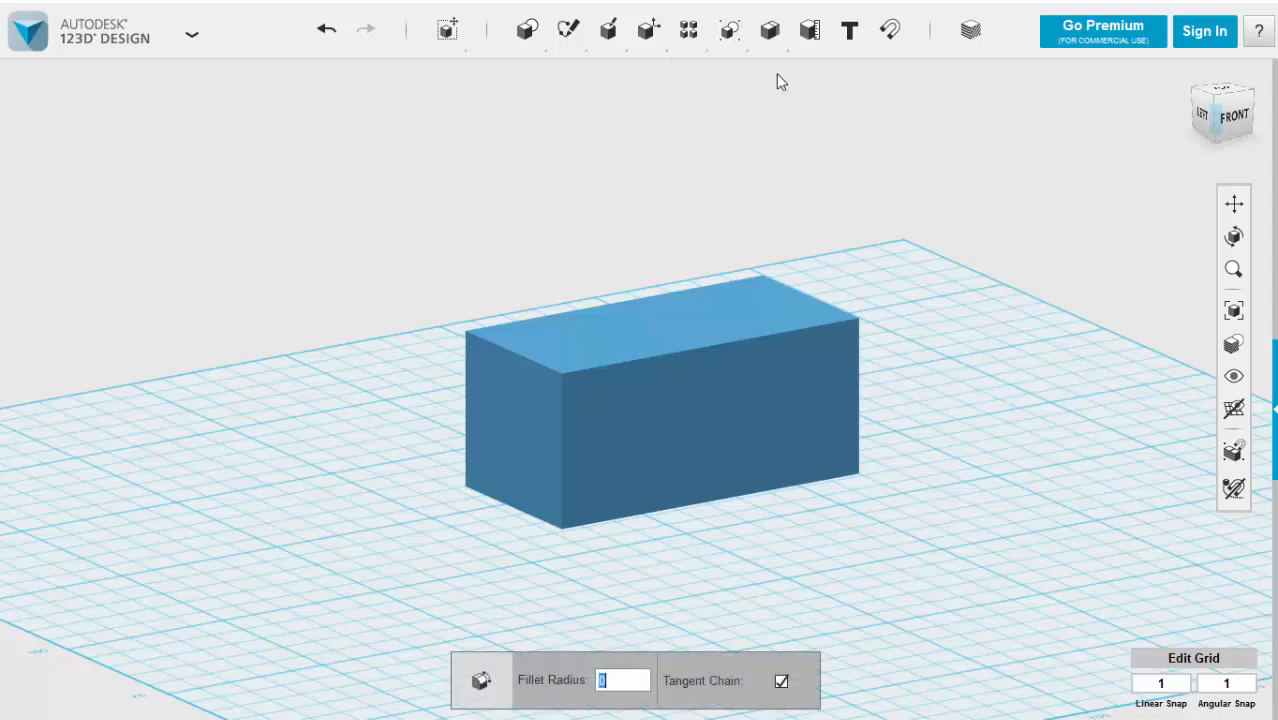
left_click(728, 343)
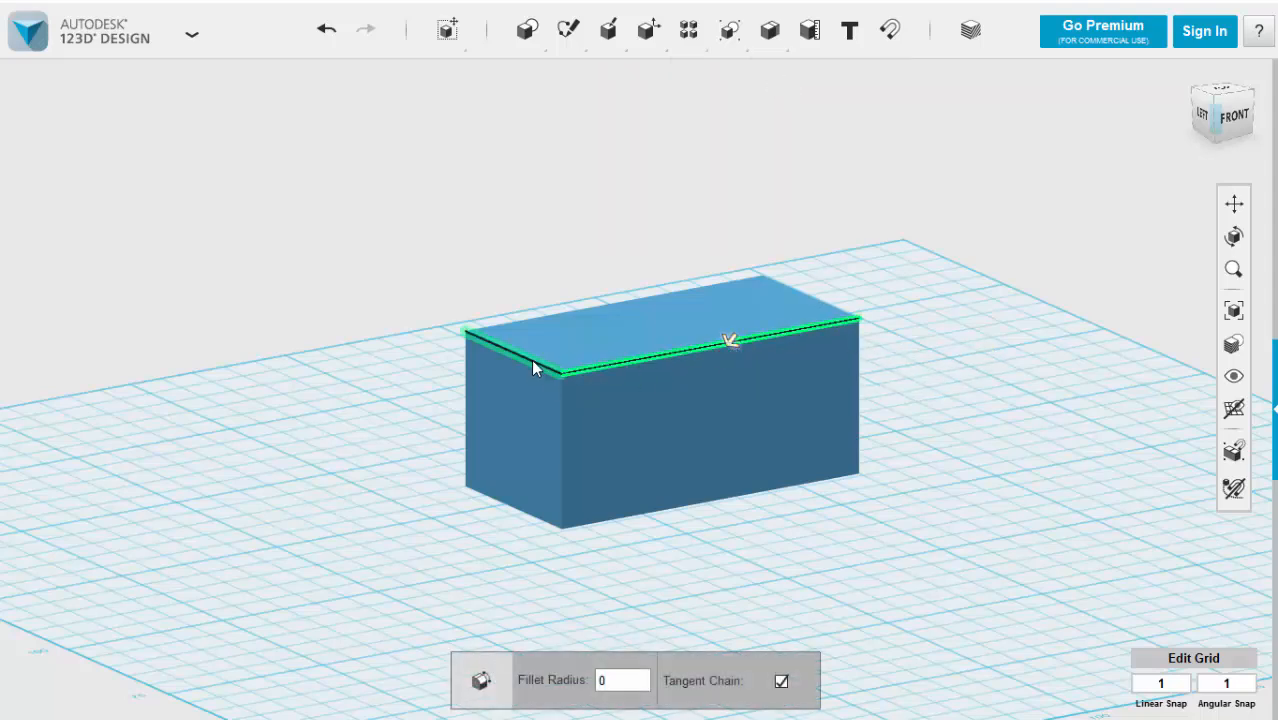
left_click(550, 333)
left_click(581, 310)
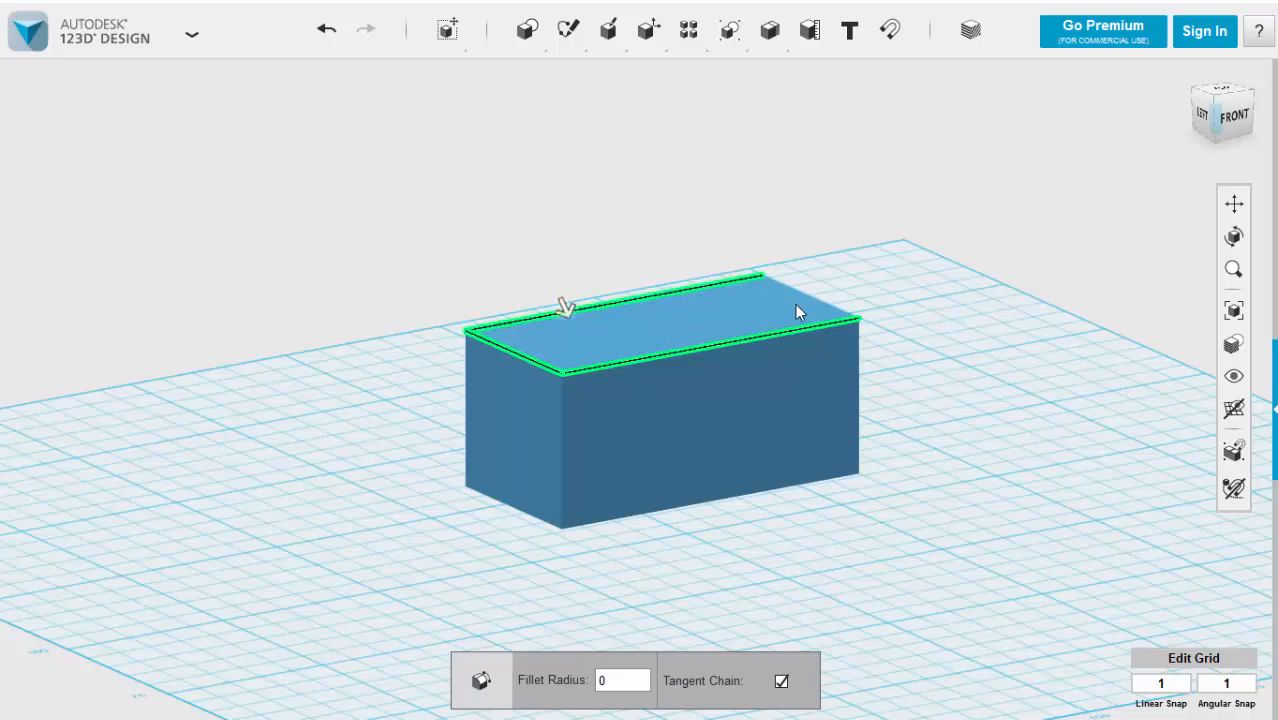
left_click(806, 300)
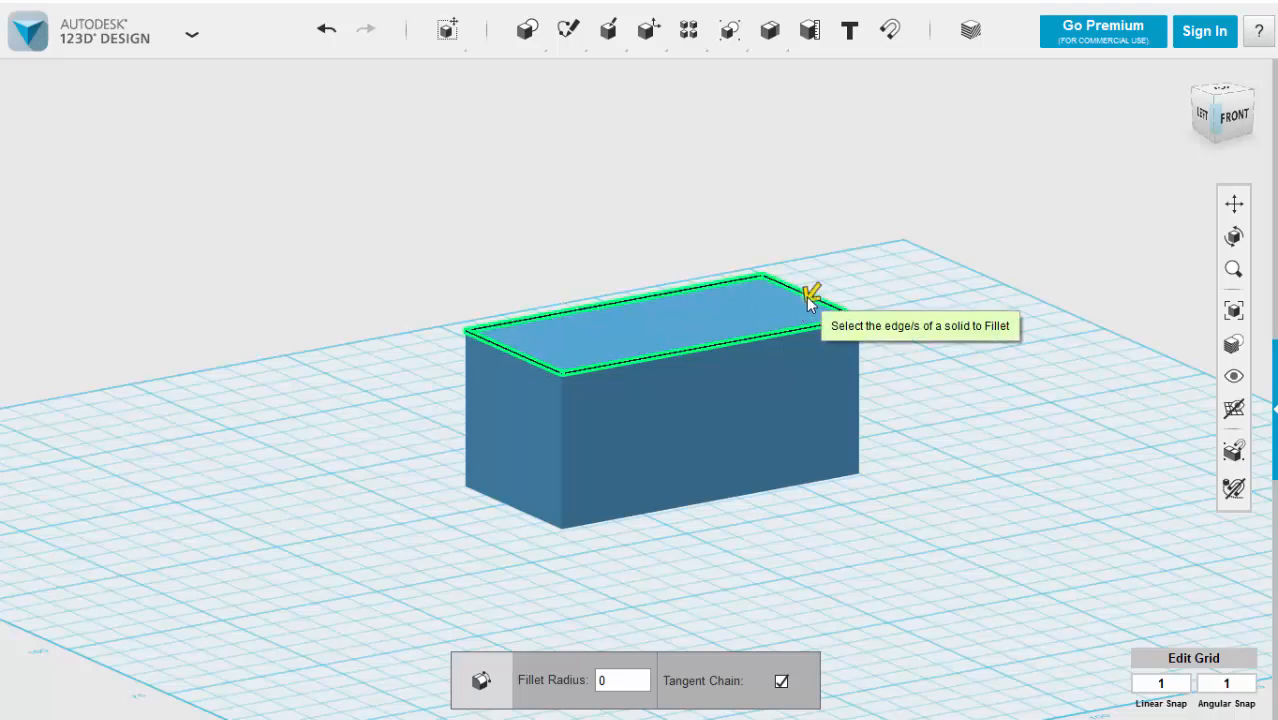
mouse_move(806, 298)
left_mouse_down()
mouse_move(777, 315)
mouse_move(790, 311)
left_mouse_up()
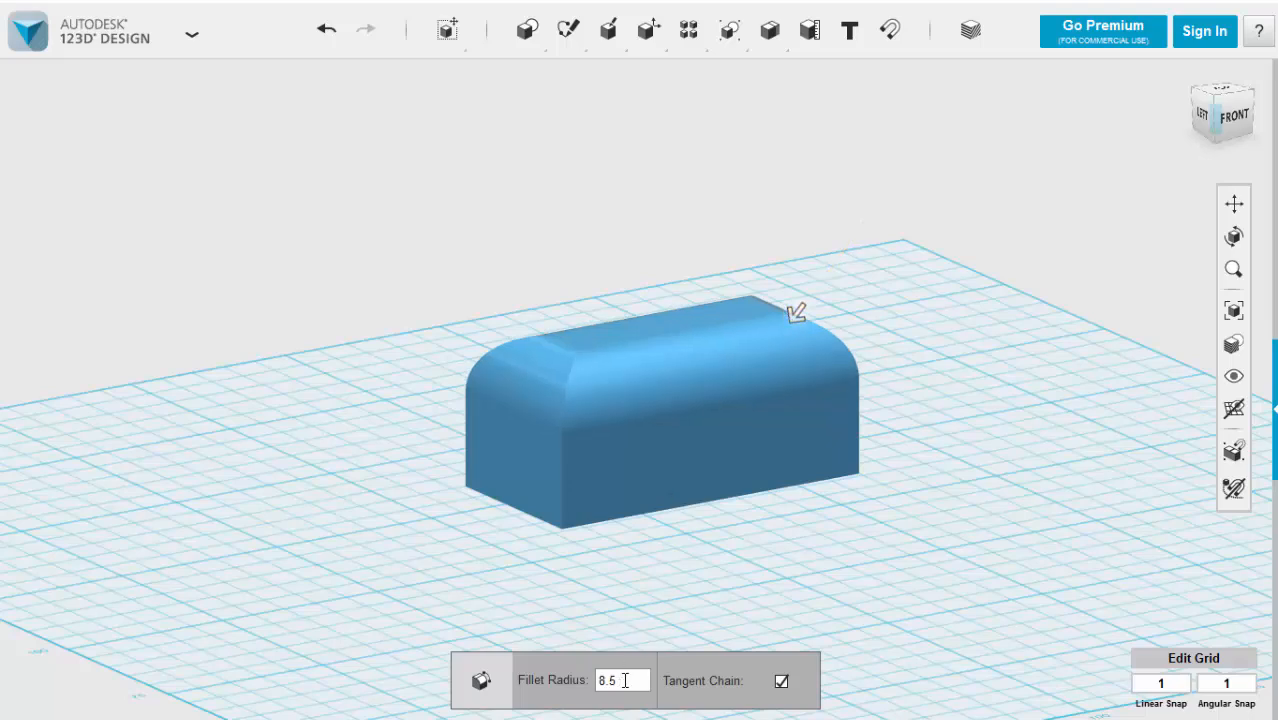
left_click_drag(626, 680, 570, 686)
type("5")
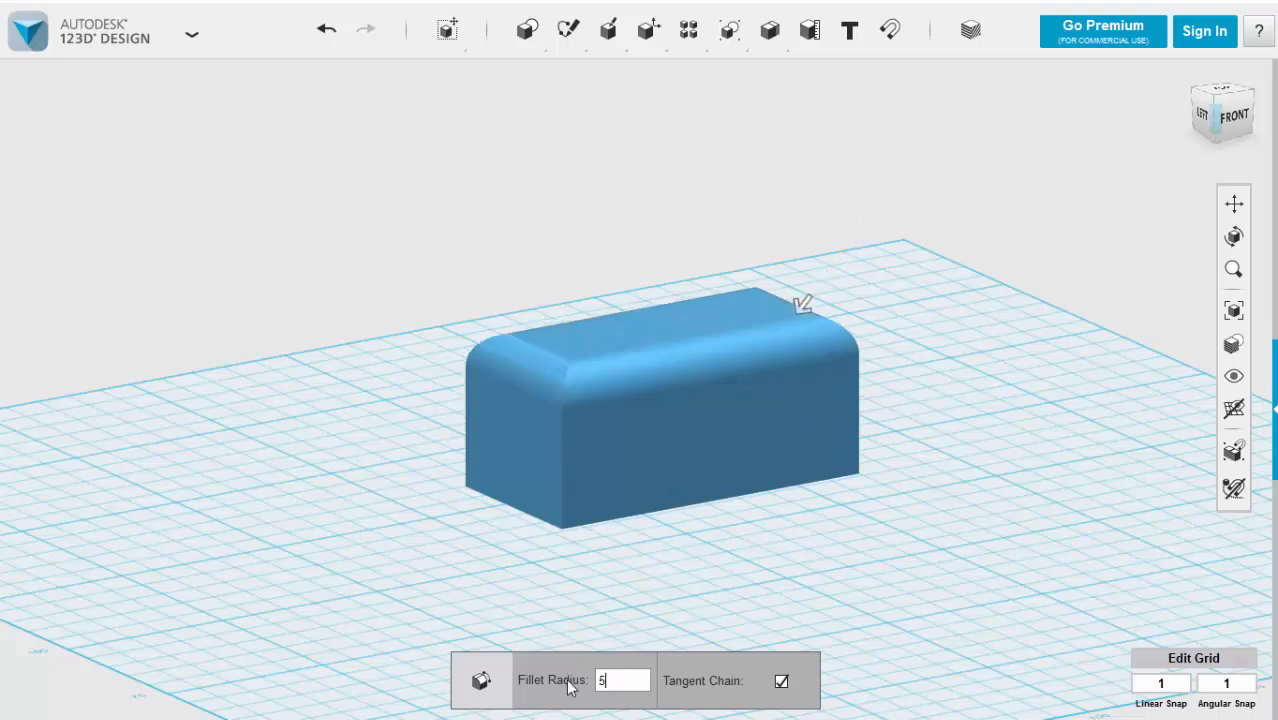
key("Return")
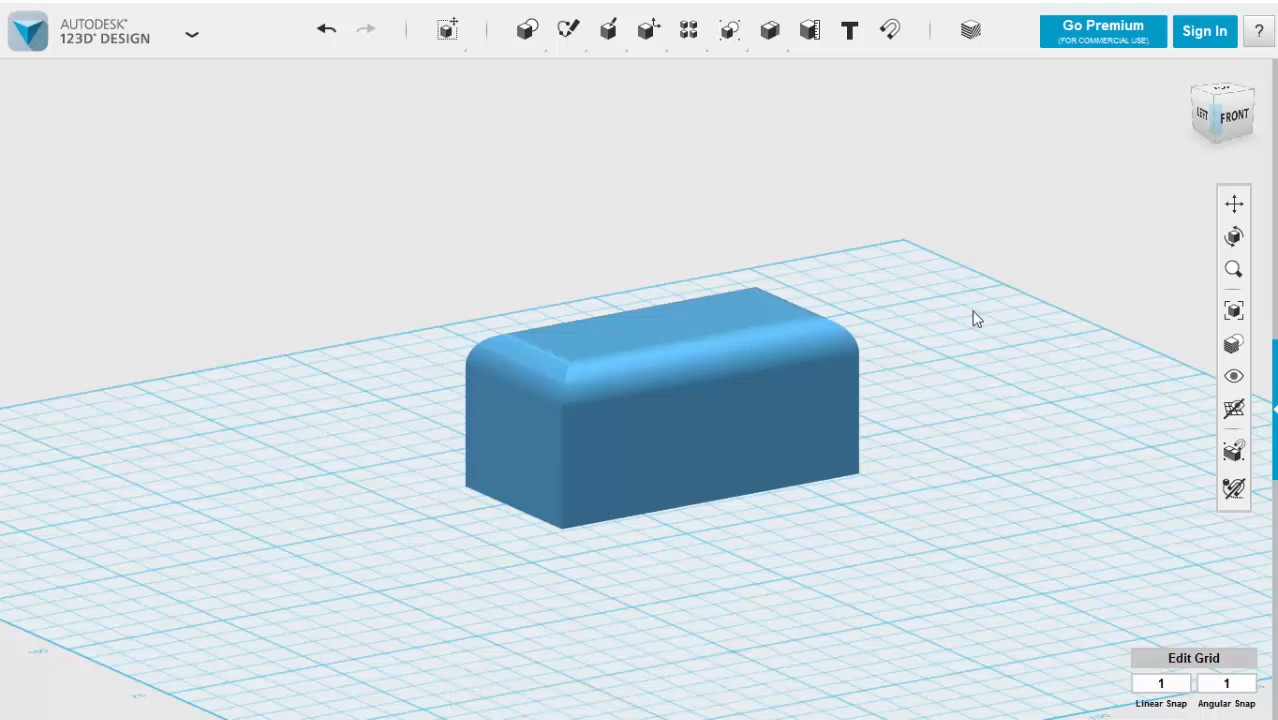
left_click(327, 31)
- Chamfer the box's top front edge with a distance of 10 and check the profile in the left view
mouse_move(649, 33)
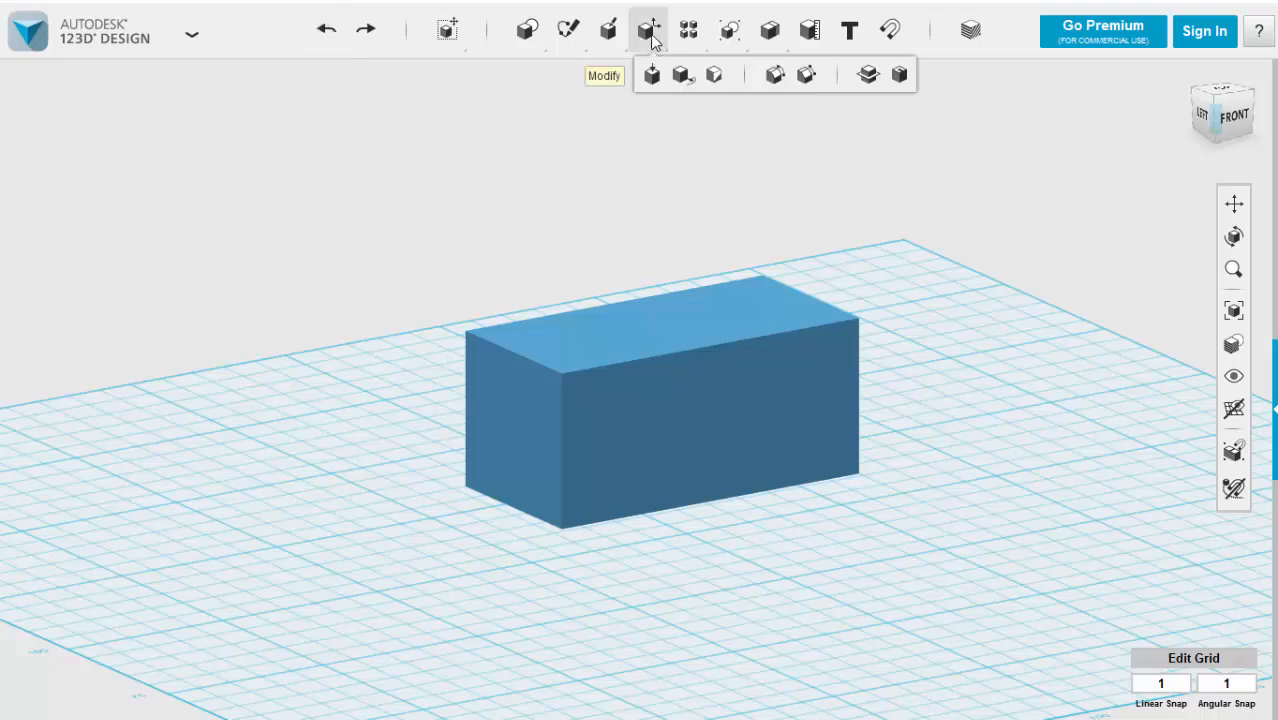
left_click(807, 77)
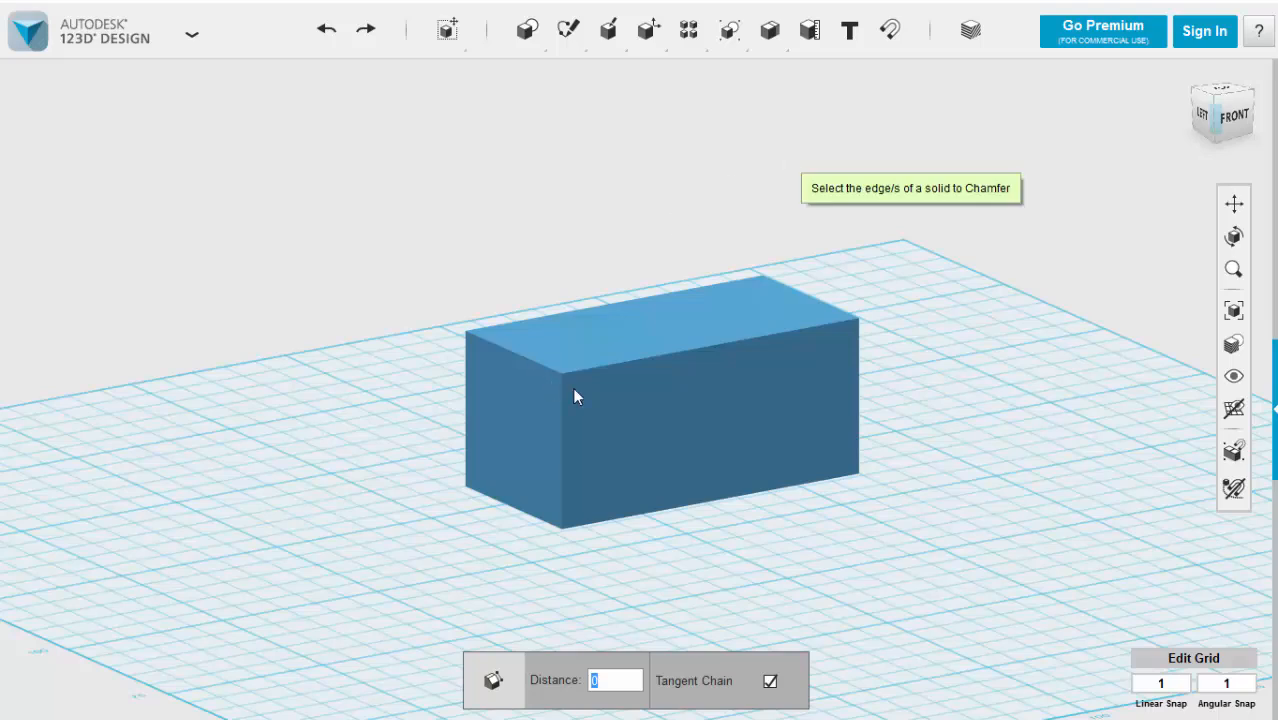
left_click(637, 363)
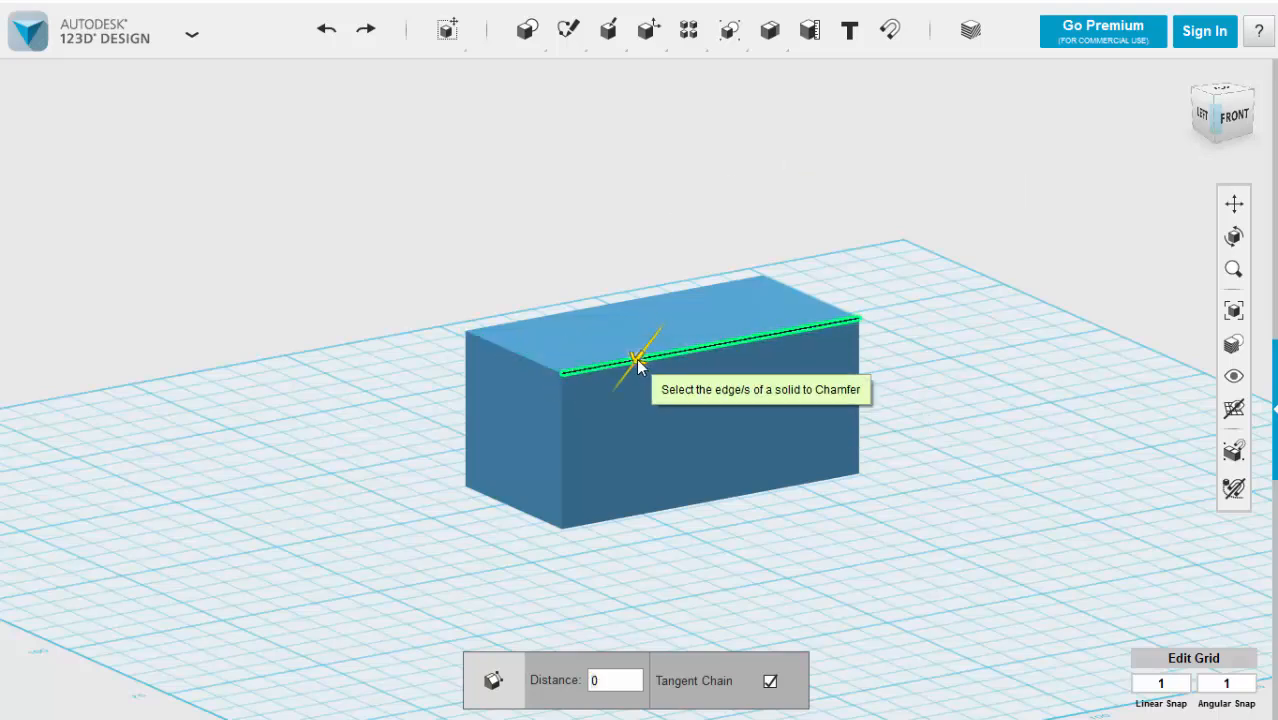
left_click_drag(636, 359, 604, 377)
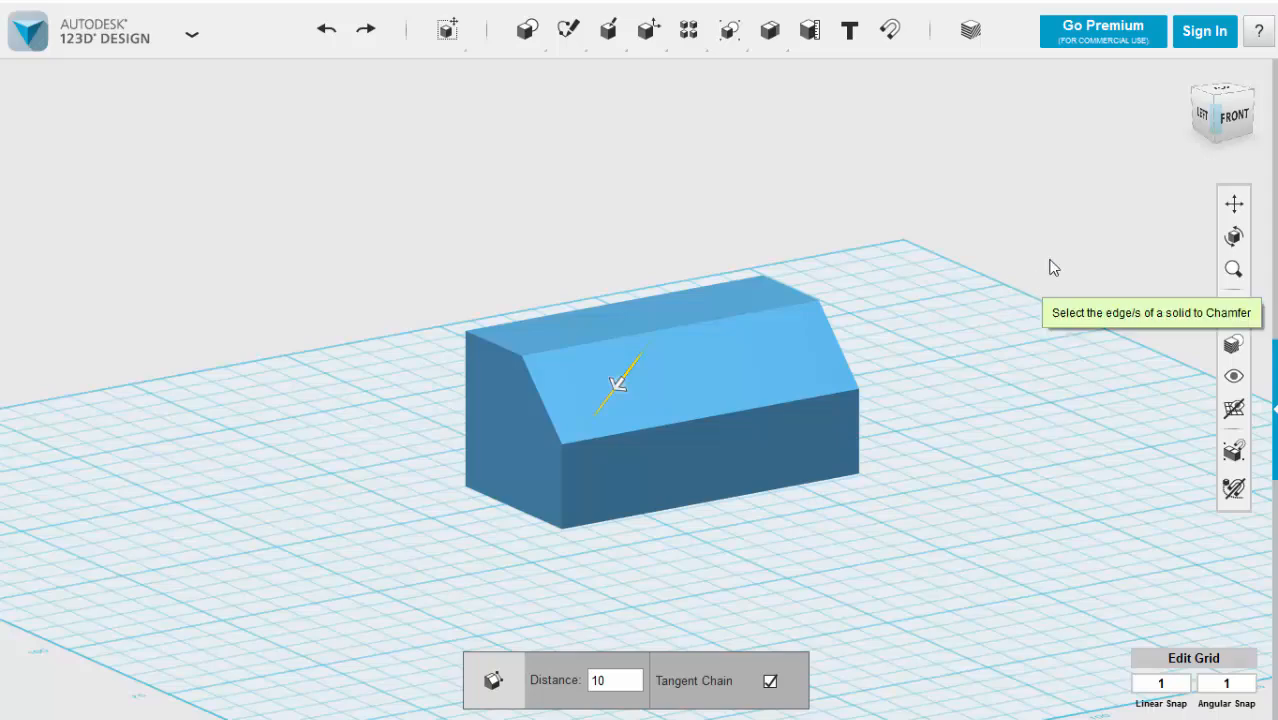
left_click(1076, 205)
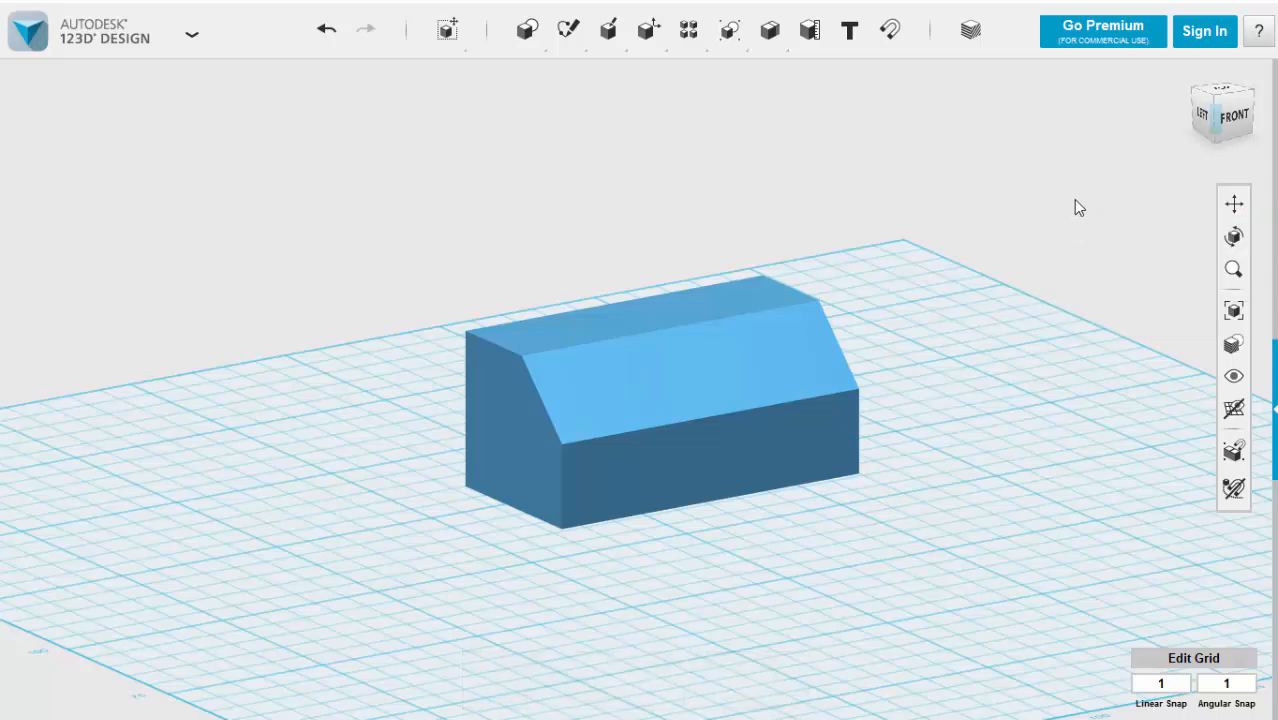
left_click(1203, 117)
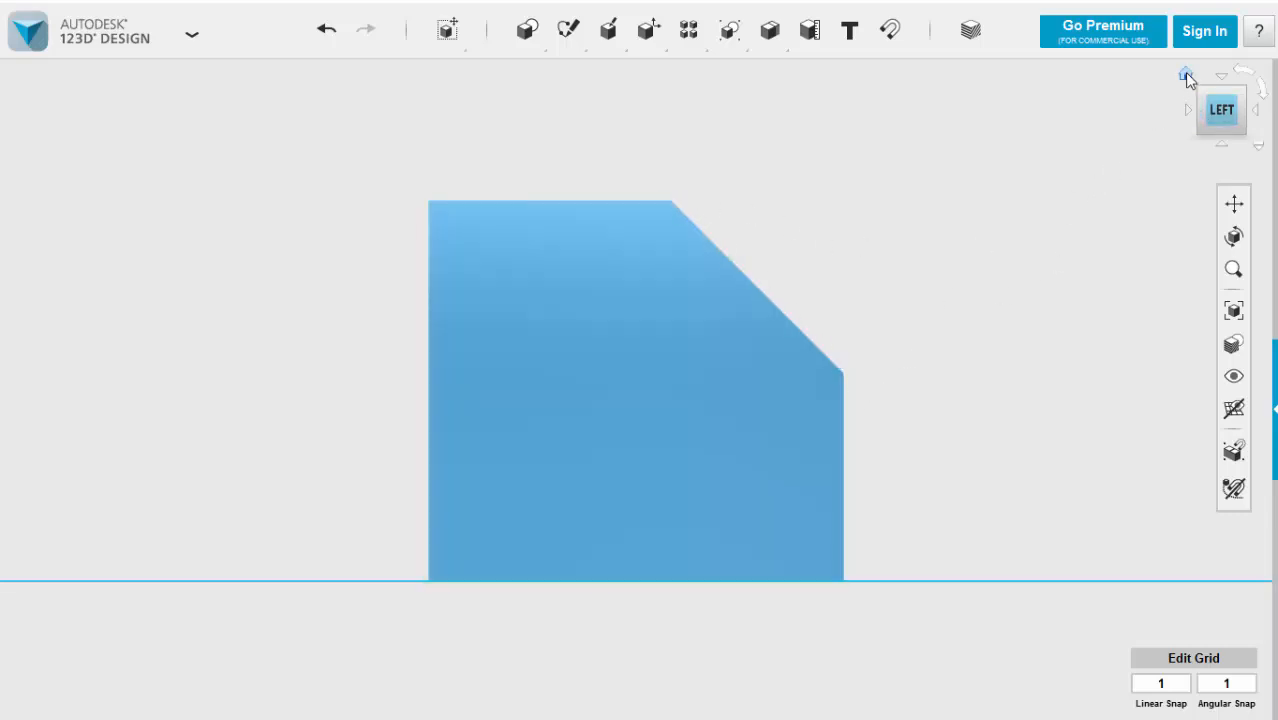
left_click(1186, 73)
- Measure the height of the chamfered box's rear vertical edge on its left side, from top corner to bottom corner
scroll(1015, 240, "down", 5)
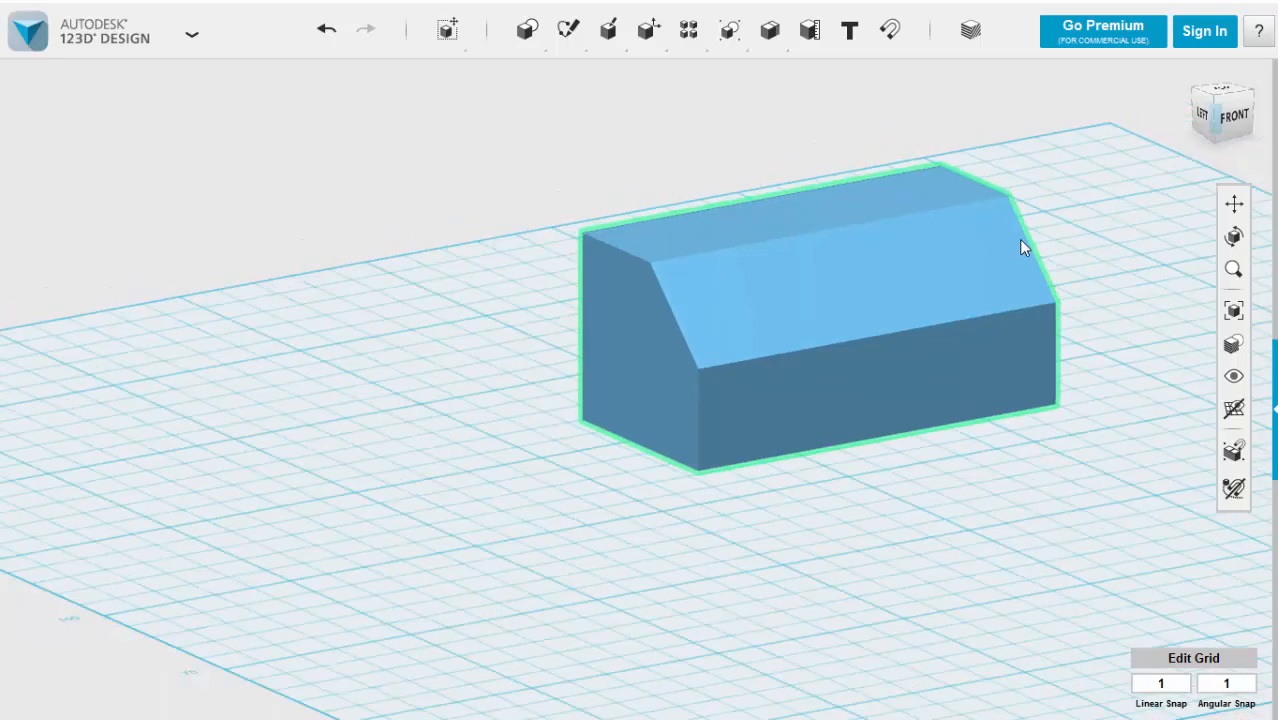
middle_click_drag(1117, 227, 919, 290)
scroll(921, 289, "down", 2)
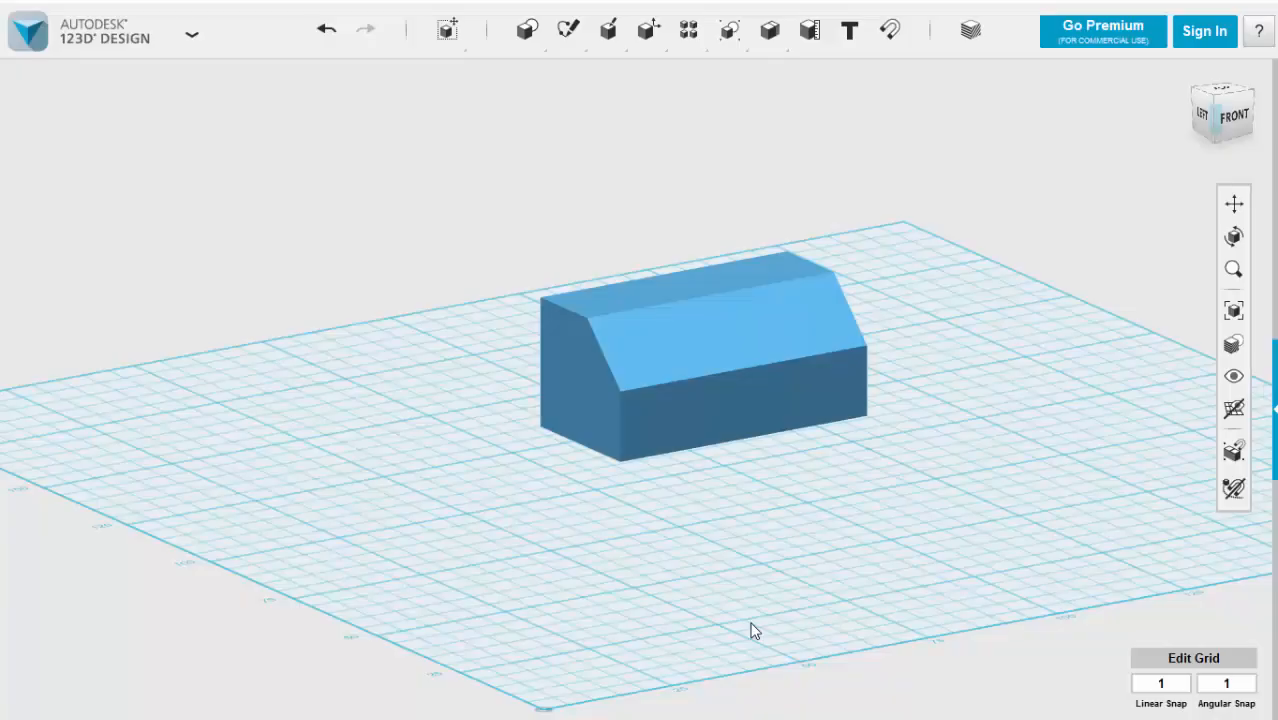
scroll(531, 386, "up", 3)
scroll(531, 391, "up", 3)
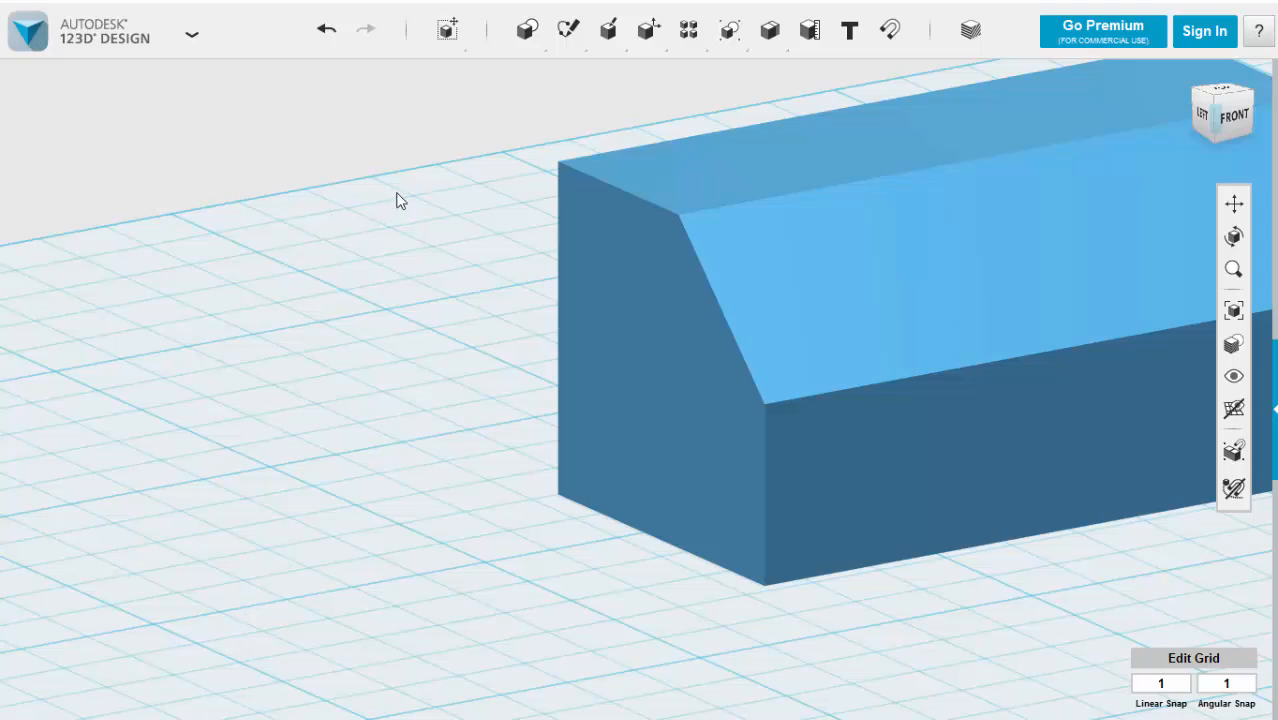
left_click(812, 30)
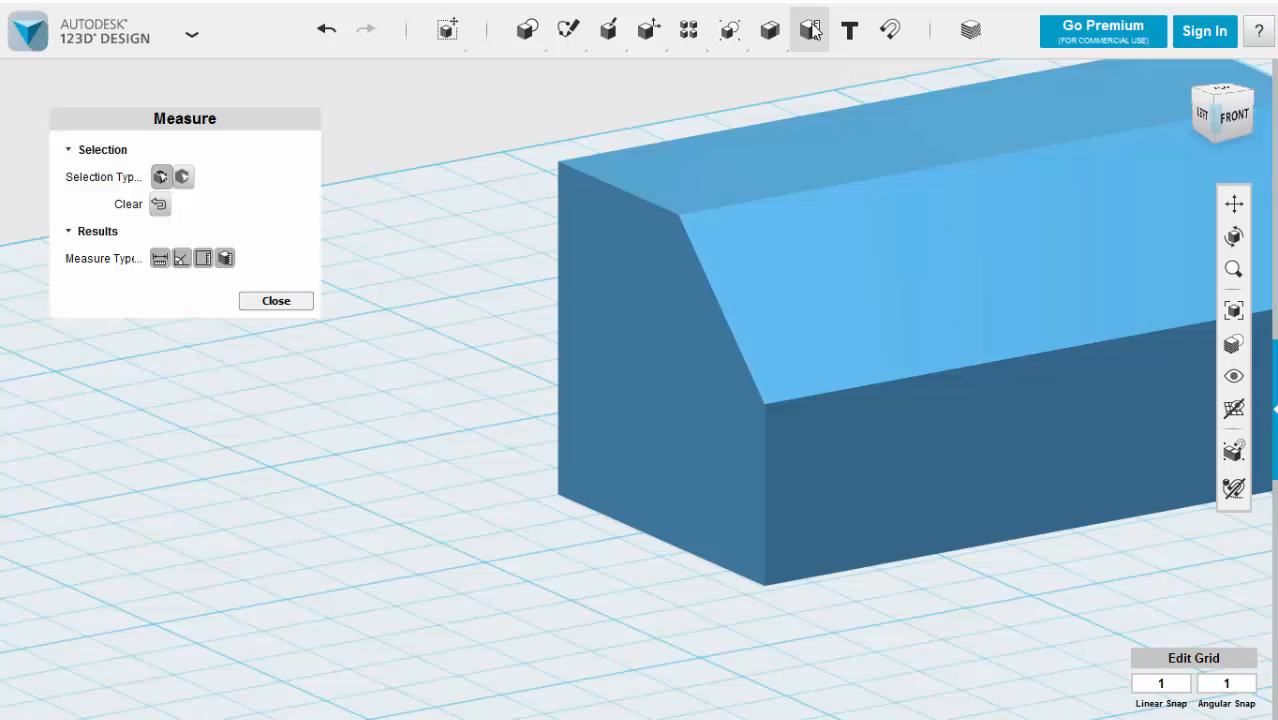
left_click_drag(205, 122, 321, 110)
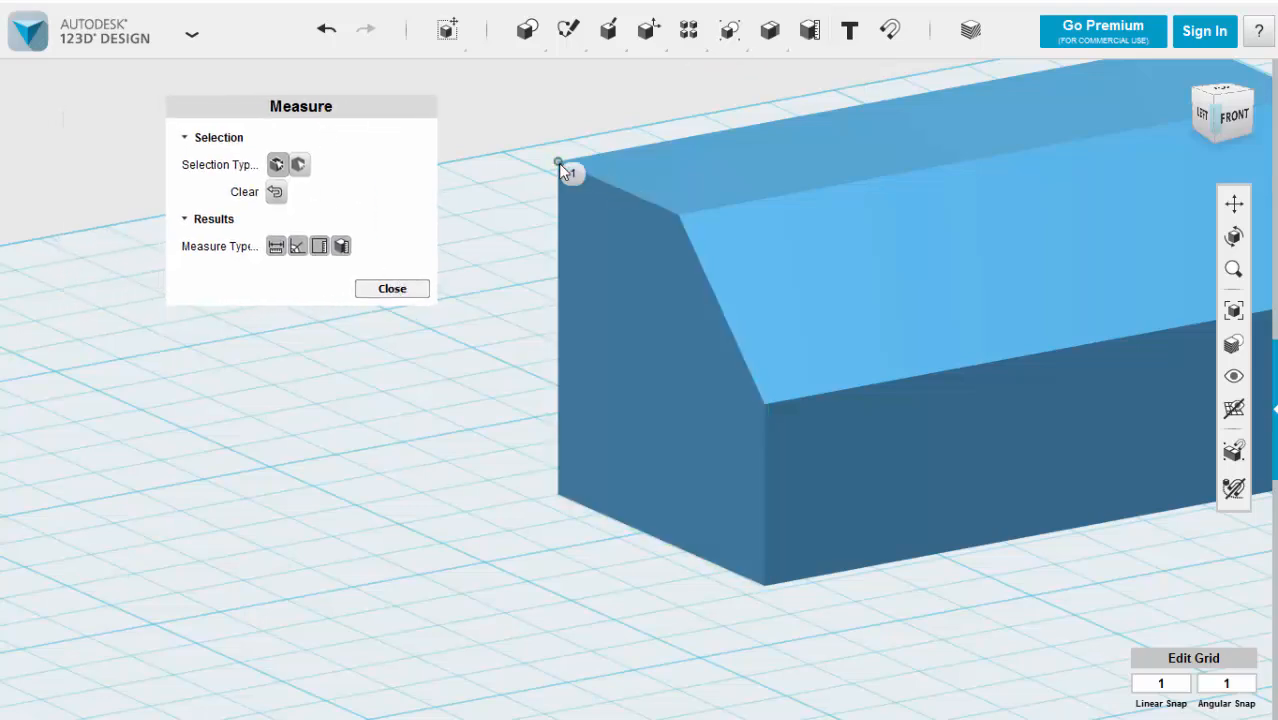
left_click(557, 495)
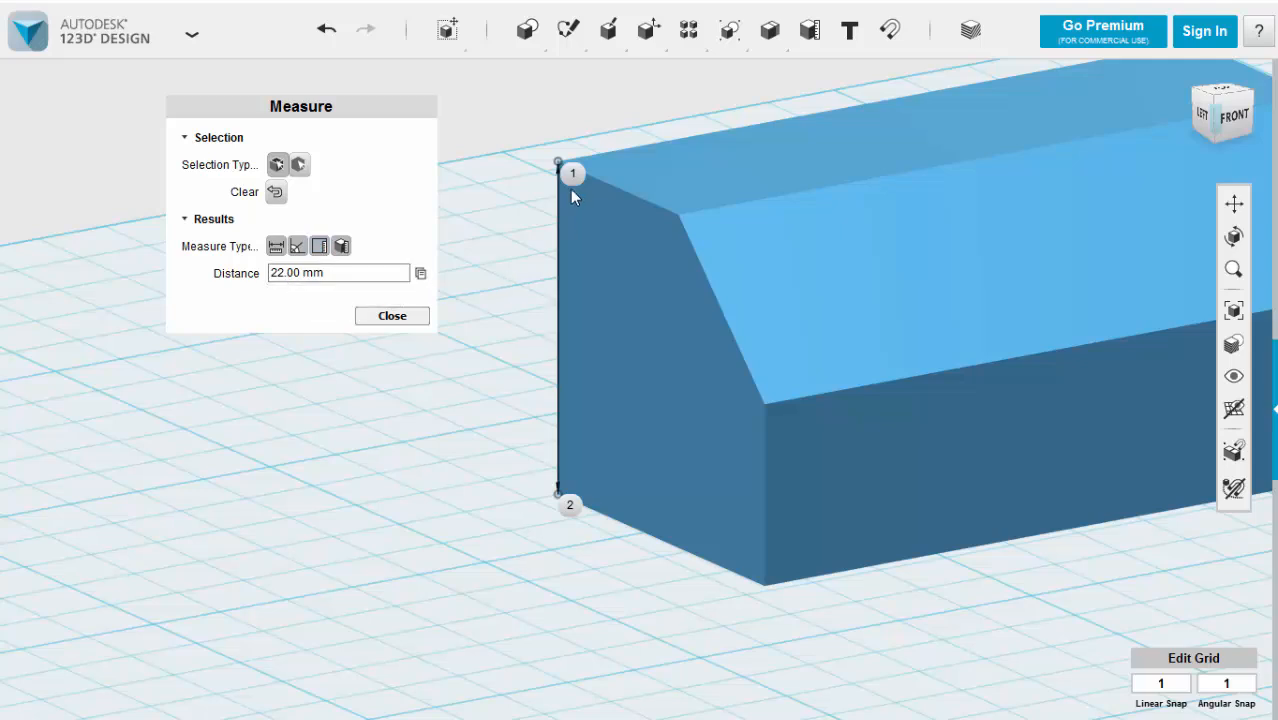
left_click(392, 315)
- Try extruding the box's narrow top face by -2 mm to cut it down into the solid
mouse_move(614, 40)
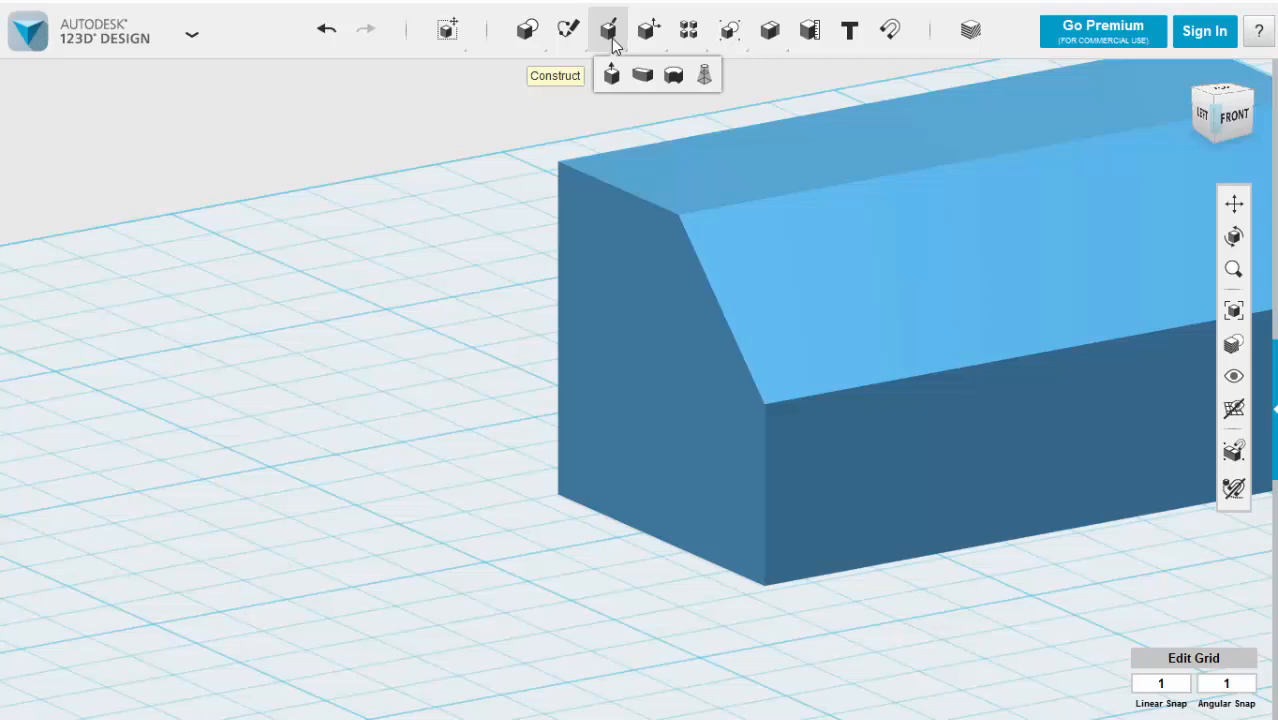
left_click(611, 76)
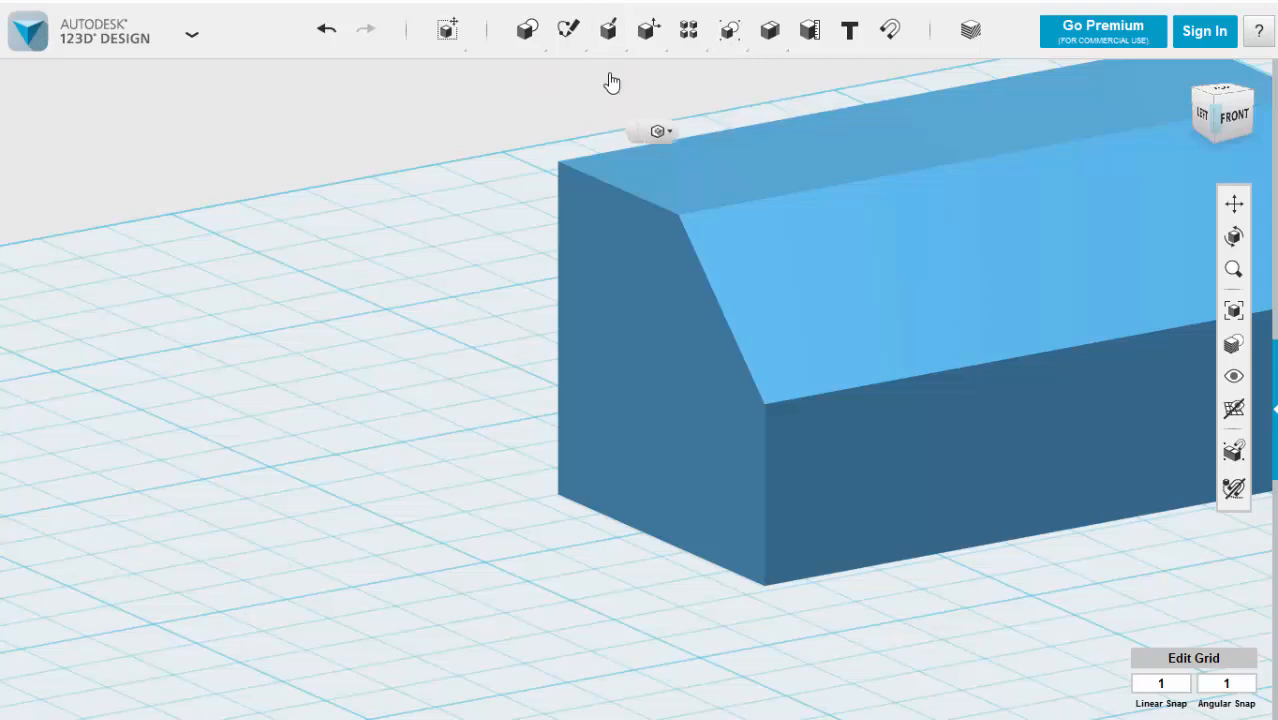
left_click(813, 150)
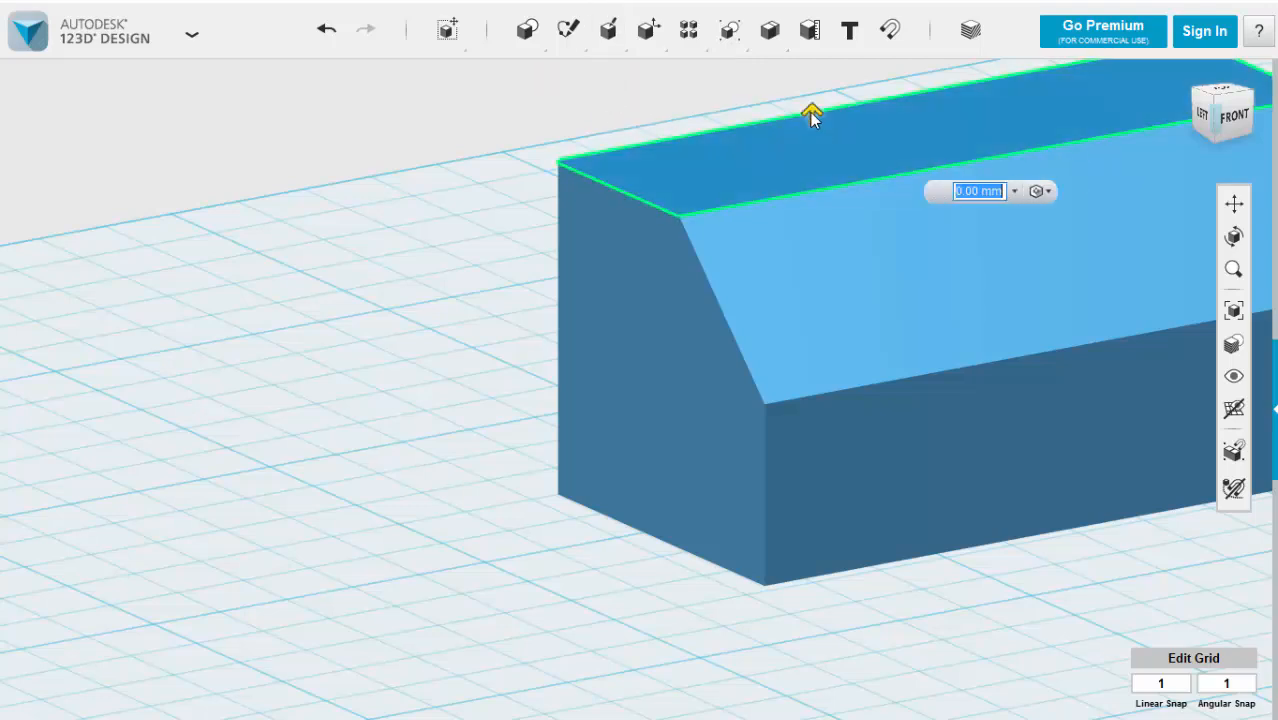
left_click_drag(811, 113, 808, 143)
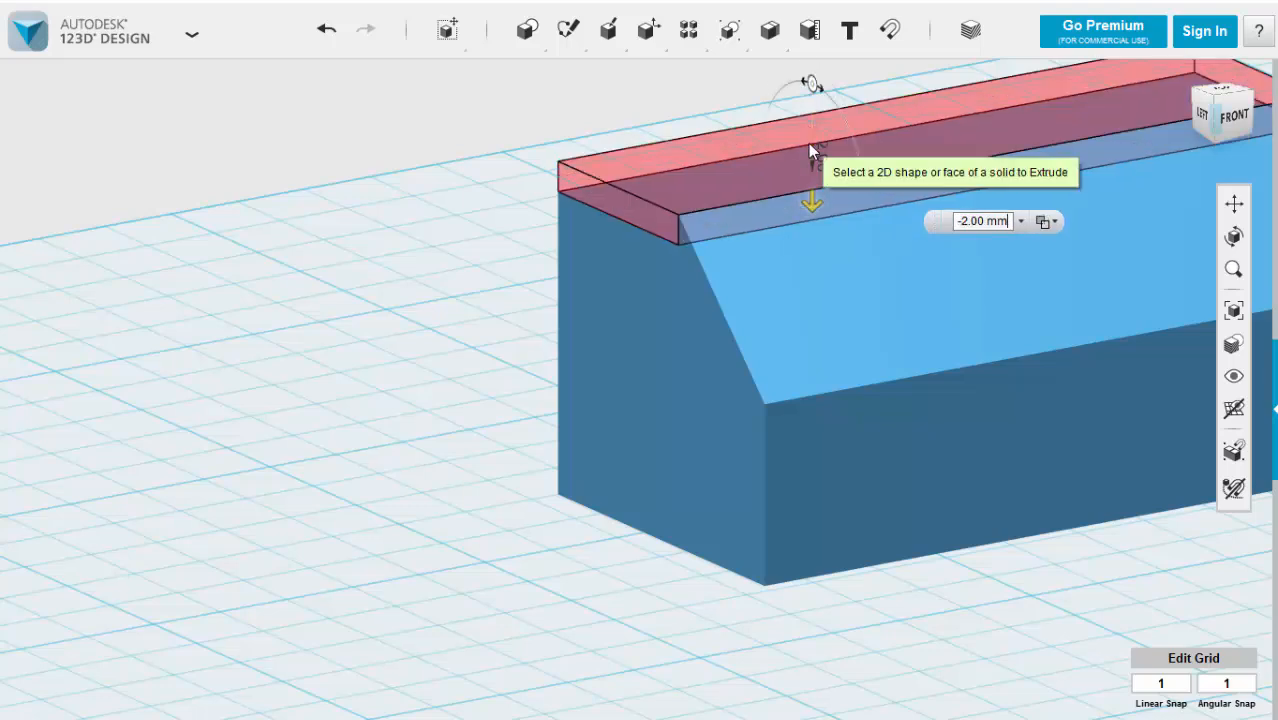
key("Return")
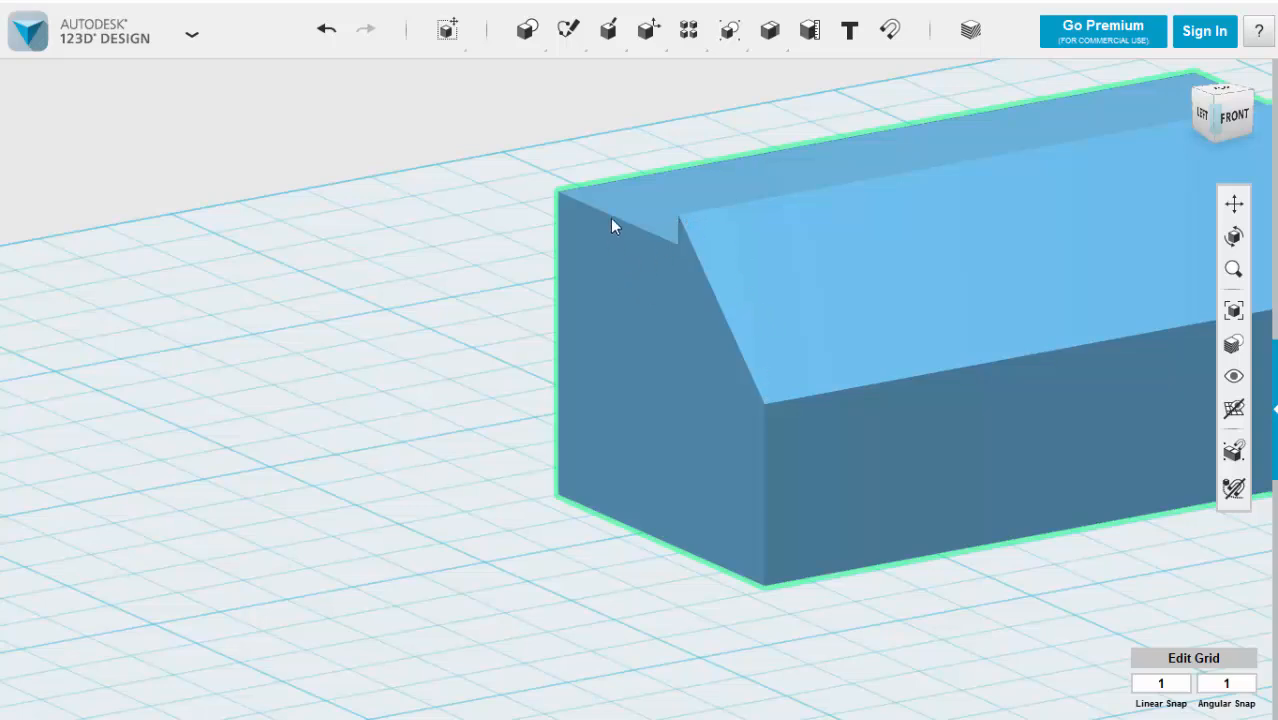
left_click(500, 236)
- Measure the same vertical edge again, from the lowered top corner to the bottom corner
mouse_move(771, 30)
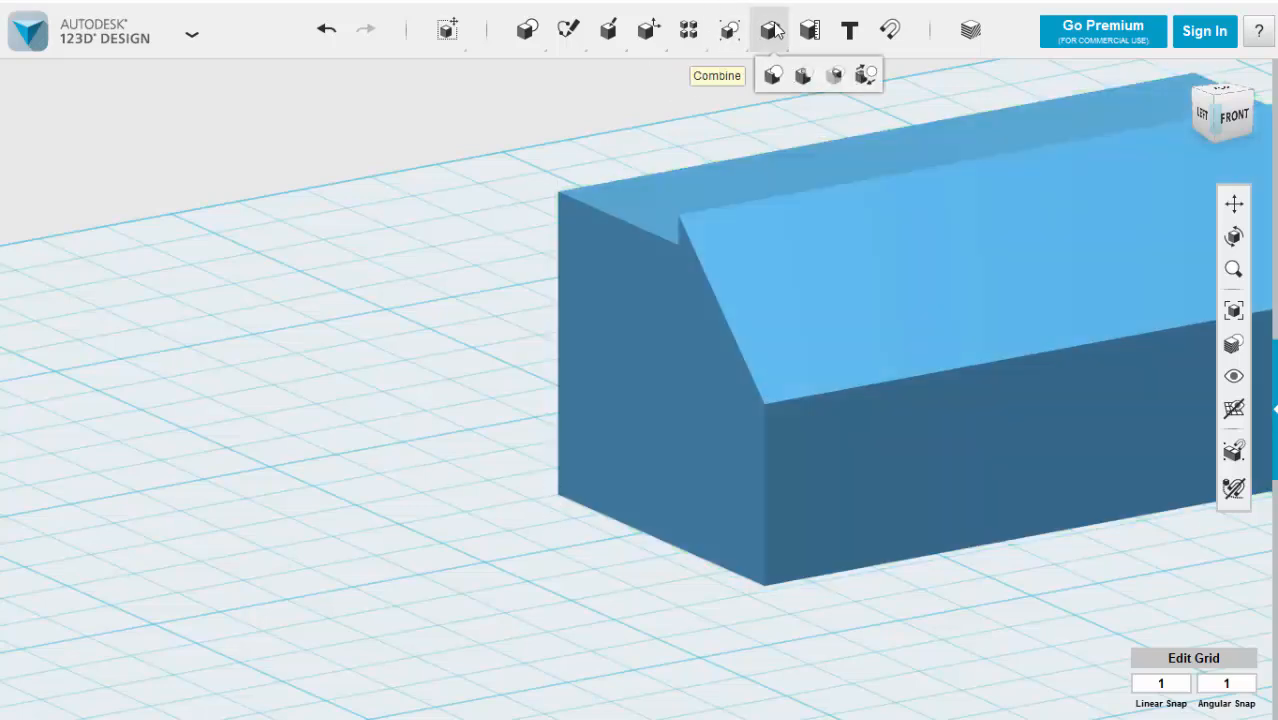
left_click(810, 30)
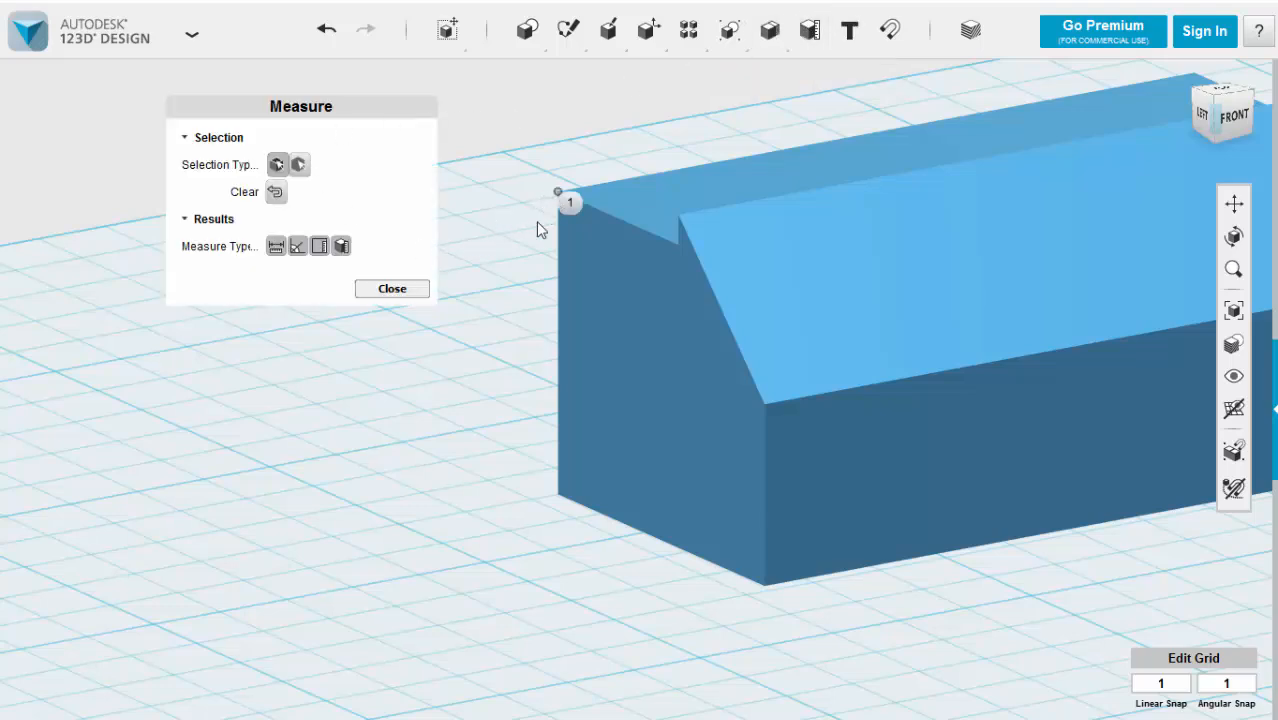
left_click(559, 496)
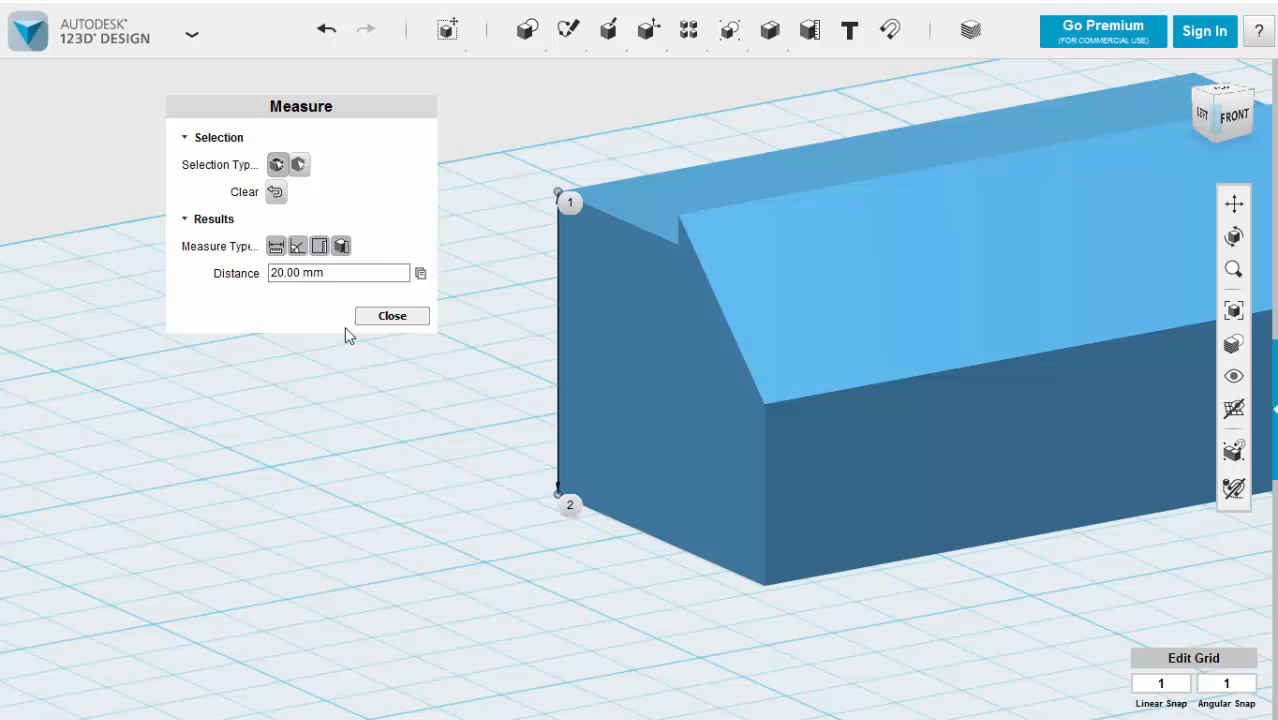
left_click(396, 316)
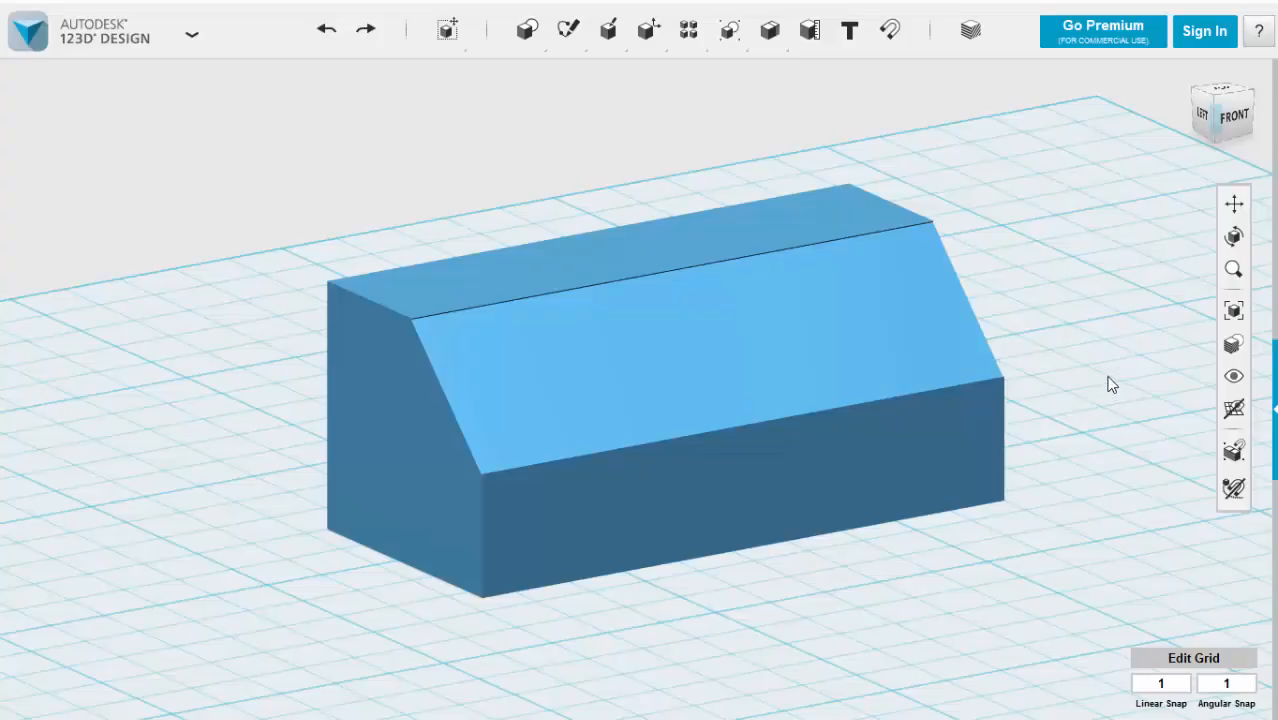
- Extrude the box's sloped chamfer face outward by 4 mm
mouse_move(608, 34)
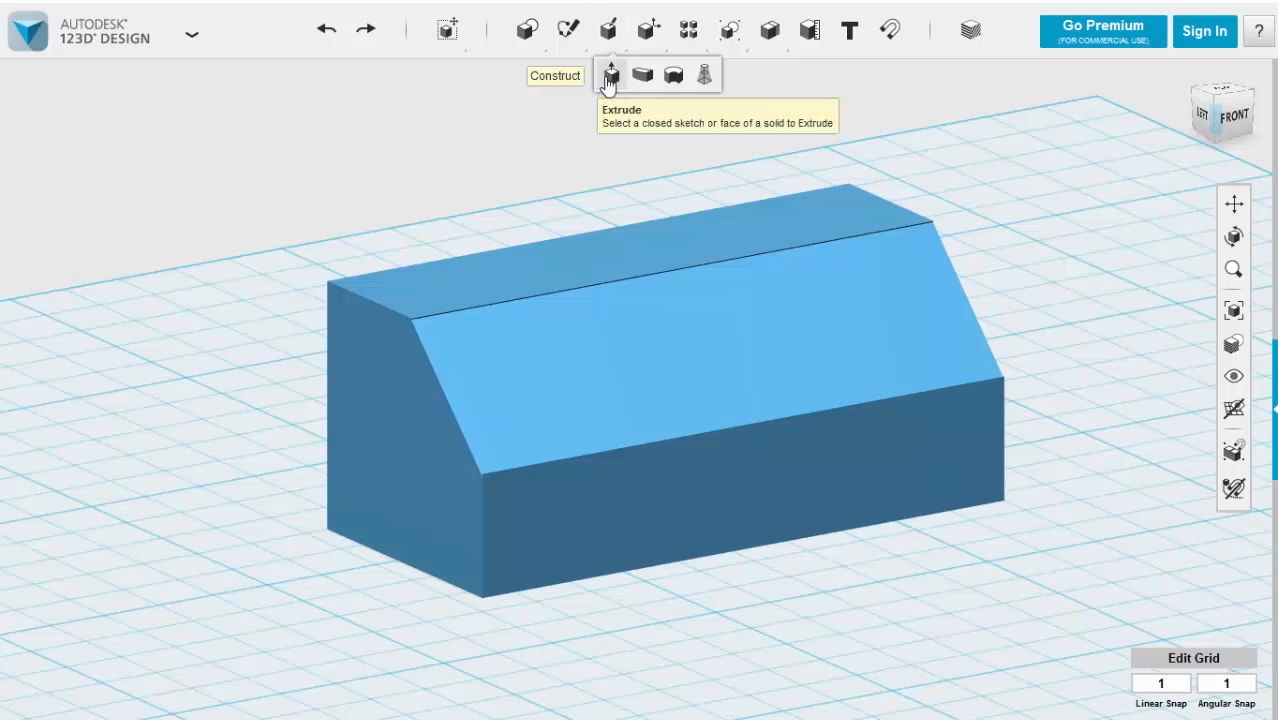
left_click(608, 78)
left_click(617, 354)
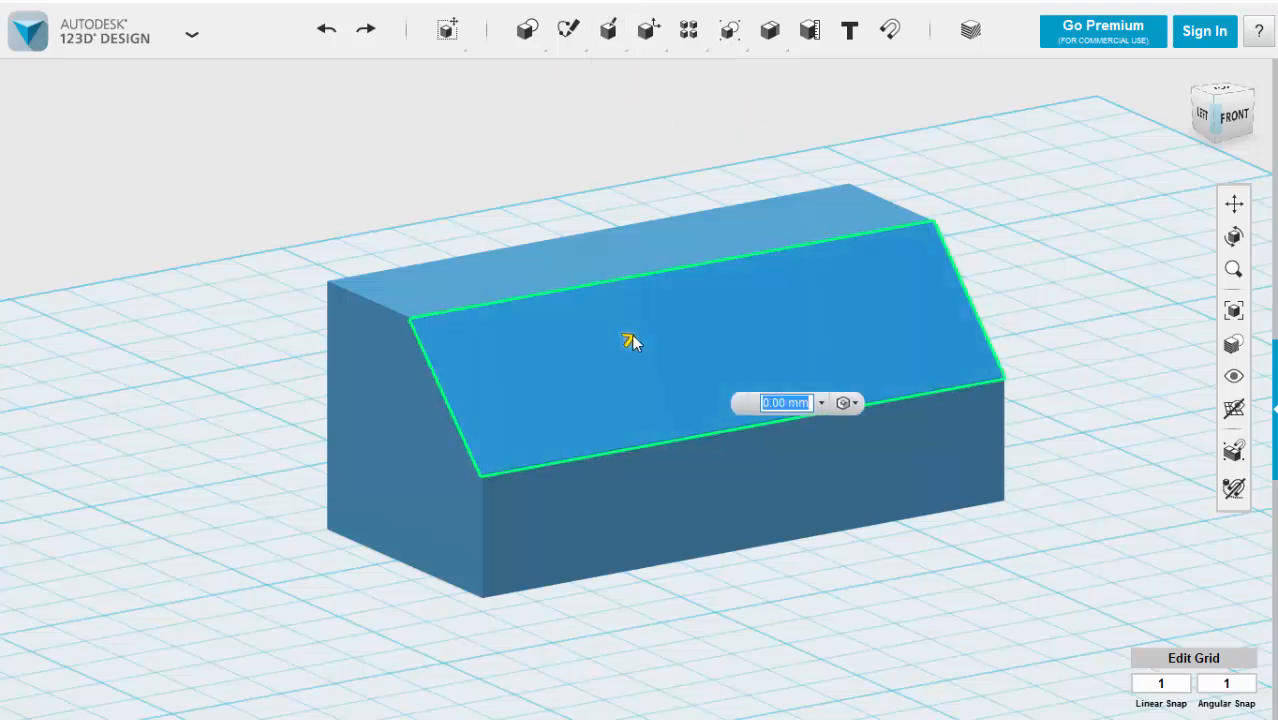
left_click_drag(630, 340, 652, 317)
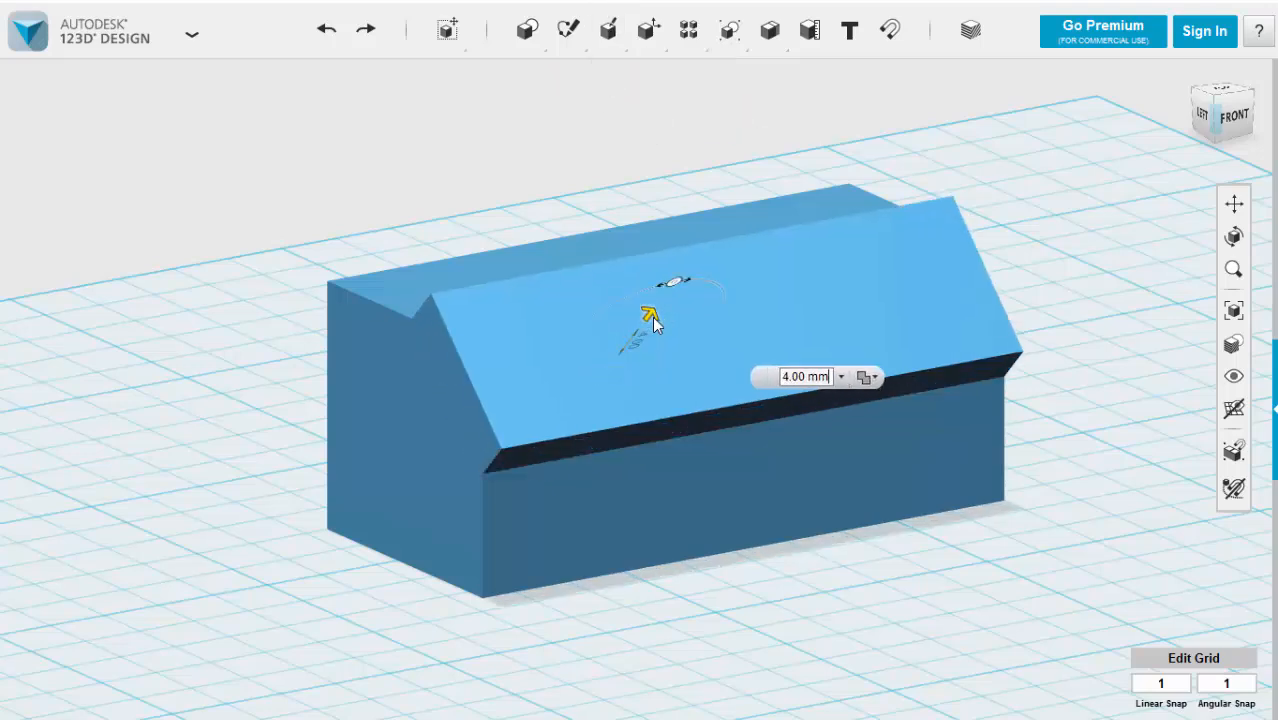
left_click(1057, 202)
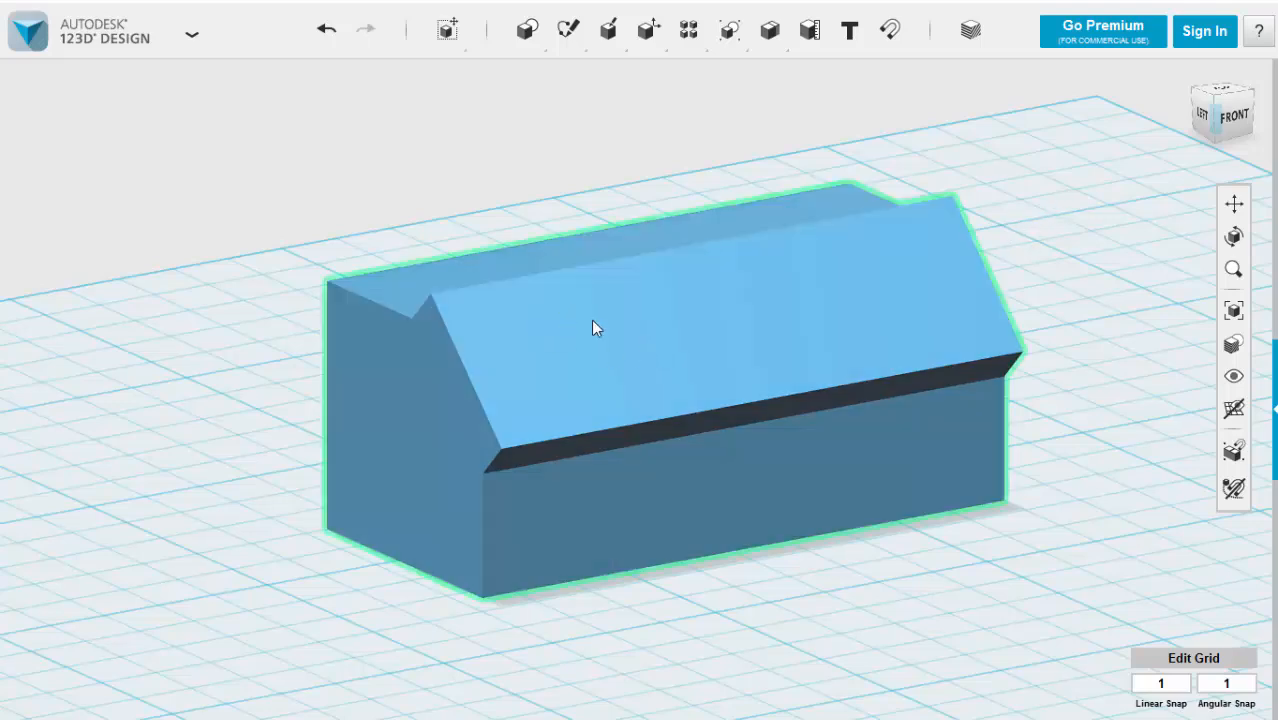
- Add 10 mm high Arial text with a first name to the sloped face and reposition it nearer the face's middle
left_click(850, 31)
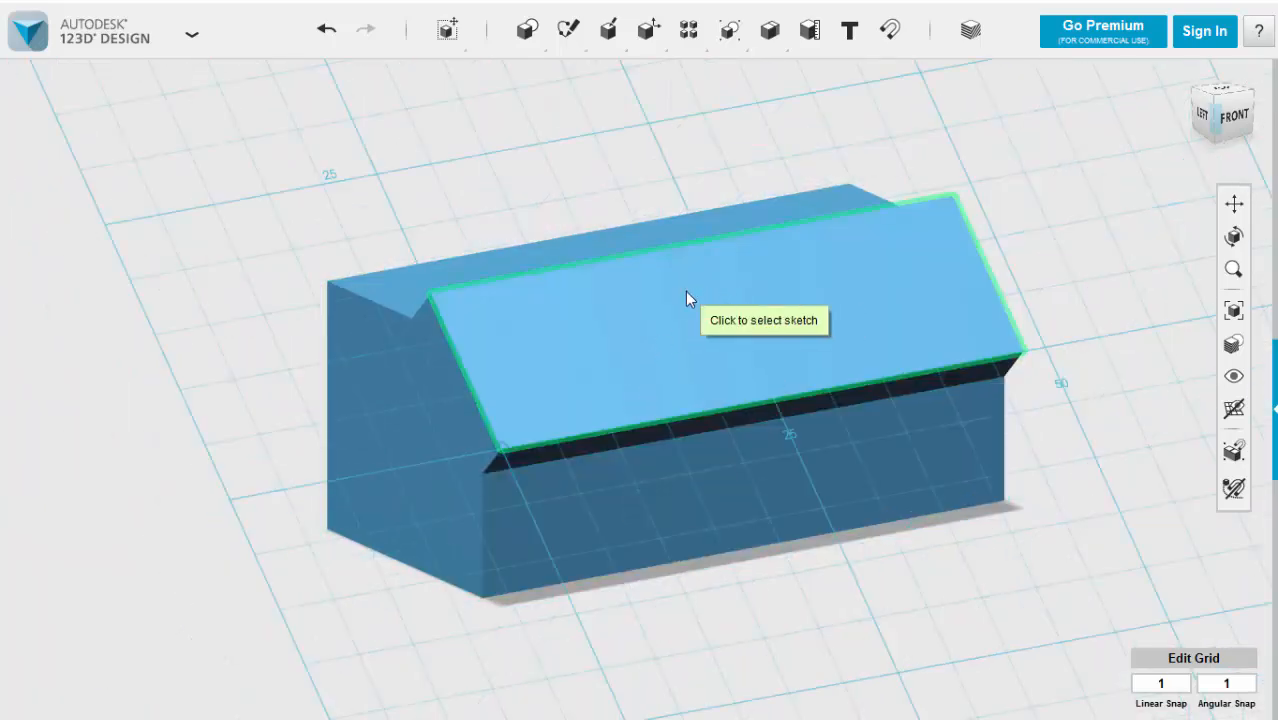
left_click(686, 293)
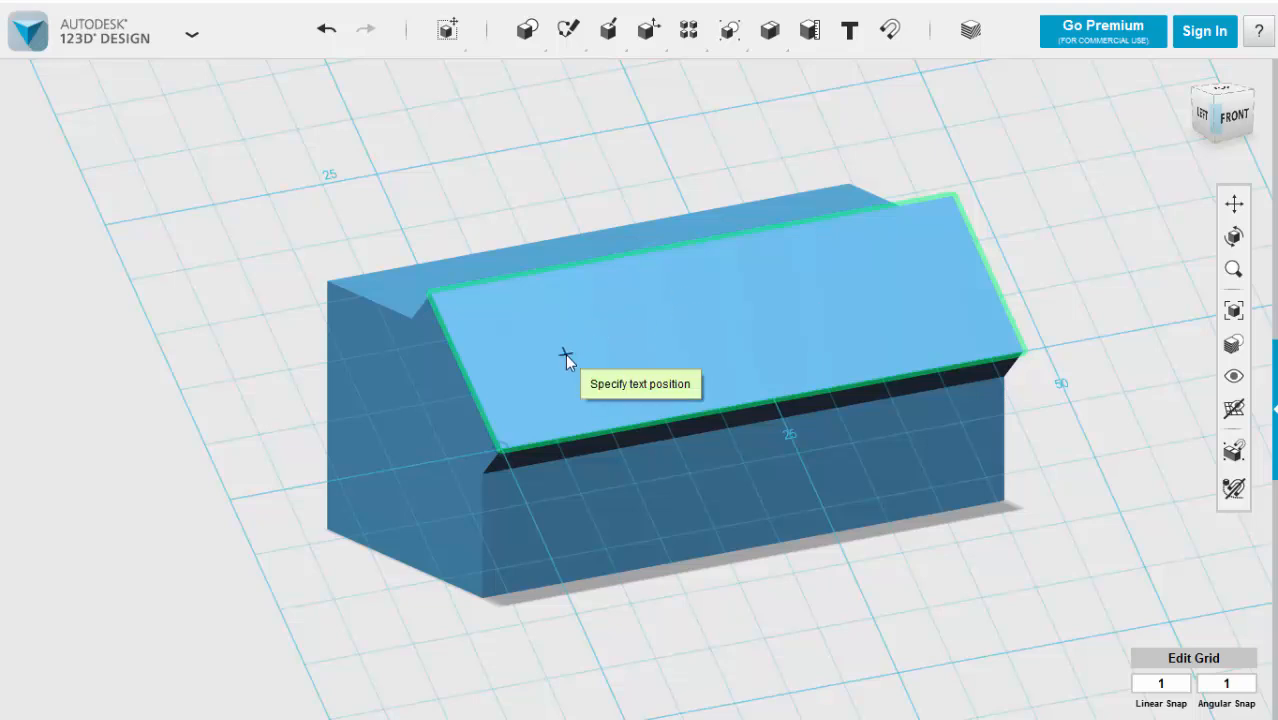
left_click(536, 399)
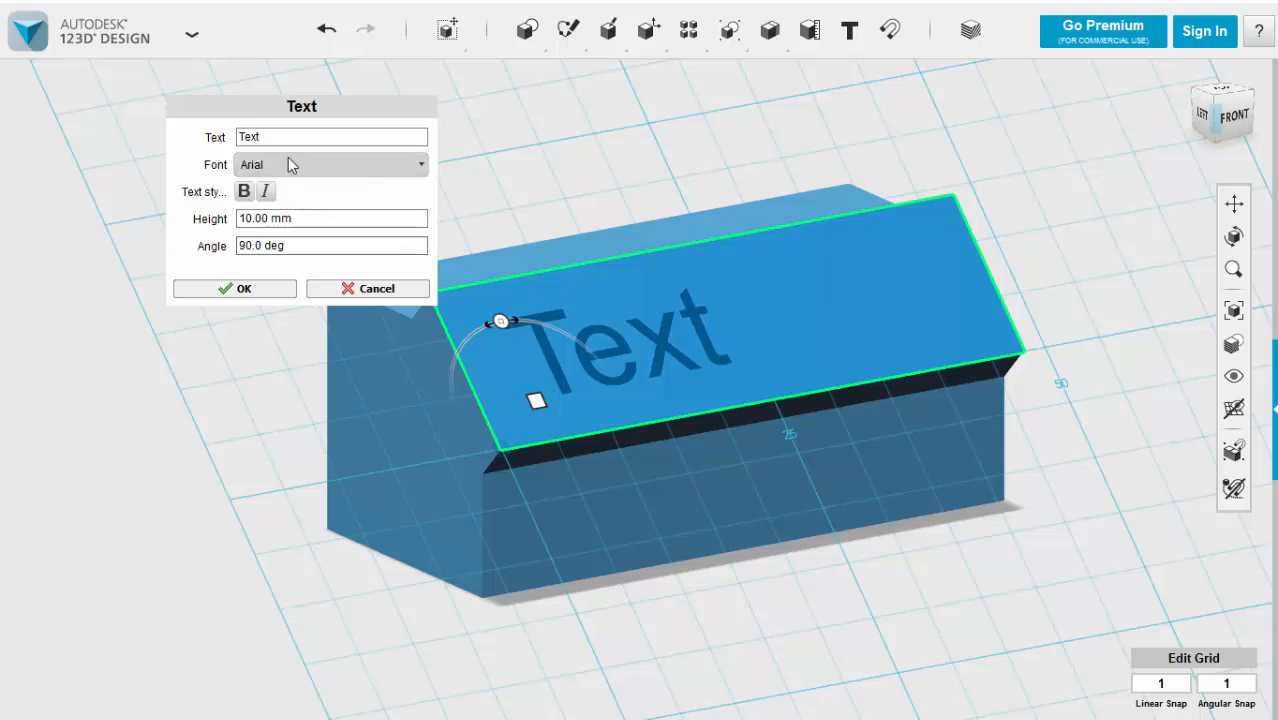
left_click_drag(274, 136, 193, 136)
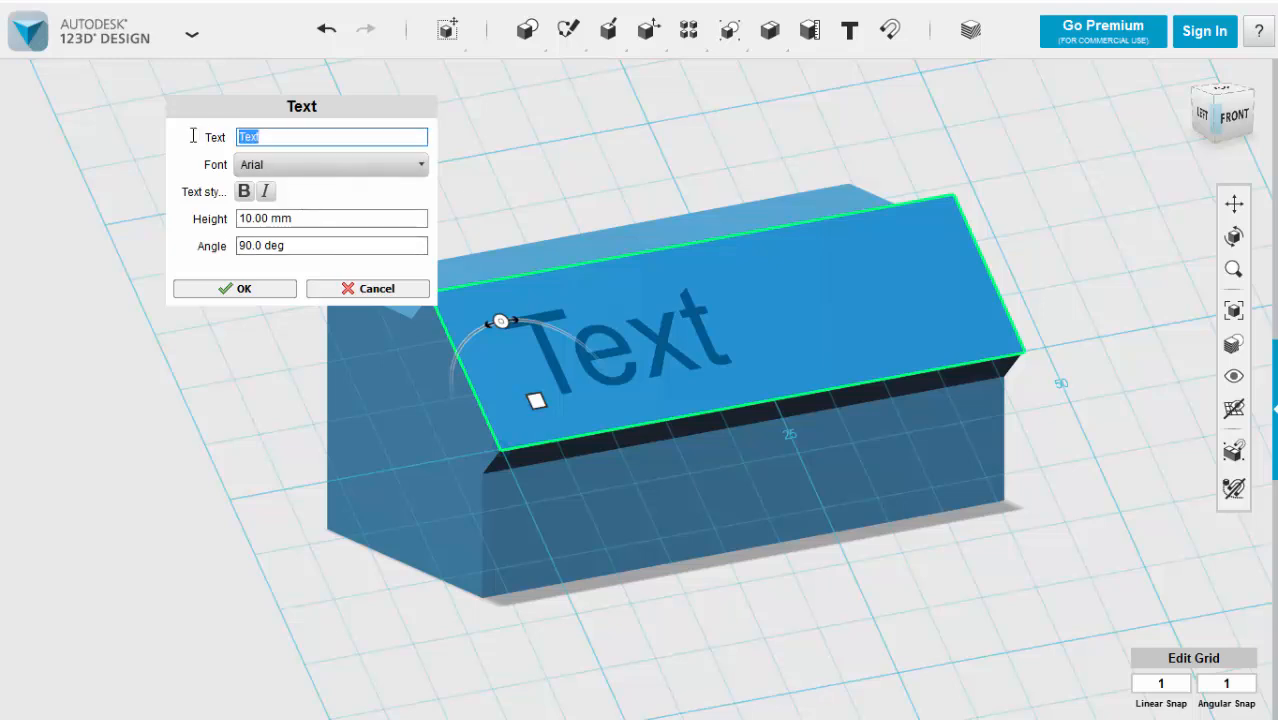
type("Morgan")
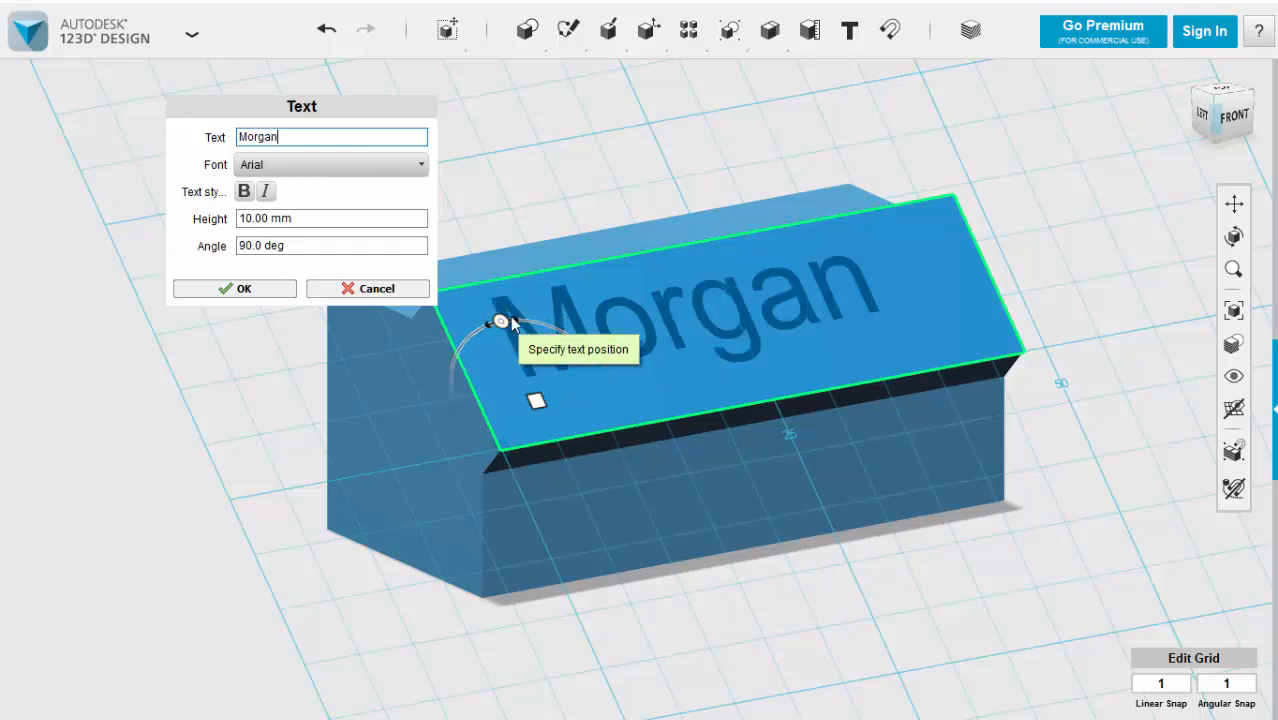
left_click_drag(536, 400, 576, 410)
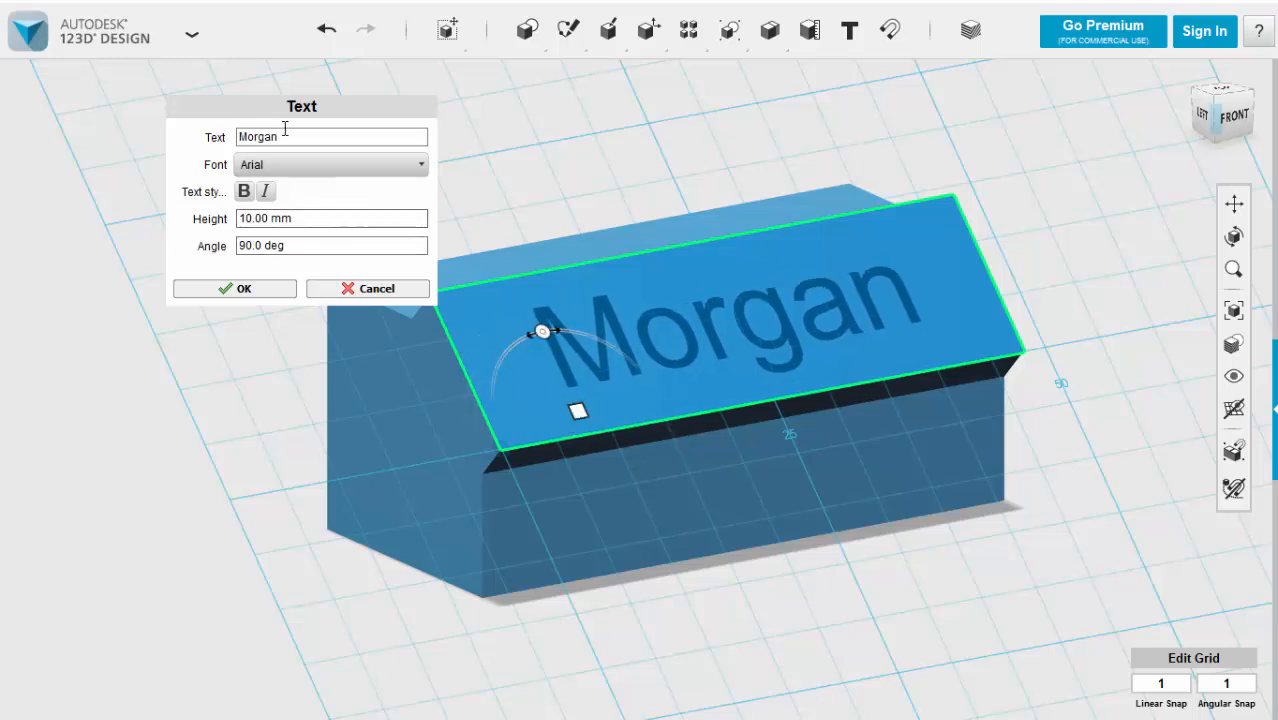
left_click(240, 289)
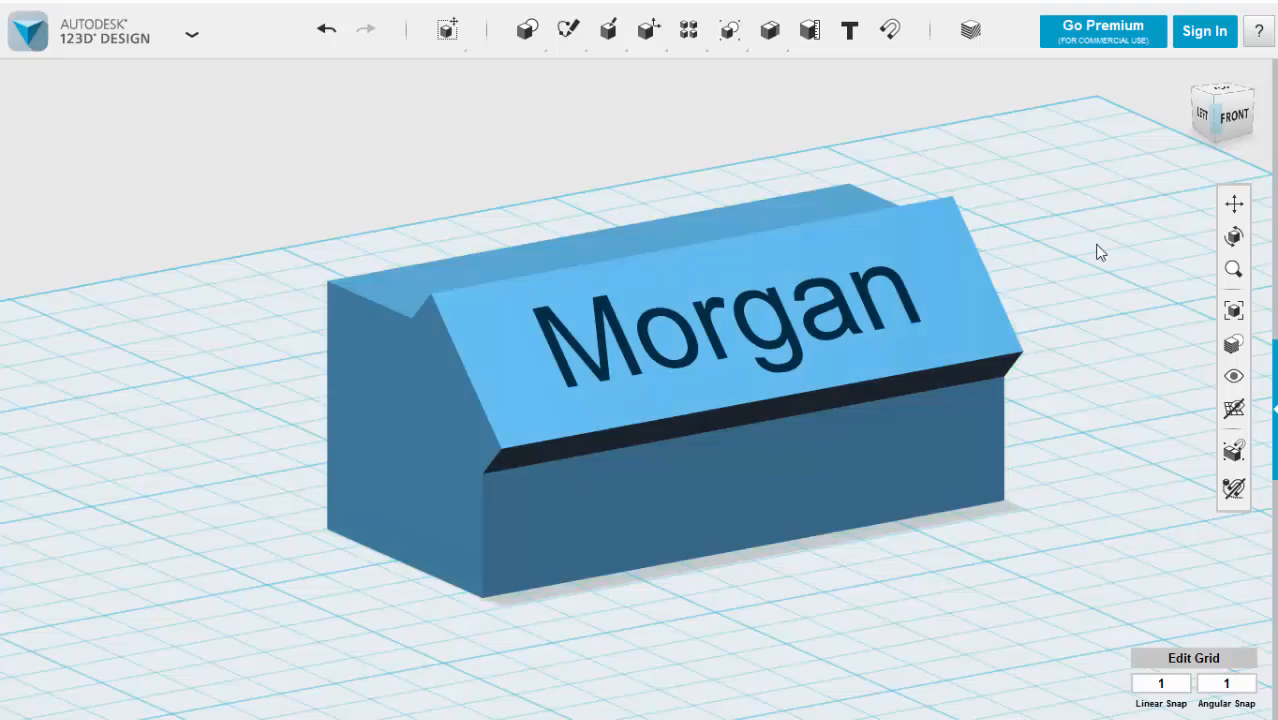
- Extrude the name text outward from the sloped face by 3 mm
mouse_move(1100, 252)
right_mouse_down()
mouse_move(976, 245)
mouse_move(904, 220)
mouse_move(1124, 257)
mouse_move(1182, 250)
mouse_move(1144, 237)
mouse_move(1056, 251)
mouse_move(1107, 241)
mouse_move(1104, 251)
right_mouse_up()
scroll(1106, 258, "down", 3)
scroll(1097, 267, "up", 2)
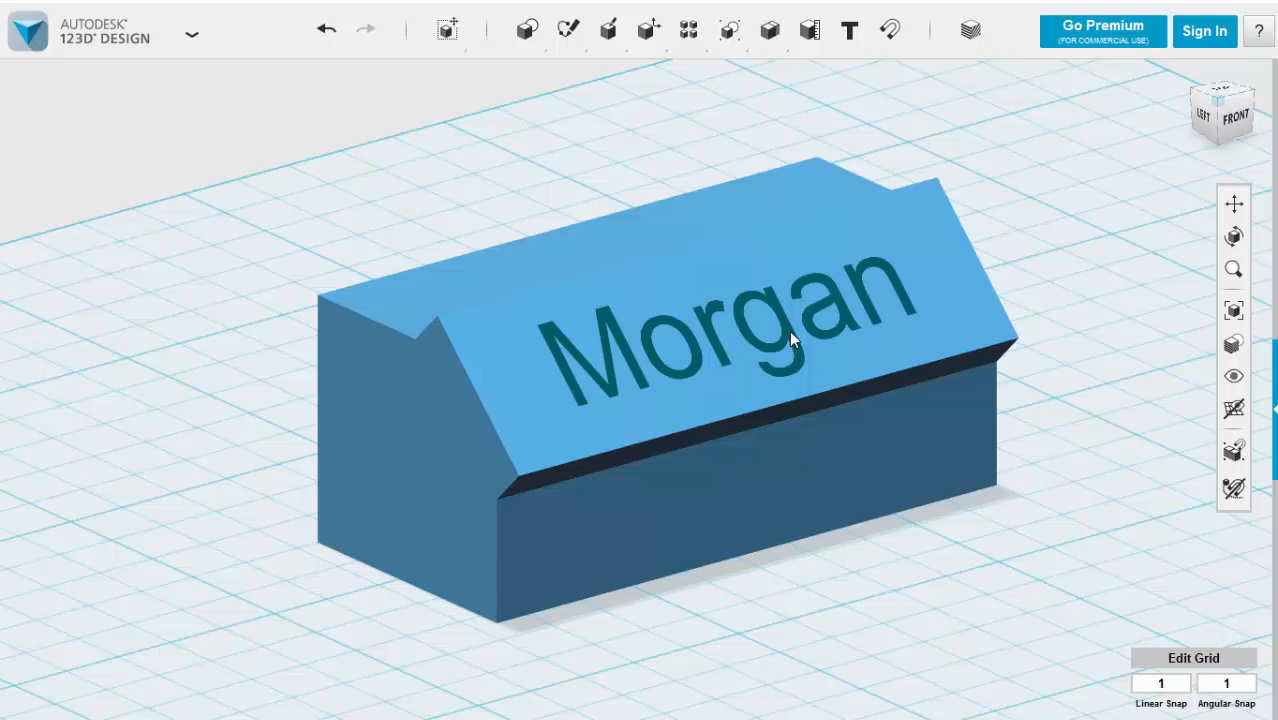
left_click(787, 329)
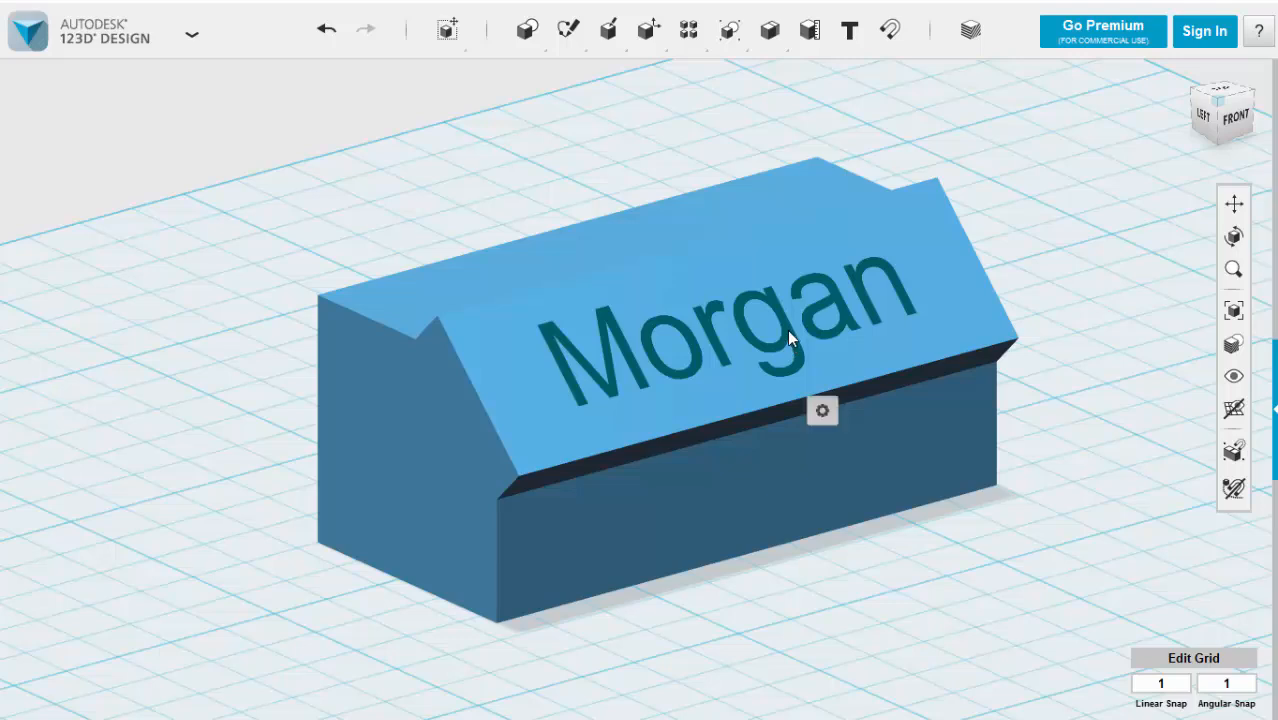
mouse_move(822, 411)
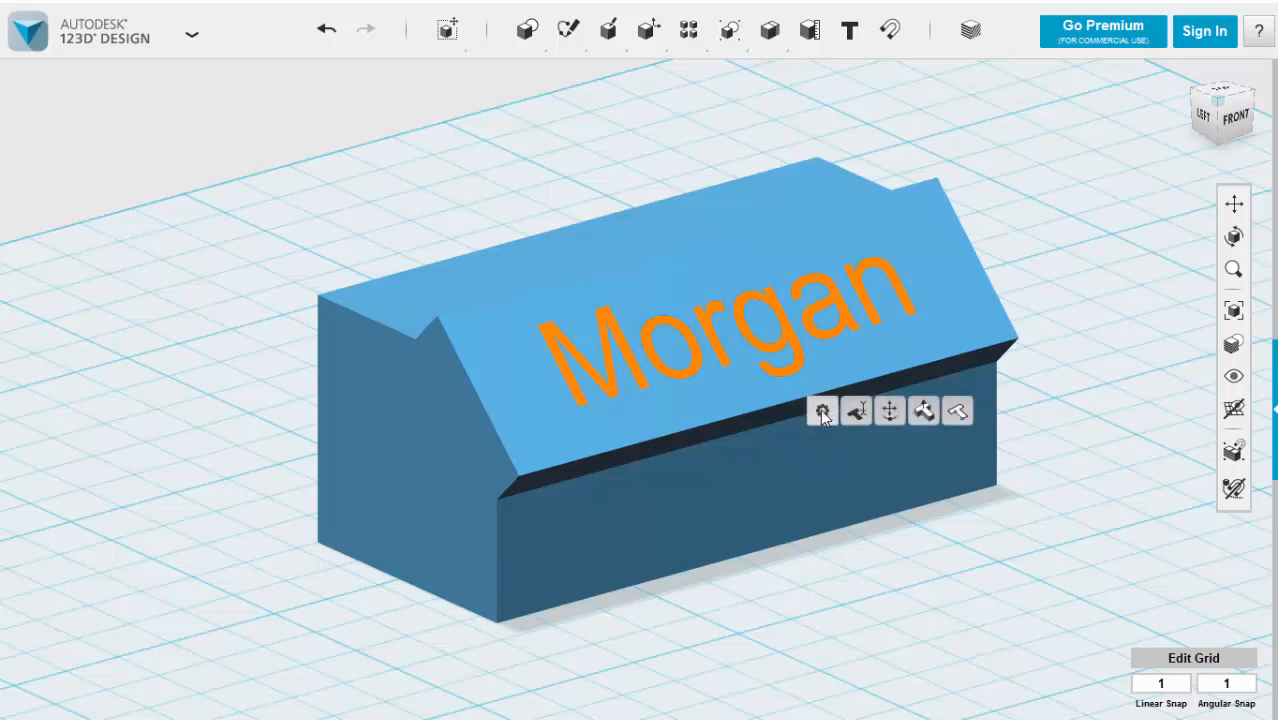
left_click(924, 412)
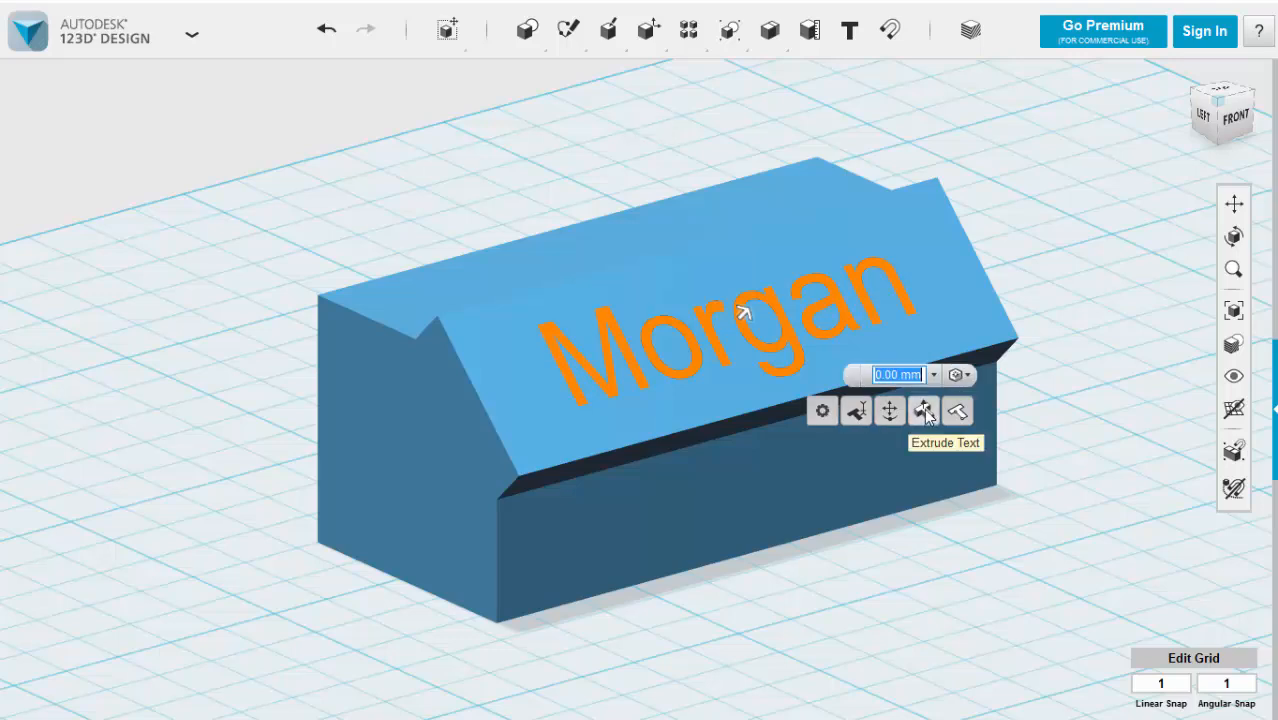
left_click(751, 308)
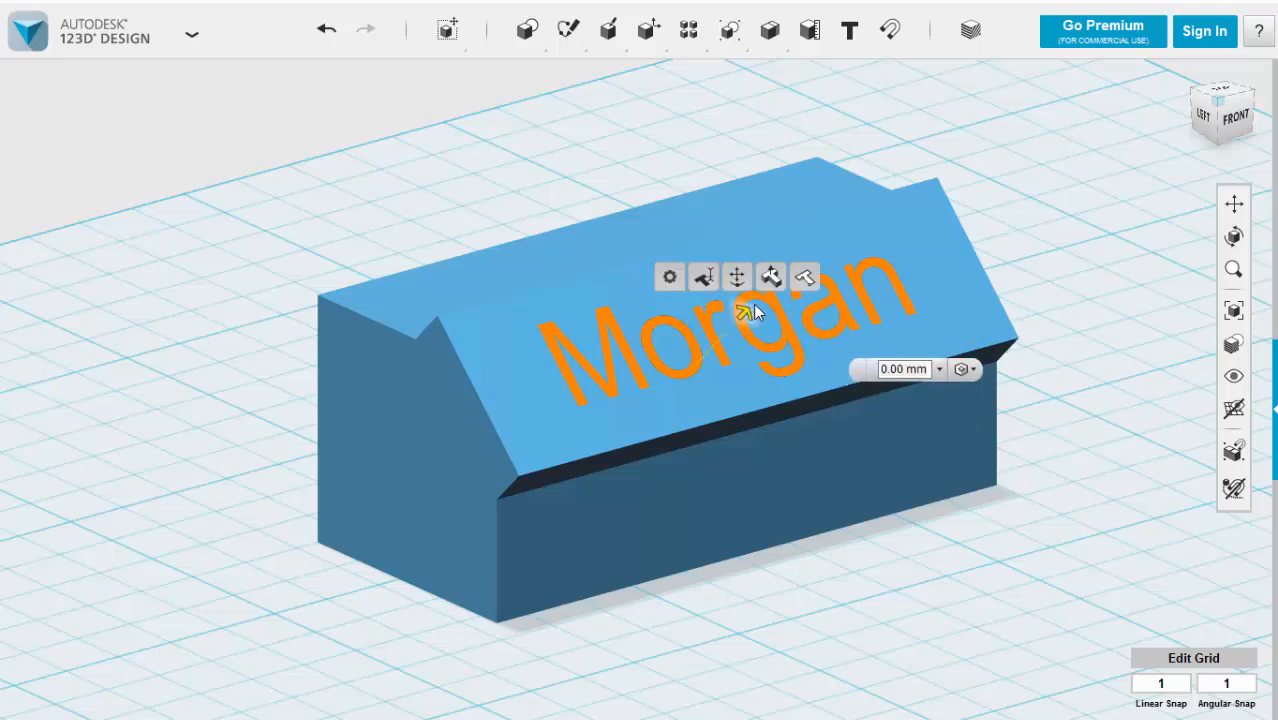
left_click_drag(772, 303, 772, 293)
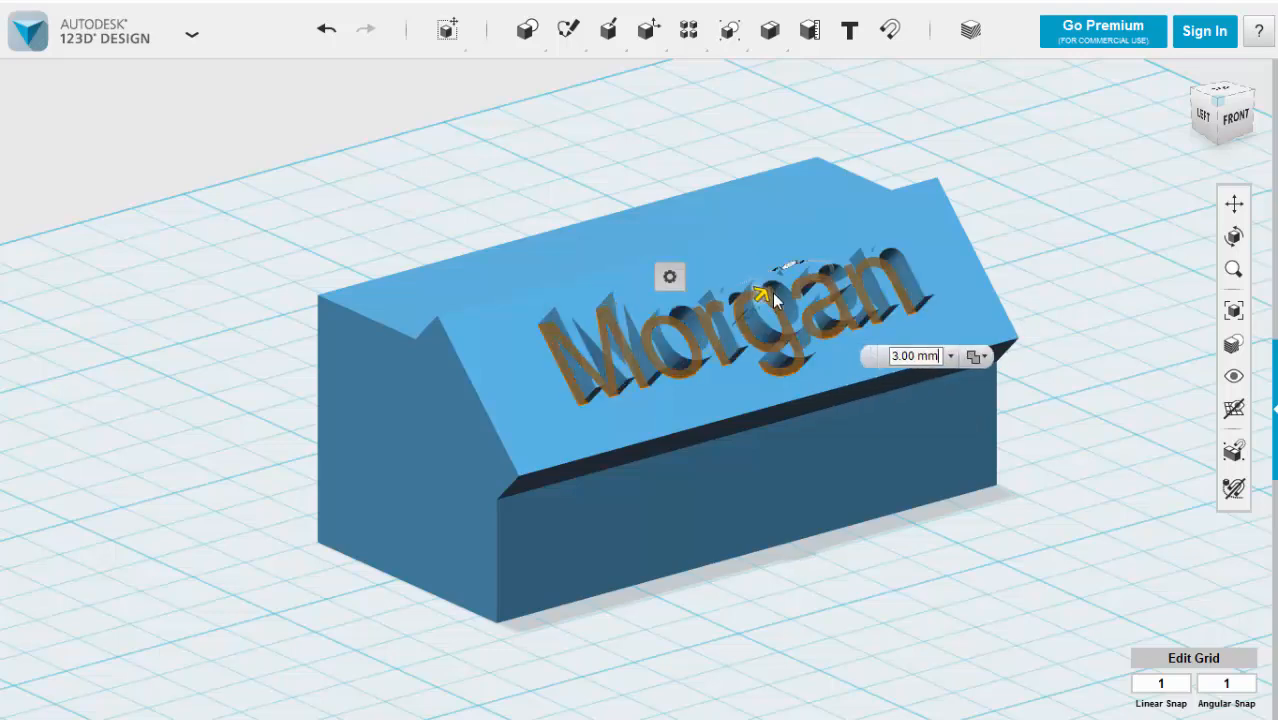
left_click(1025, 228)
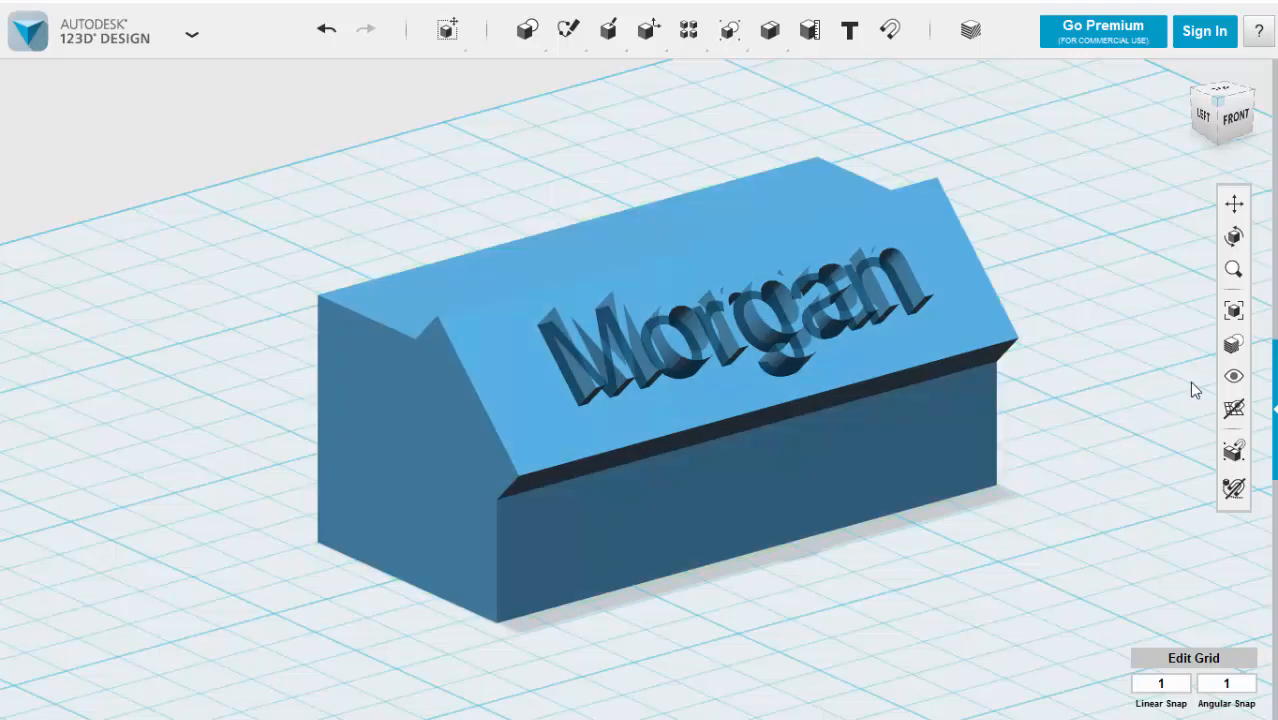
- Hide the sketches so only the solid with its raised lettering is displayed
mouse_move(1233, 344)
mouse_move(1236, 383)
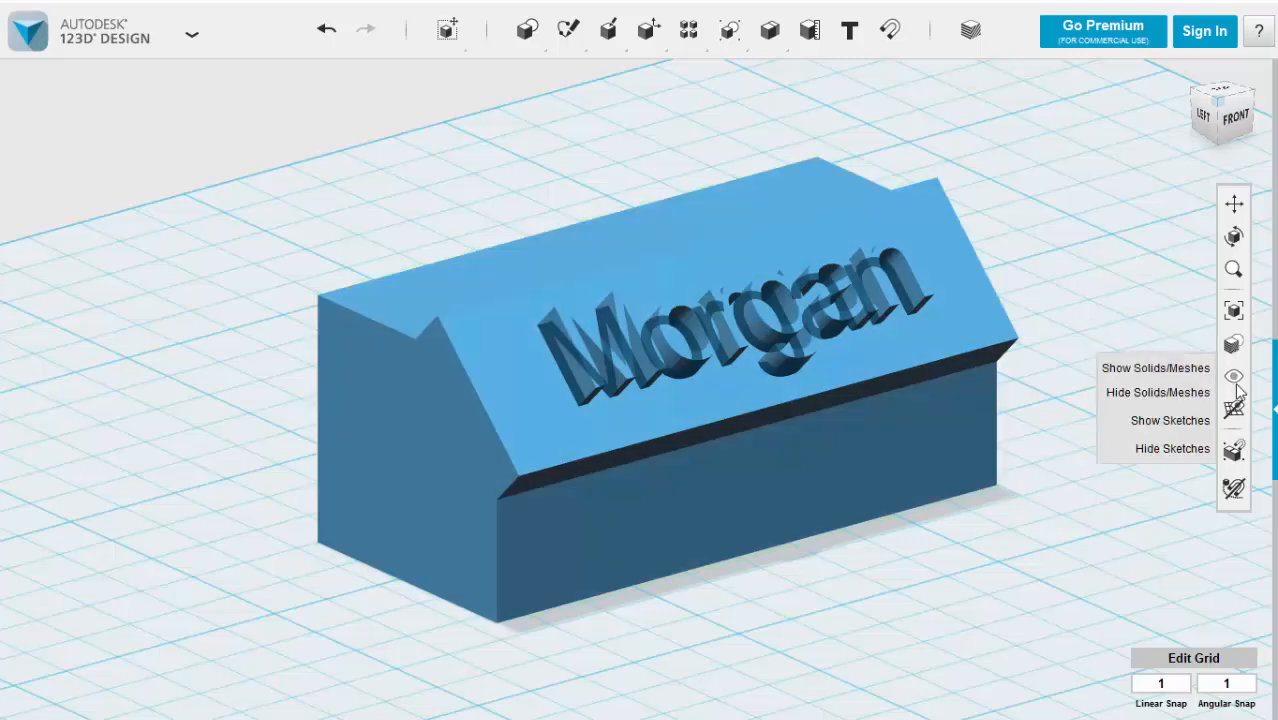
left_click(1171, 449)
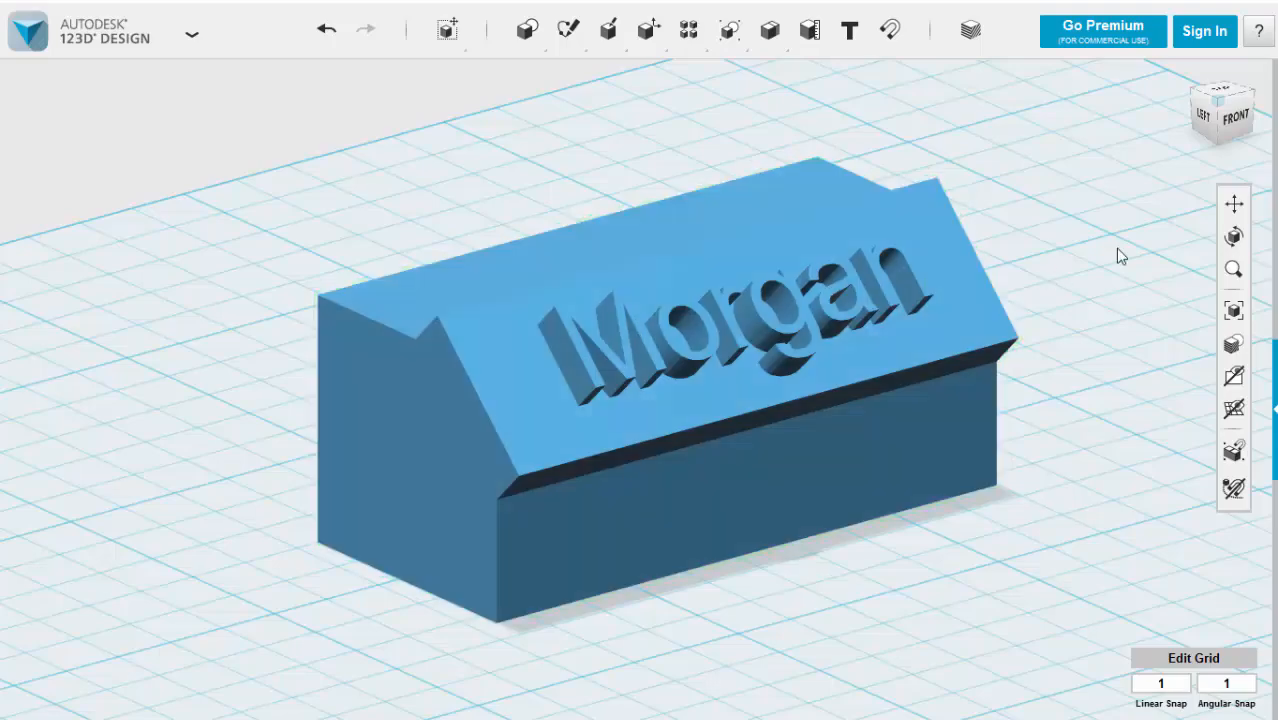
- Set the solid's display style to Materials and Outlines so its edges are drawn
mouse_move(1116, 248)
right_mouse_down()
mouse_move(976, 217)
mouse_move(930, 240)
mouse_move(1118, 242)
mouse_move(1124, 260)
mouse_move(1113, 249)
right_mouse_up()
mouse_move(1229, 345)
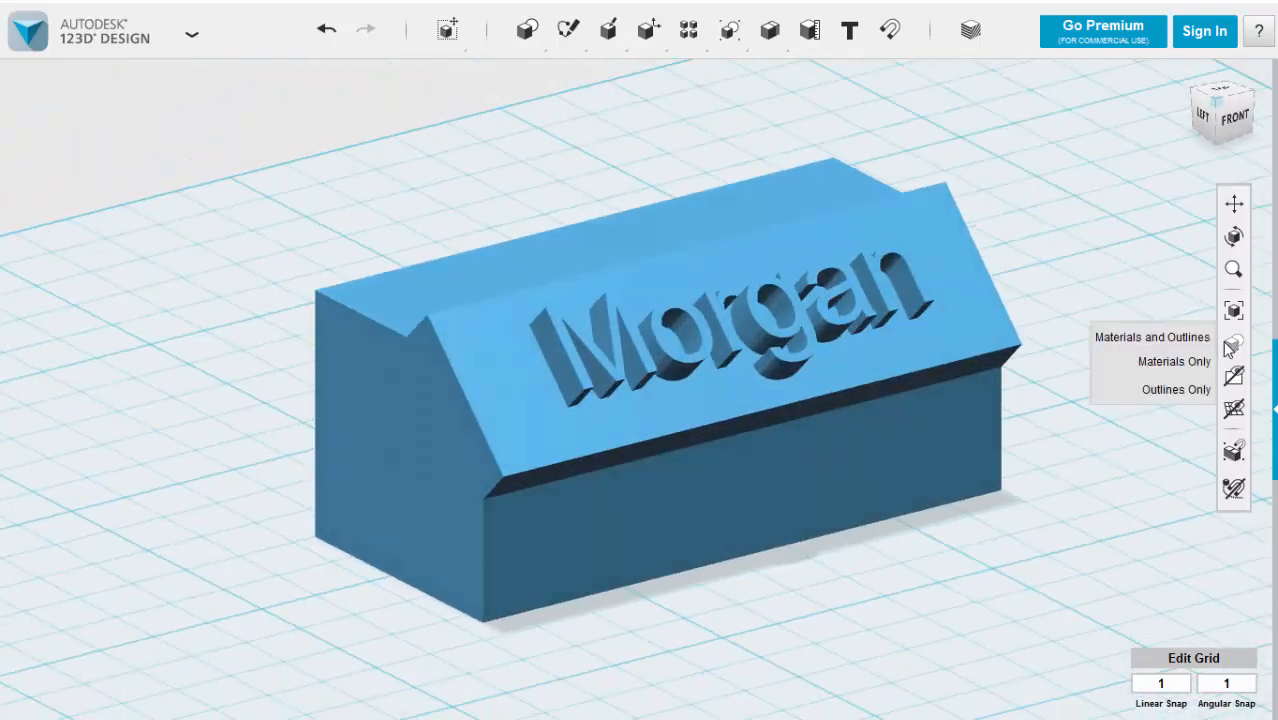
left_click(1138, 340)
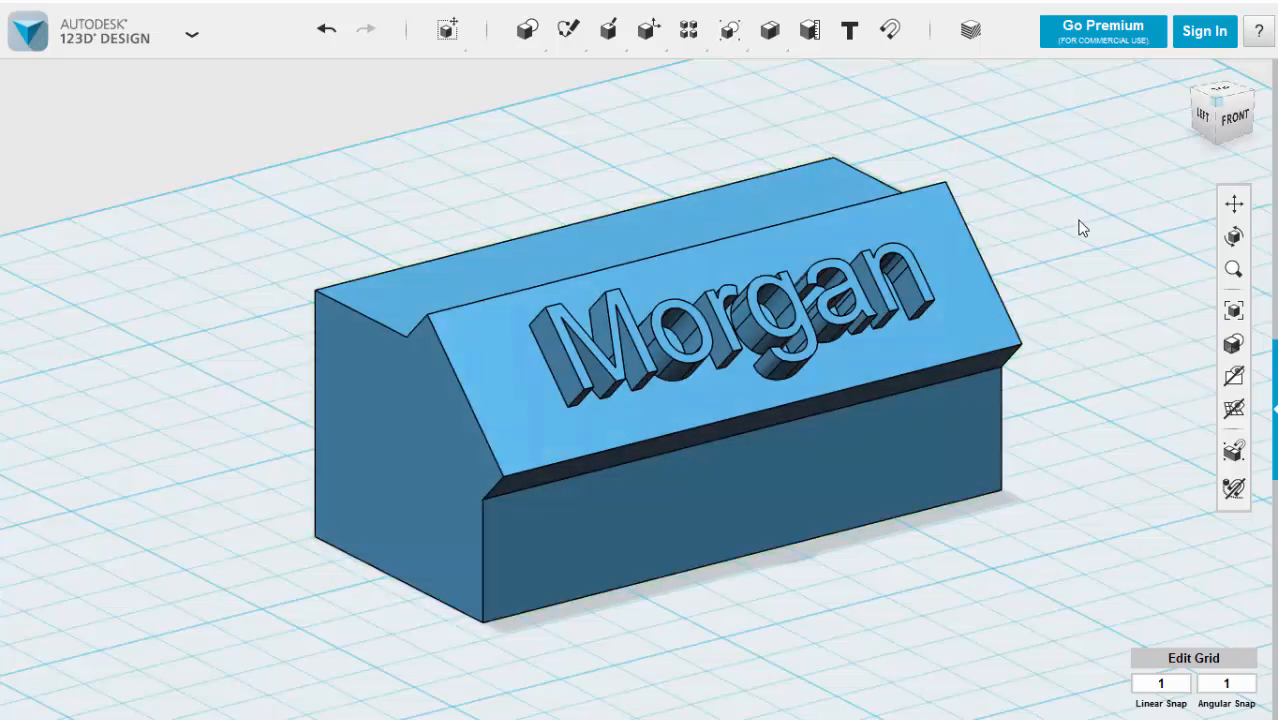
mouse_move(1081, 229)
right_mouse_down()
mouse_move(913, 205)
mouse_move(886, 236)
mouse_move(981, 289)
mouse_move(1044, 240)
mouse_move(1101, 223)
right_mouse_up()
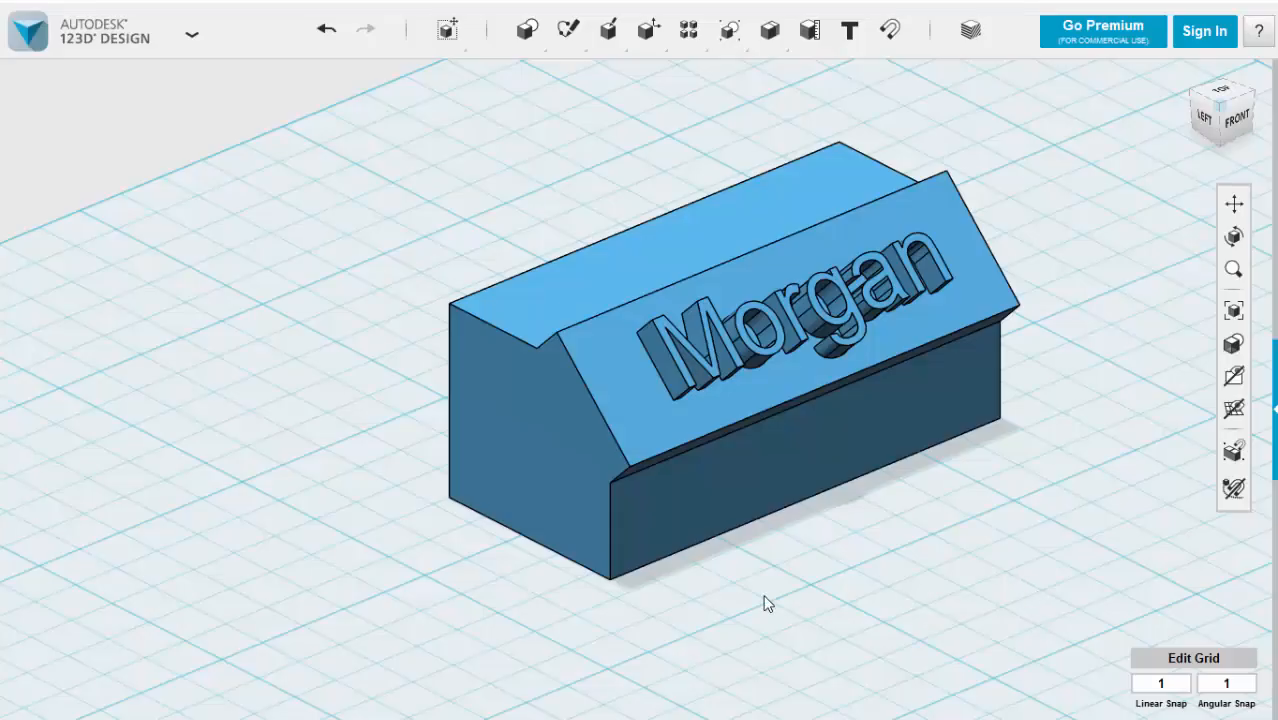
scroll(765, 603, "down", 3)
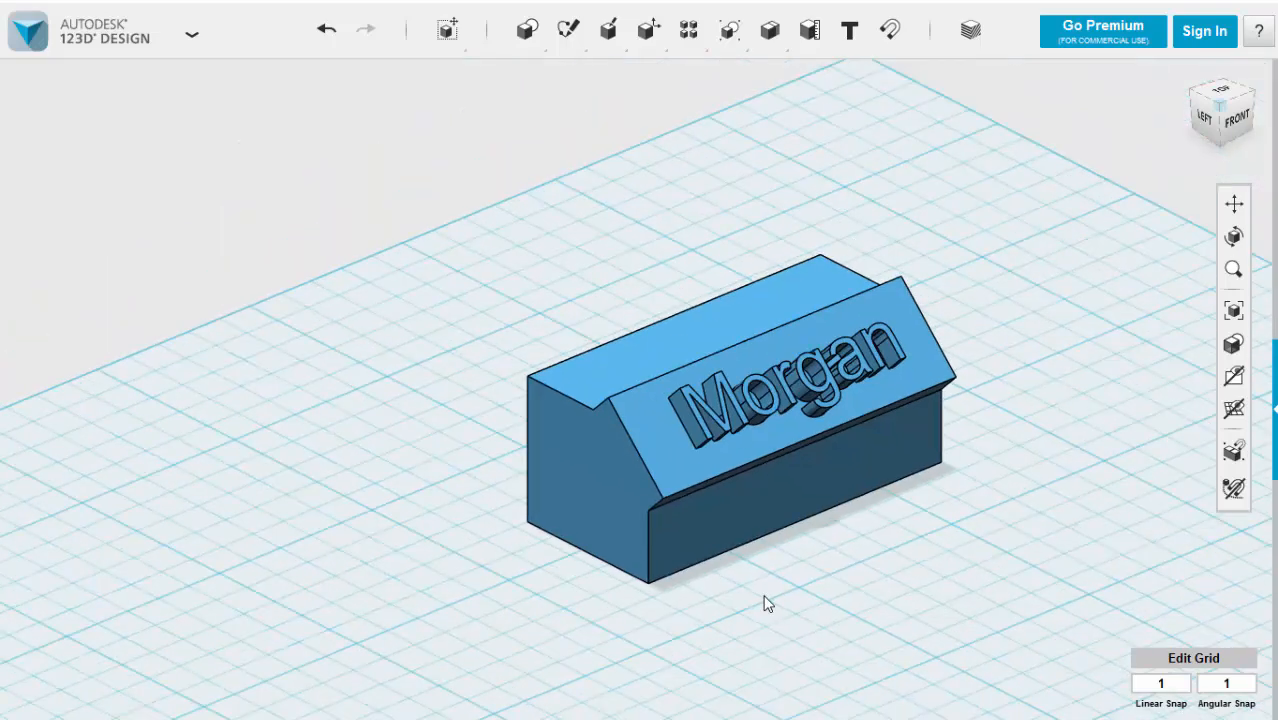
scroll(766, 603, "up", 1)
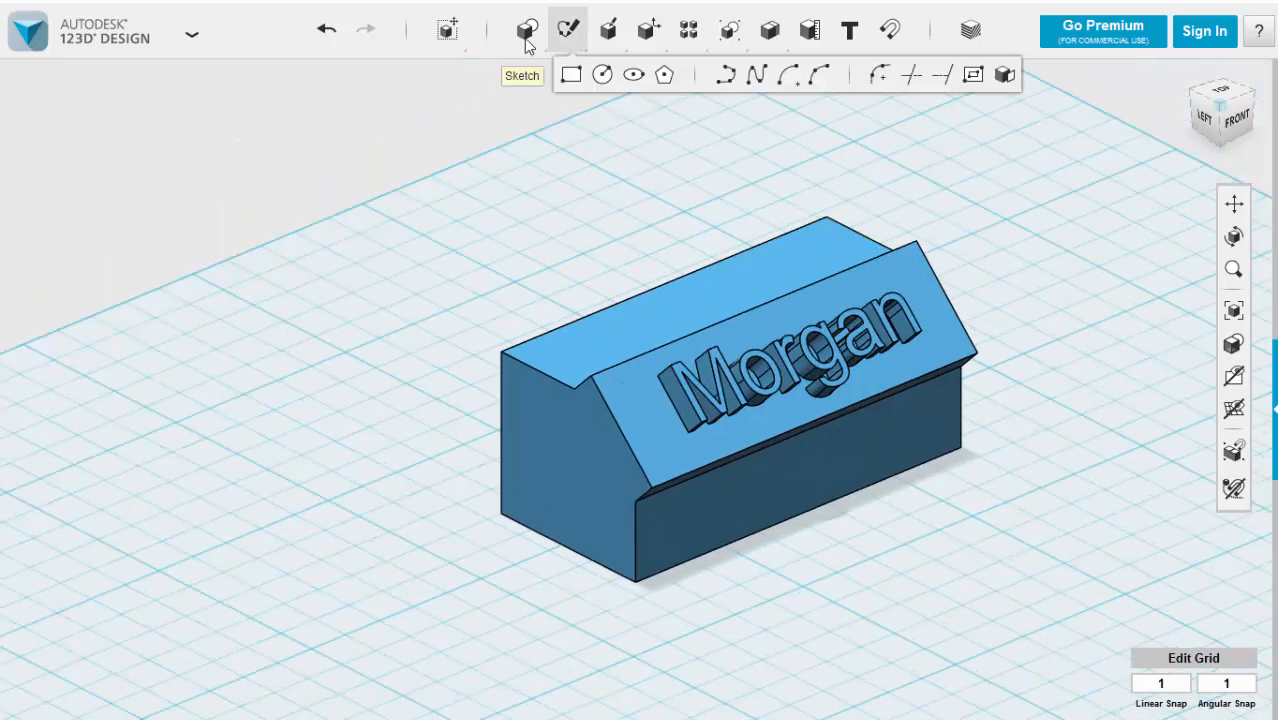
- Delete the box with its raised lettering to clear the workspace
mouse_move(534, 42)
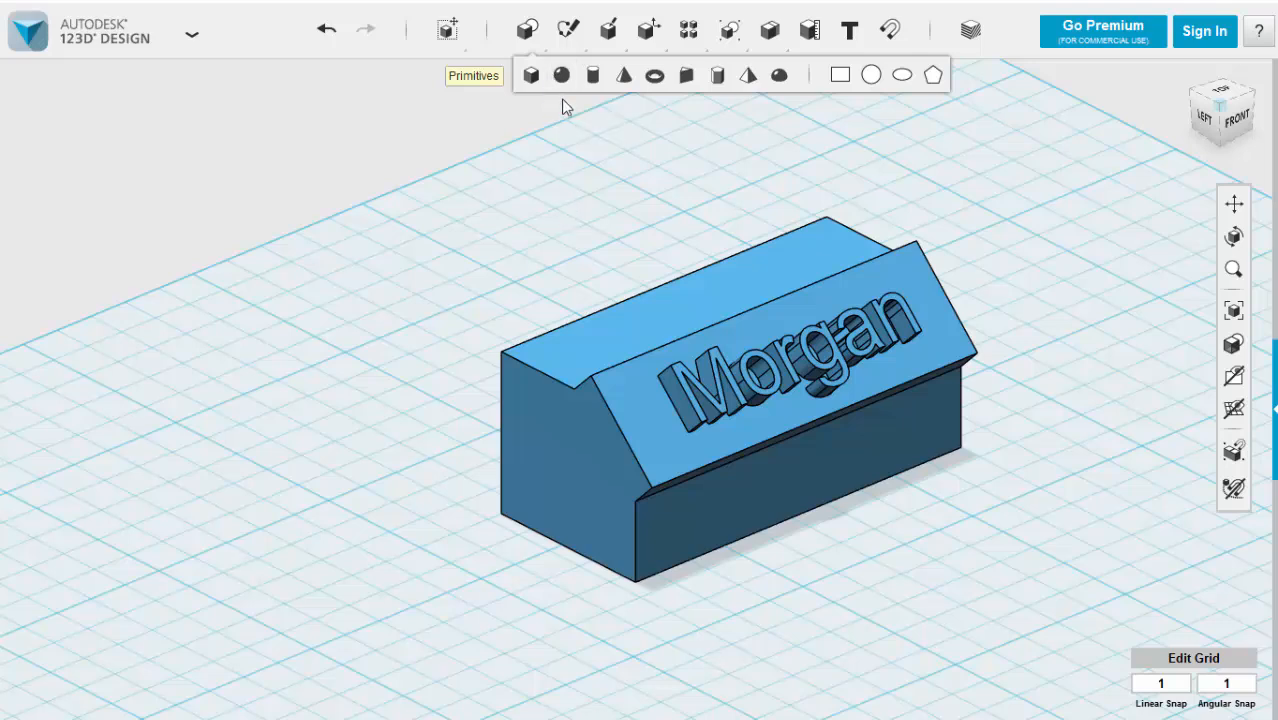
mouse_move(568, 30)
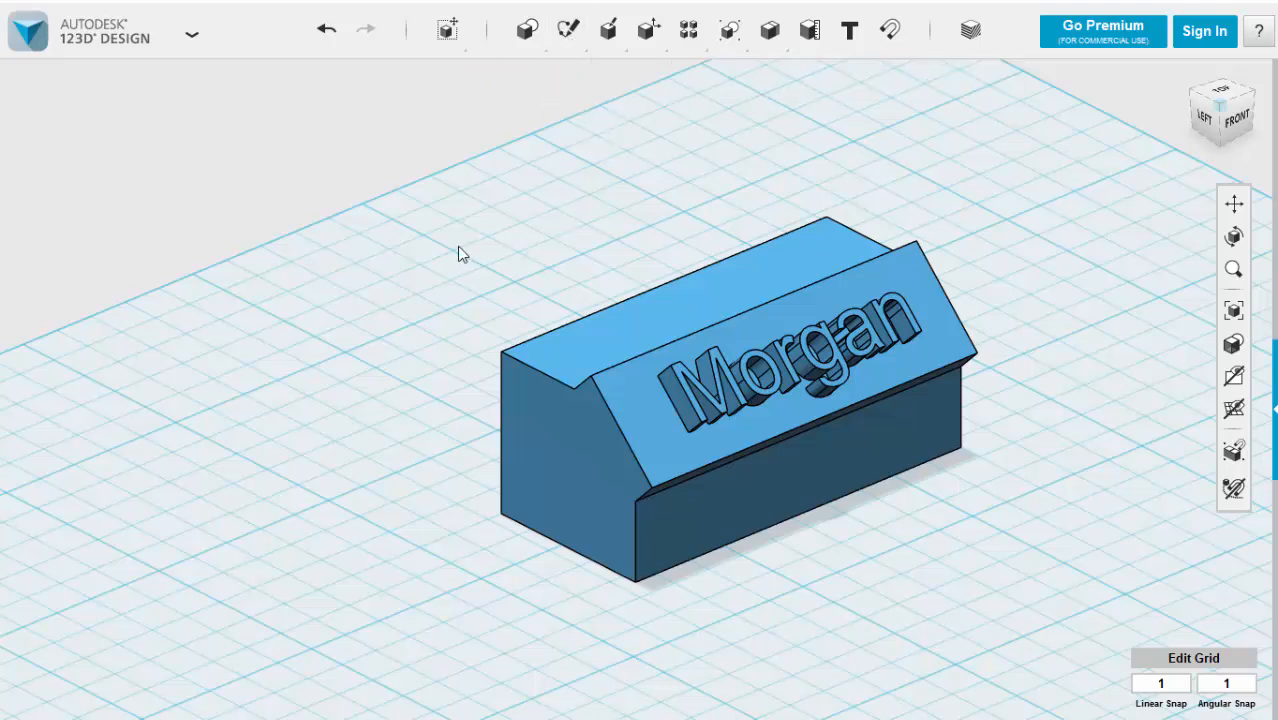
left_click_drag(383, 167, 1042, 652)
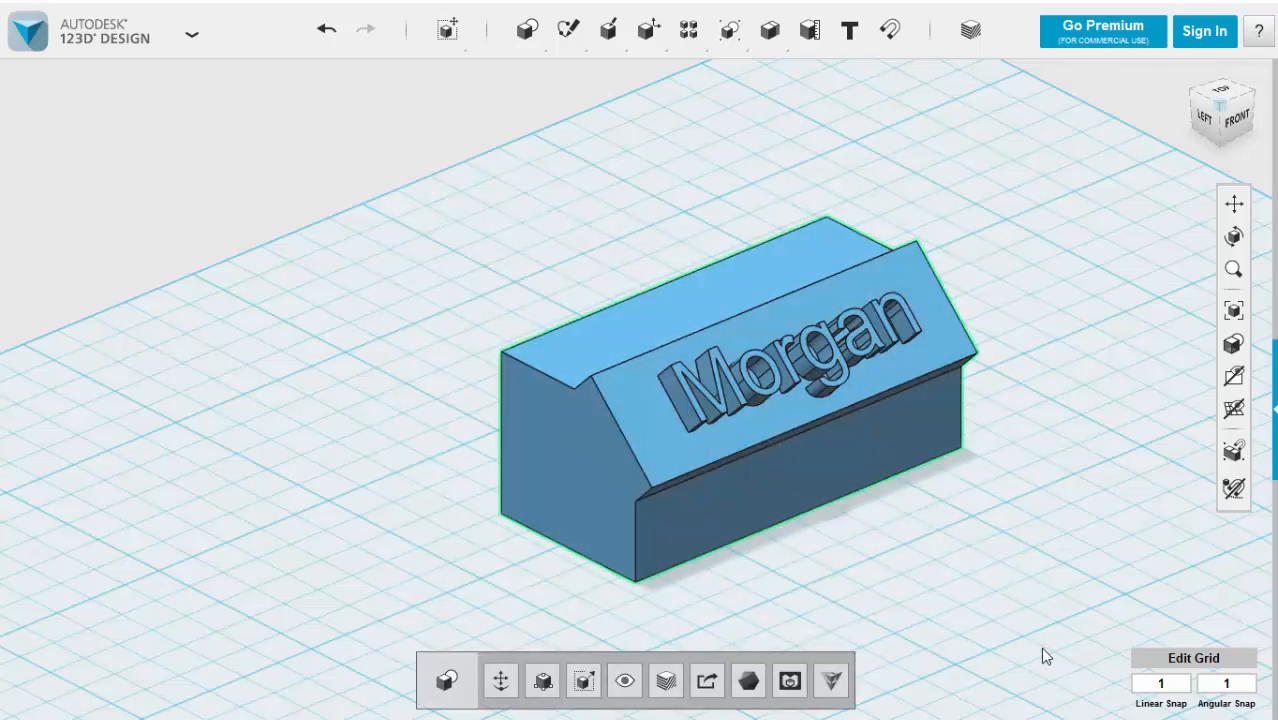
key("Delete")
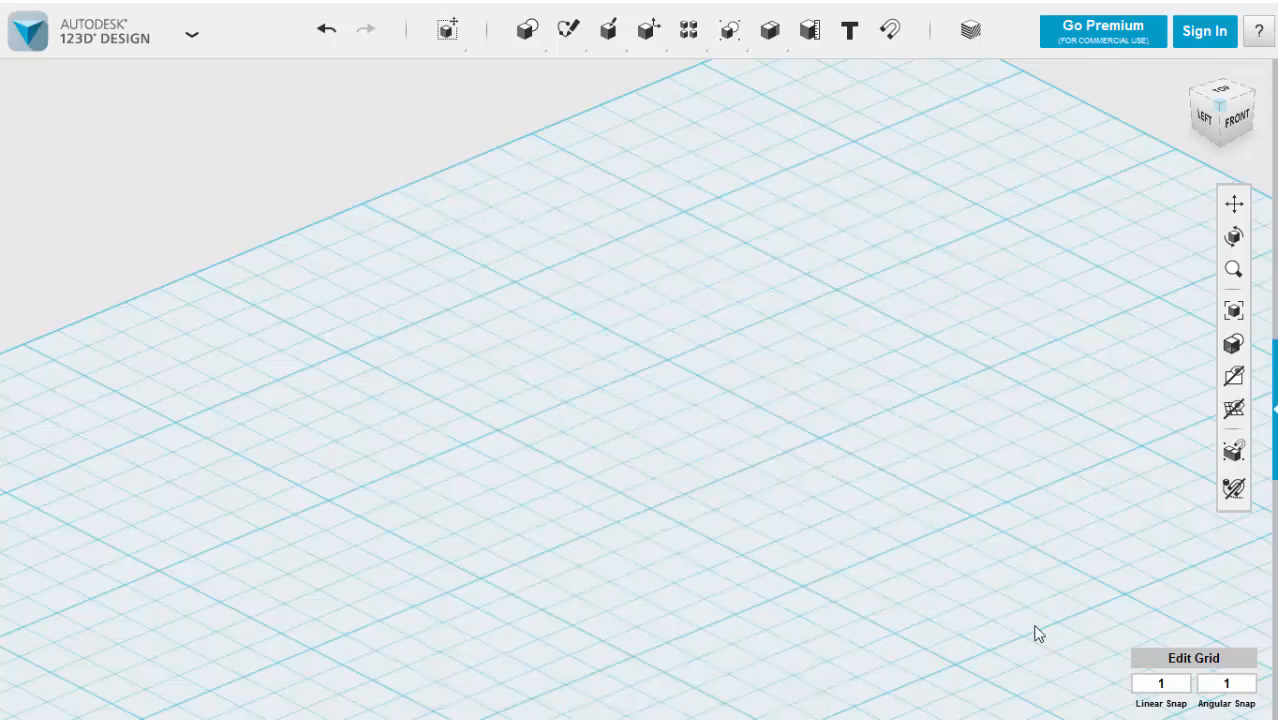
- In top view, sketch a closed, irregular twelve-sided polyline on the grid, starting near 75, 150 and spanning about 88 by 65 mm
scroll(877, 290, "up", 3)
scroll(877, 287, "down", 2)
scroll(778, 408, "up", 2)
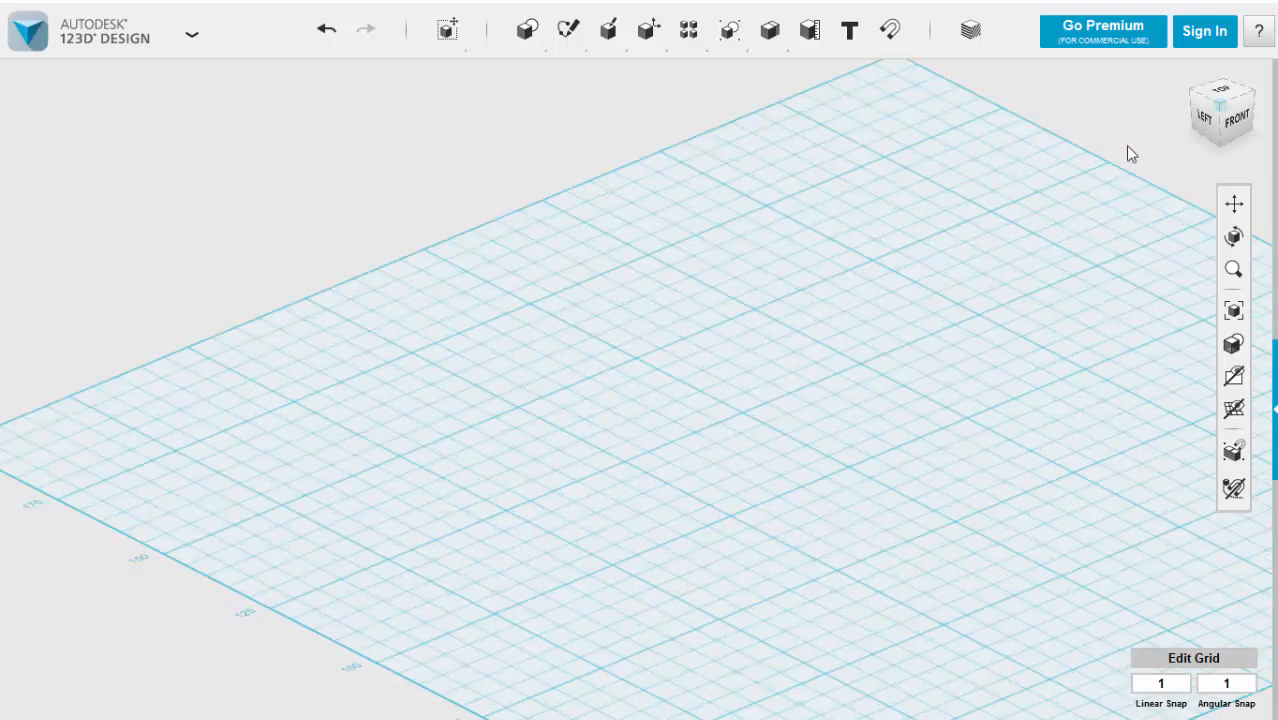
left_click(1219, 91)
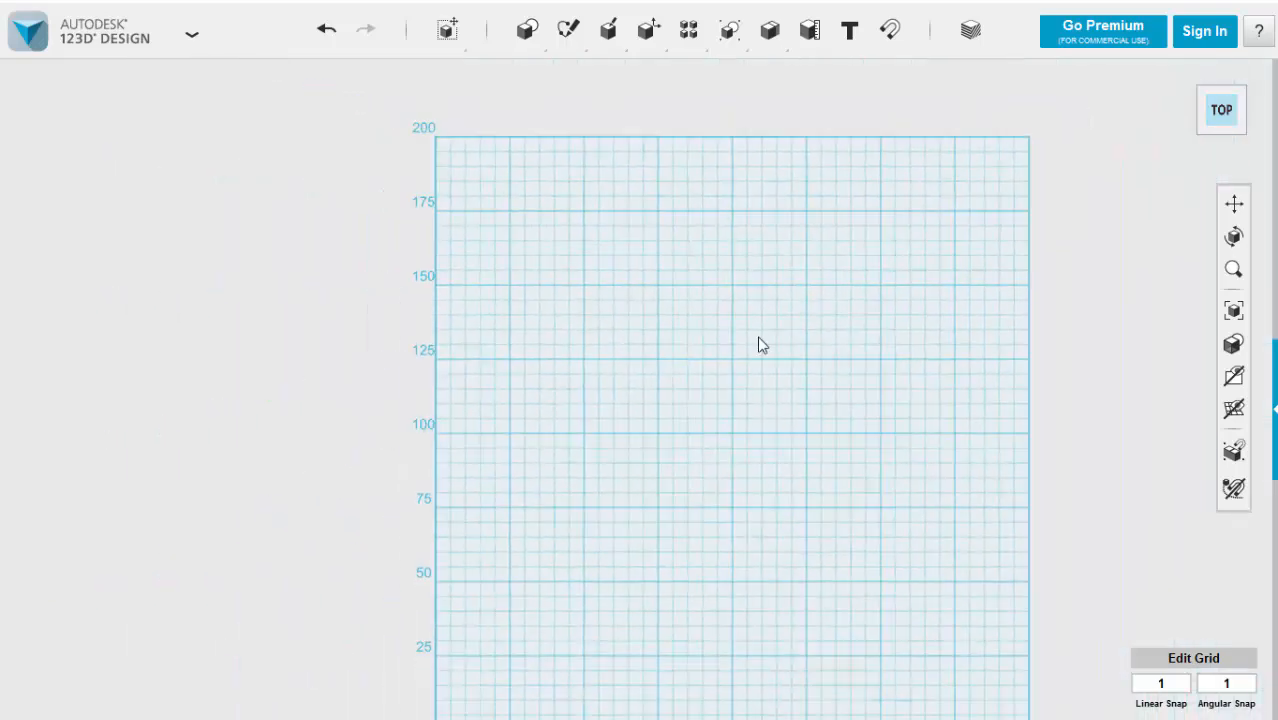
middle_click_drag(759, 338, 748, 295)
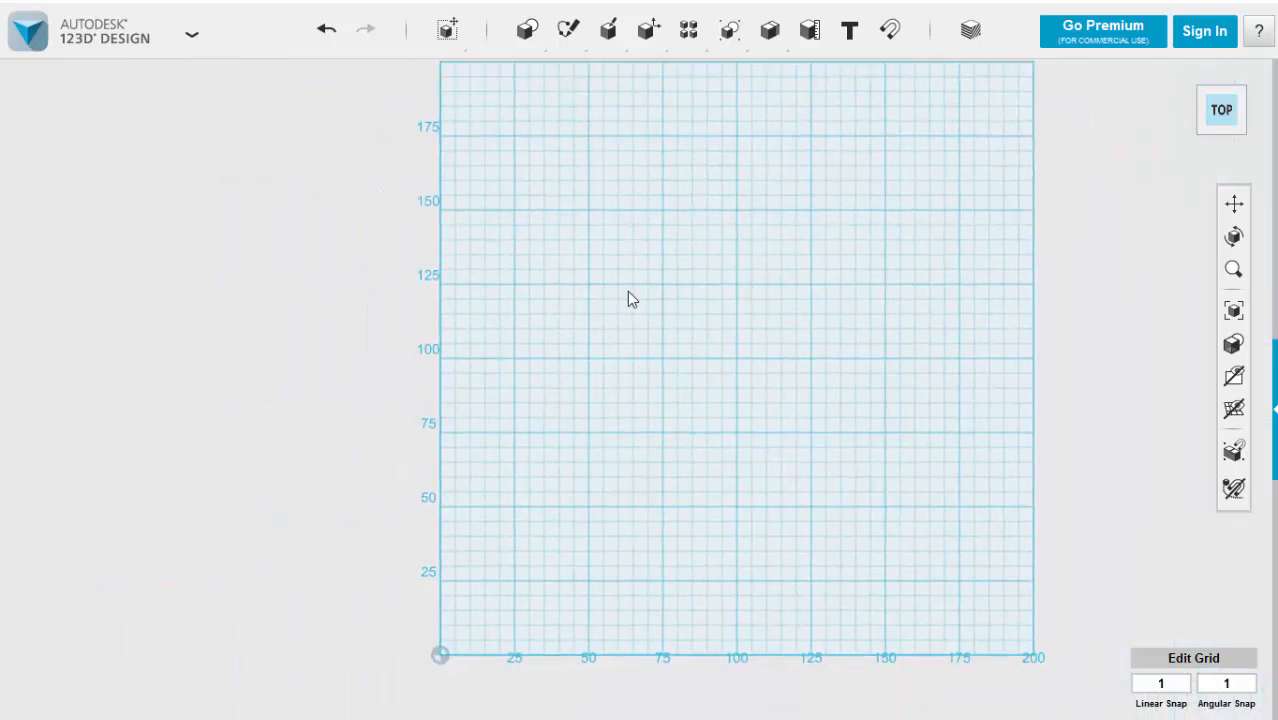
mouse_move(568, 32)
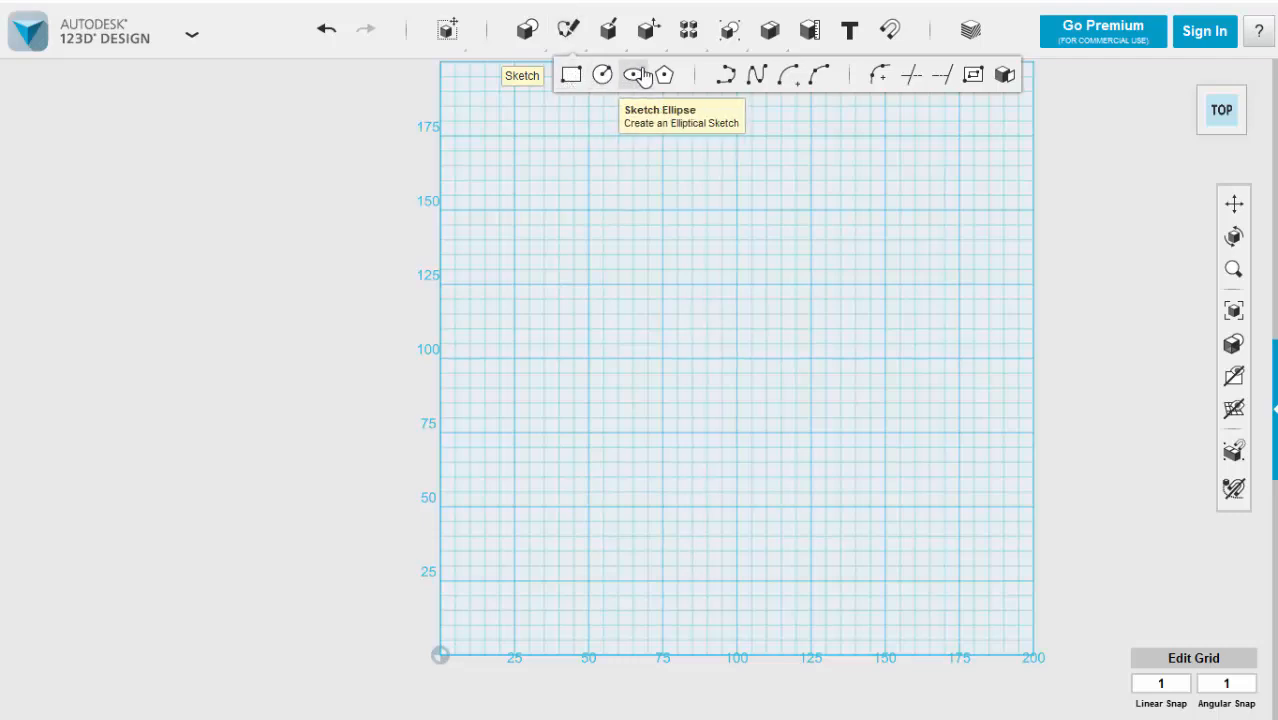
left_click(727, 77)
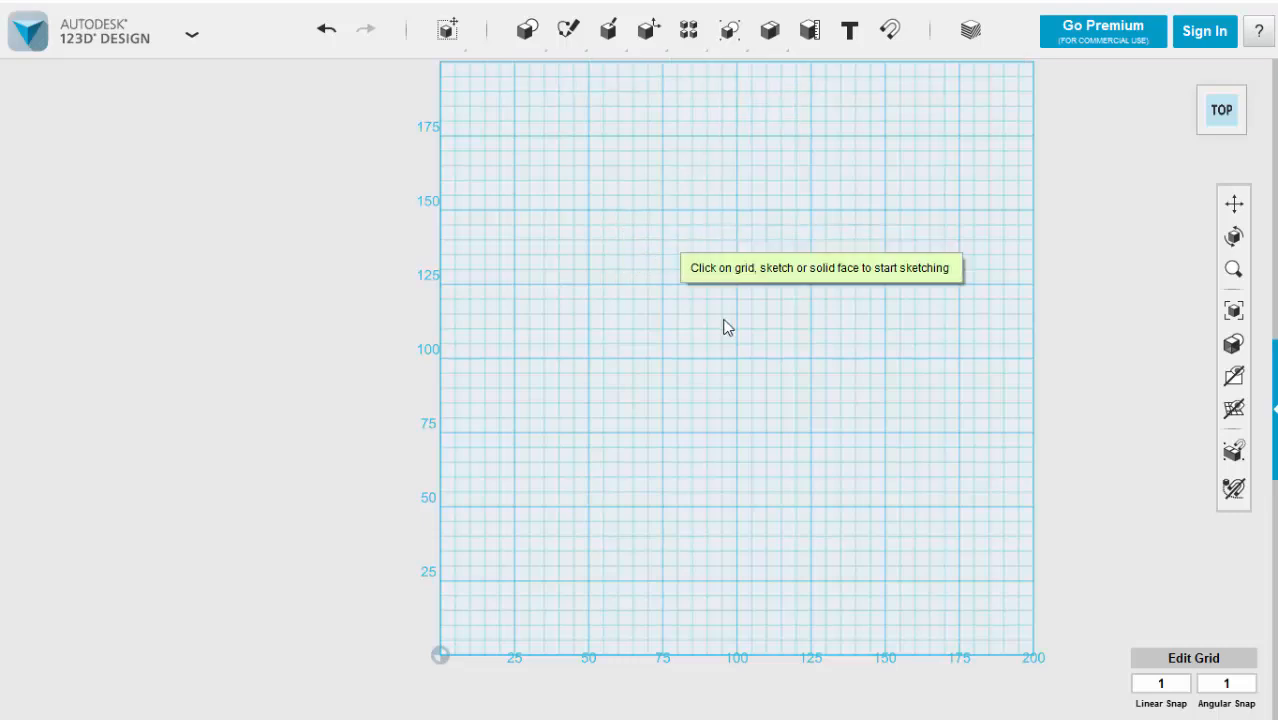
left_click(627, 281)
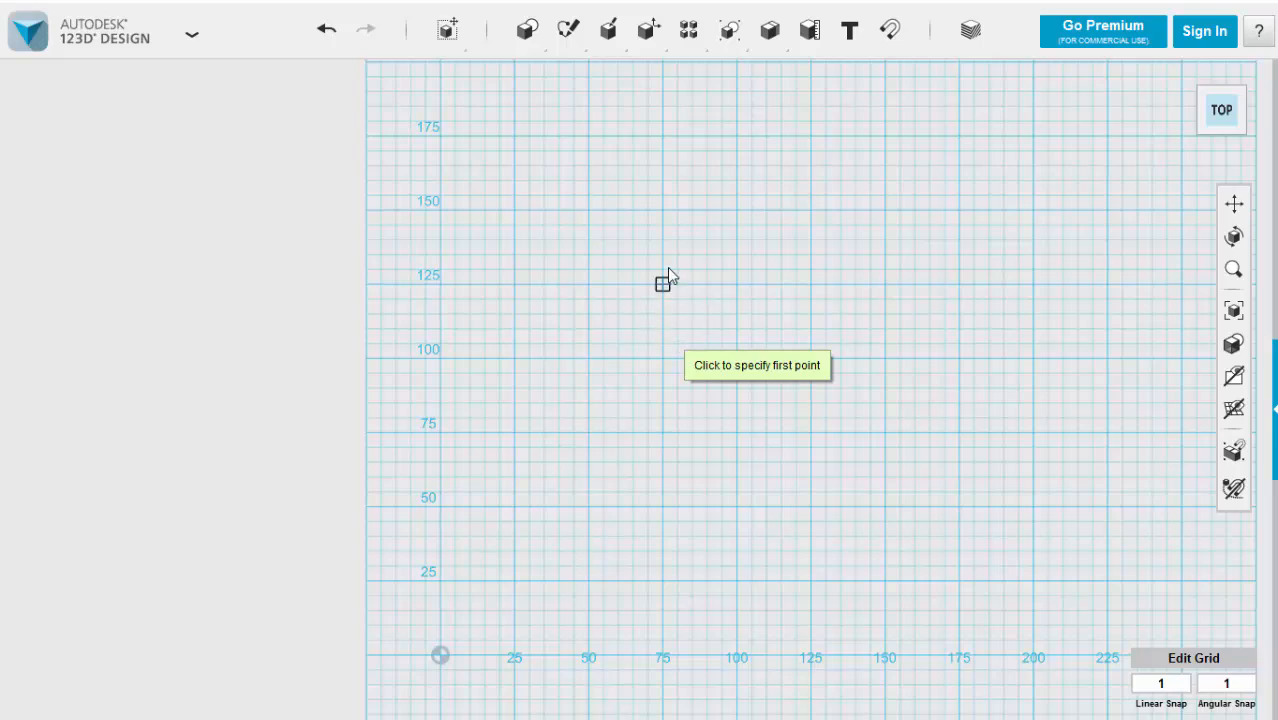
left_click(666, 214)
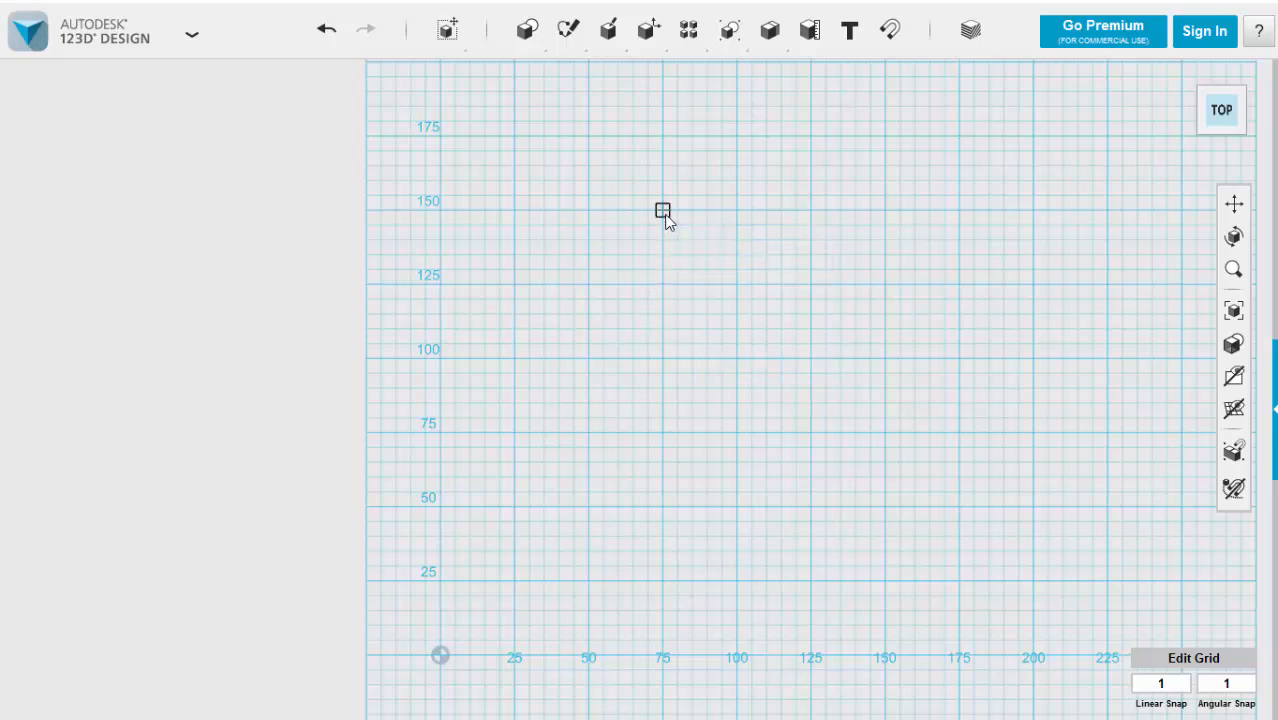
left_click(737, 210)
left_click(737, 270)
left_click(782, 297)
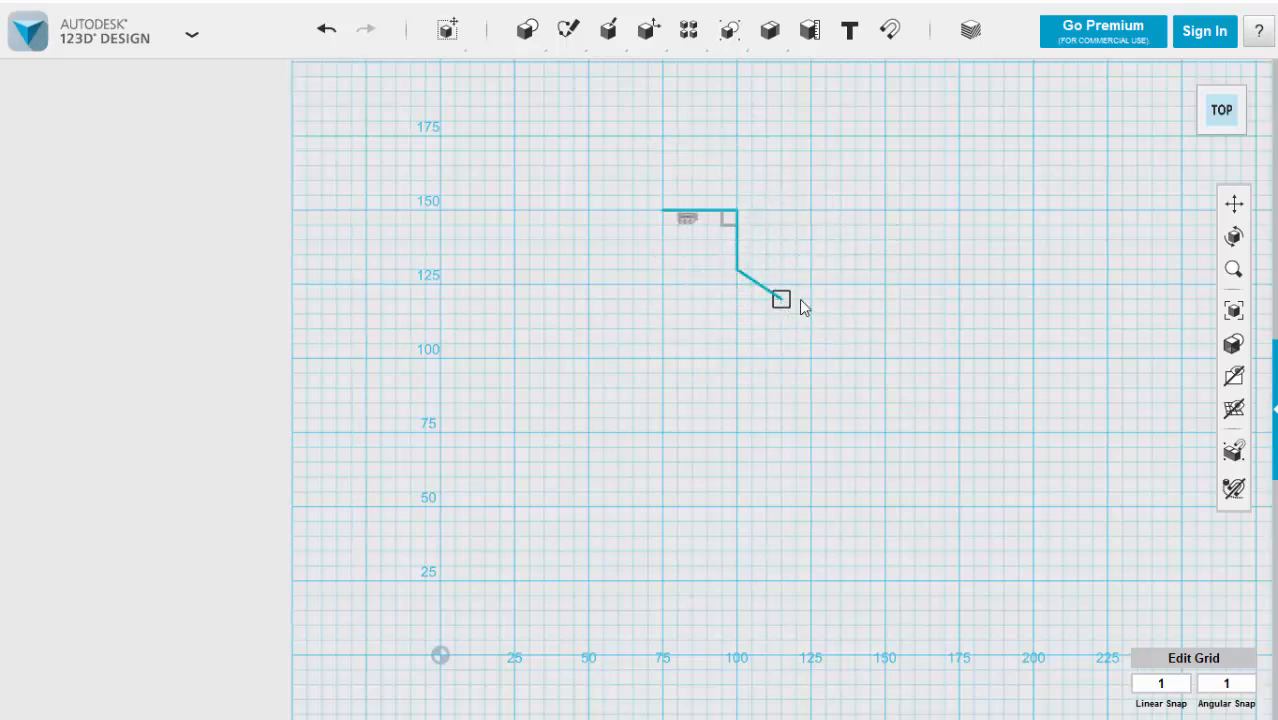
left_click(840, 297)
left_click(813, 371)
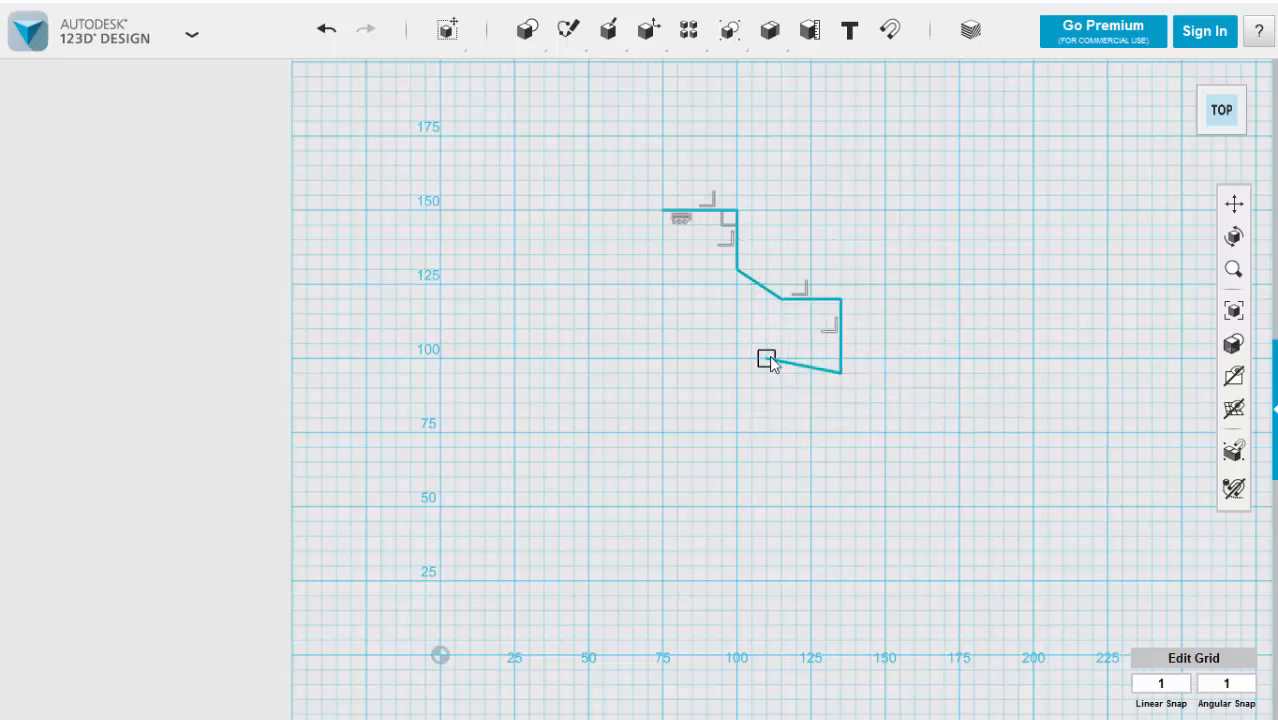
left_click(768, 356)
left_click(708, 401)
left_click(617, 402)
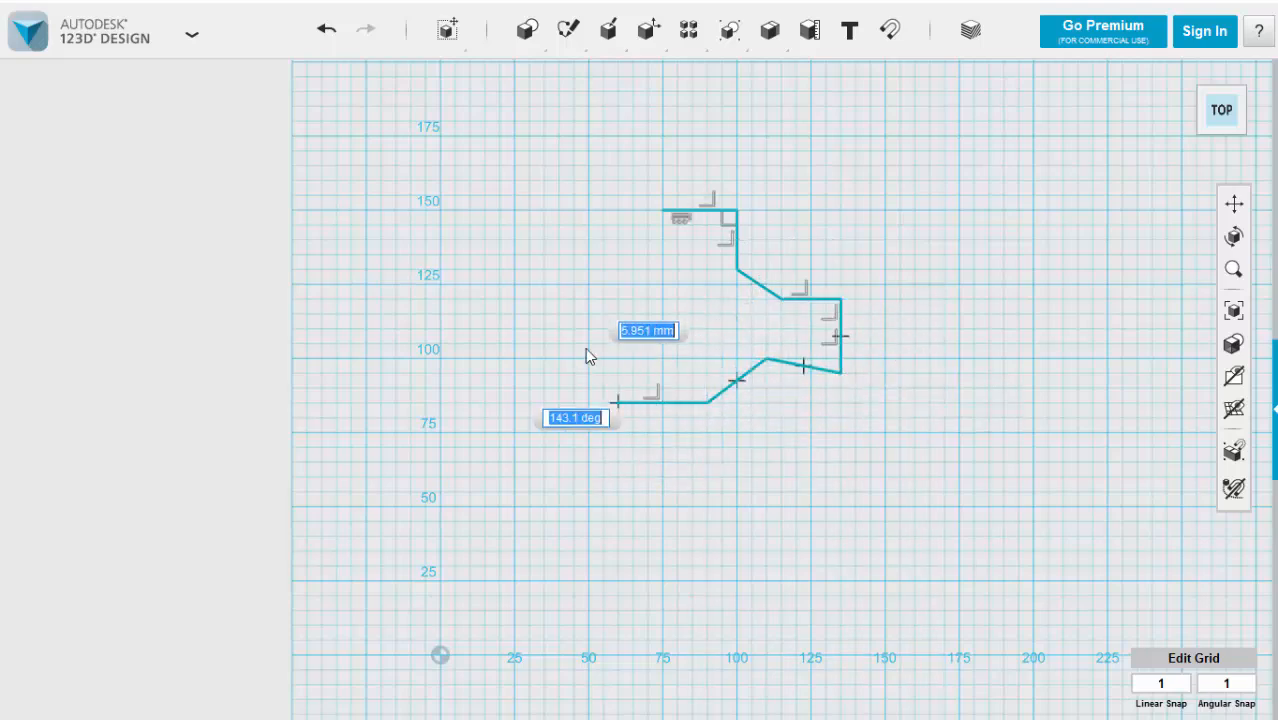
left_click(580, 335)
left_click(580, 269)
left_click(665, 285)
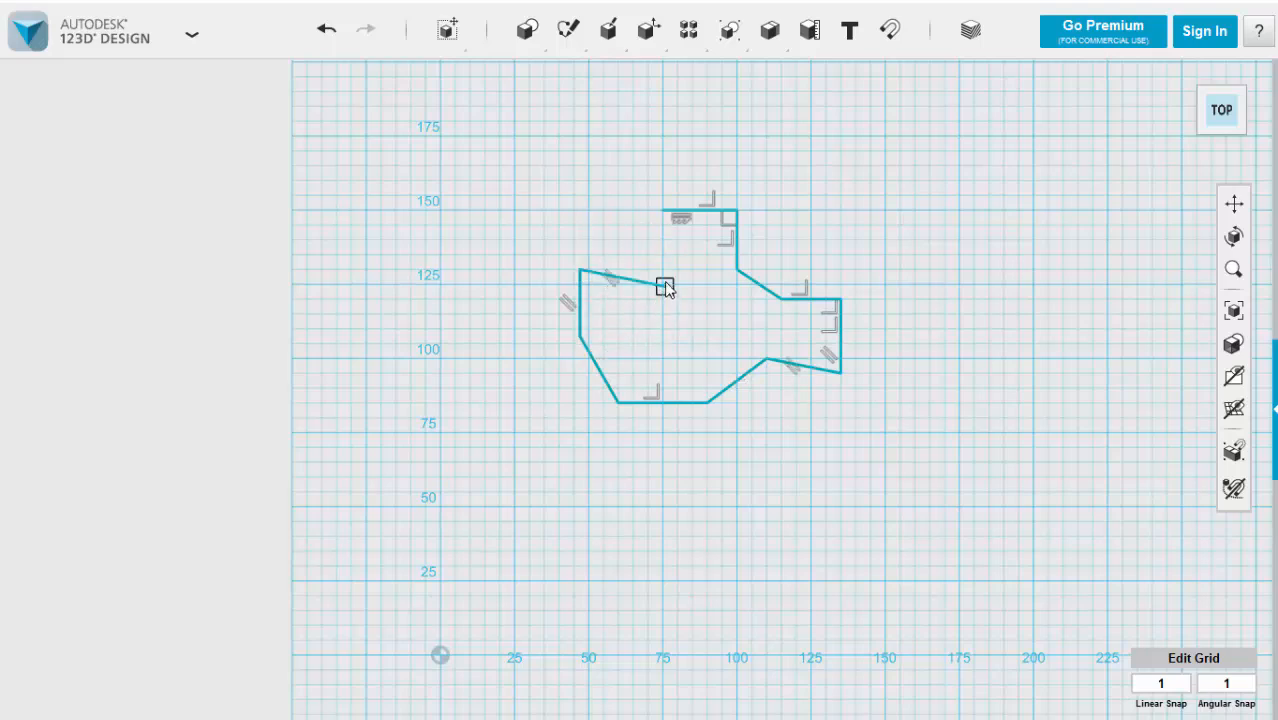
left_click(661, 212)
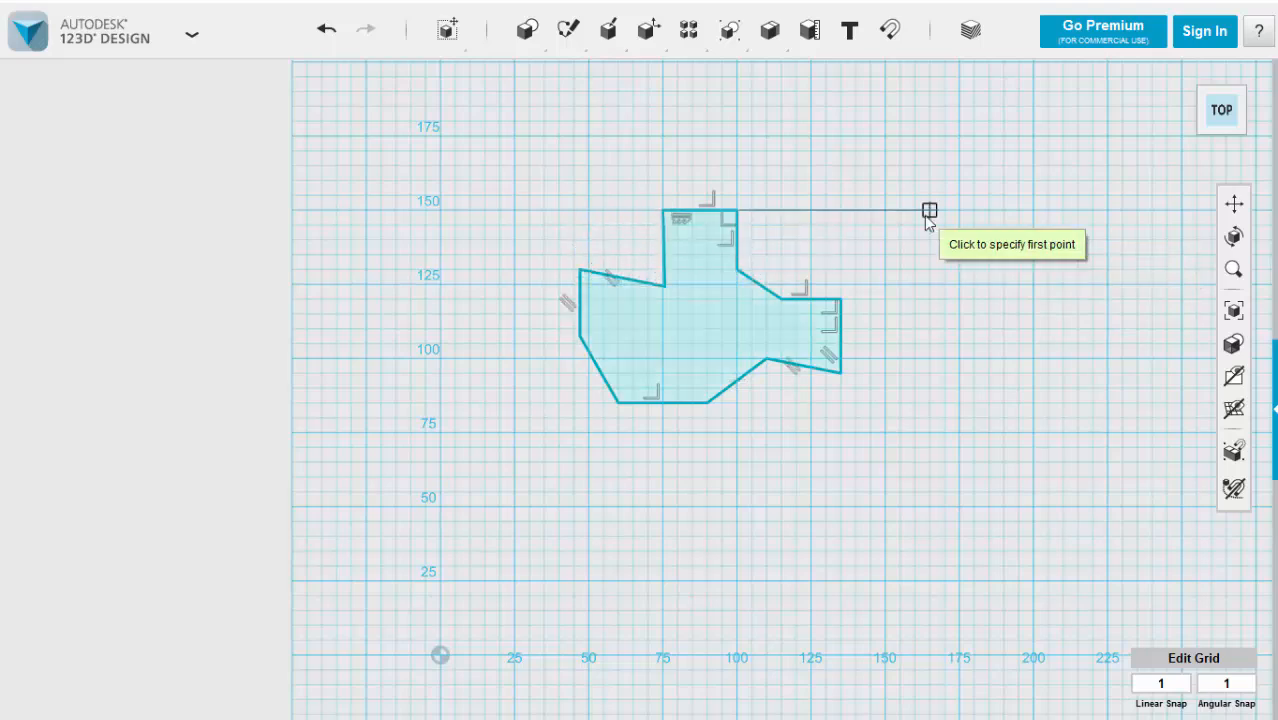
key("Escape")
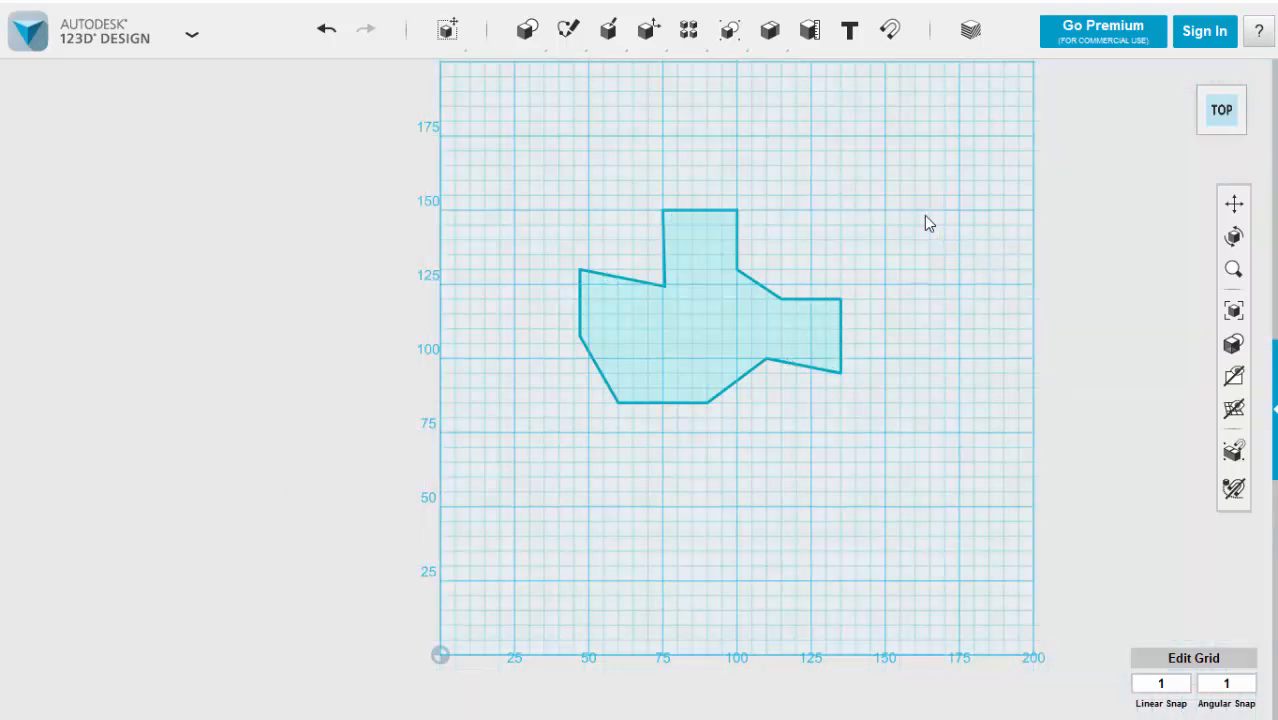
- From the home view, extrude the closed polyline profile upward by 40 mm
left_click(705, 240)
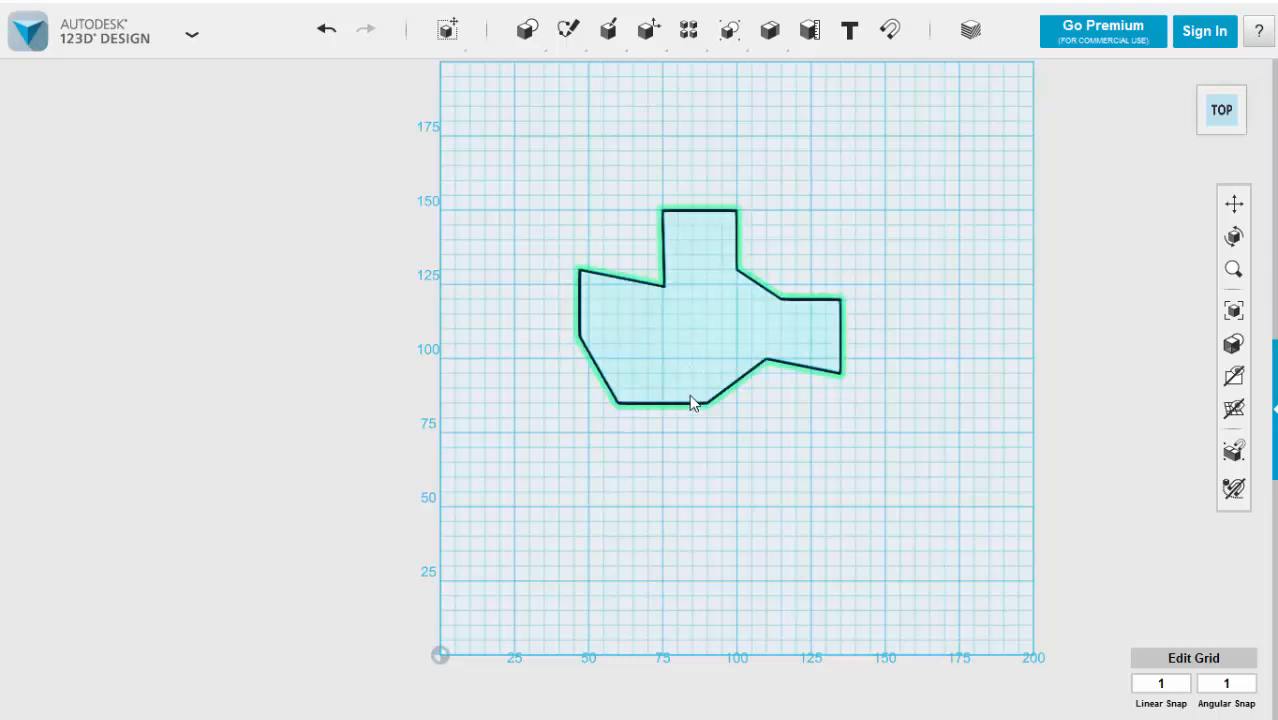
left_click(884, 236)
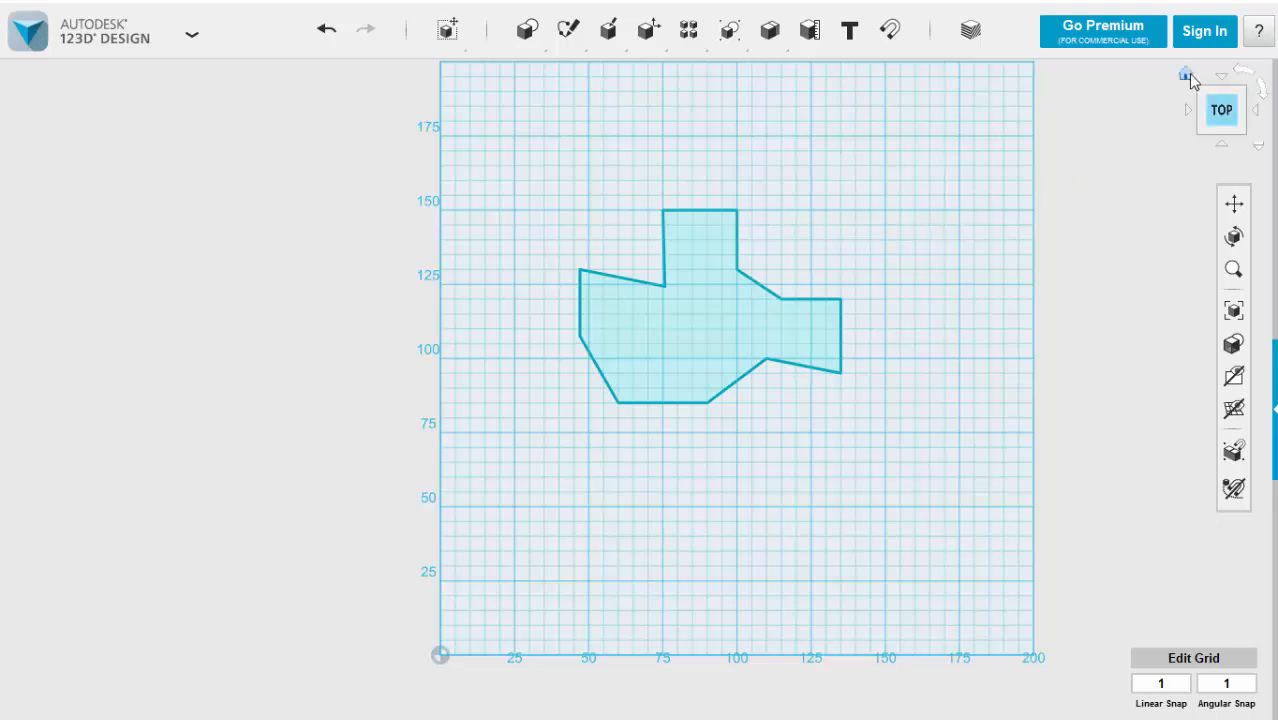
left_click(1186, 76)
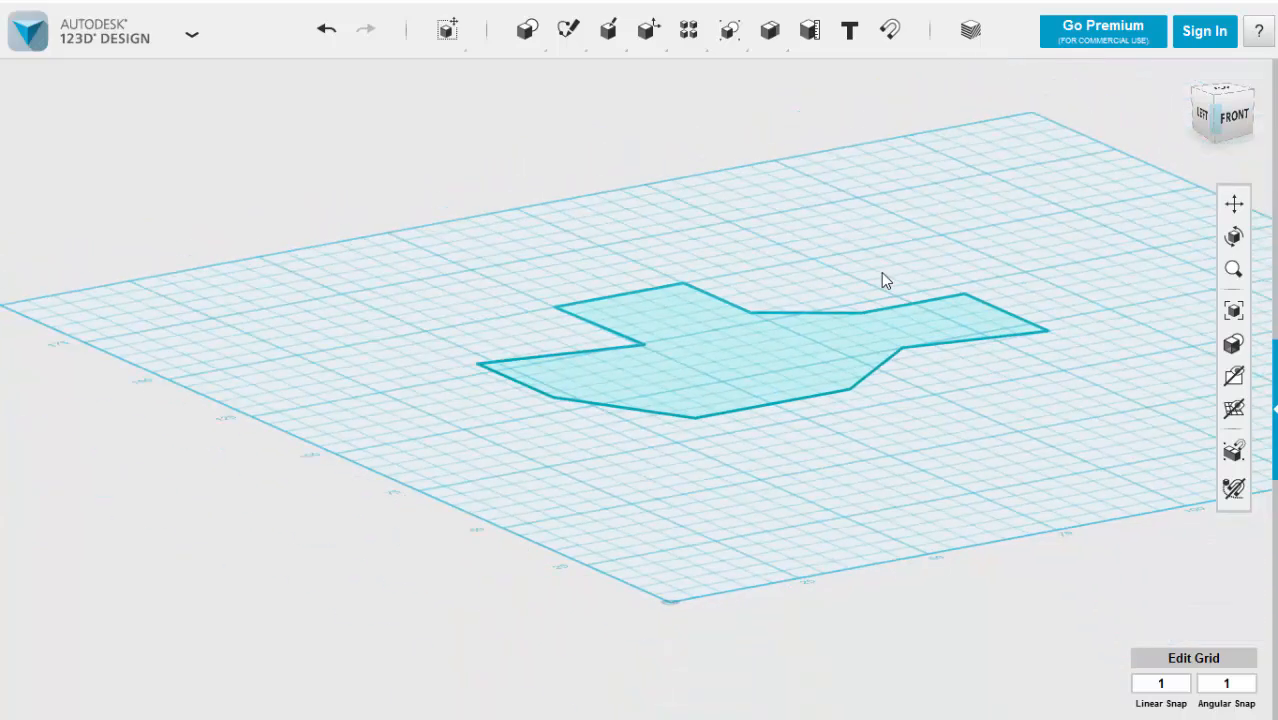
left_click(786, 361)
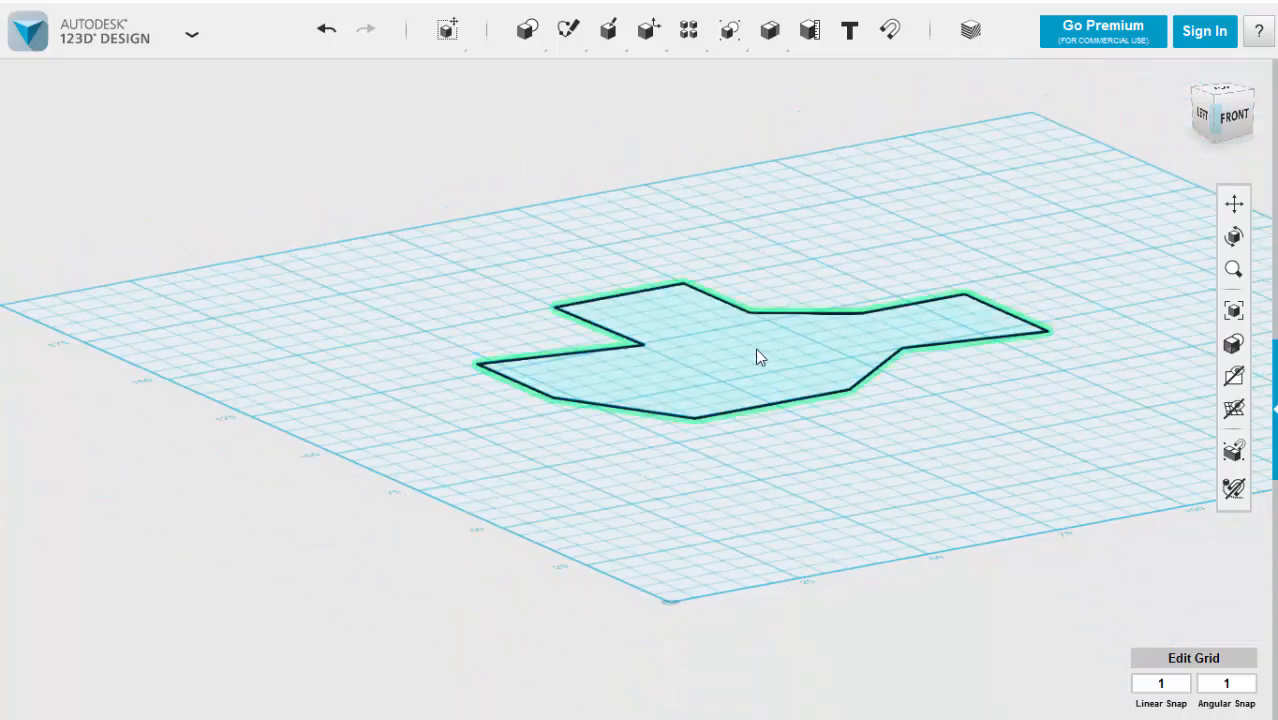
left_click(757, 357)
mouse_move(789, 432)
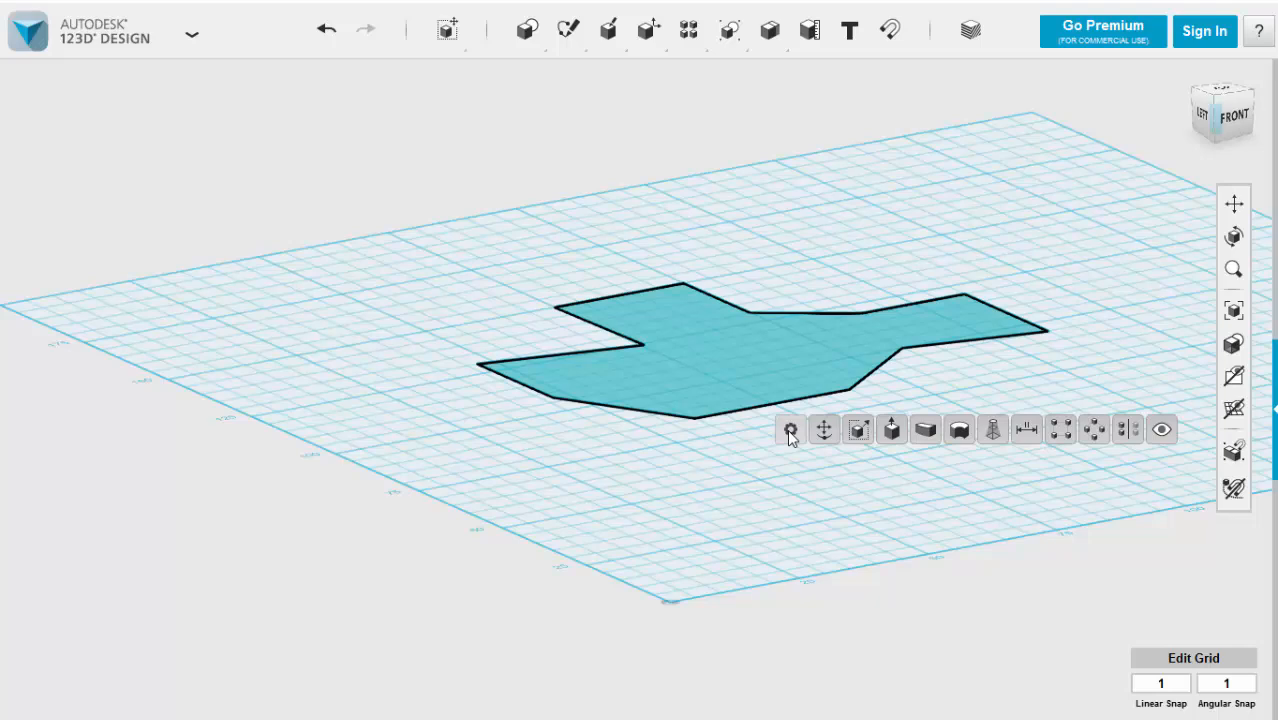
left_click(893, 430)
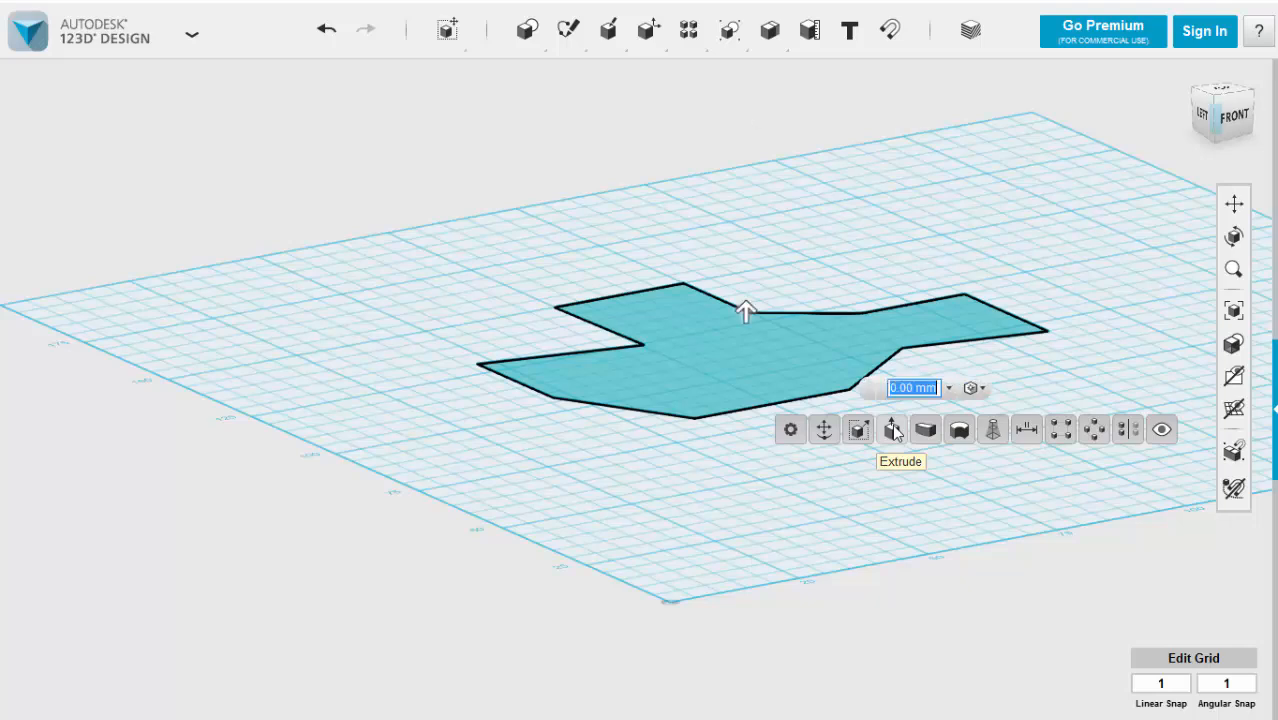
left_click(742, 303)
left_click_drag(747, 243, 752, 68)
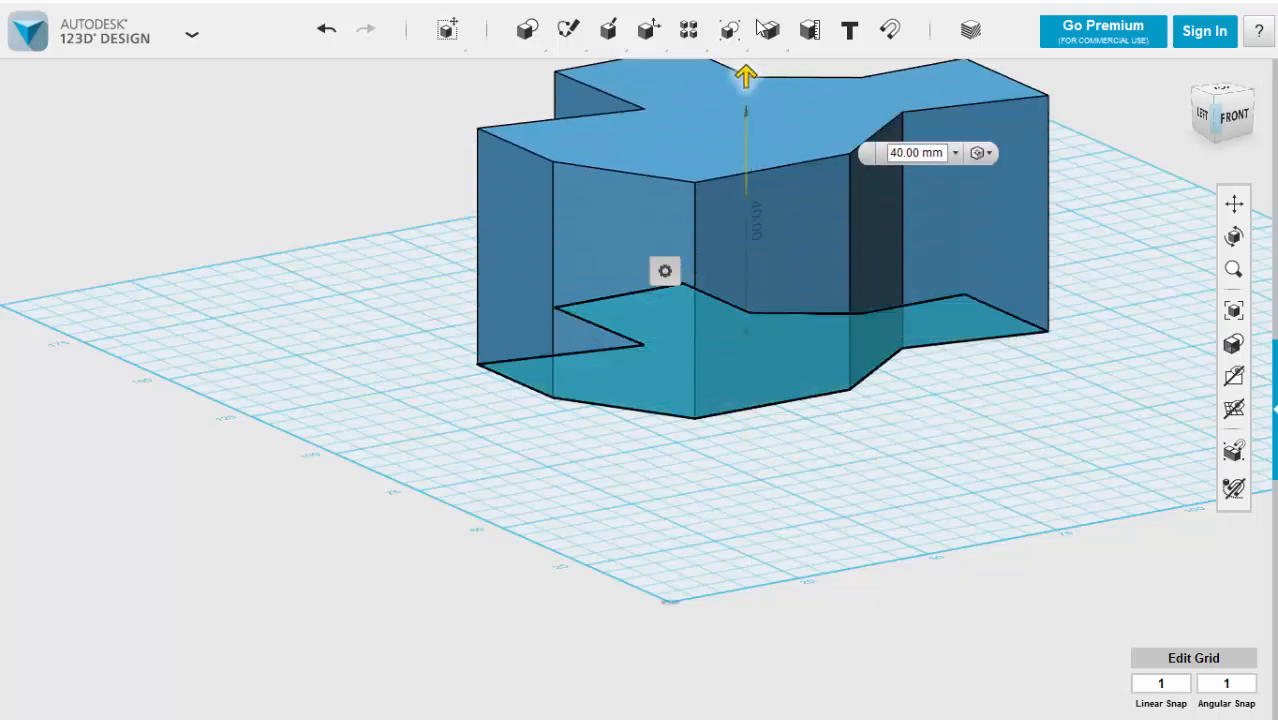
left_click(1097, 111)
- Hide the sketches so only the extruded polygonal solid is displayed on the grid
scroll(1102, 160, "down", 5)
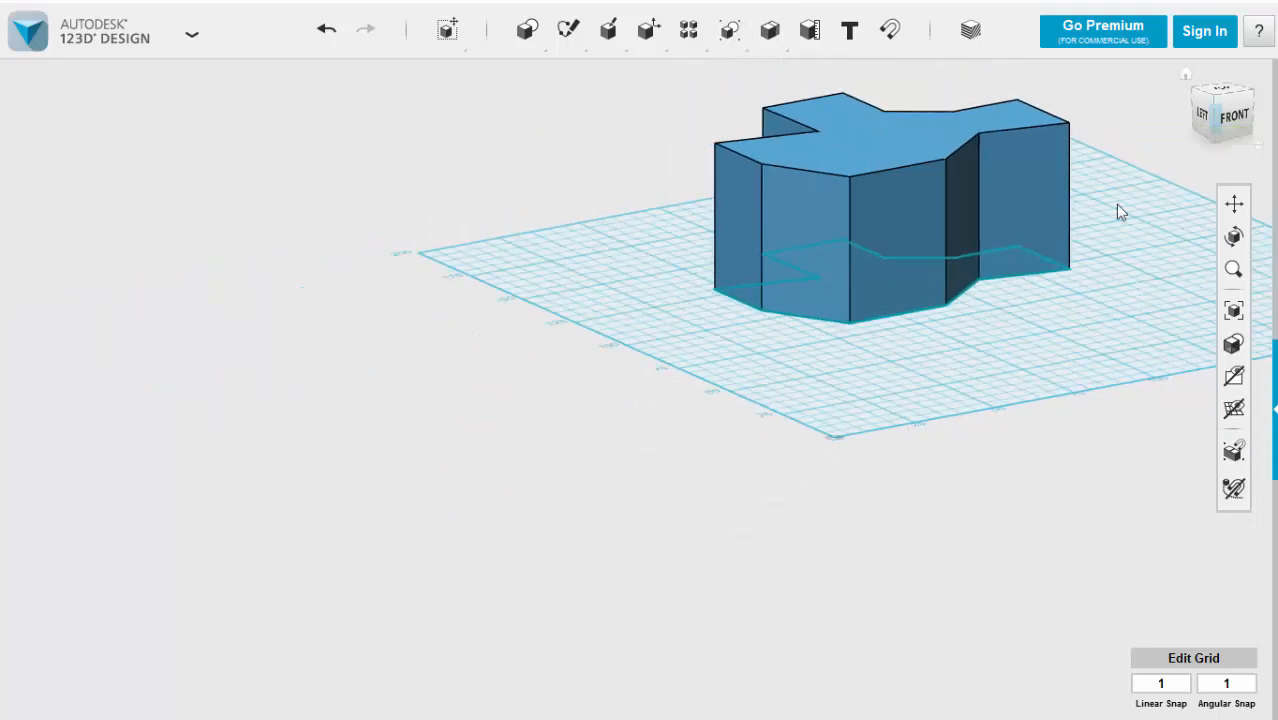
middle_click_drag(1130, 214, 956, 357)
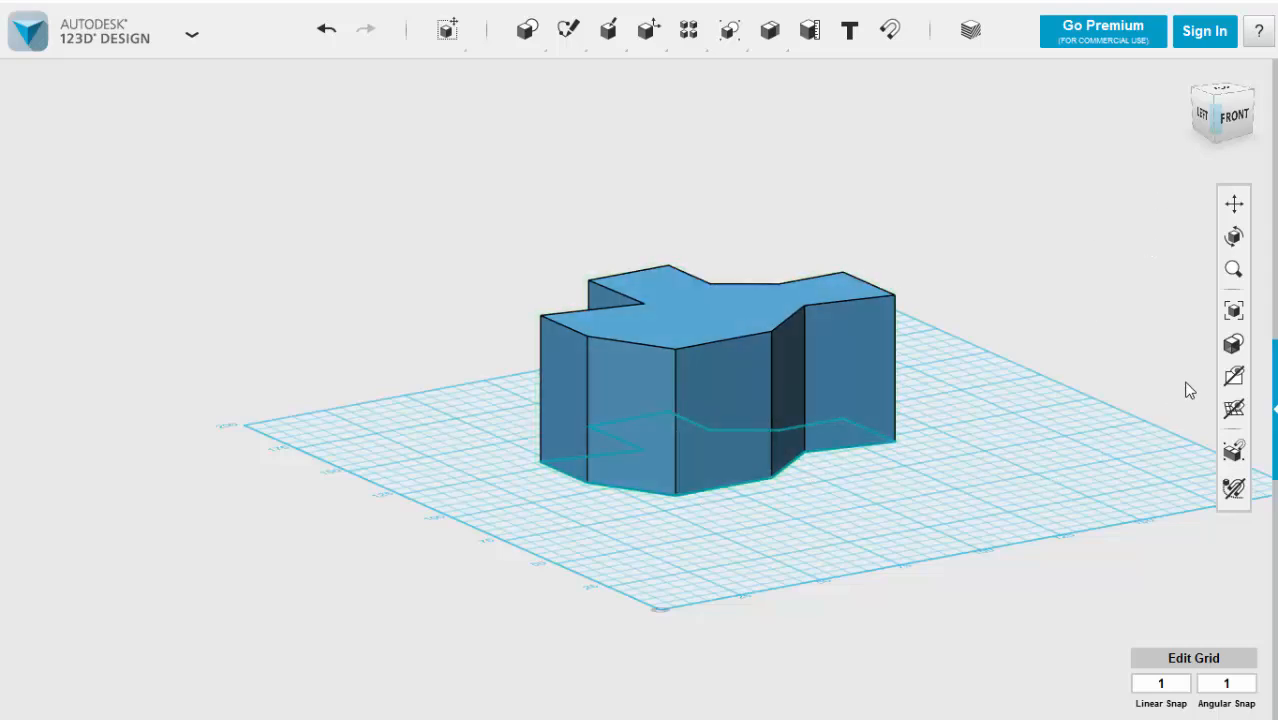
mouse_move(1236, 375)
left_click(1162, 450)
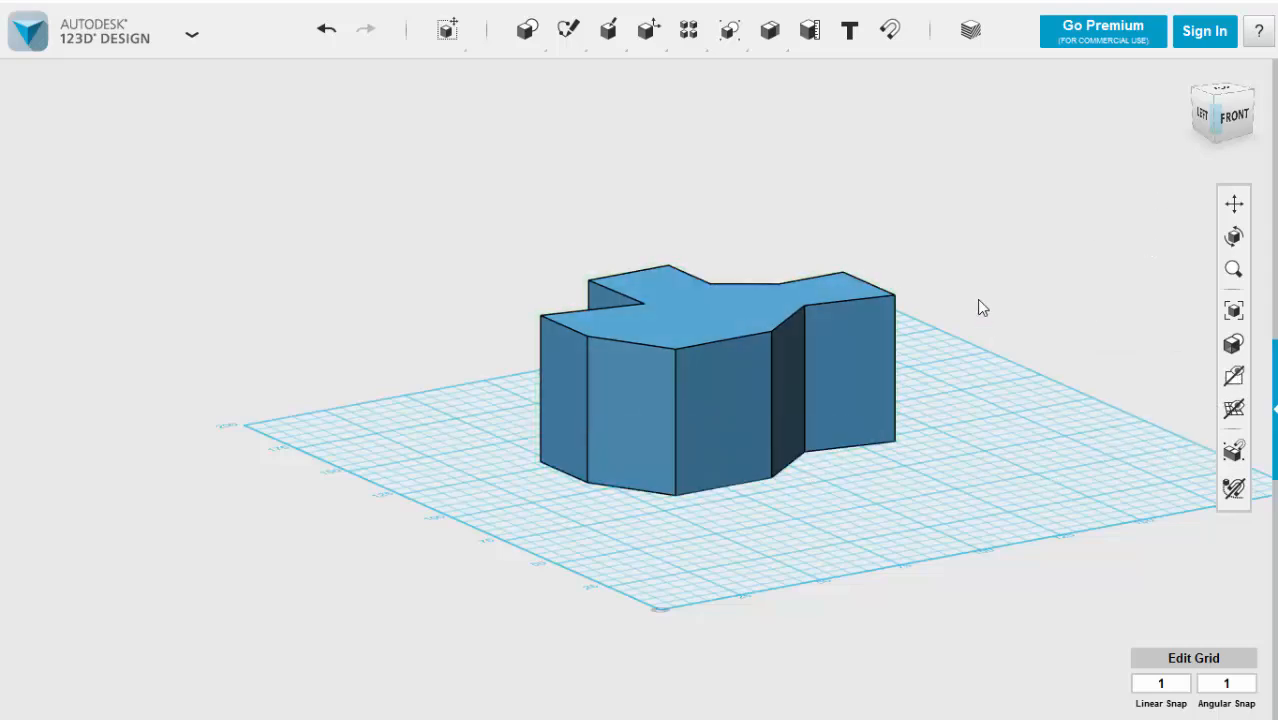
scroll(980, 300, "down", 1)
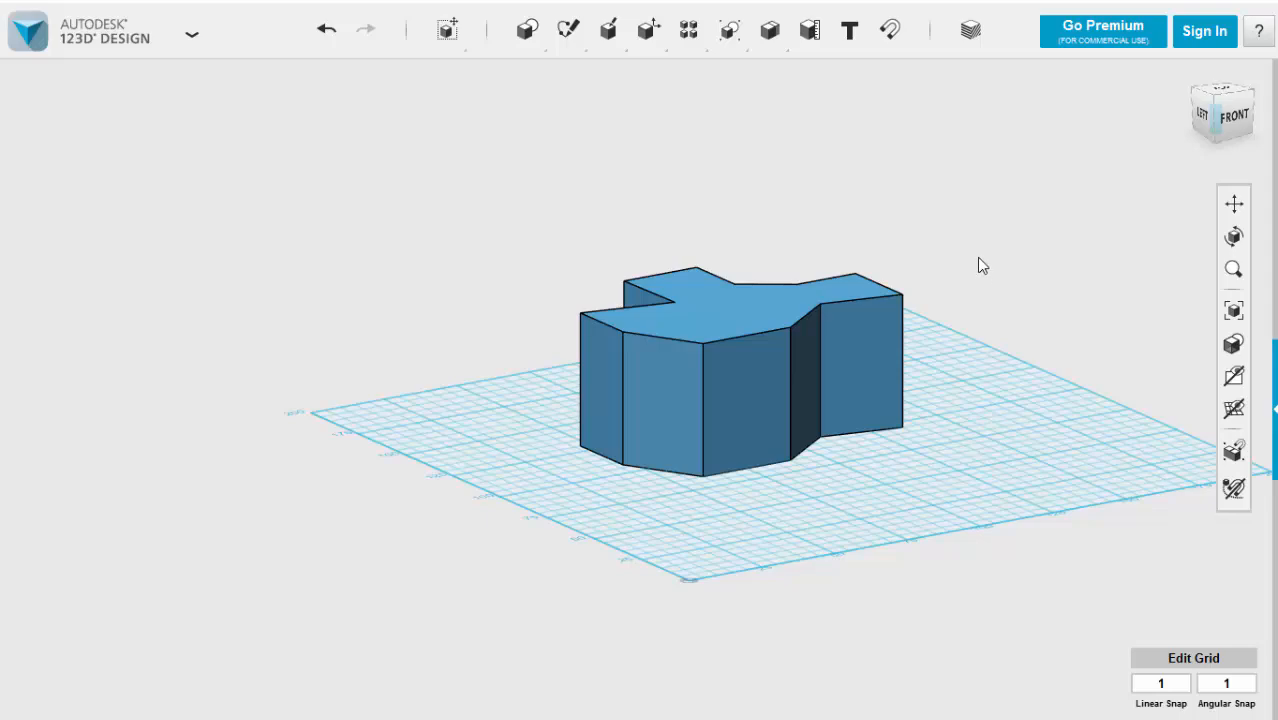
right_click_drag(979, 260, 953, 264)
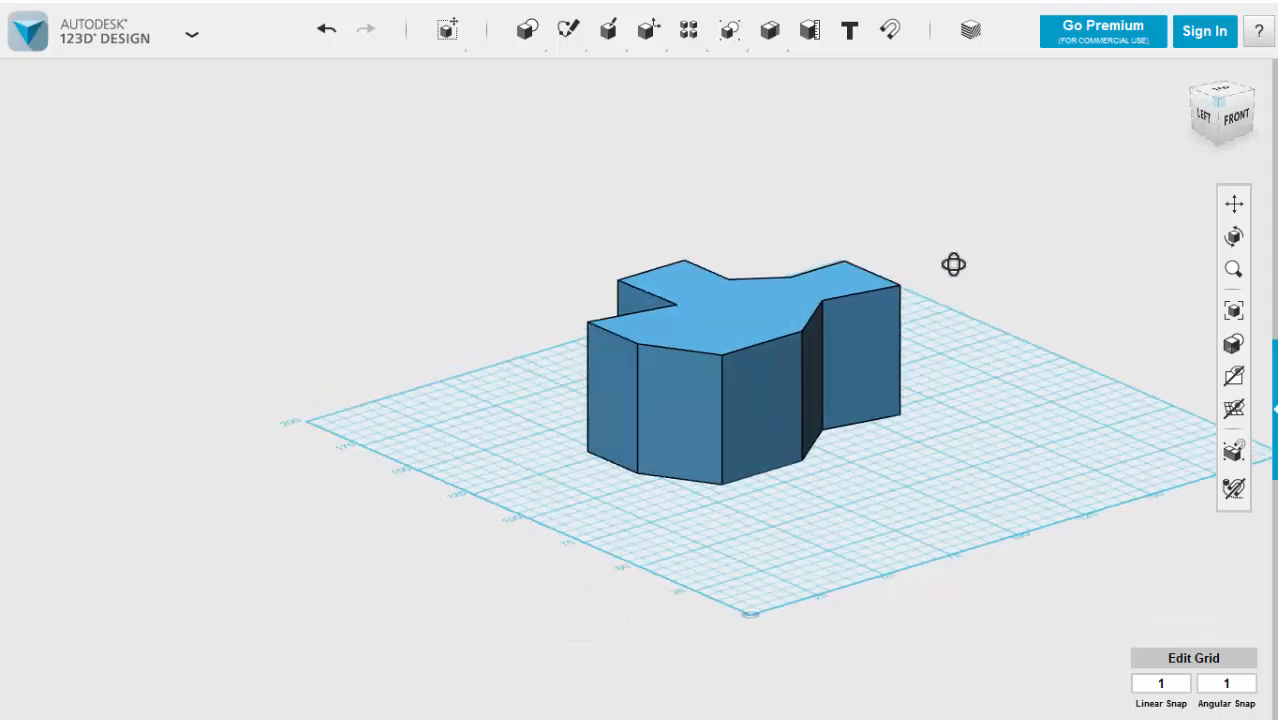
mouse_move(609, 45)
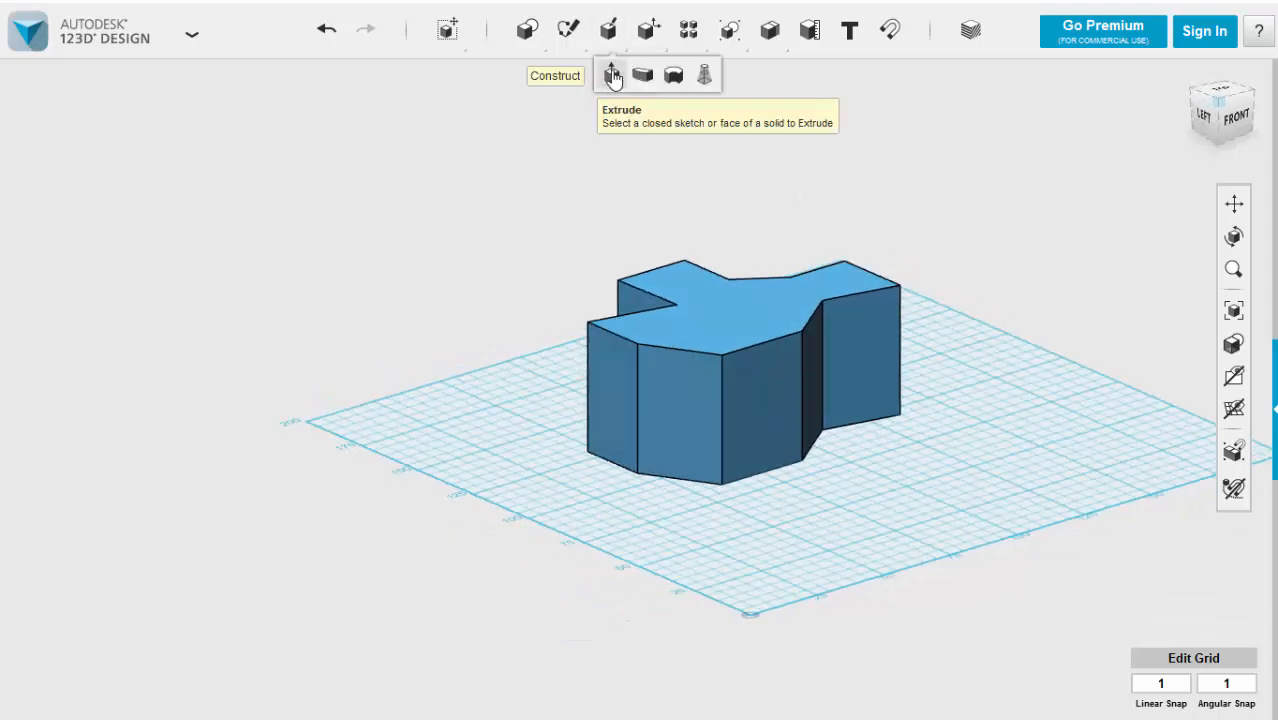
- Extrude the narrow front side face of the polygonal solid outward by 30 mm, merged with the body
left_click(611, 75)
left_click(673, 397)
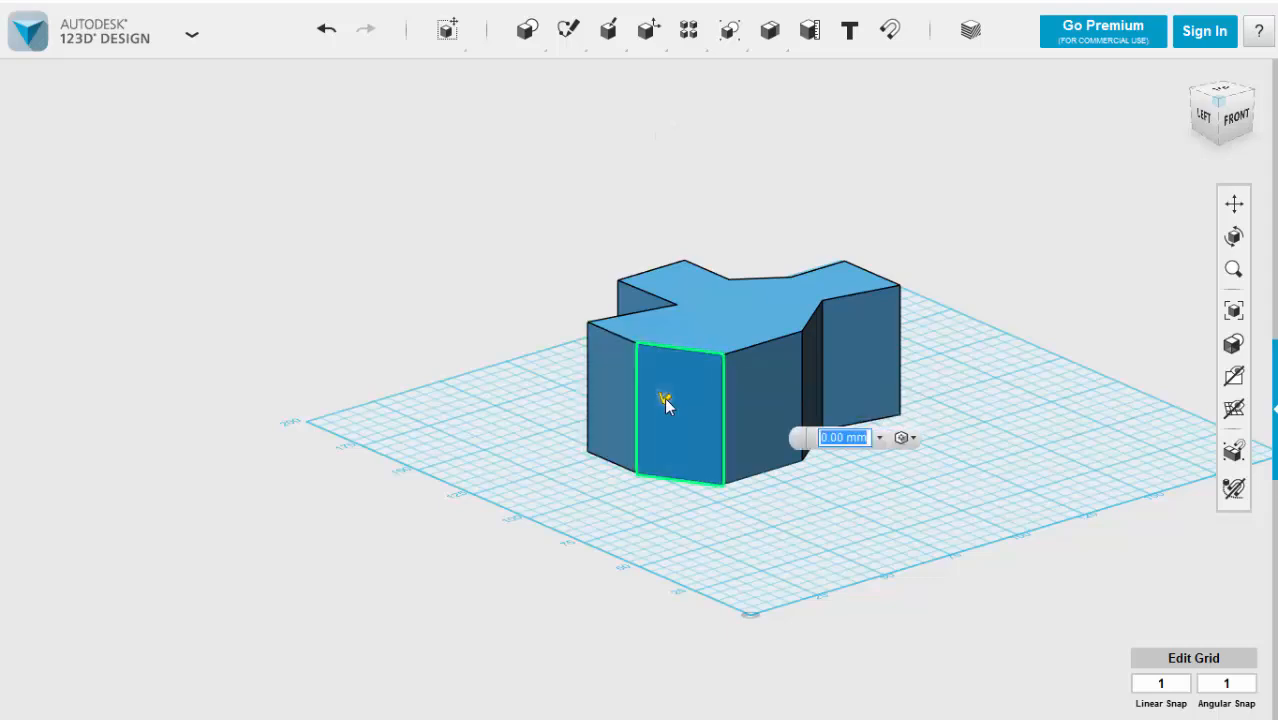
left_click_drag(666, 398, 644, 456)
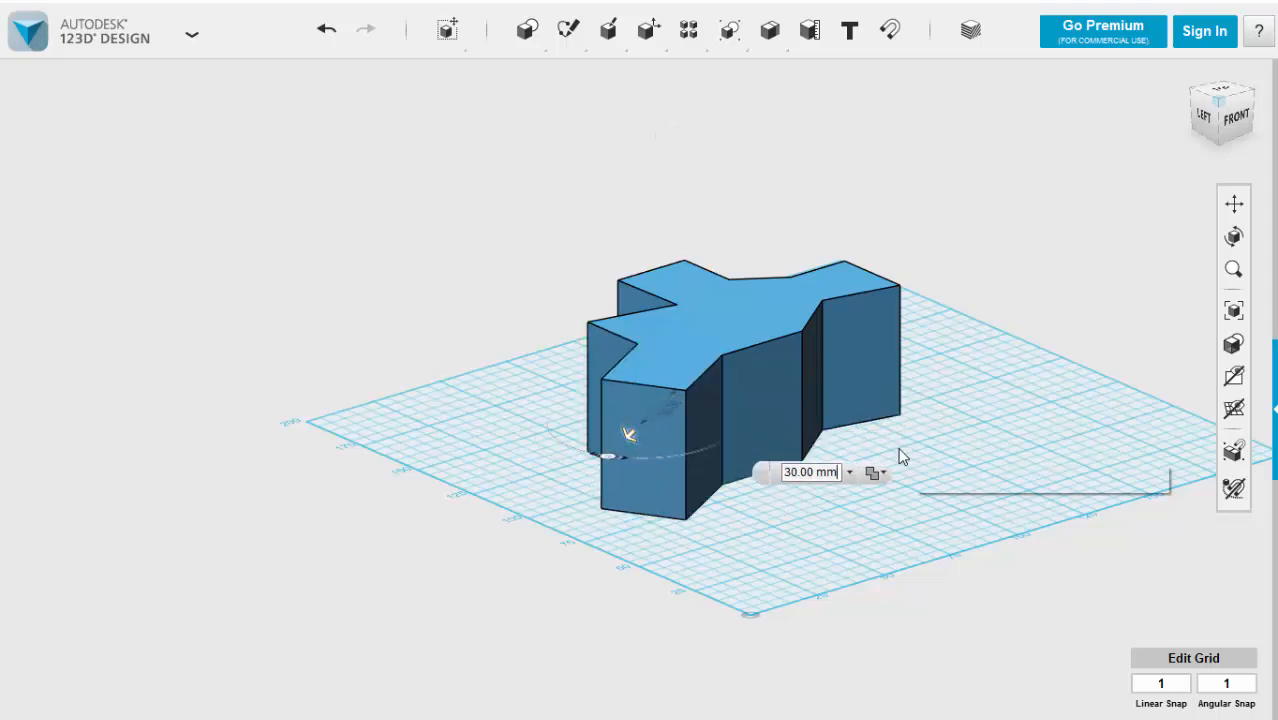
left_click(1047, 213)
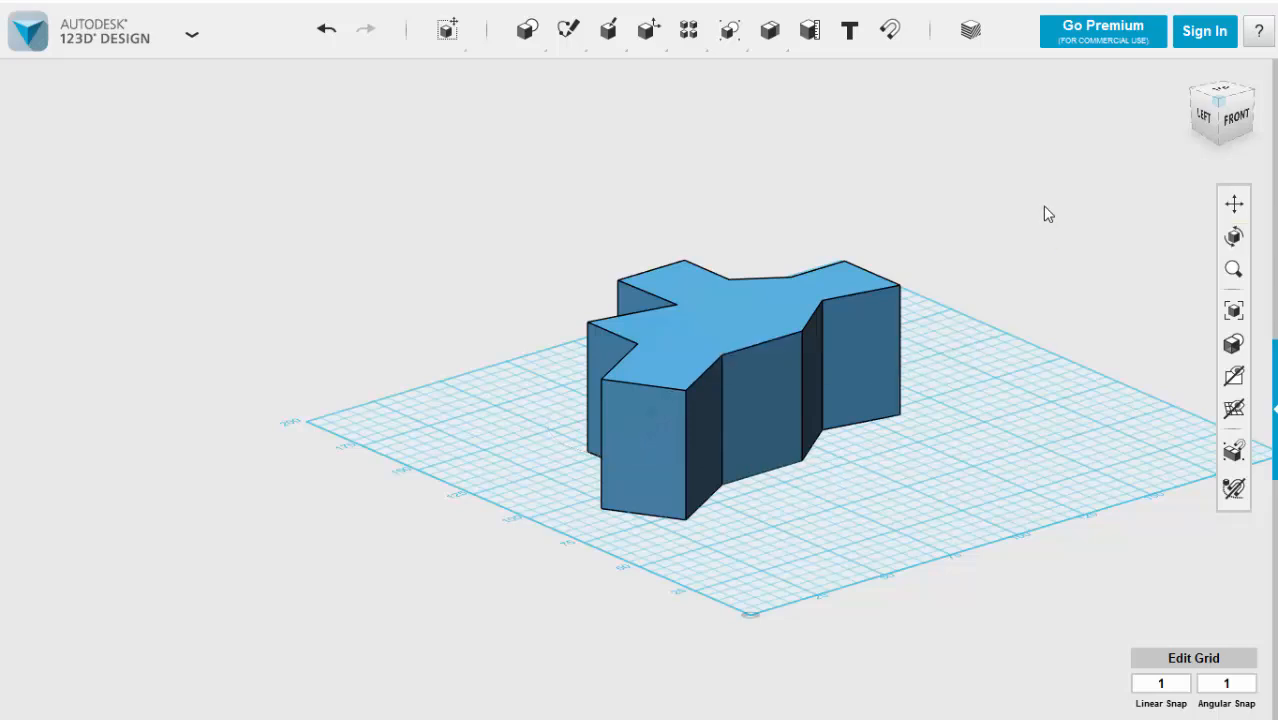
- Sketch a circle 10 mm in diameter on the grid beside the polygonal solid, centred at about 175, 75
scroll(1044, 213, "down", 3)
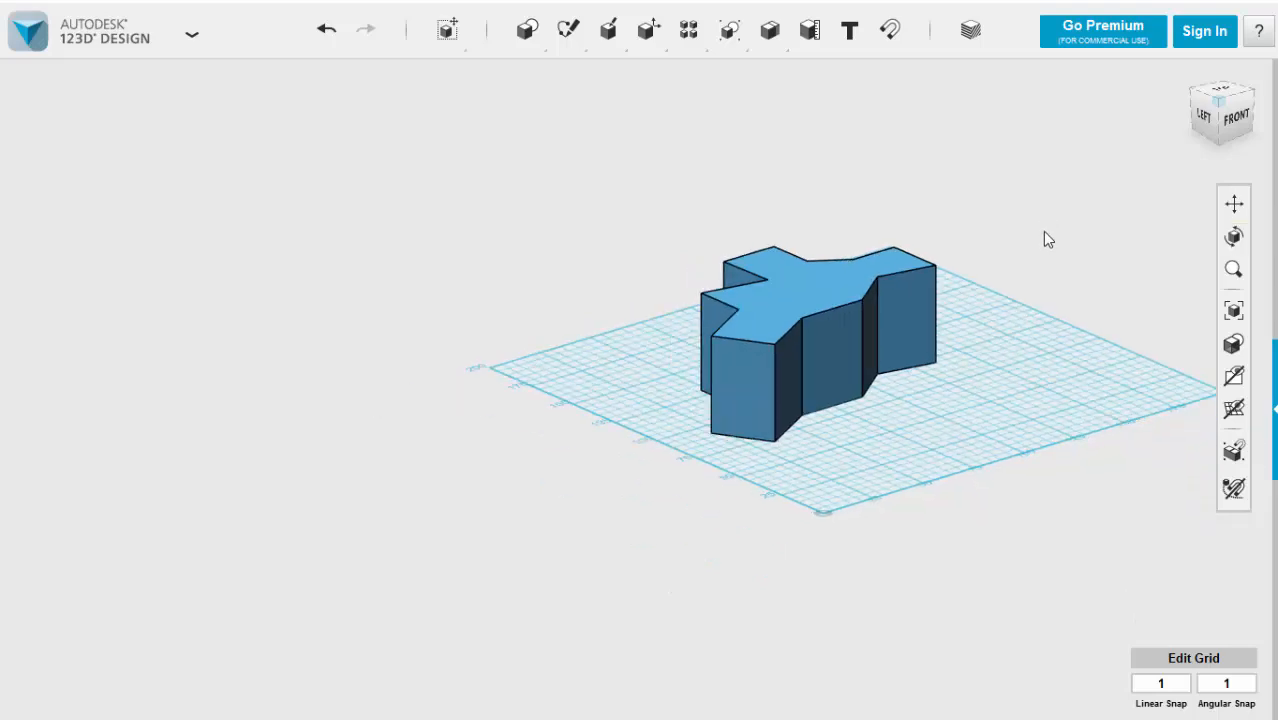
right_click_drag(1081, 257, 1032, 271)
scroll(1023, 262, "down", 1)
scroll(1023, 262, "up", 3)
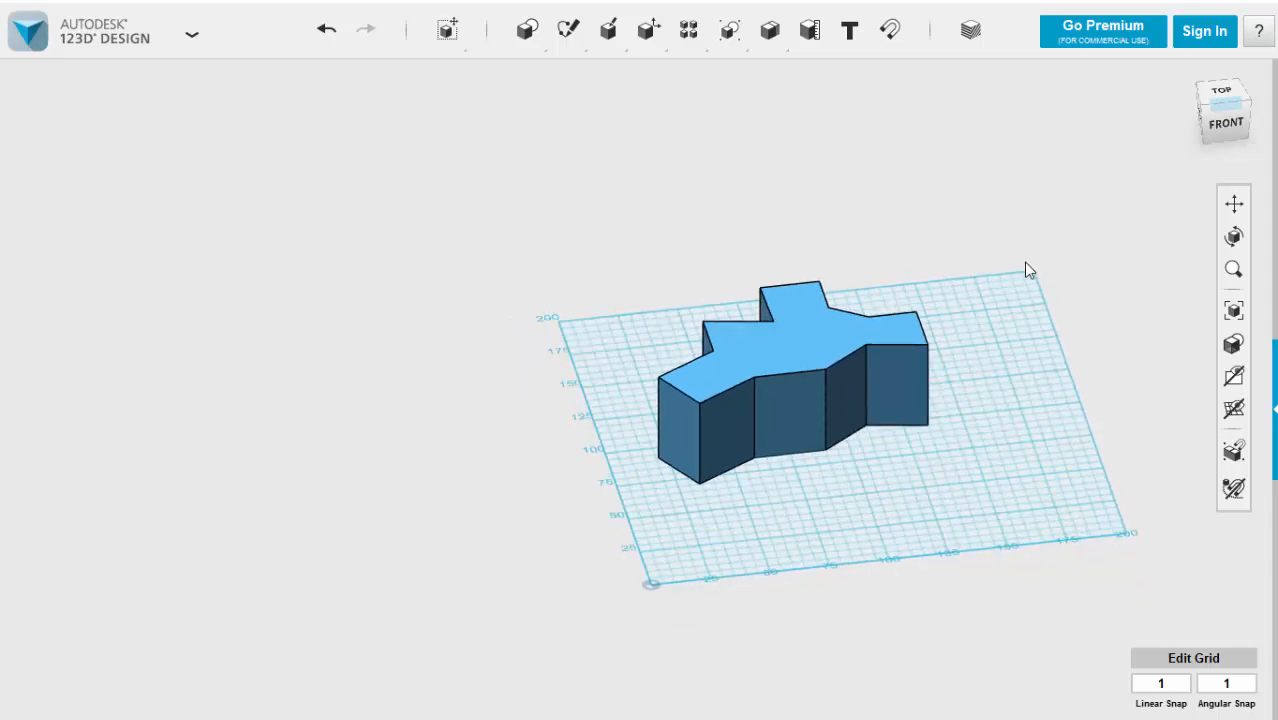
middle_click_drag(893, 247, 868, 183)
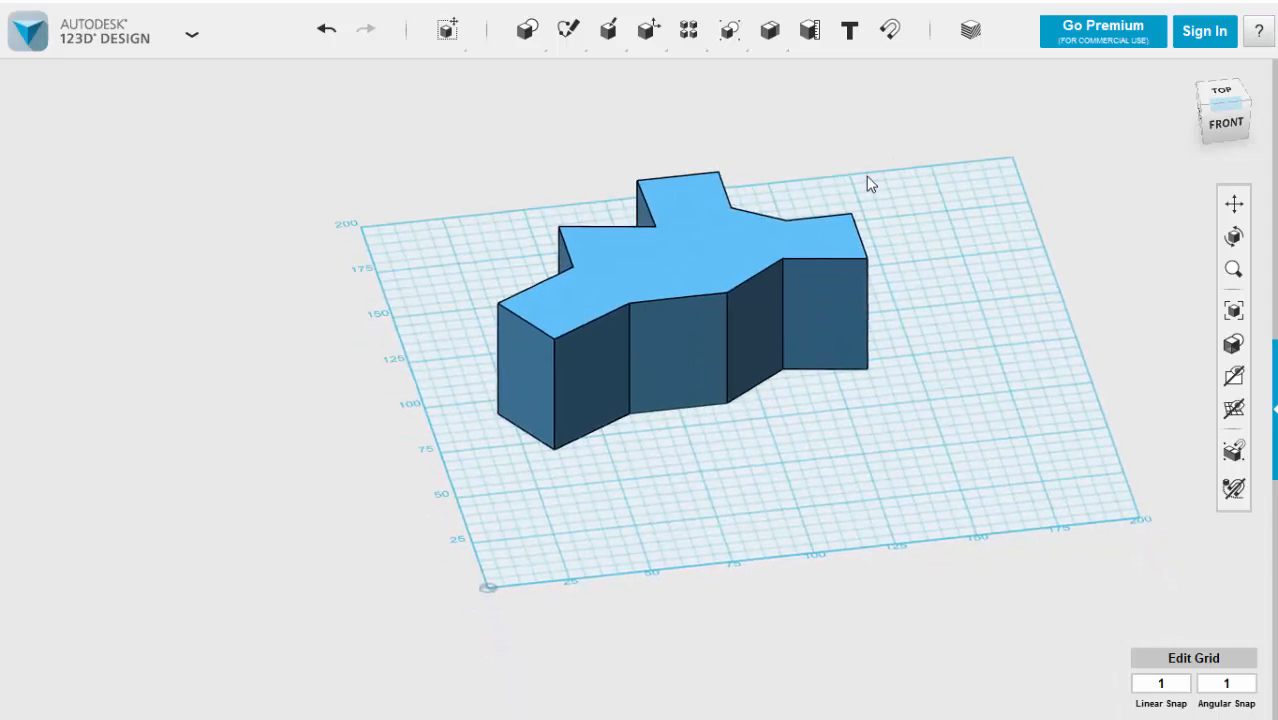
right_click_drag(858, 167, 862, 210)
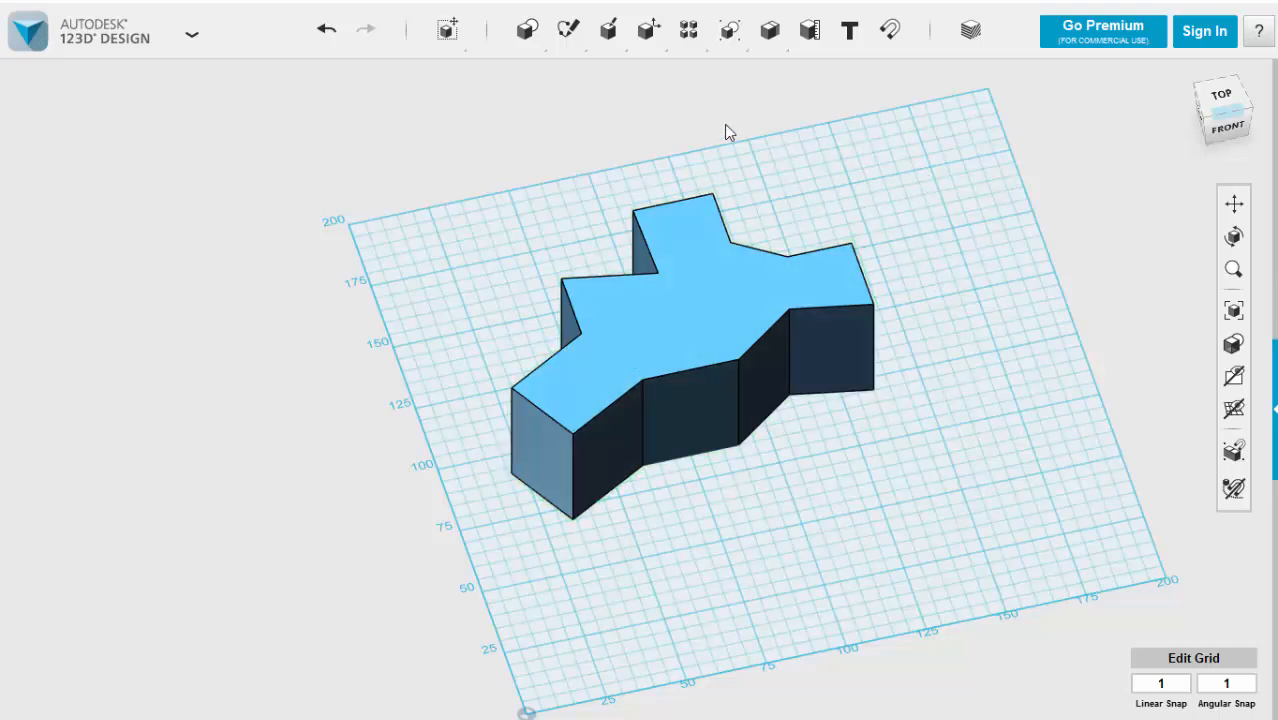
mouse_move(604, 40)
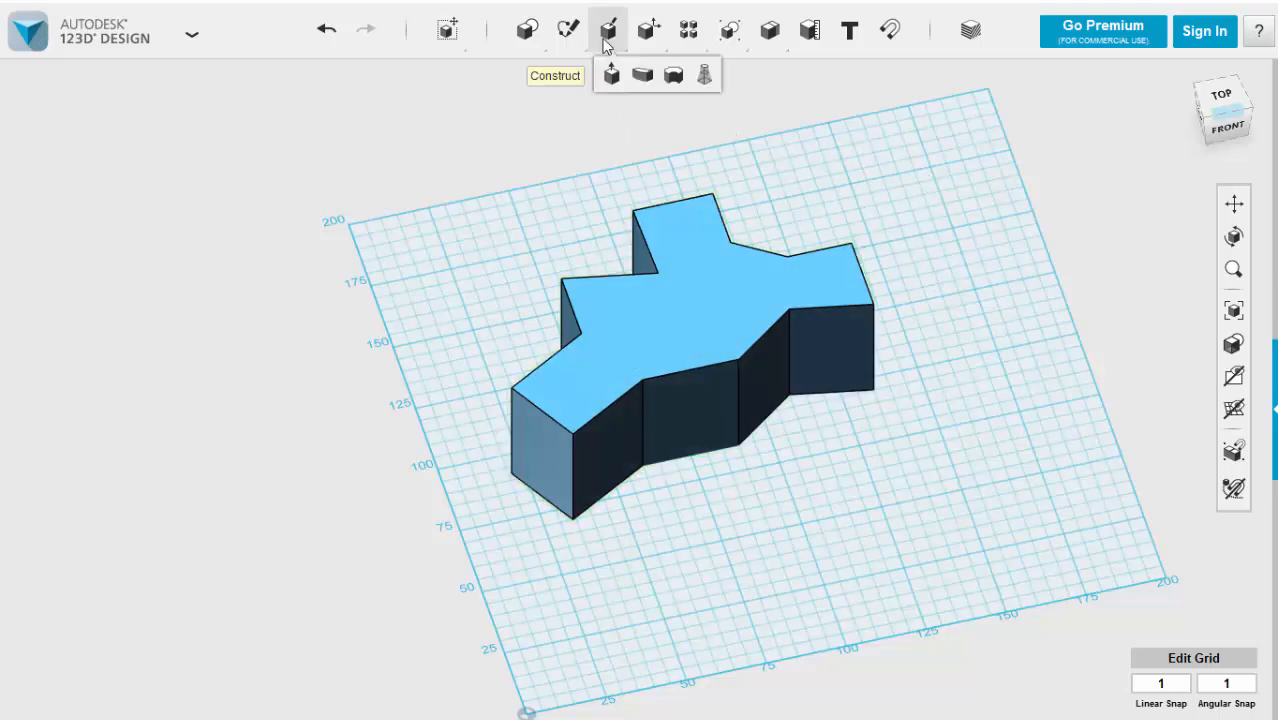
mouse_move(568, 32)
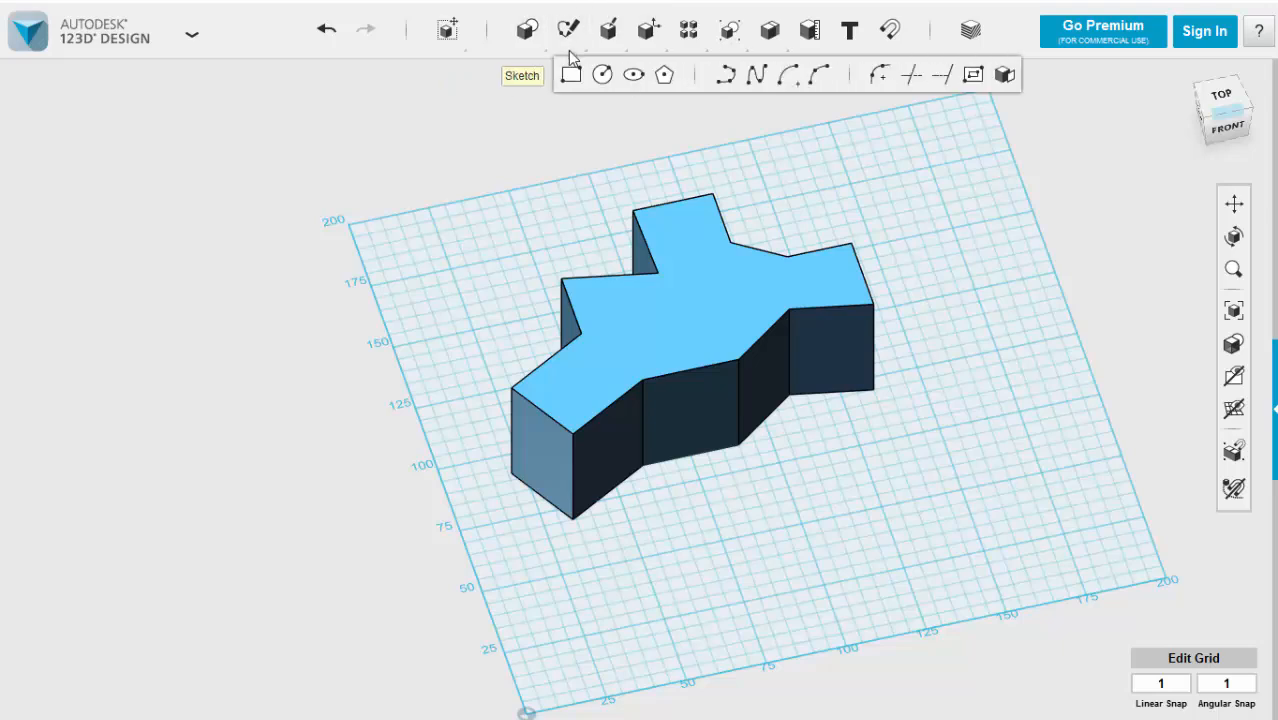
left_click(602, 77)
left_click(976, 416)
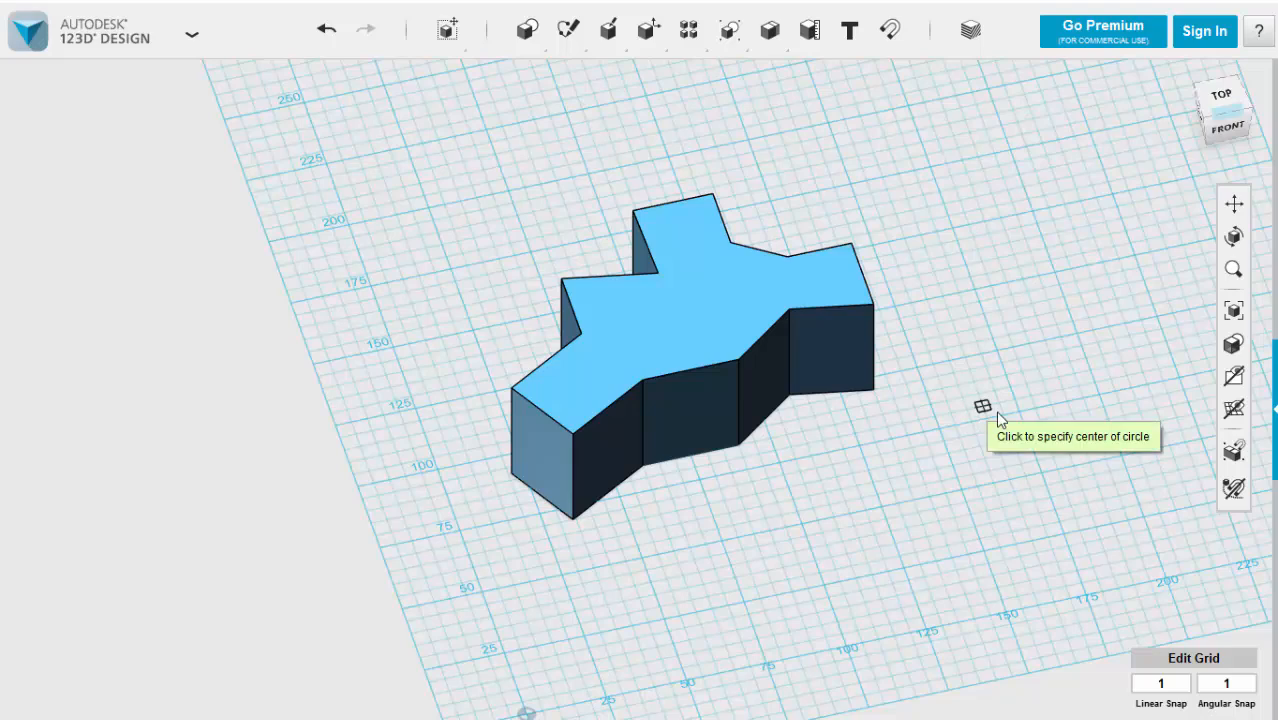
left_click(1018, 412)
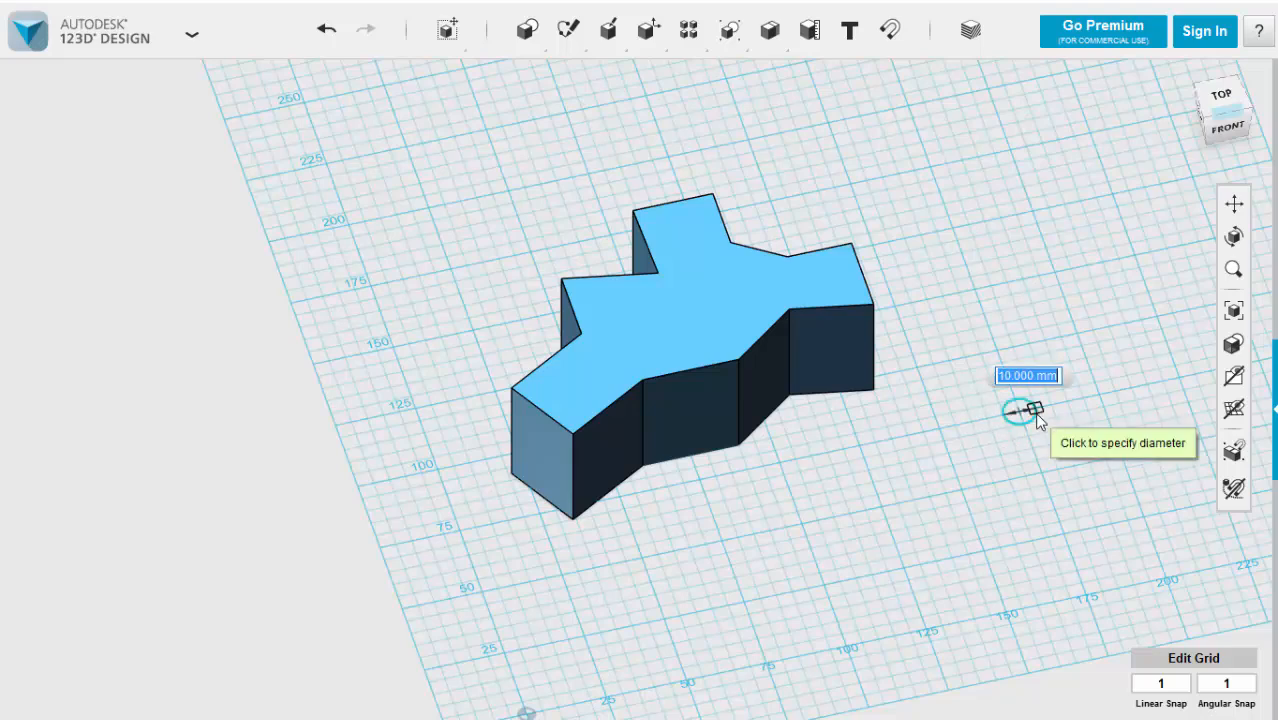
left_click(1036, 413)
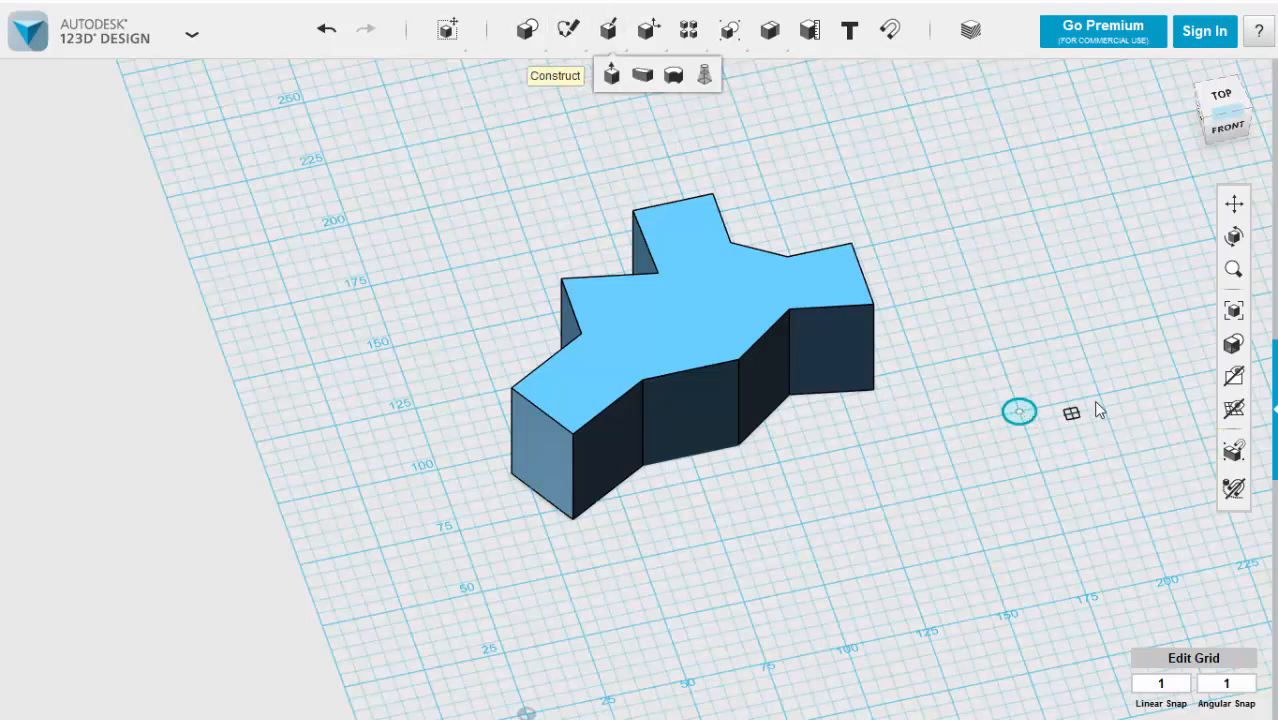
key("Escape")
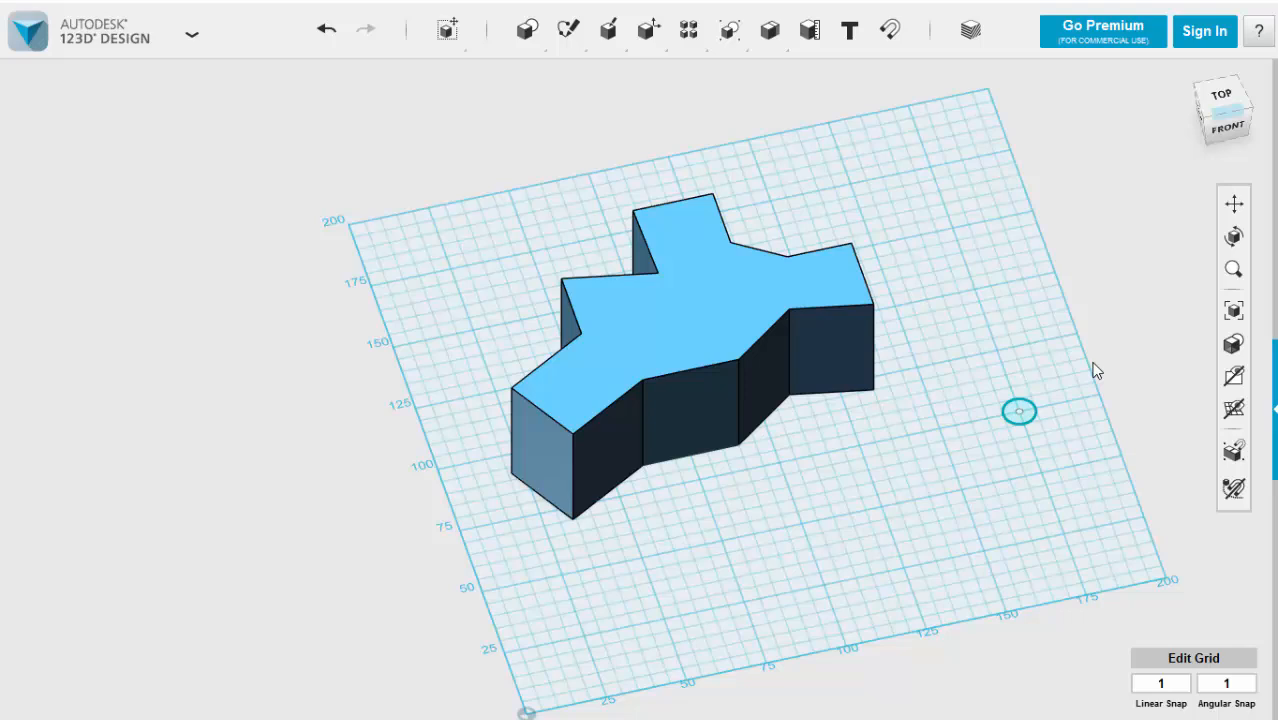
- Extrude the circle beside the polygonal solid upward by 145 mm as a separate tall cylinder
left_click(1026, 411)
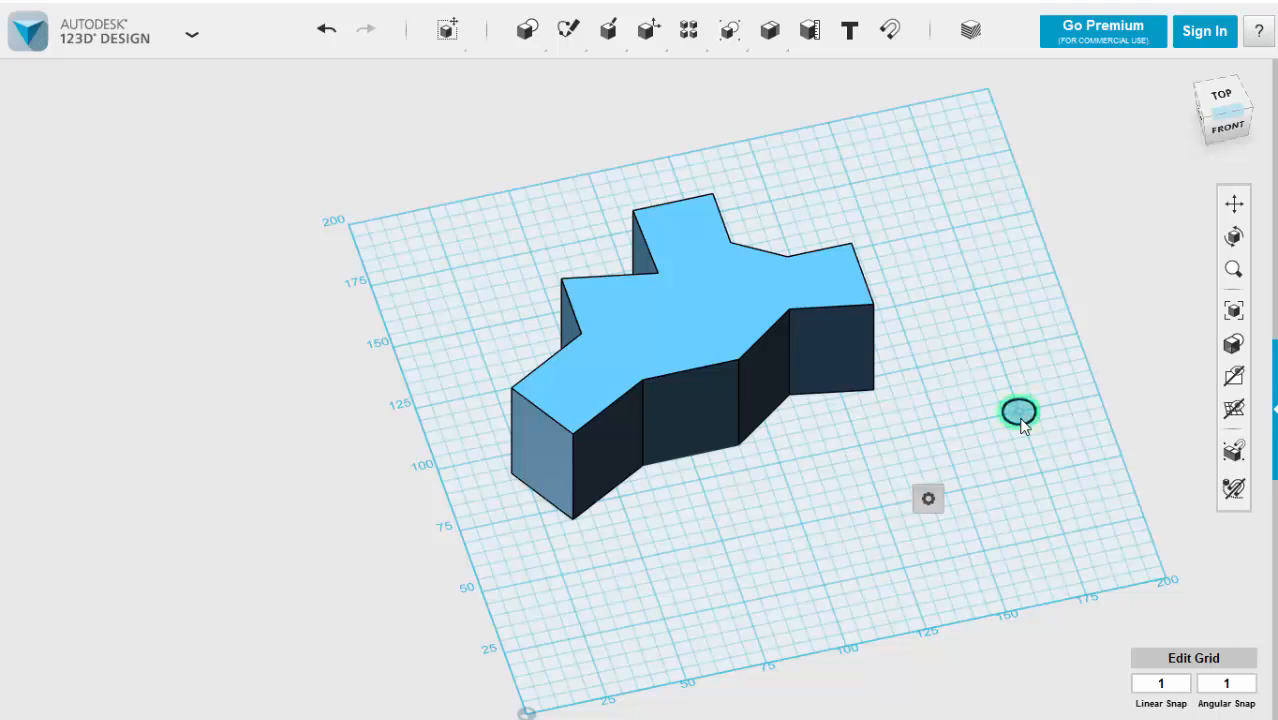
mouse_move(927, 498)
left_click(1027, 502)
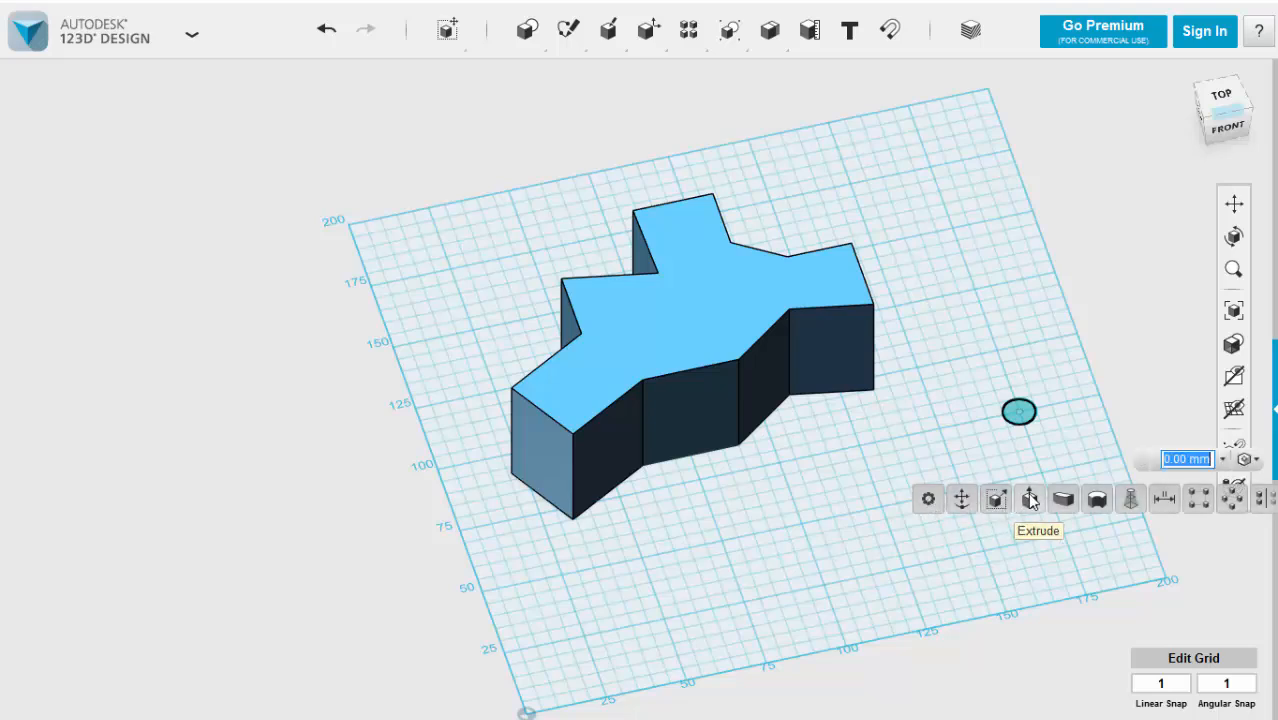
left_click_drag(1019, 396, 1012, 88)
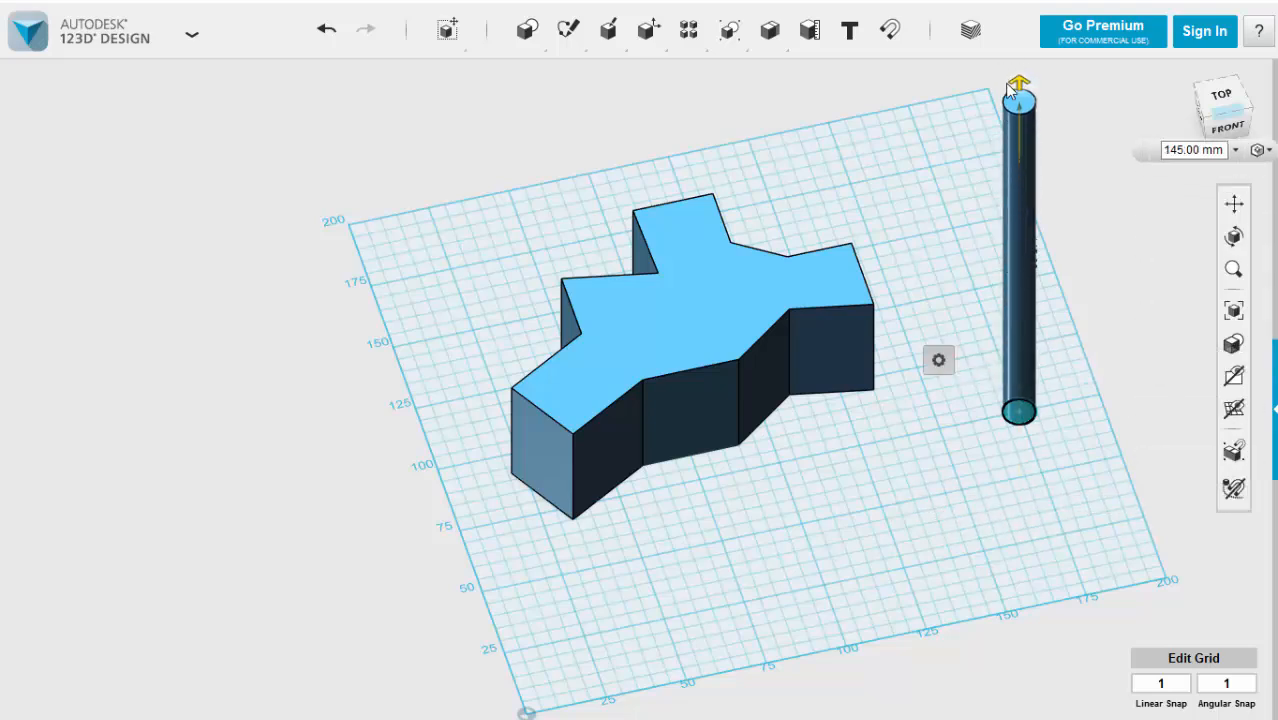
left_click(1067, 173)
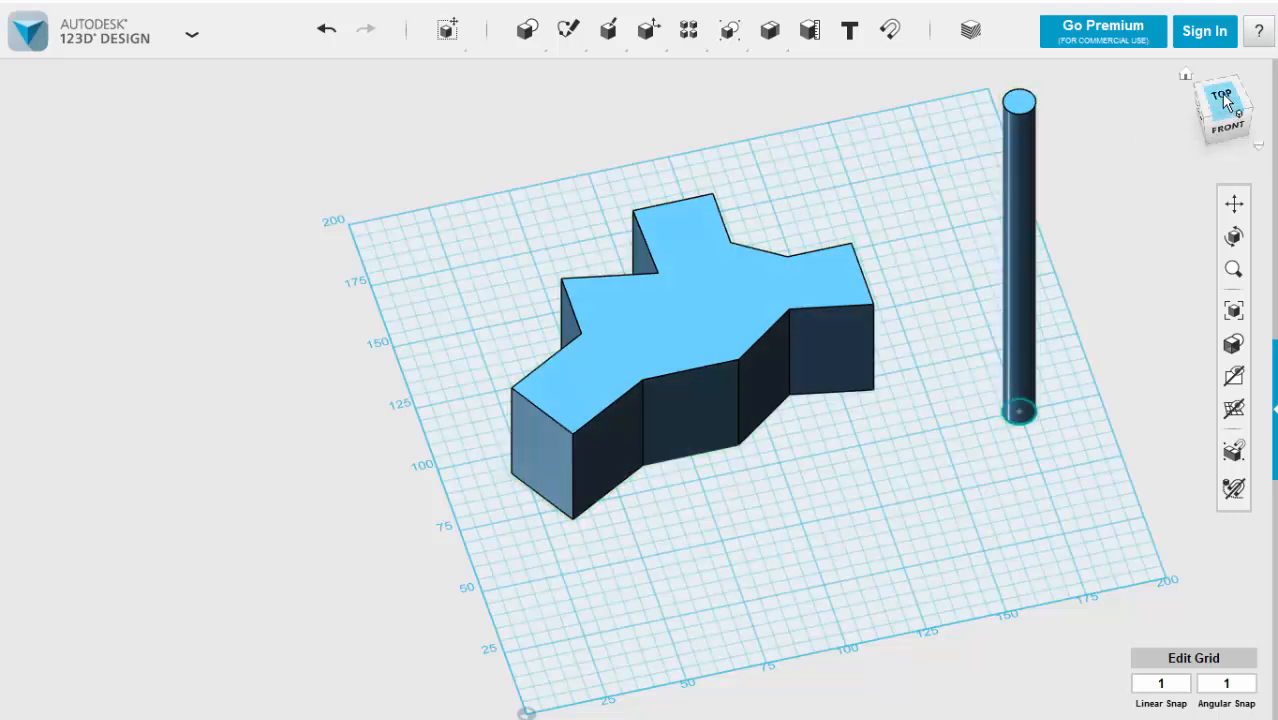
- In top view, move the cylinder about 90 mm along X and 35 mm along Y onto the middle of the polygonal solid
left_click(1020, 202)
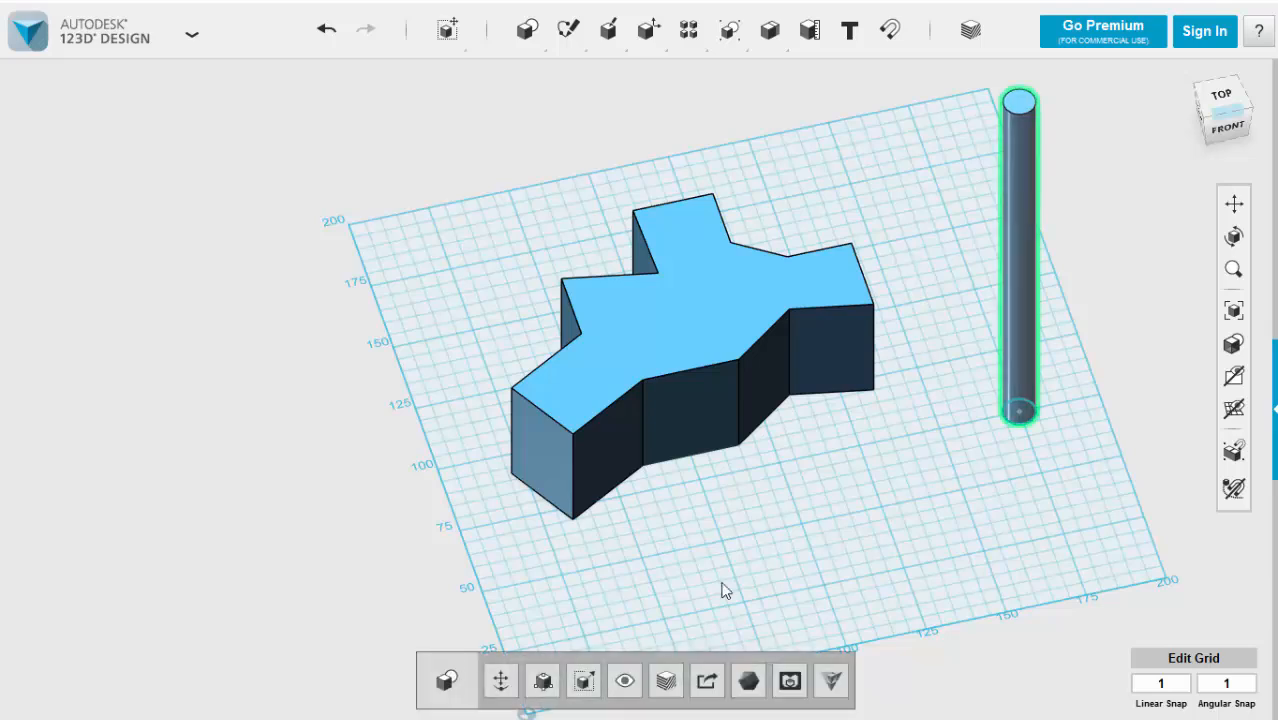
left_click(501, 682)
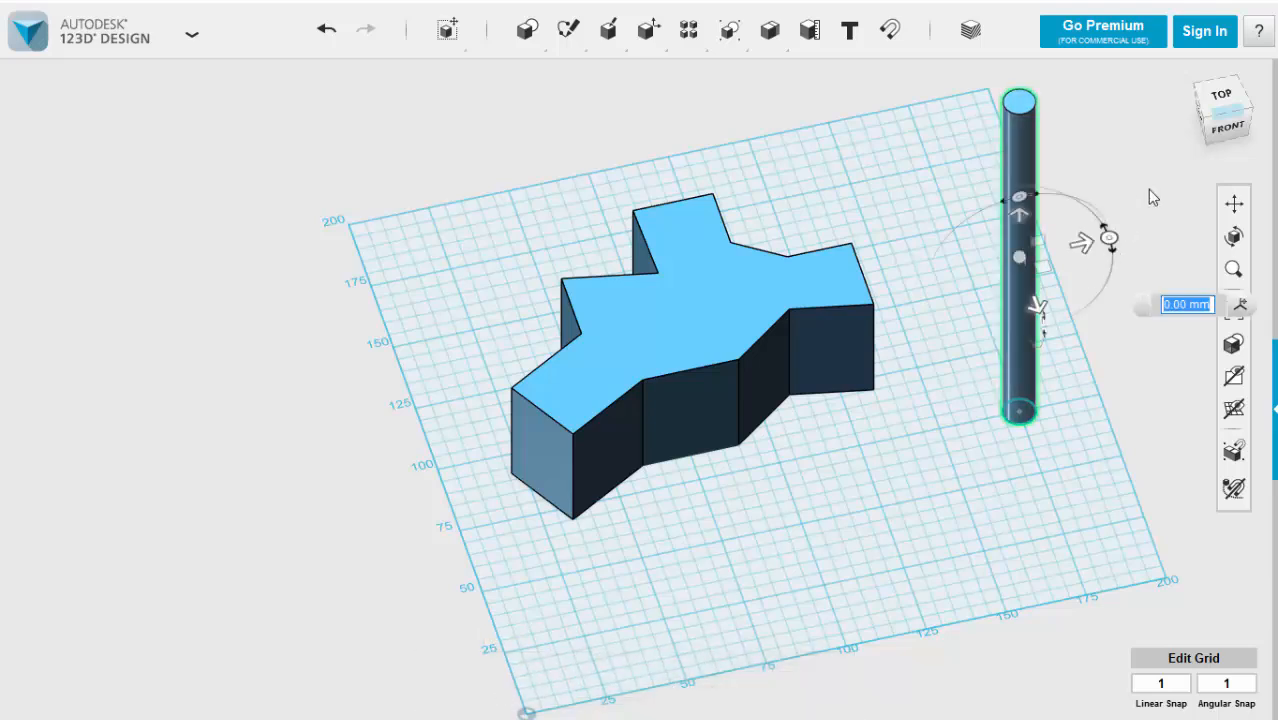
left_click(1222, 100)
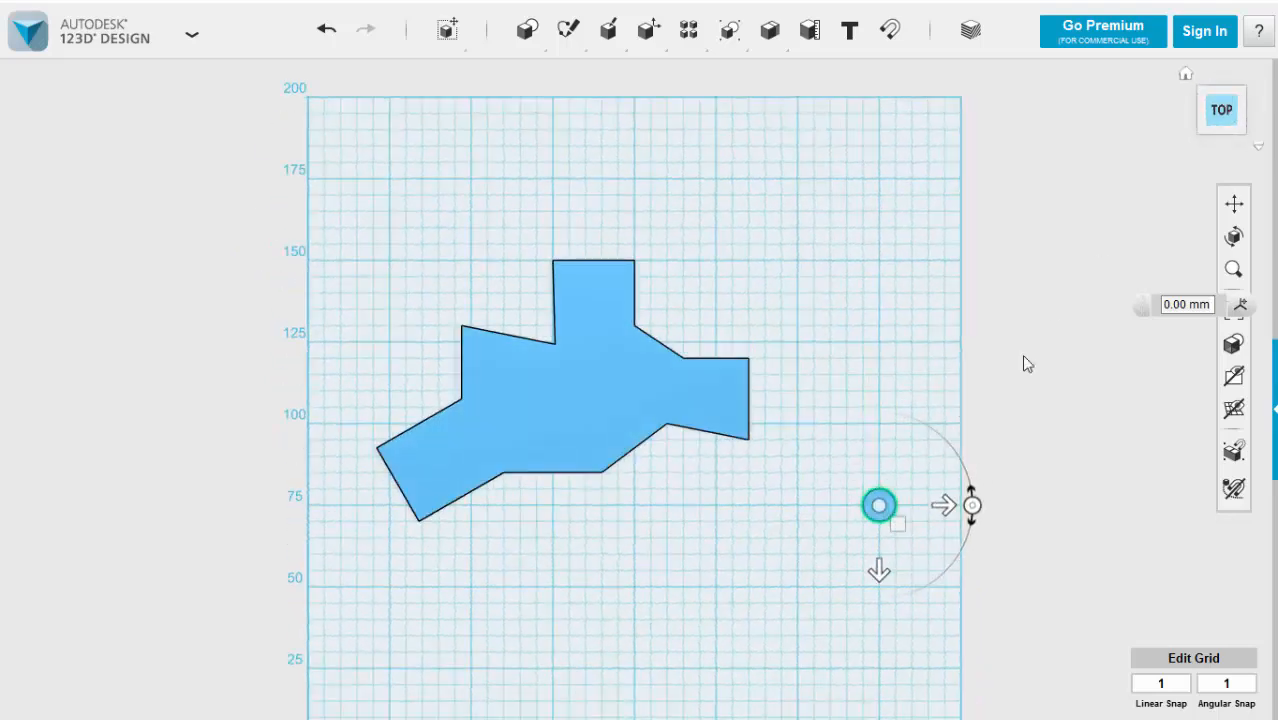
left_click_drag(879, 585, 879, 487)
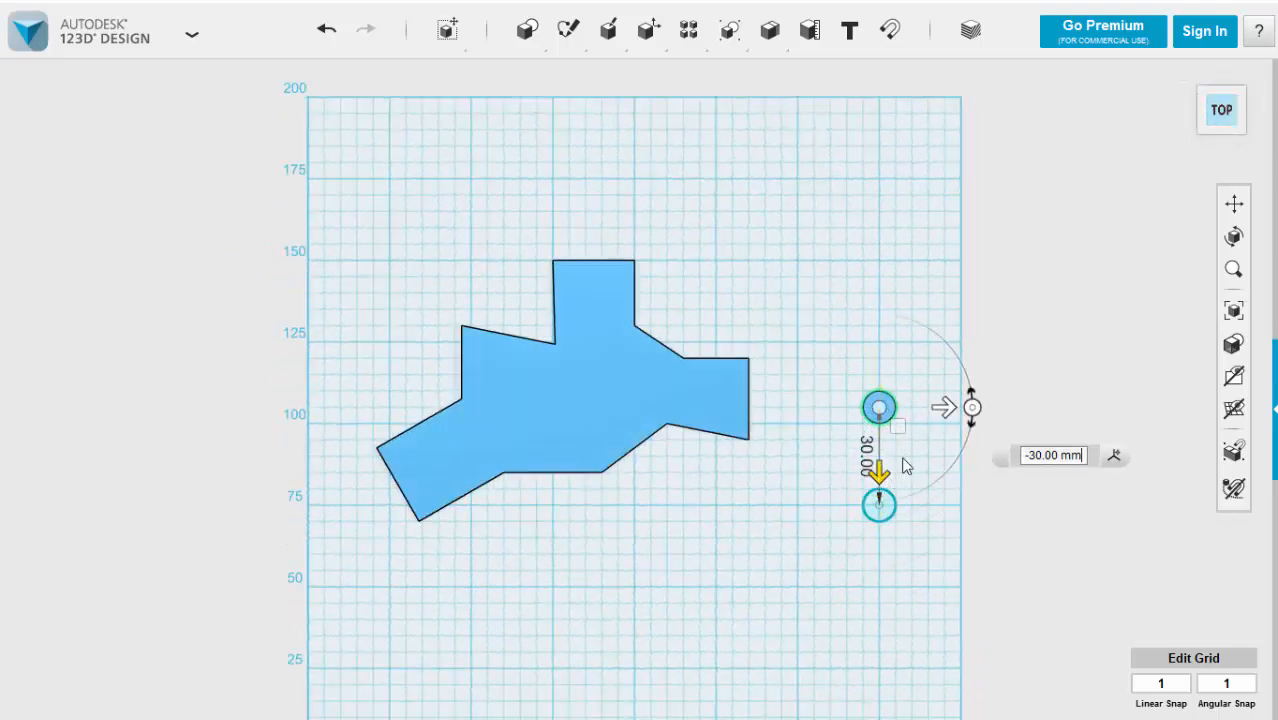
left_click_drag(940, 416, 650, 410)
mouse_move(585, 471)
left_mouse_down()
mouse_move(585, 442)
mouse_move(585, 453)
left_mouse_up()
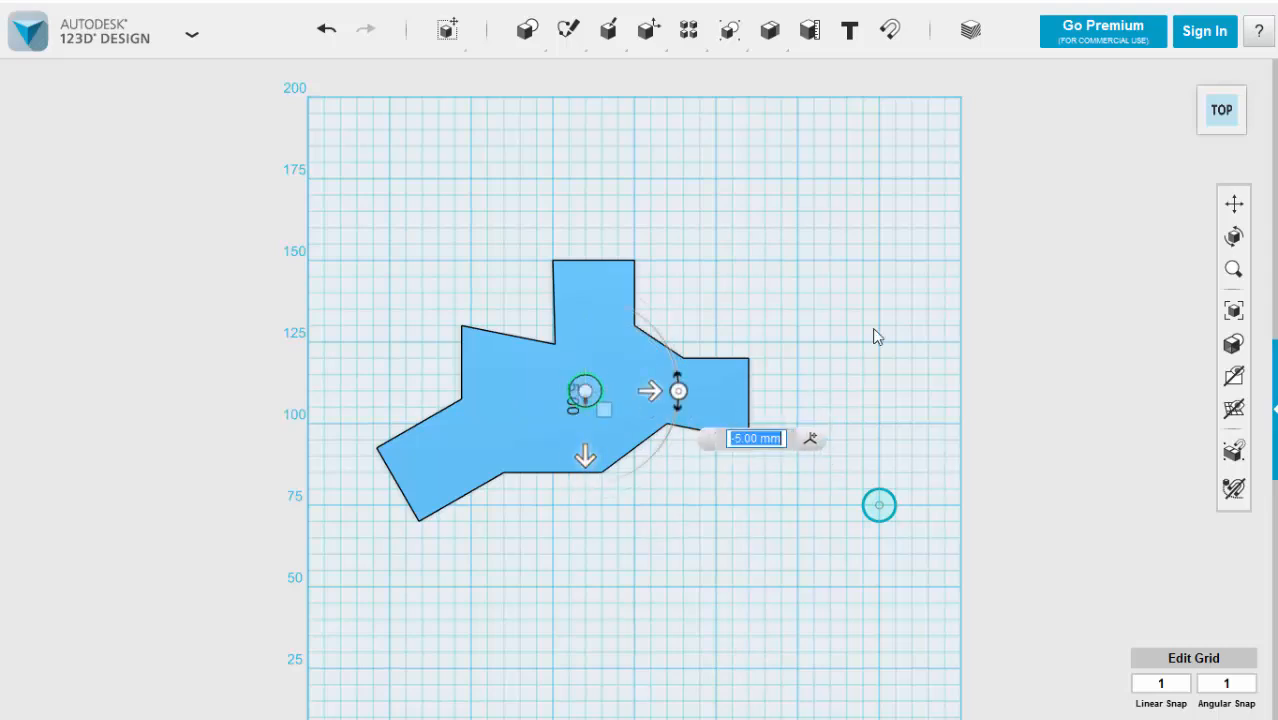
- In front view, move the cylinder down 30 mm so it passes completely through the polygonal solid
left_click(1226, 148)
scroll(858, 325, "down", 4)
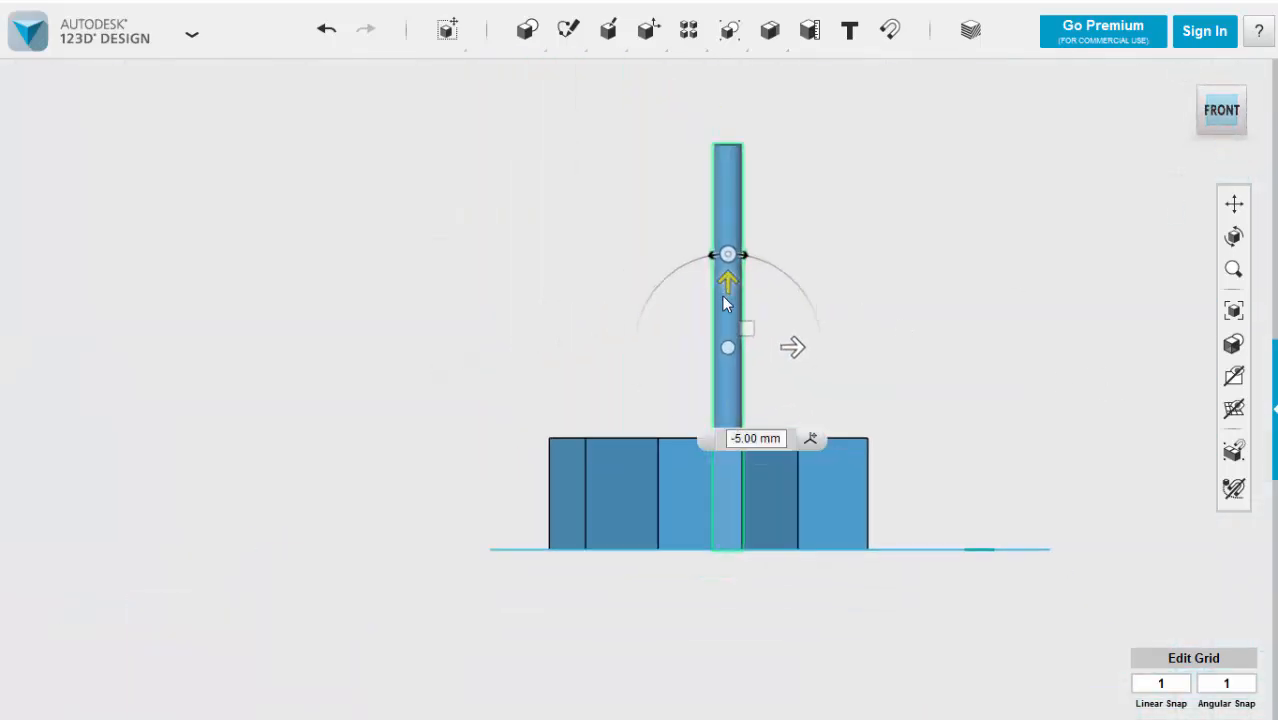
left_click_drag(723, 297, 724, 355)
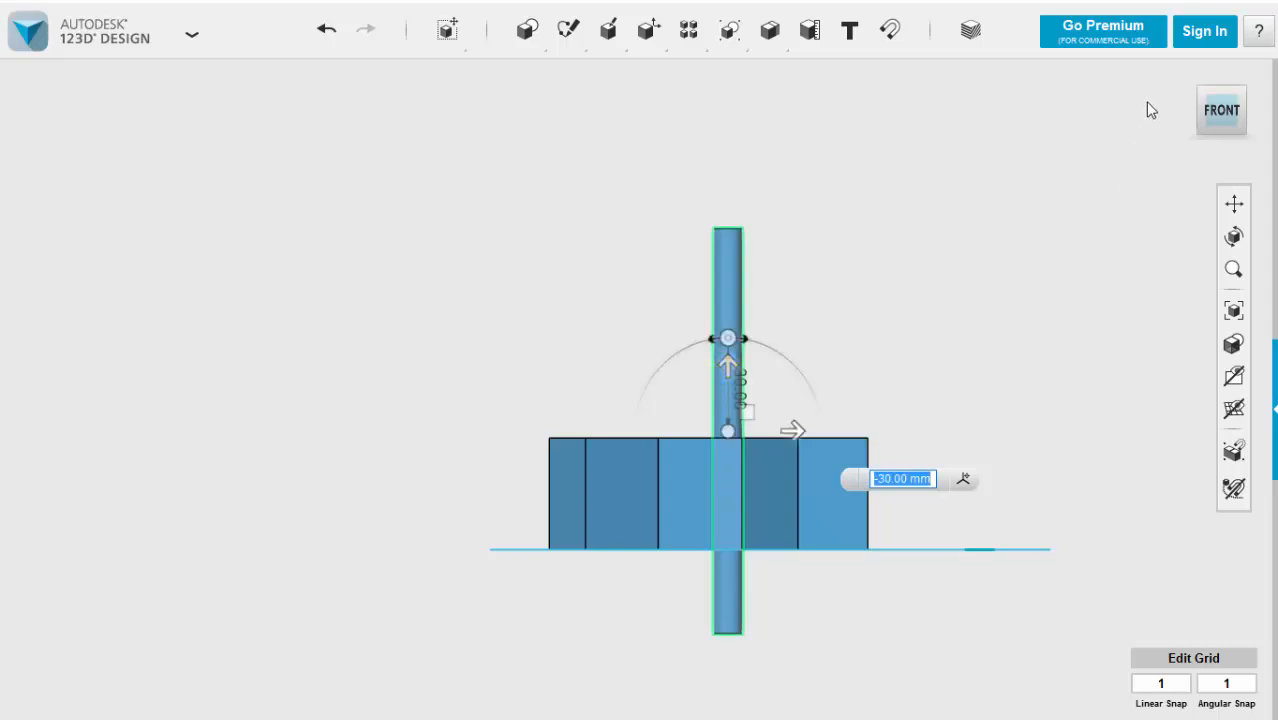
left_click(1094, 201)
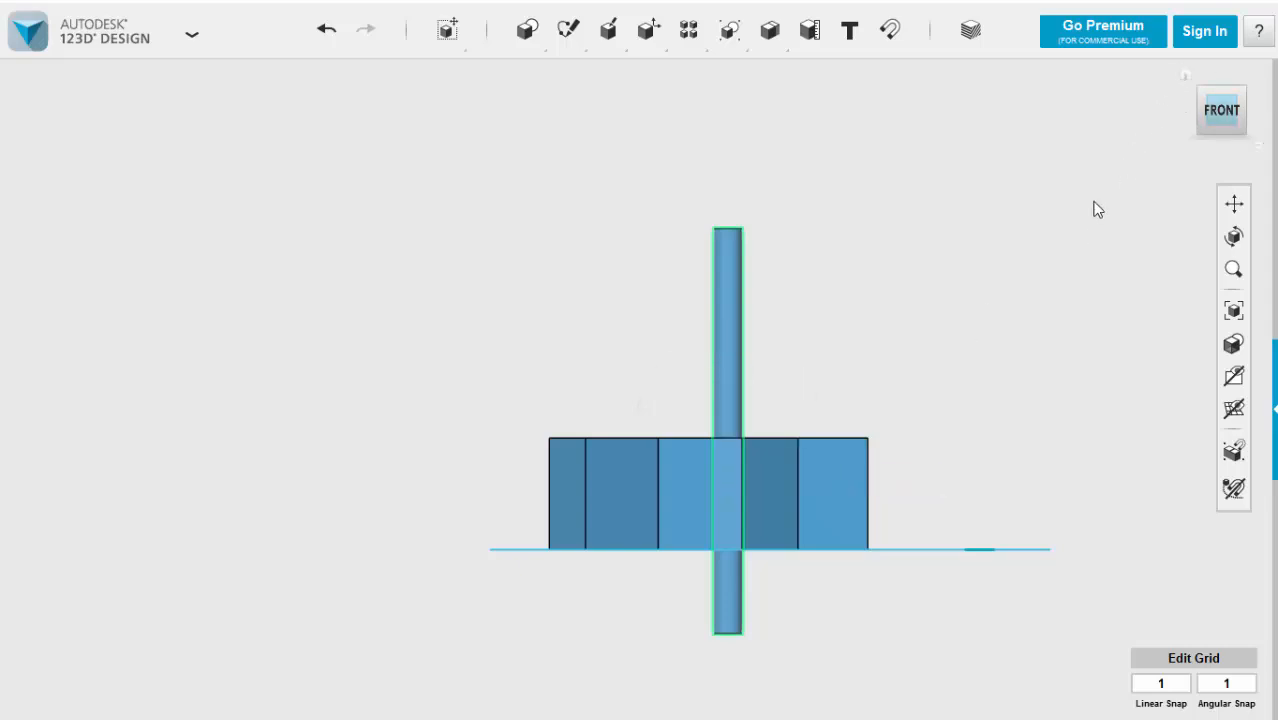
- Subtract the cylinder from the polygonal solid to cut a round through hole
left_click(1184, 74)
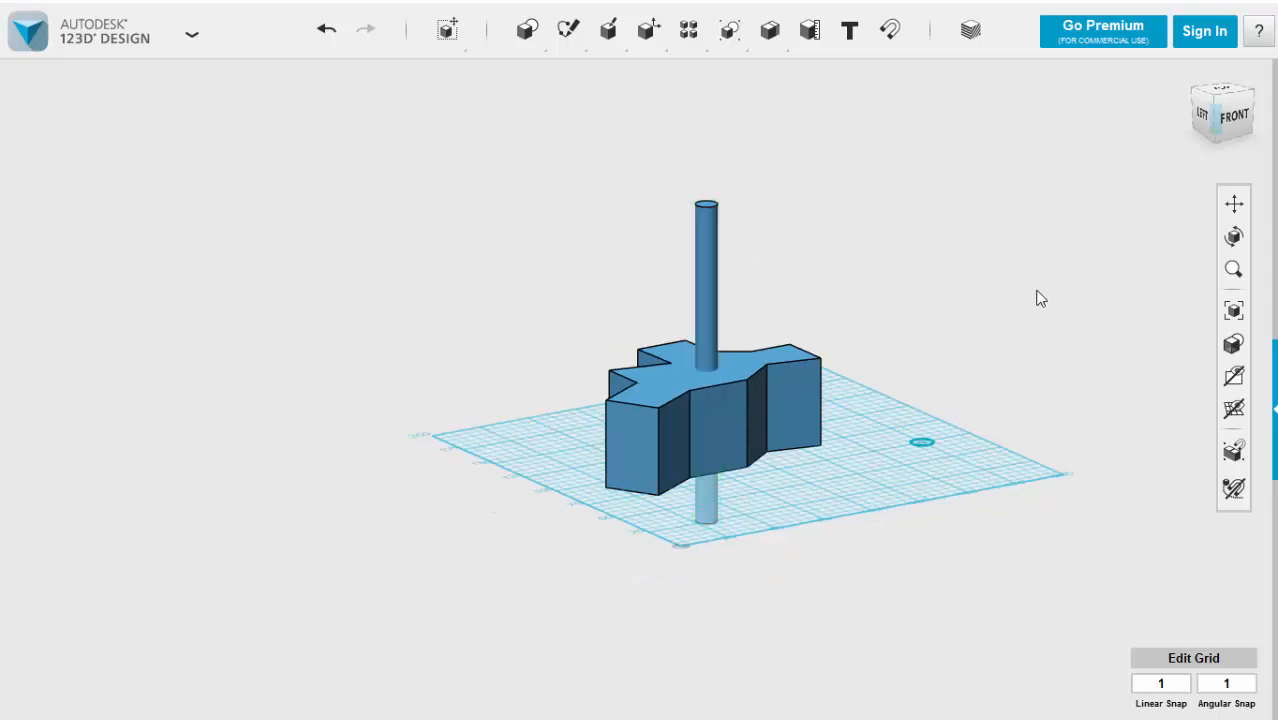
right_click_drag(1040, 298, 1025, 298)
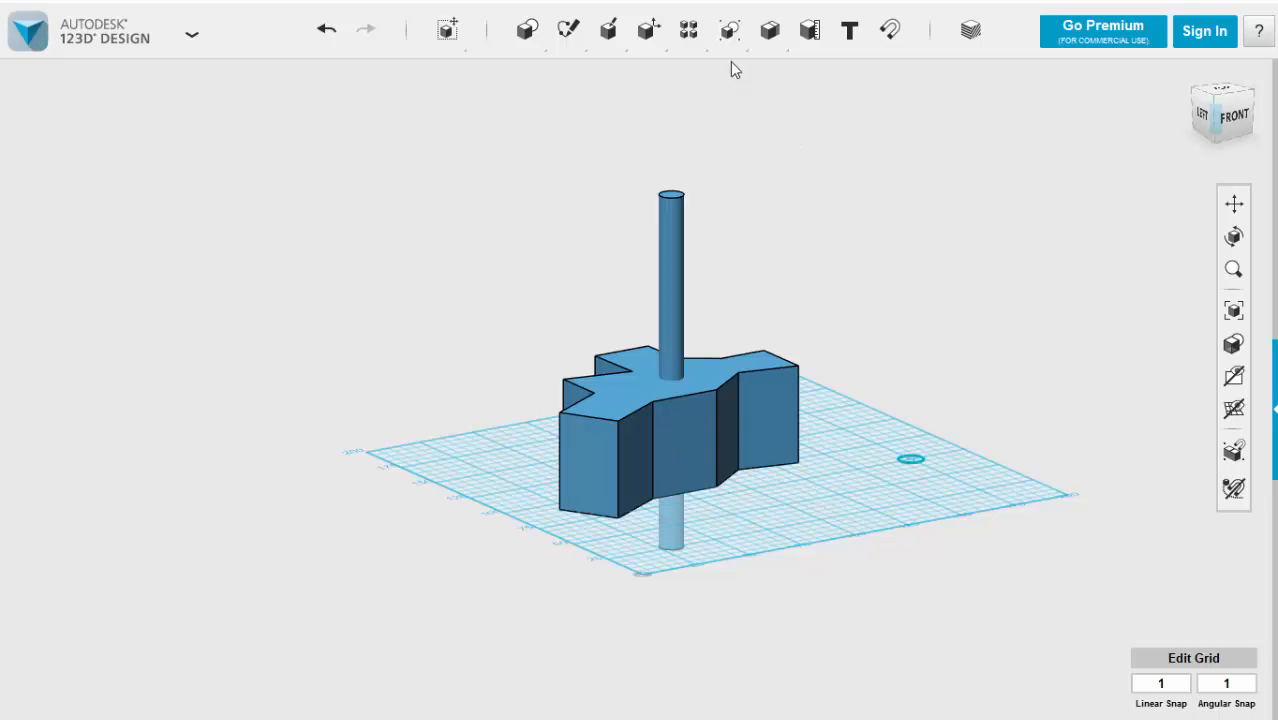
mouse_move(773, 38)
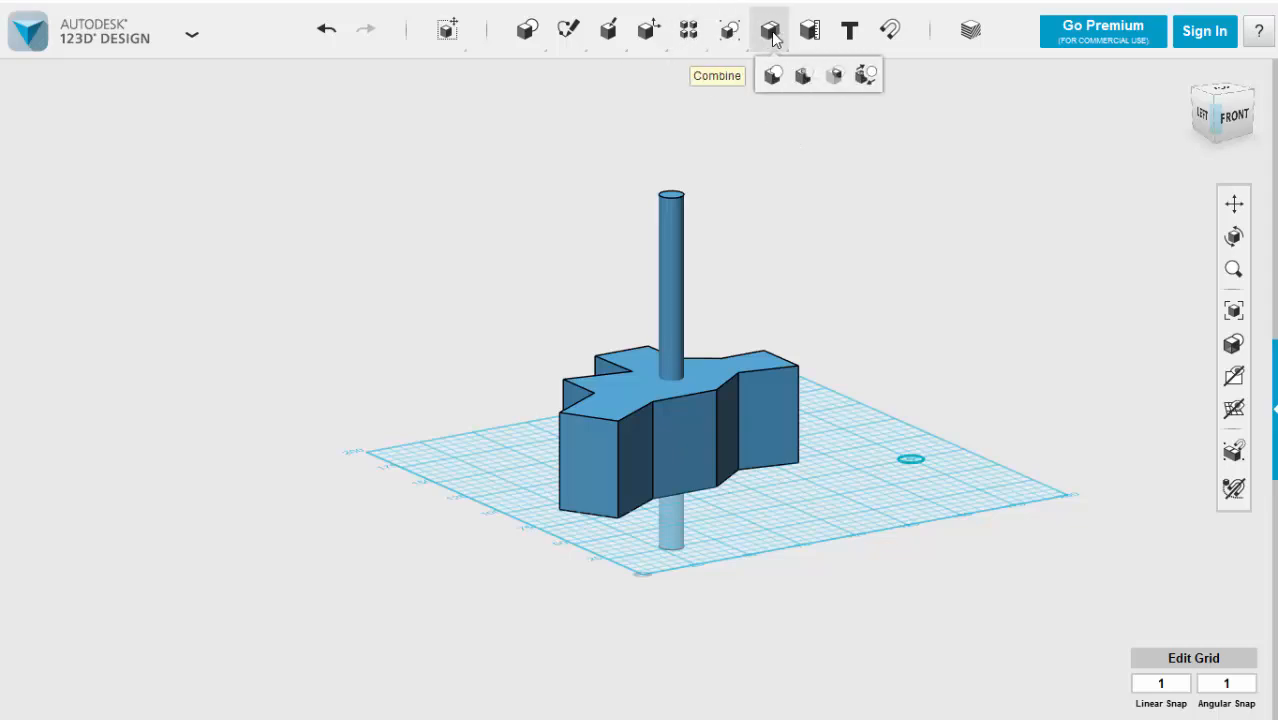
left_click(804, 78)
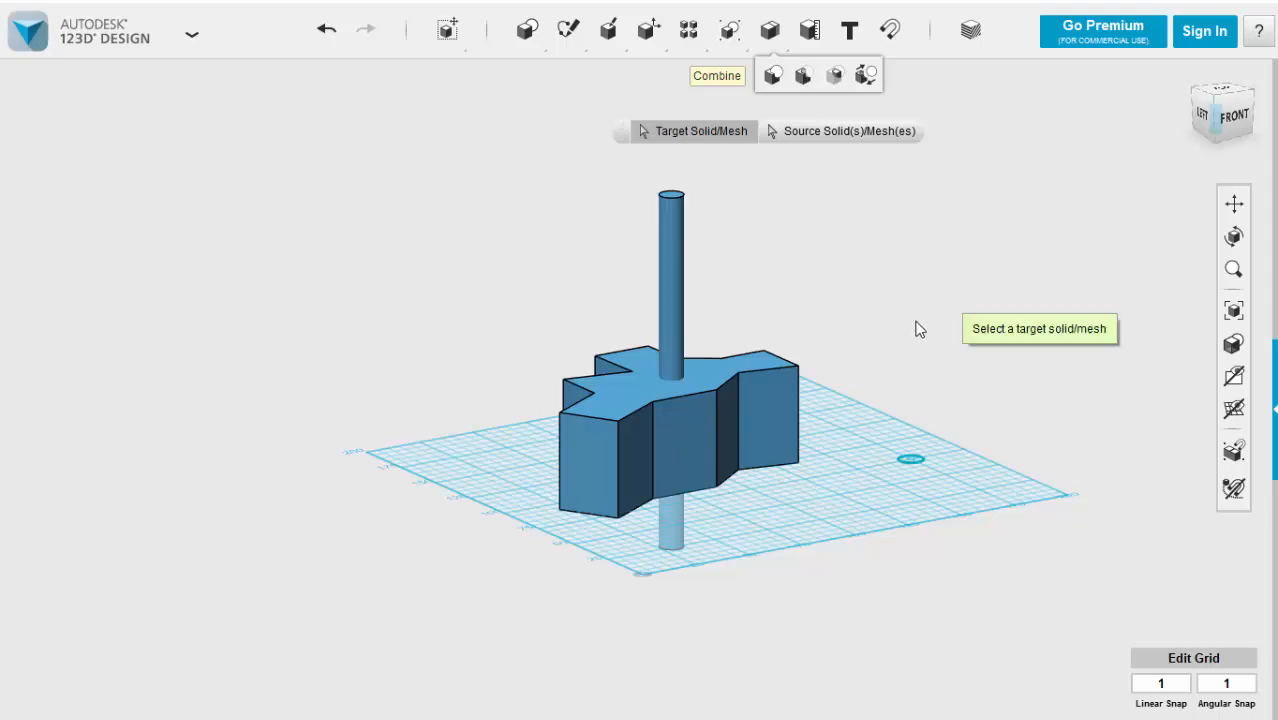
left_click(748, 371)
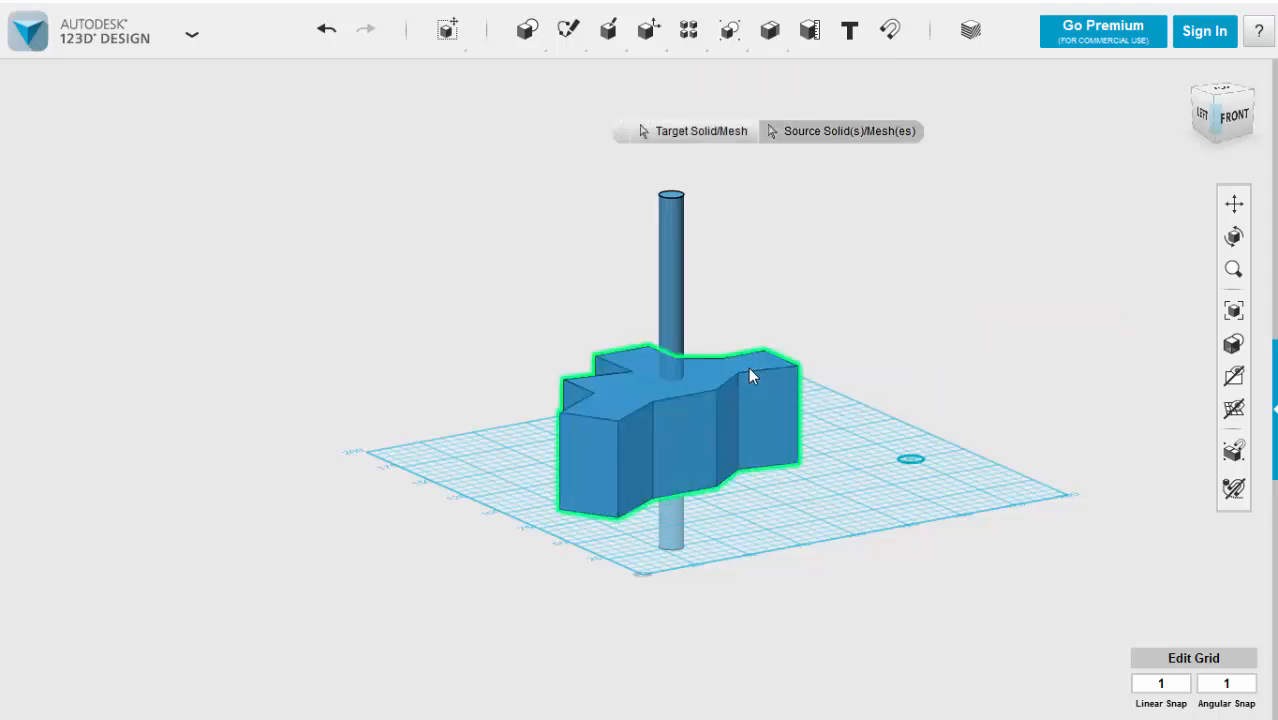
left_click(670, 258)
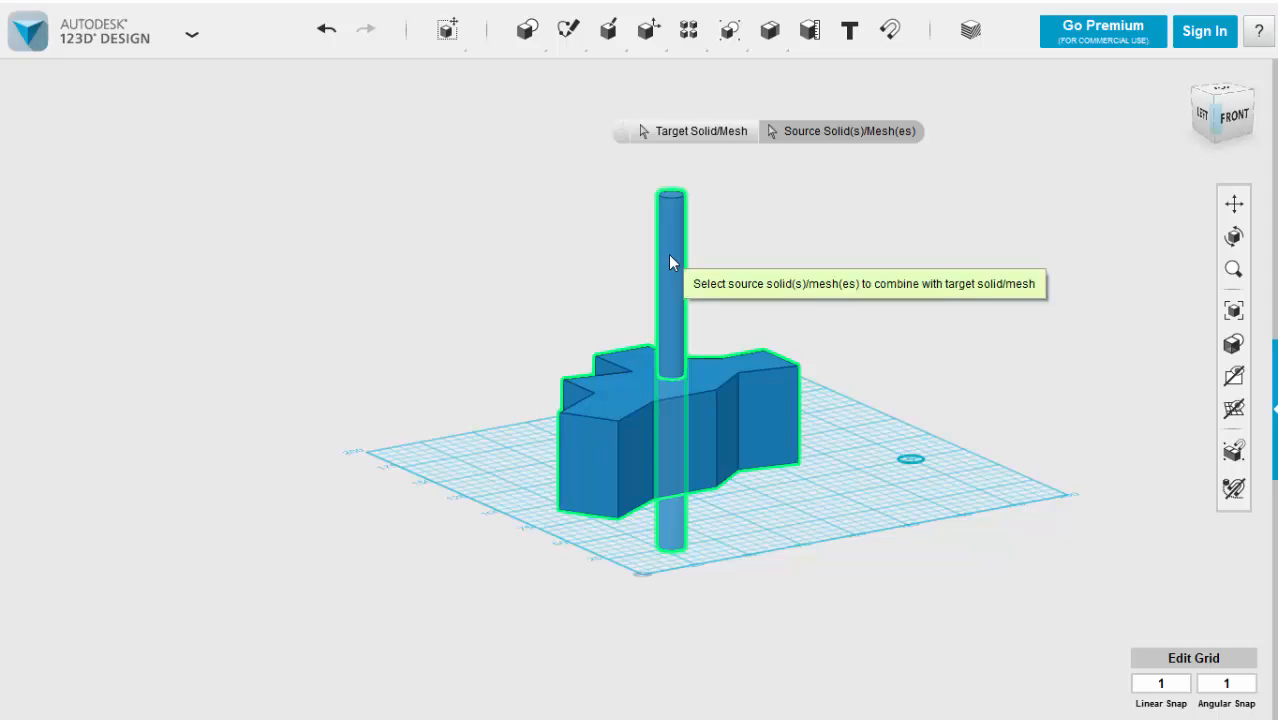
key("Return")
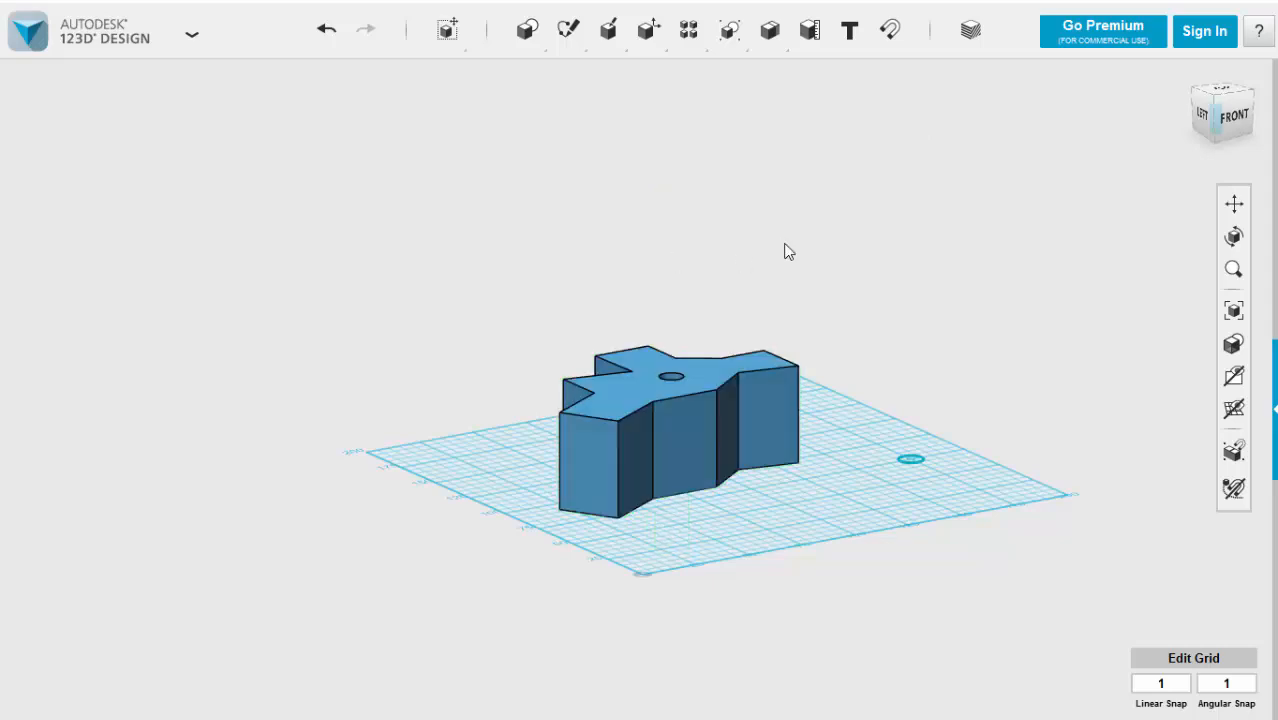
- Examine the through hole in the polygonal solid from directly above
middle_click_drag(785, 251, 825, 274)
right_click_drag(826, 280, 779, 340)
scroll(782, 345, "down", 3)
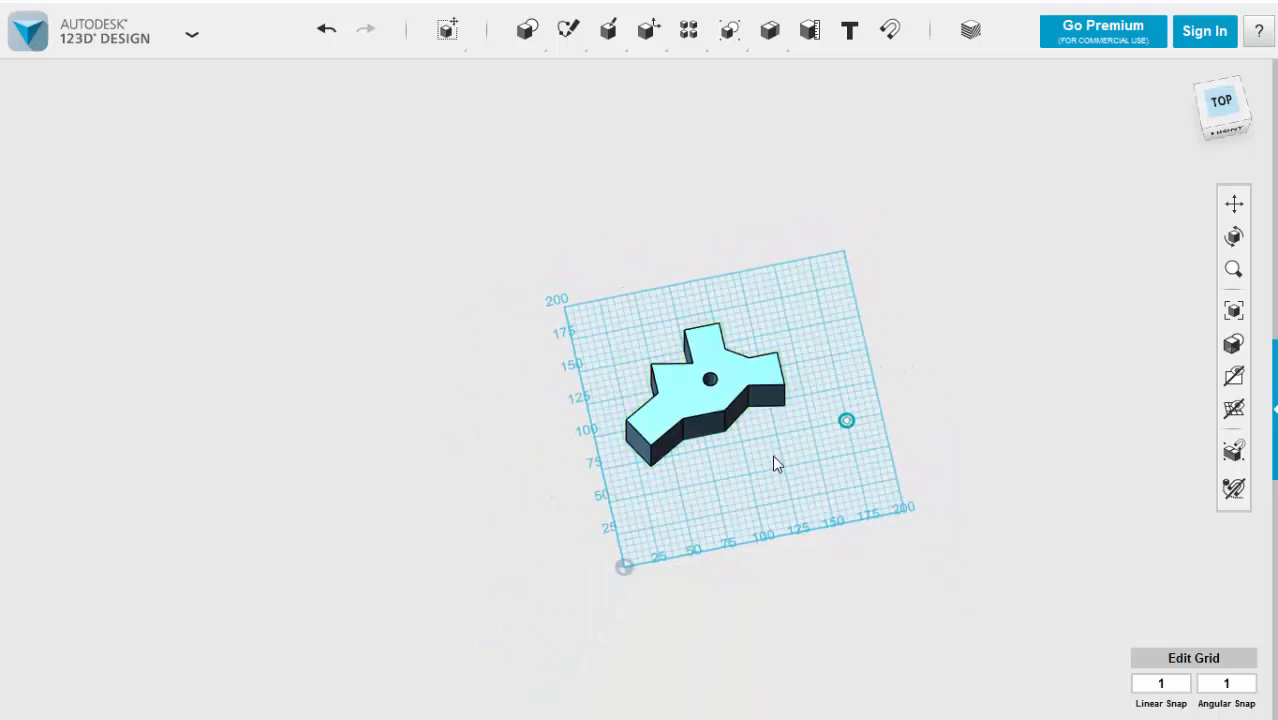
middle_click_drag(772, 458, 744, 386)
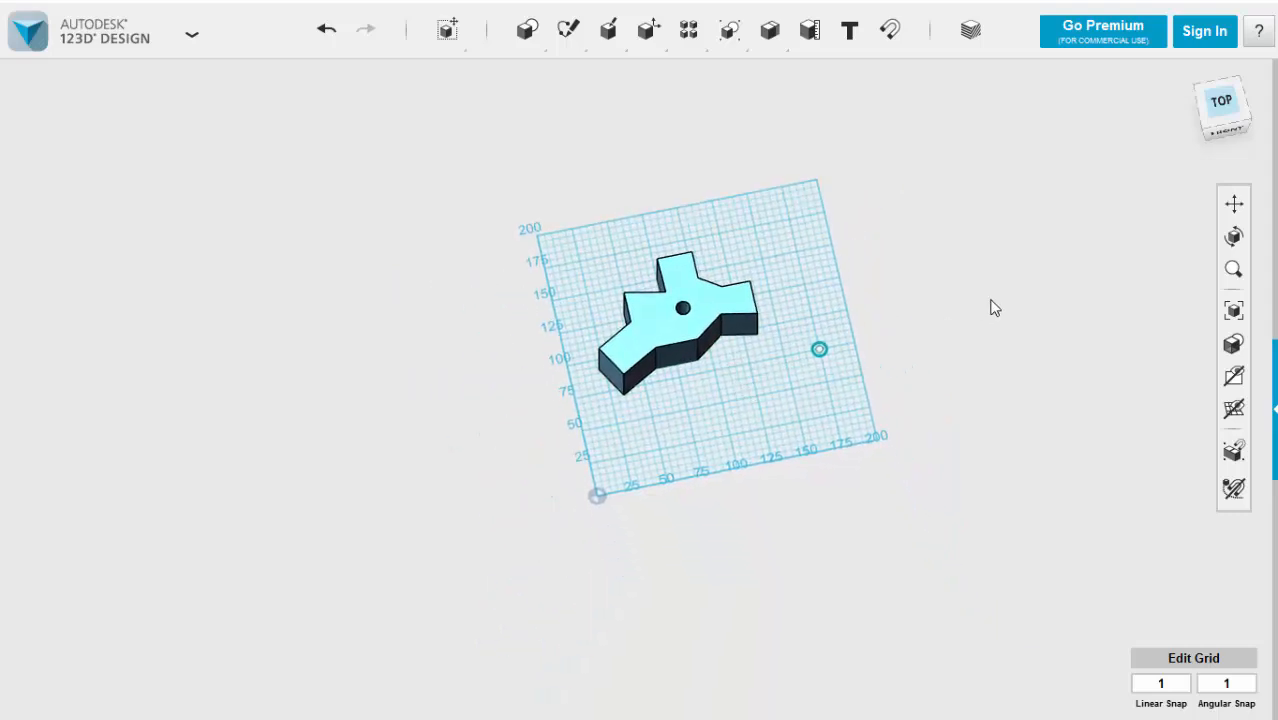
left_click(1220, 101)
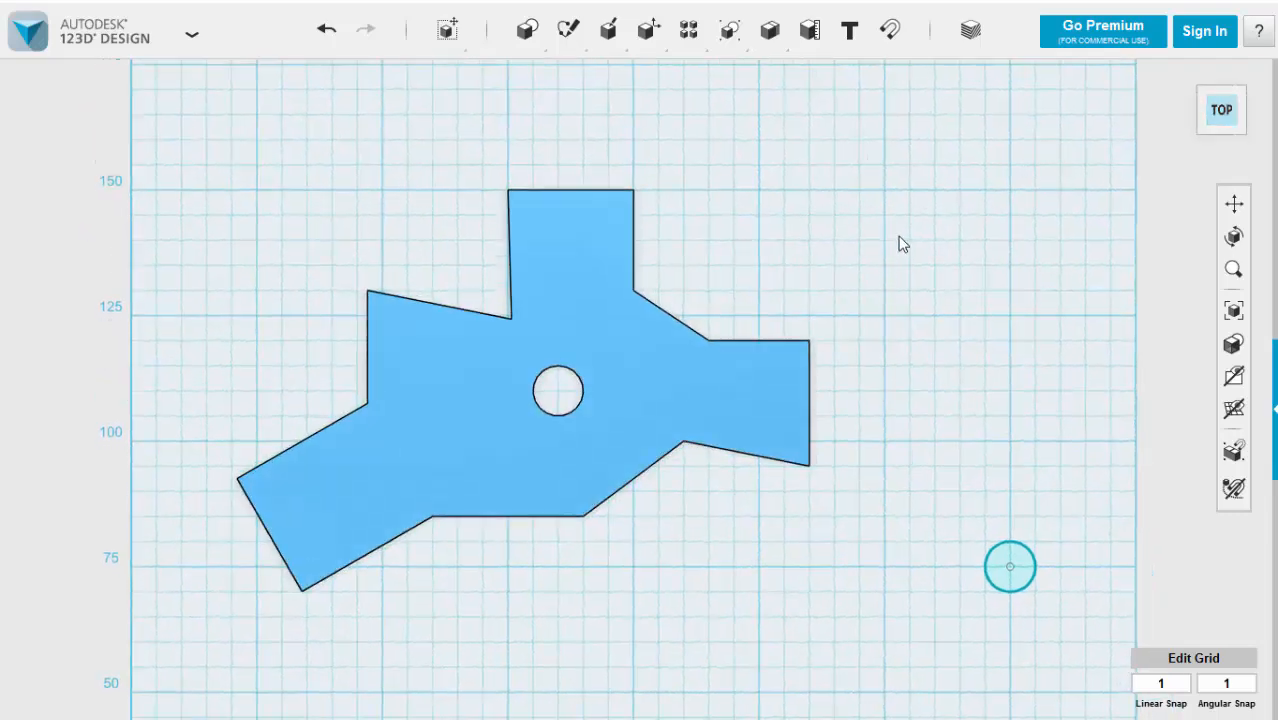
- With the Polyline tool, sketch a closed, irregular nine-sided outline on the grid beyond the polygonal solid, near the grid's upper-right corner
scroll(897, 243, "up", 2)
middle_click_drag(895, 217, 736, 362)
scroll(743, 345, "down", 1)
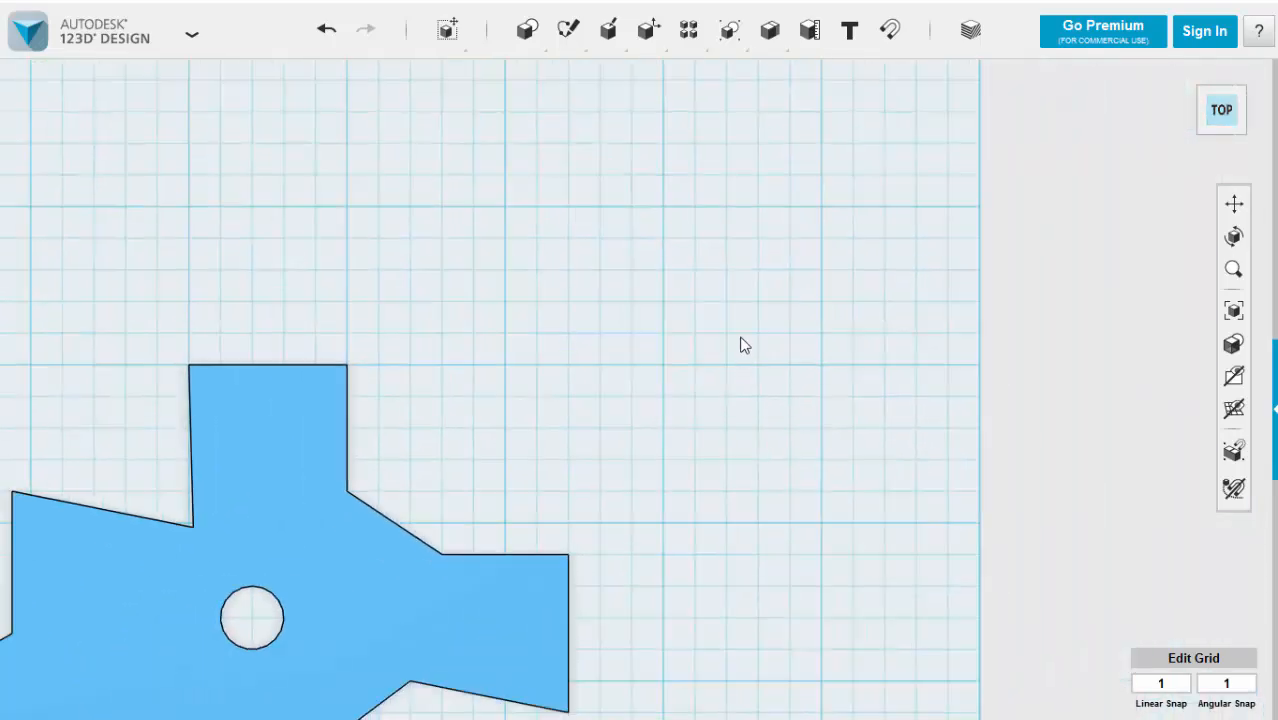
middle_click_drag(798, 292, 808, 319)
scroll(808, 319, "down", 1)
mouse_move(558, 33)
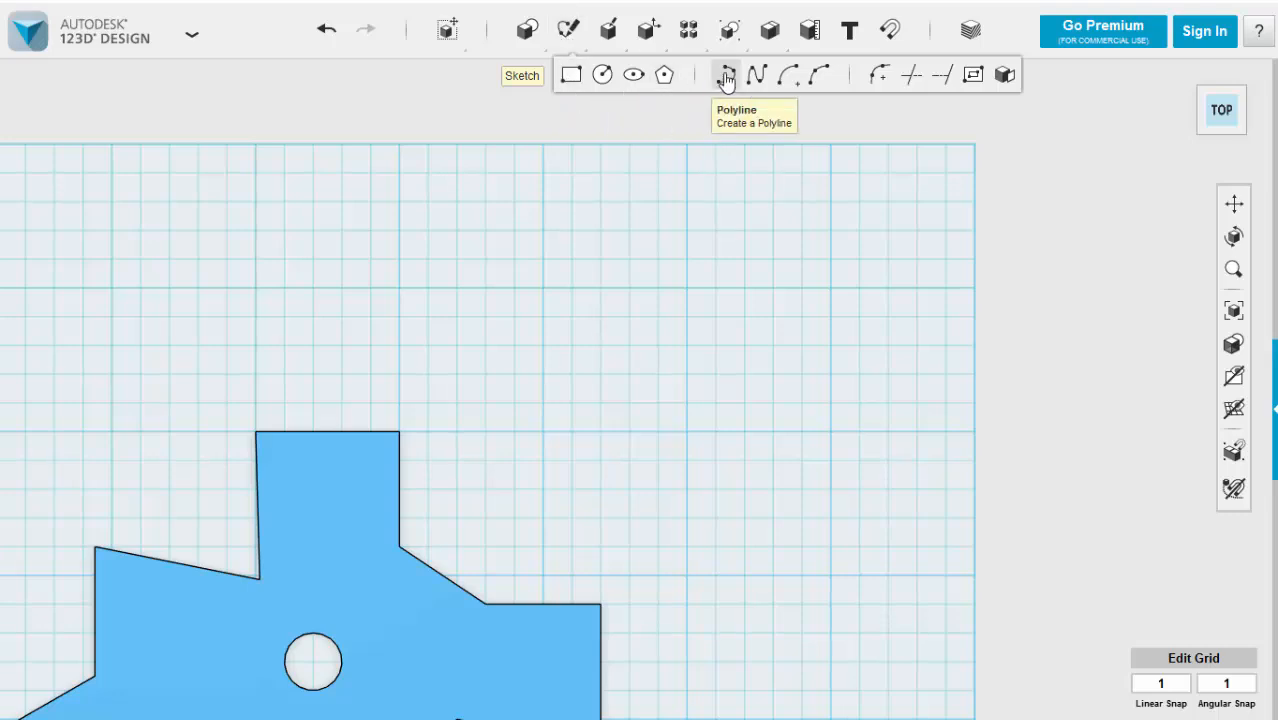
left_click(727, 80)
left_click(674, 271)
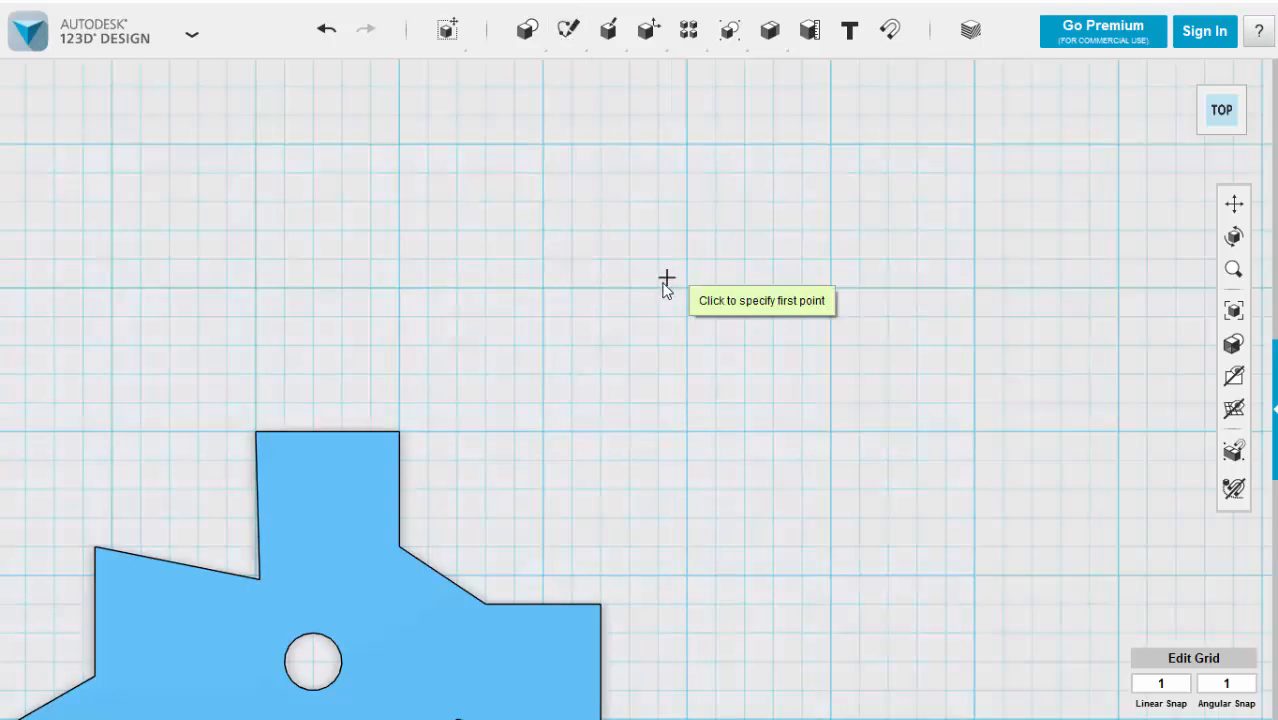
left_click(687, 259)
left_click(822, 189)
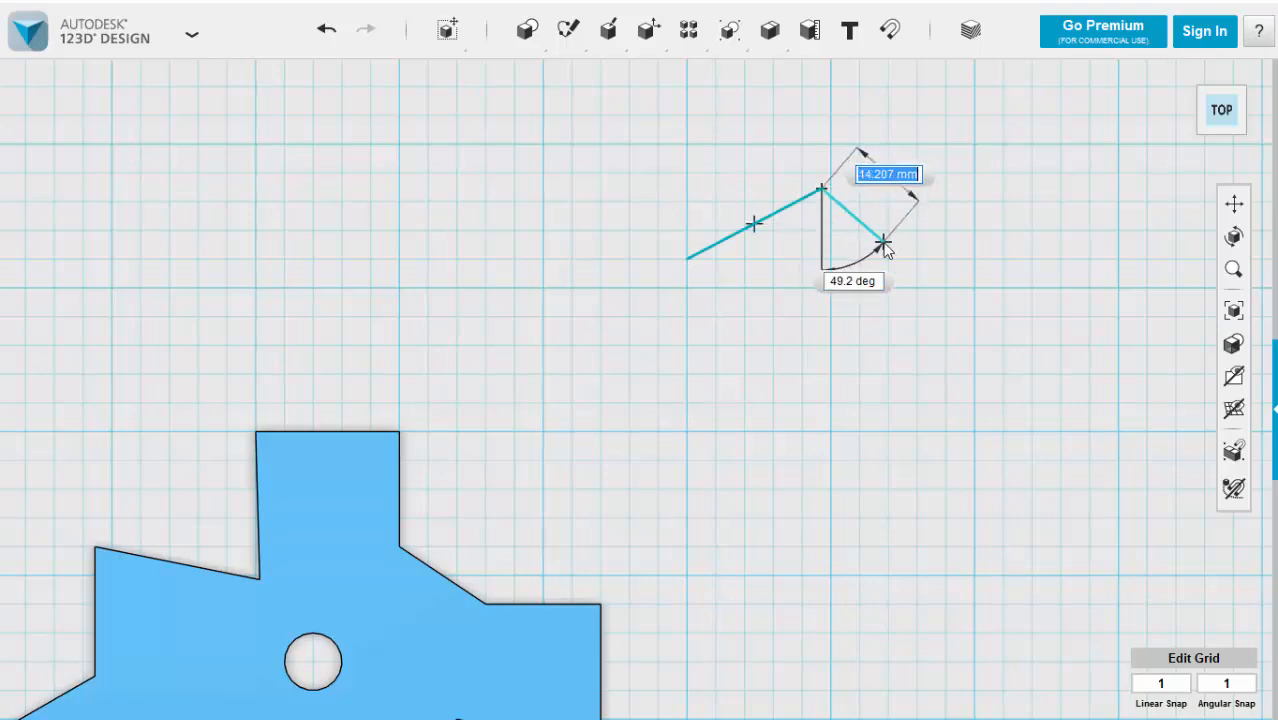
left_click(883, 240)
left_click(984, 206)
left_click(1017, 296)
left_click(946, 402)
left_click(888, 318)
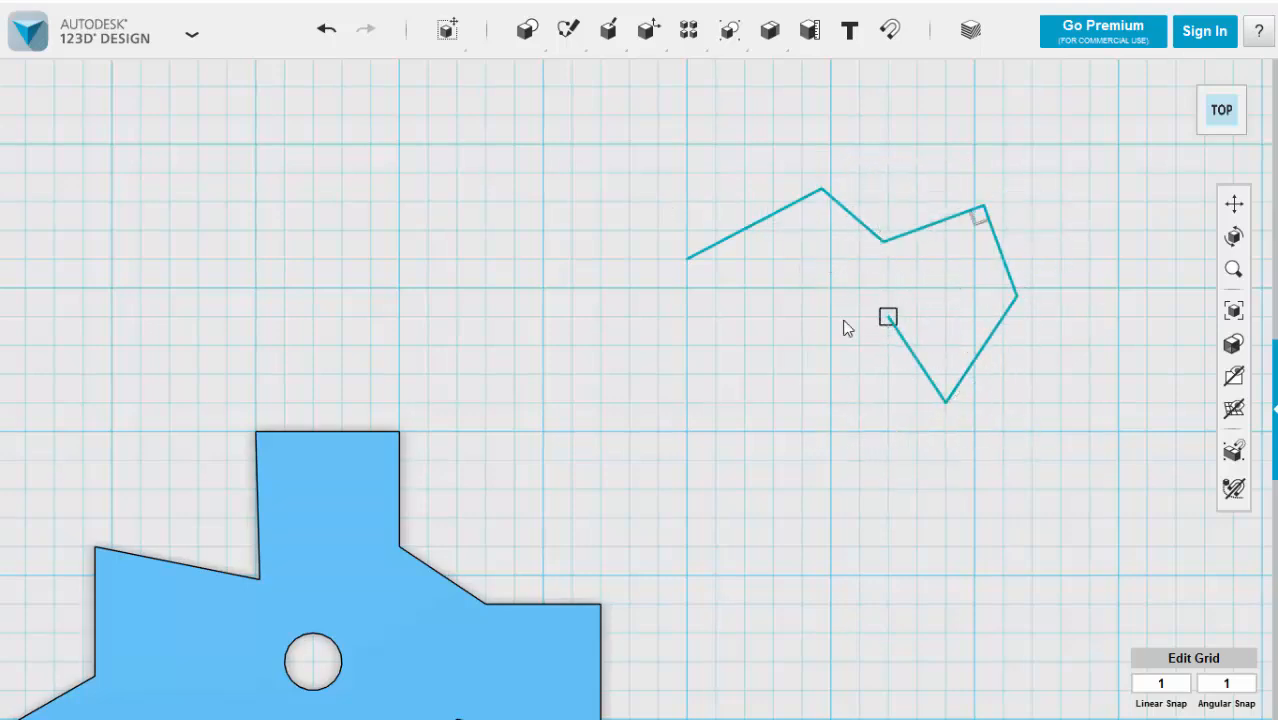
left_click(673, 332)
left_click(687, 259)
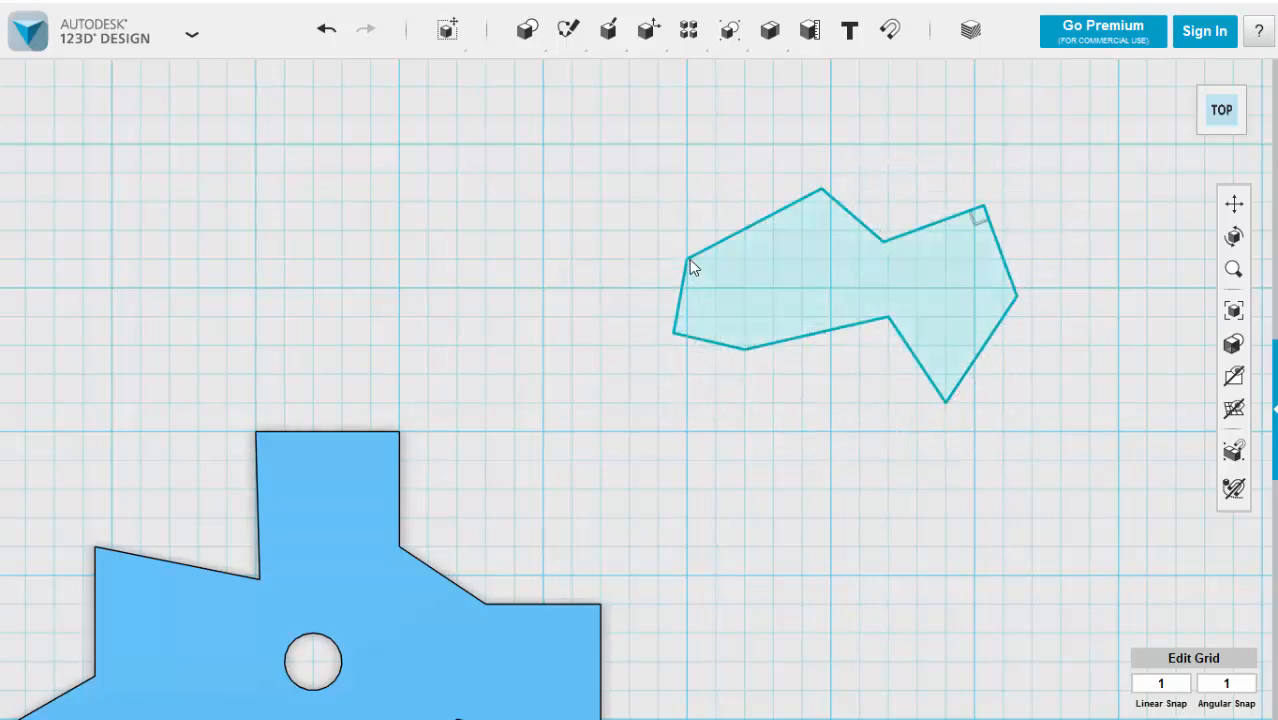
- Finish the polyline and reshape the outline by moving its upper-left corner about 5 mm left and 5 mm up
mouse_move(650, 34)
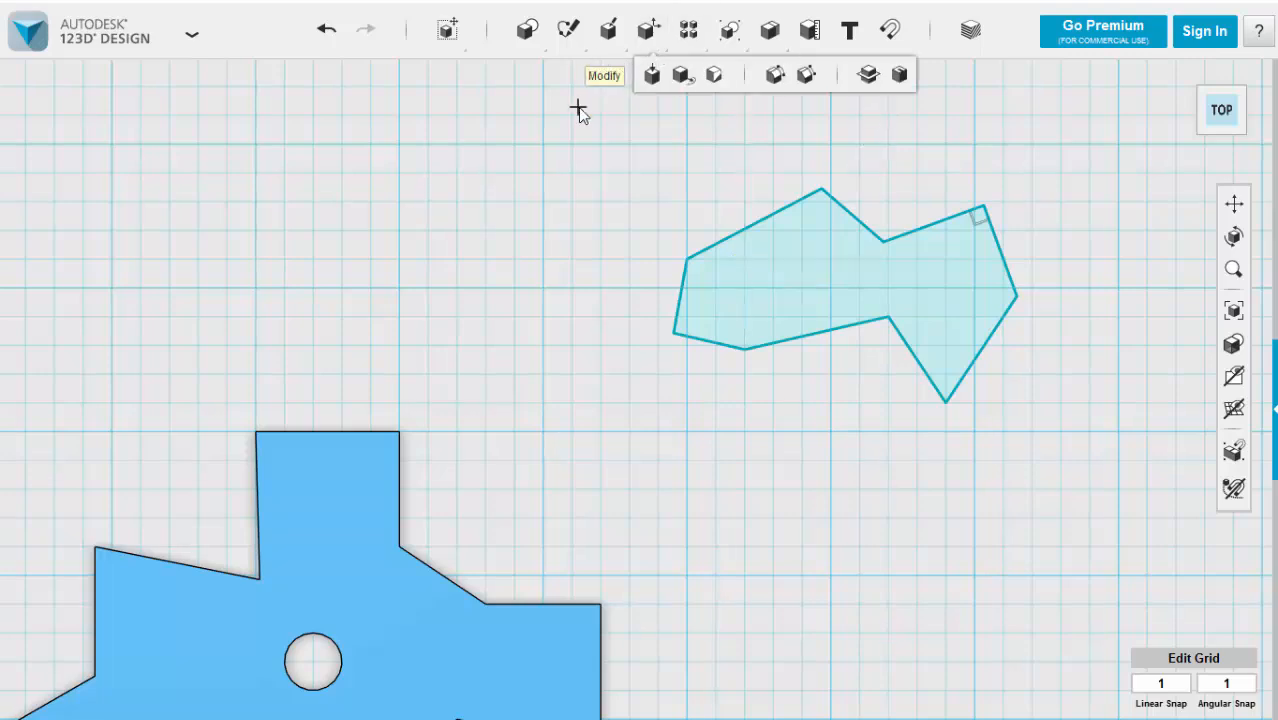
left_click(707, 72)
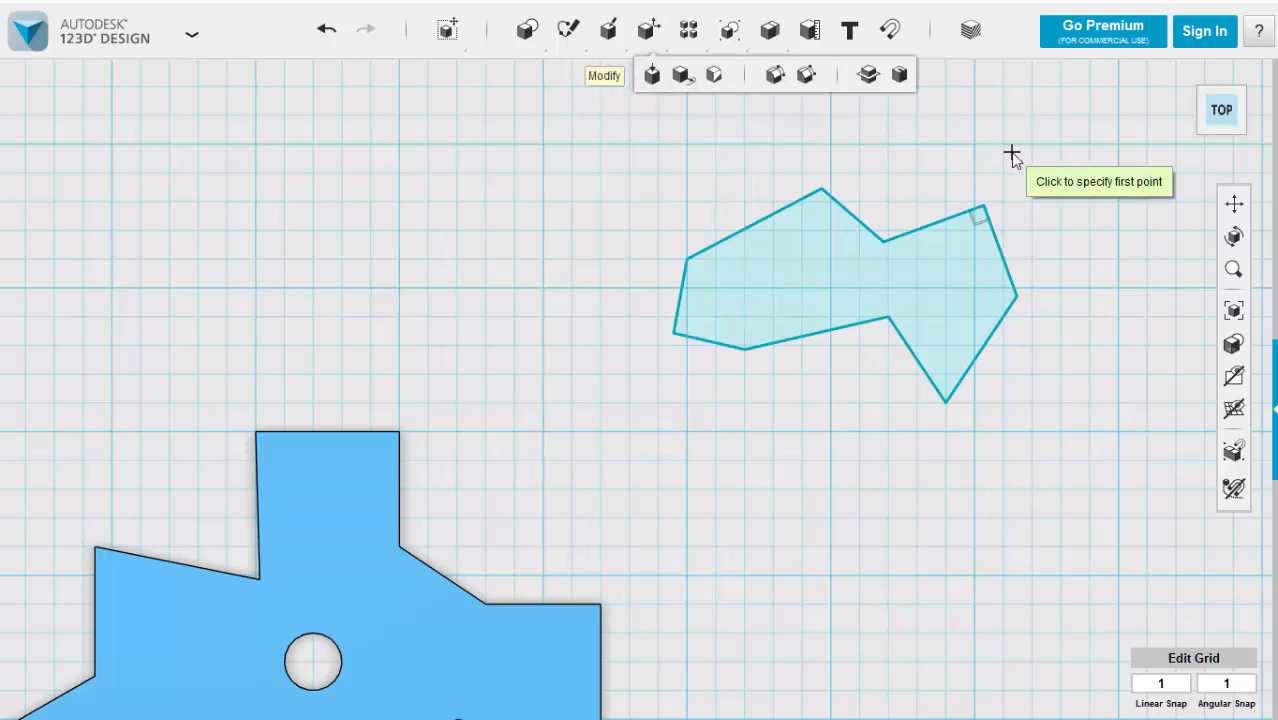
key("Escape")
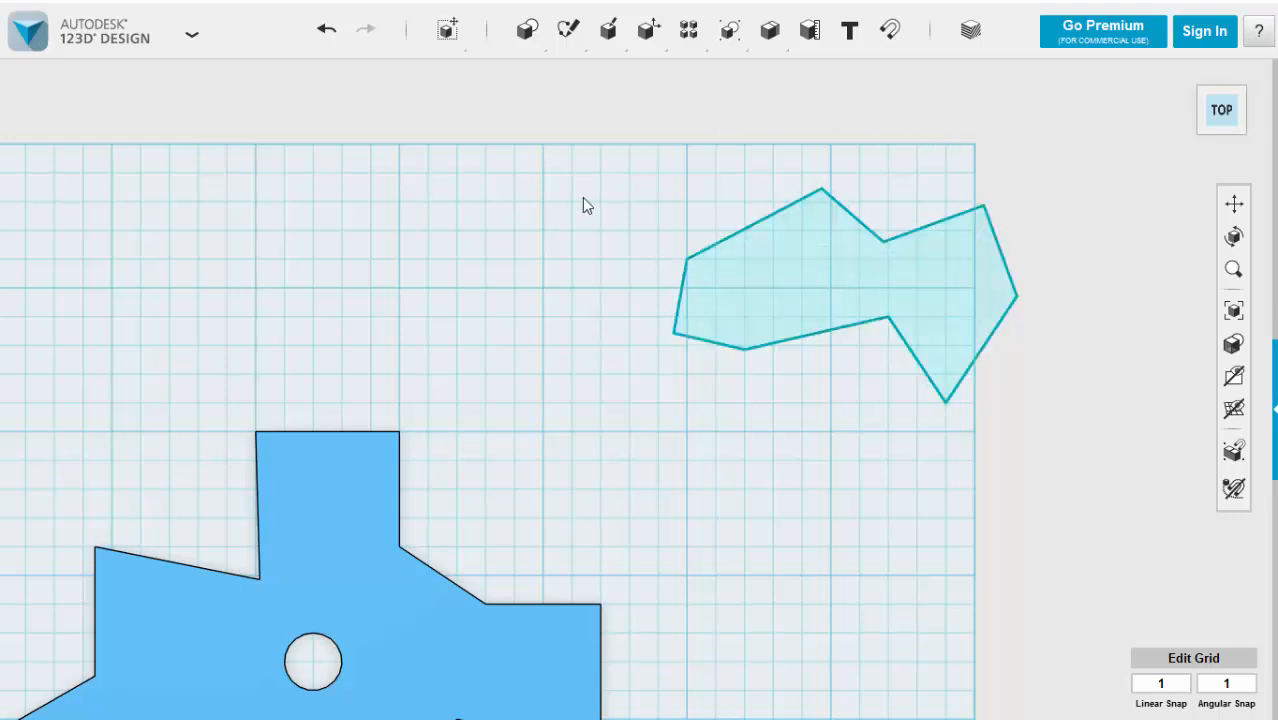
left_click_drag(686, 260, 660, 230)
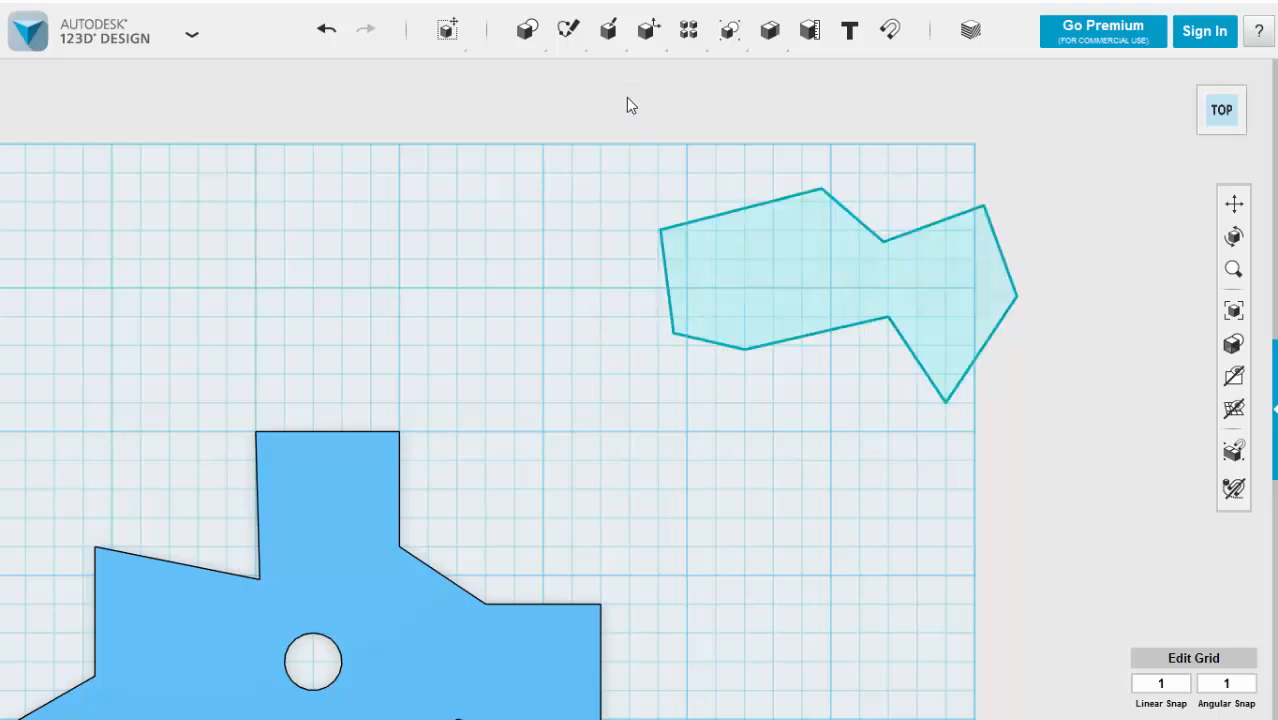
- Add a 15 mm diameter circle to the same sketch, inside the wide left part of the new outline
mouse_move(568, 34)
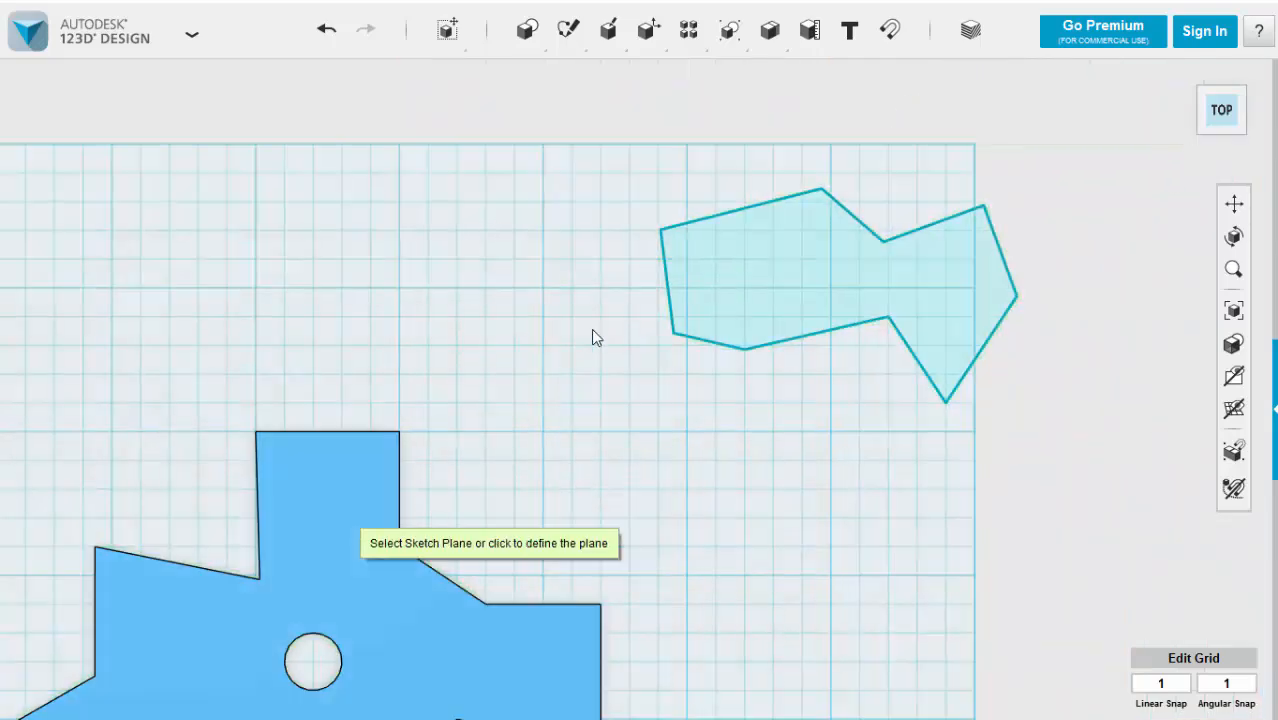
left_click(770, 287)
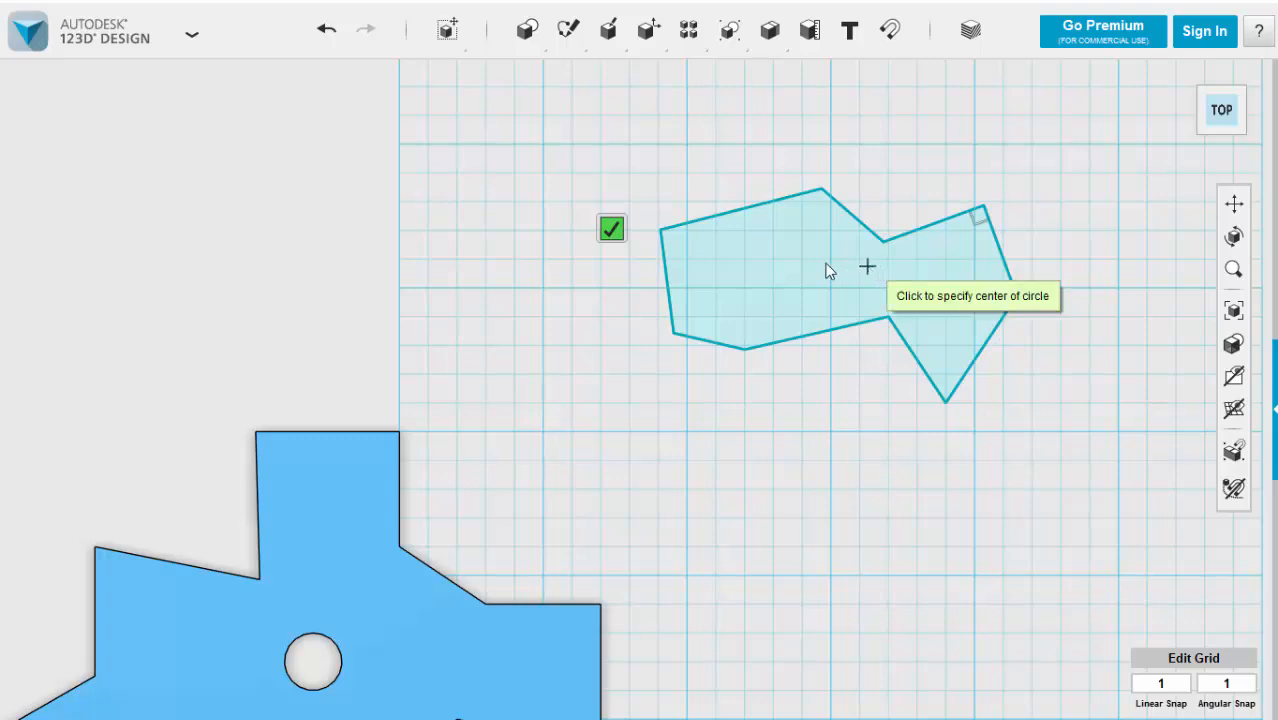
left_click(744, 289)
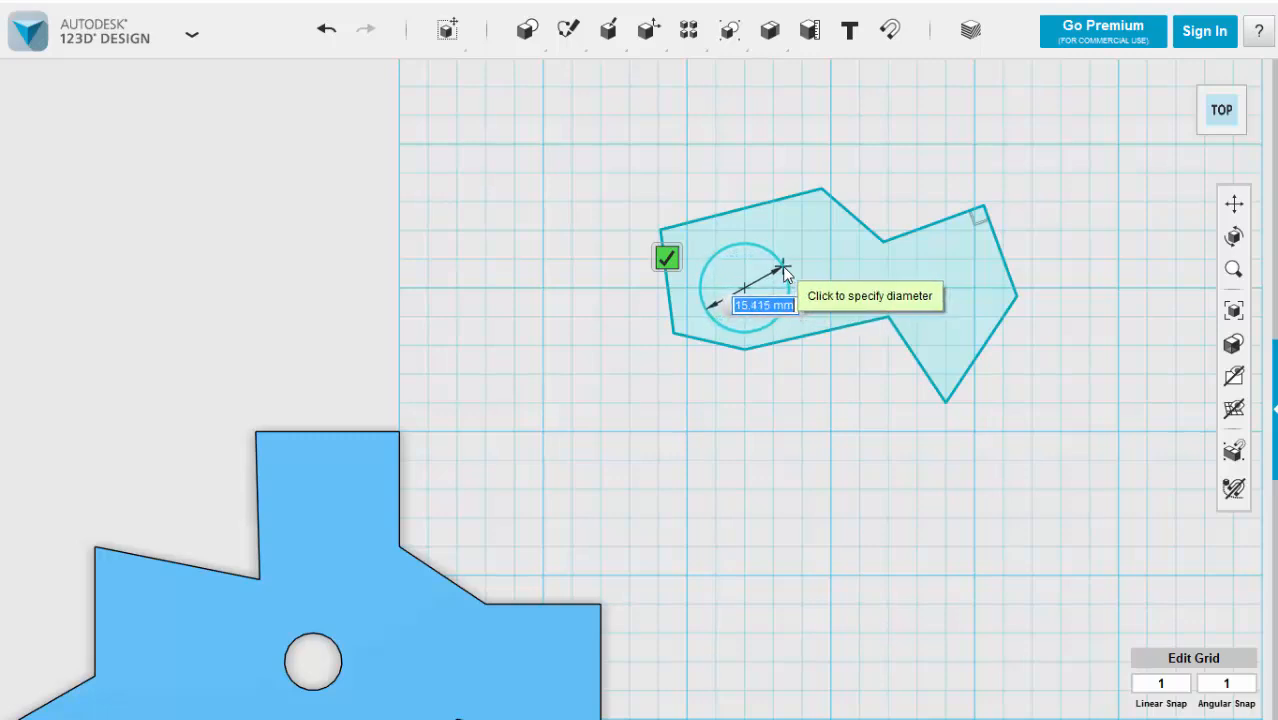
type("15")
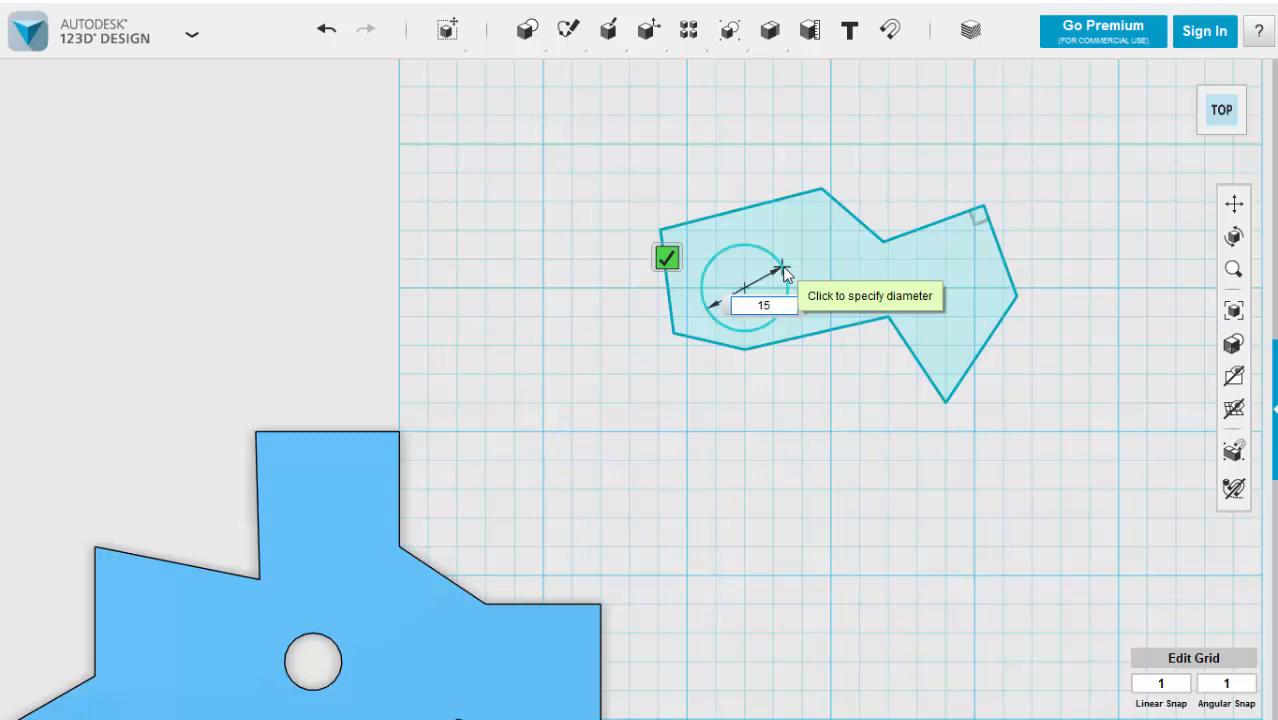
key("Return")
left_click(782, 266)
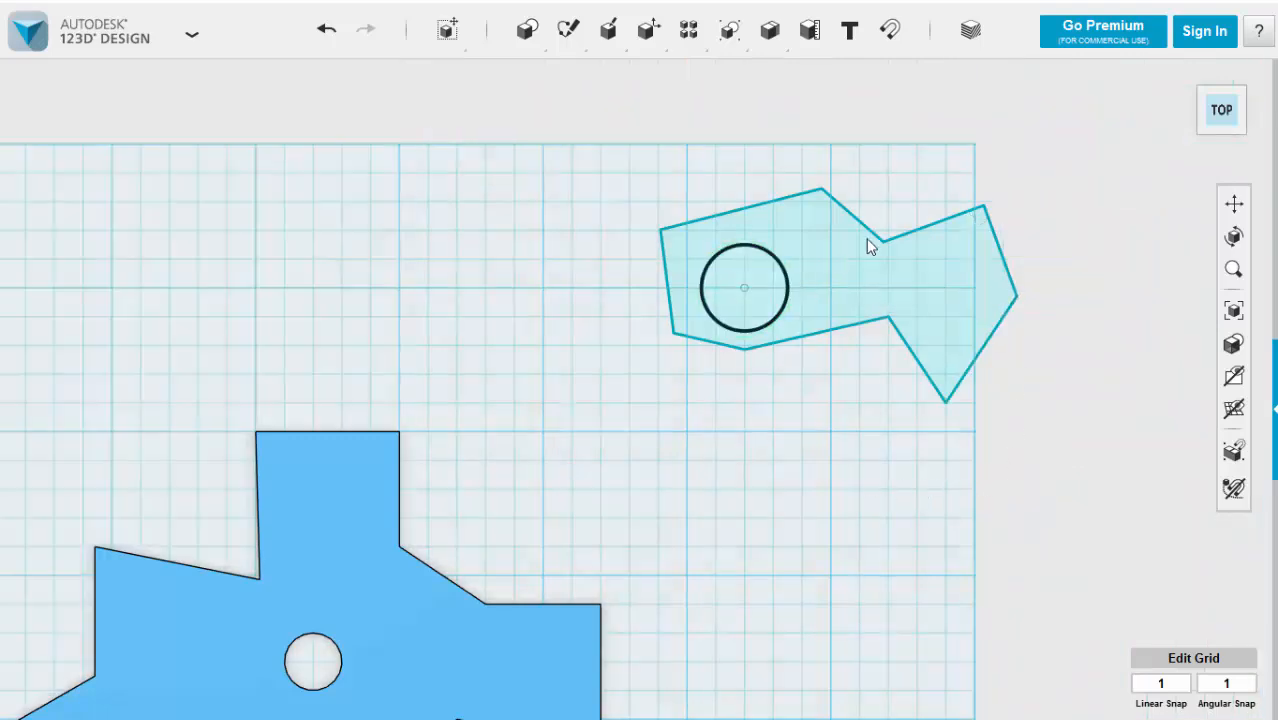
- Extrude the new outline upward 15 mm, leaving out the circle so it forms a through hole
scroll(833, 449, "down", 3)
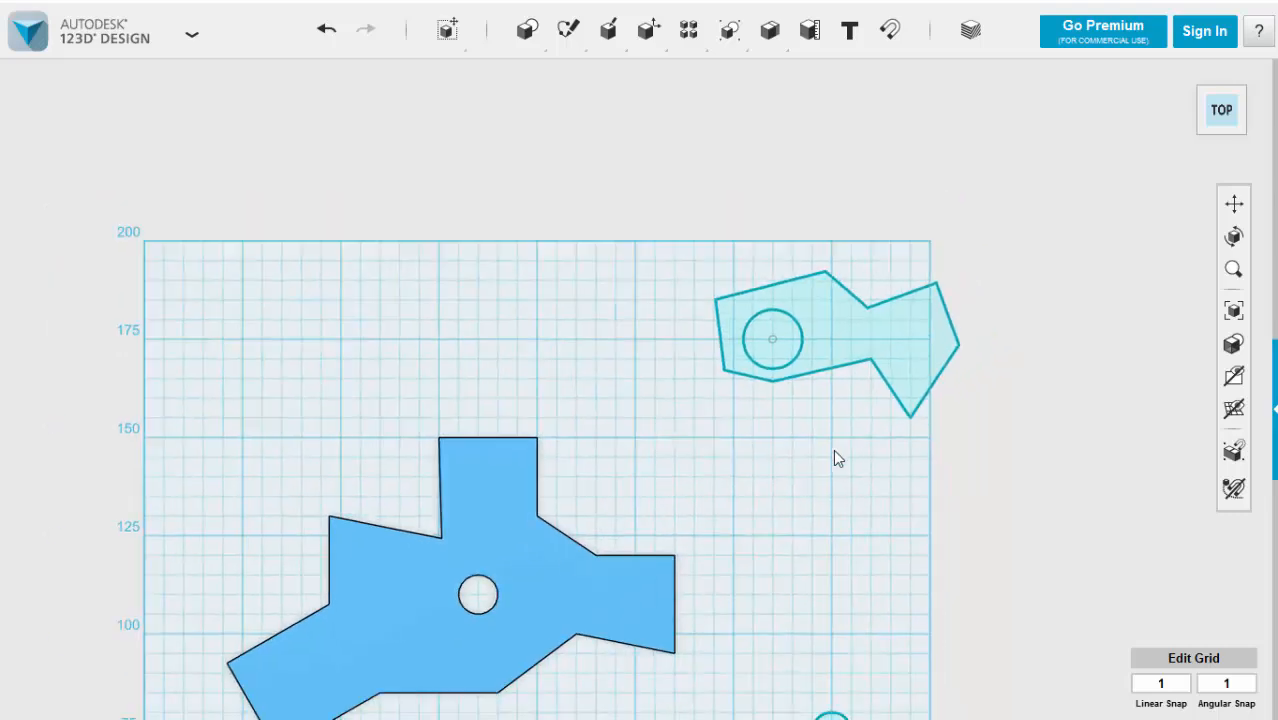
scroll(833, 449, "down", 1)
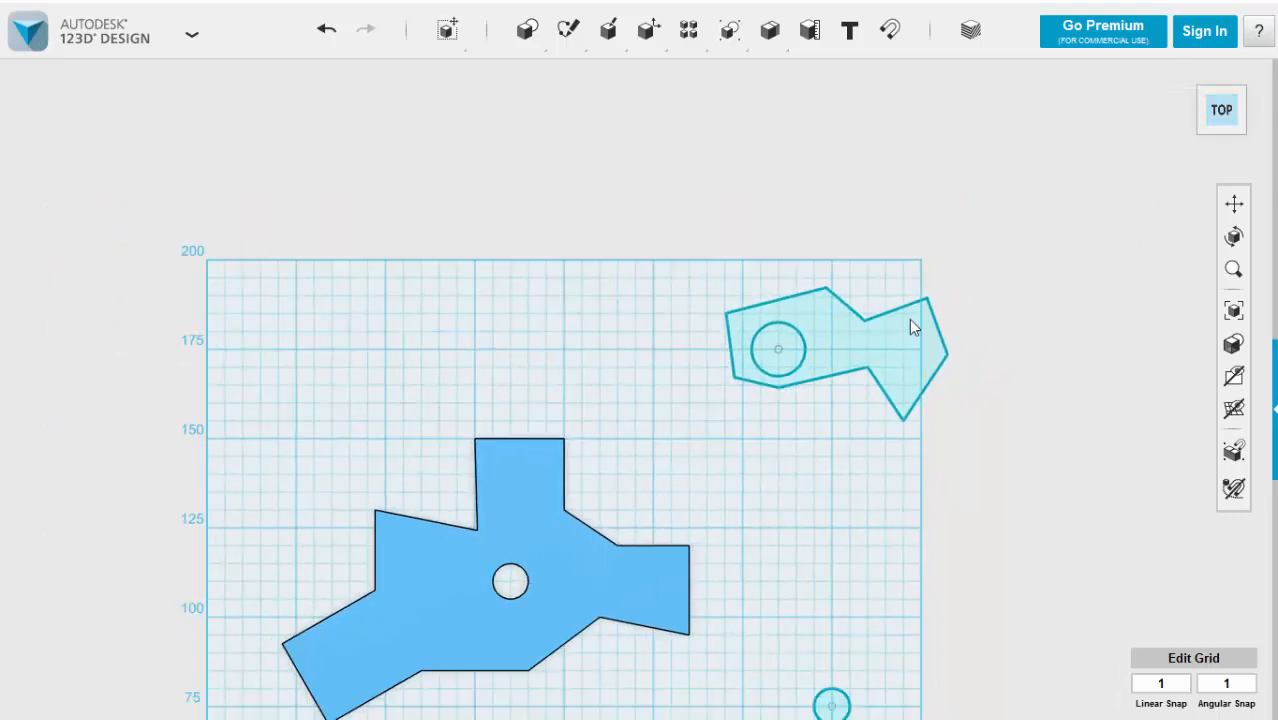
scroll(859, 321, "down", 1)
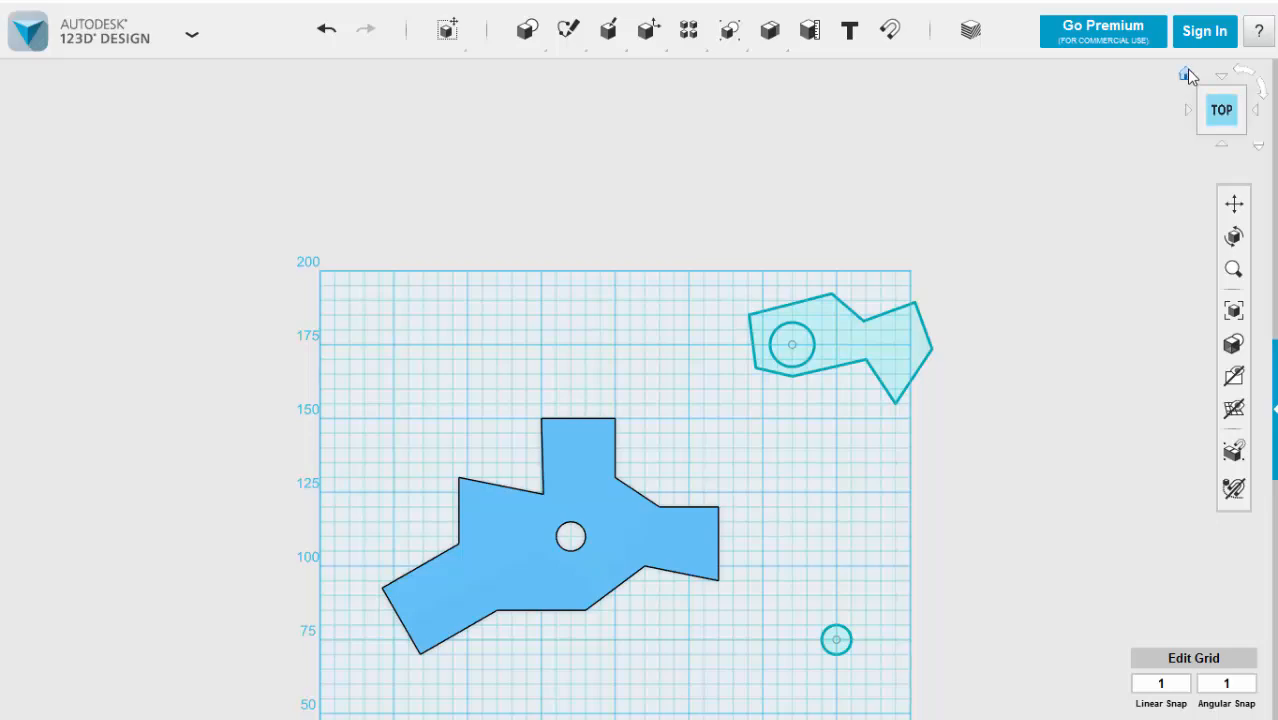
left_click(1185, 73)
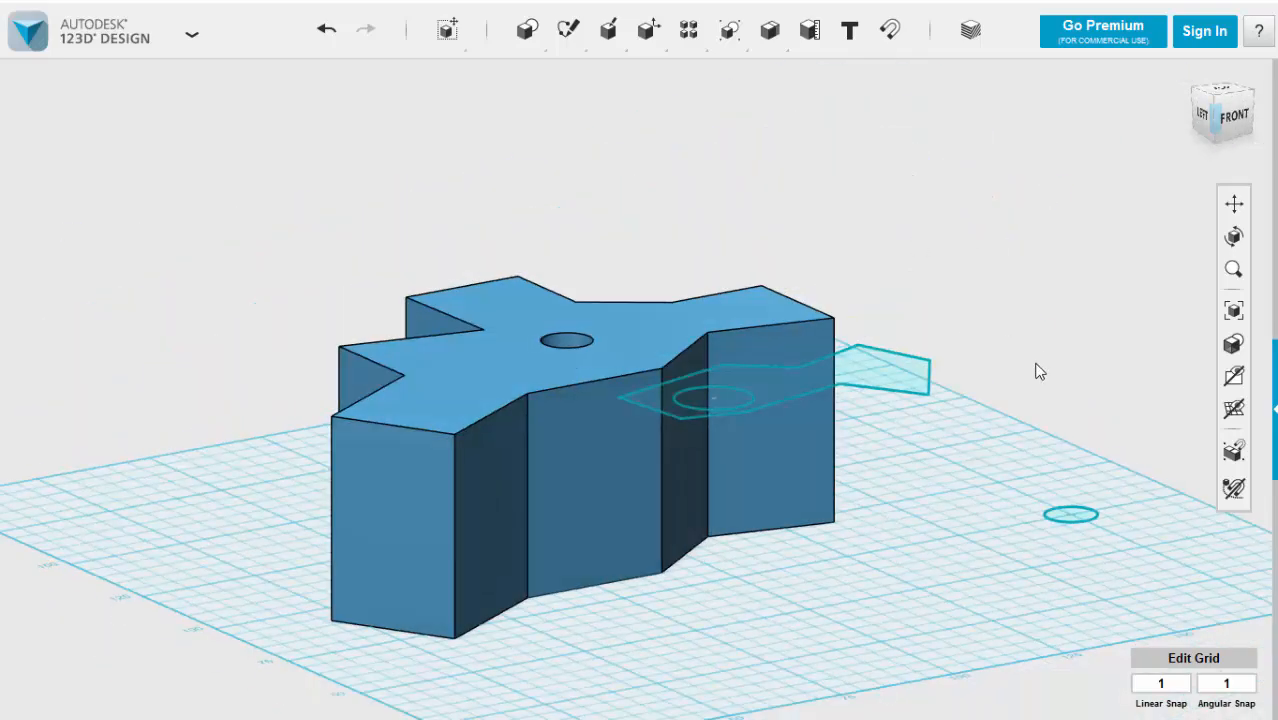
right_click_drag(1038, 371, 968, 400)
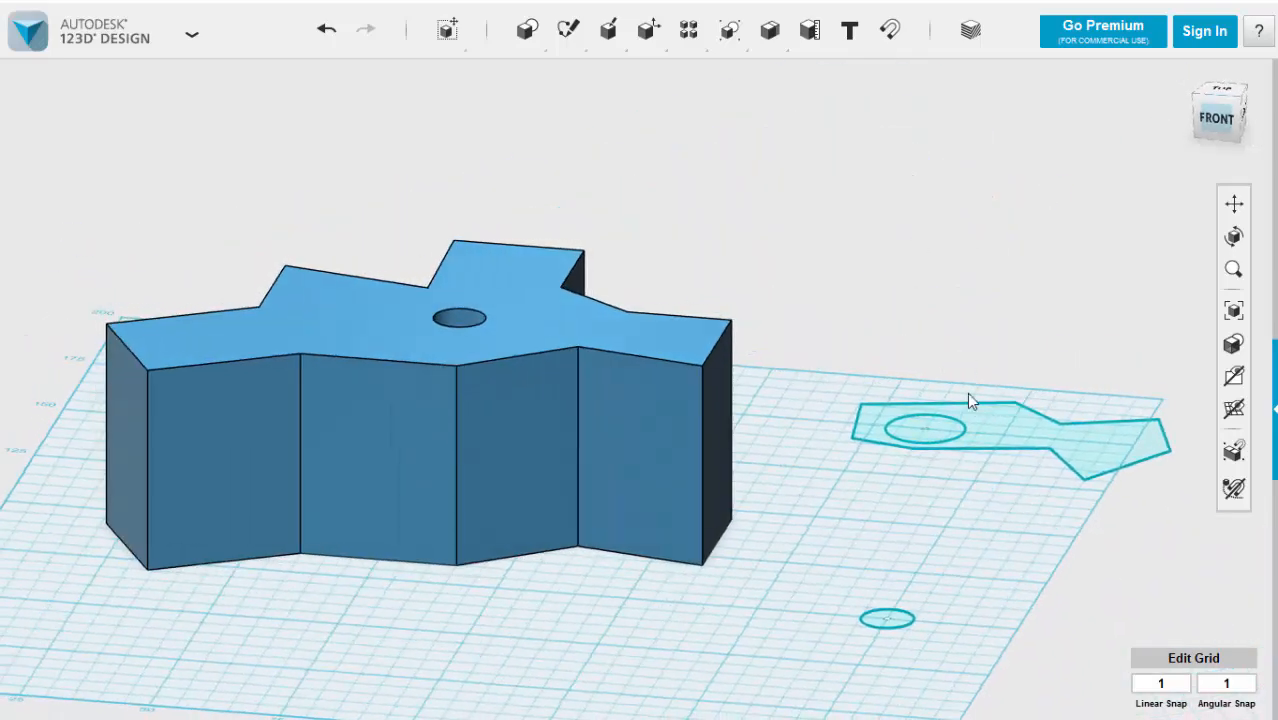
left_click(990, 427)
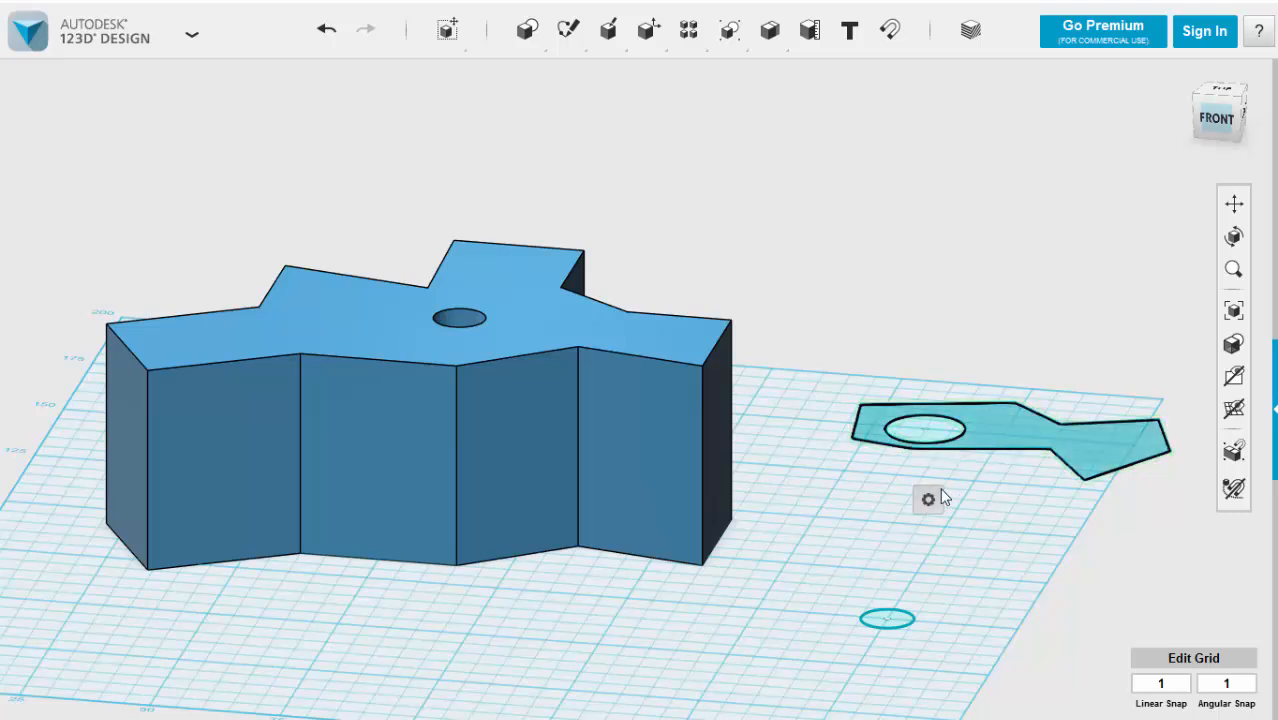
mouse_move(930, 500)
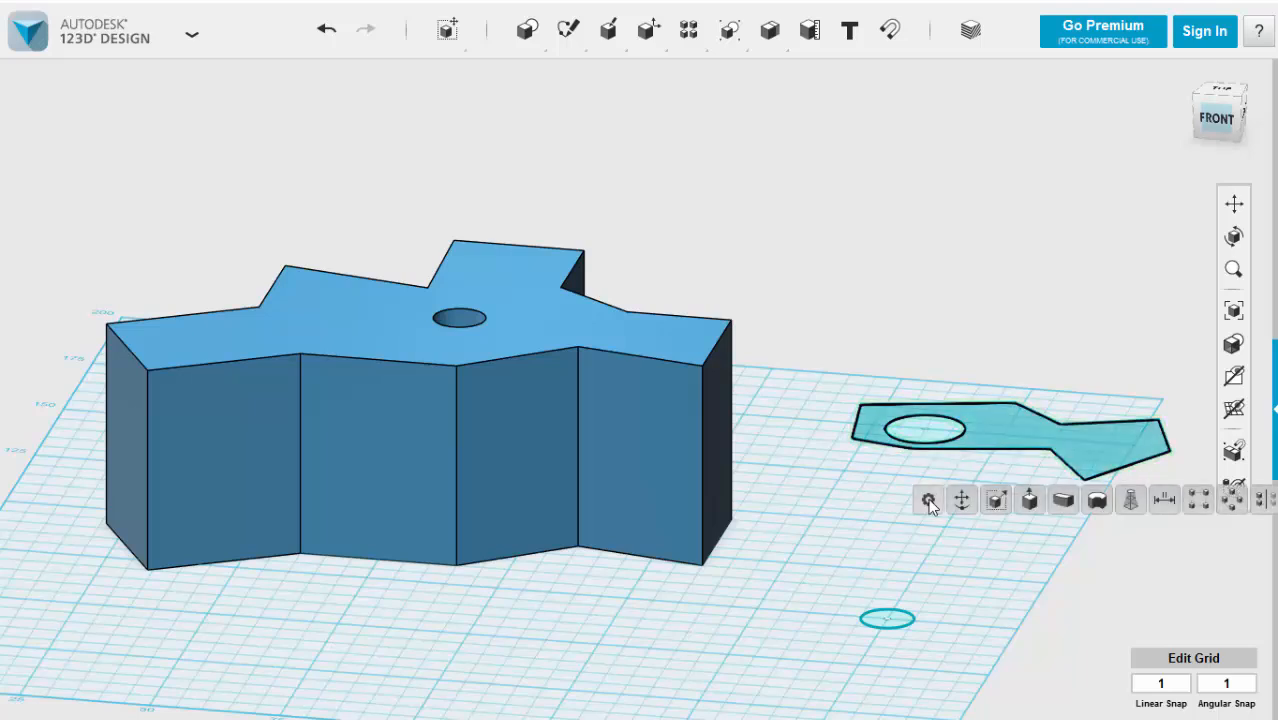
left_click(1029, 500)
left_click_drag(1010, 415, 1009, 335)
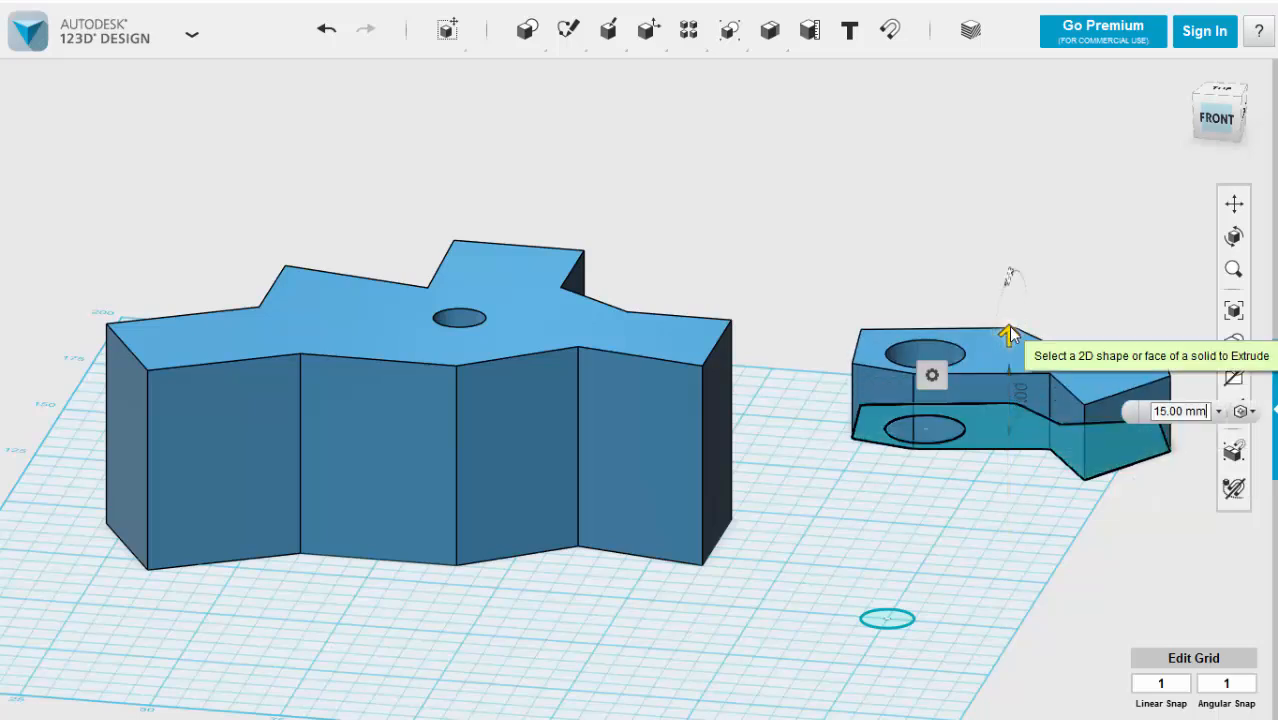
left_click(1069, 285)
- Hide all sketches so that only the two solids with their holes are displayed
mouse_move(1233, 376)
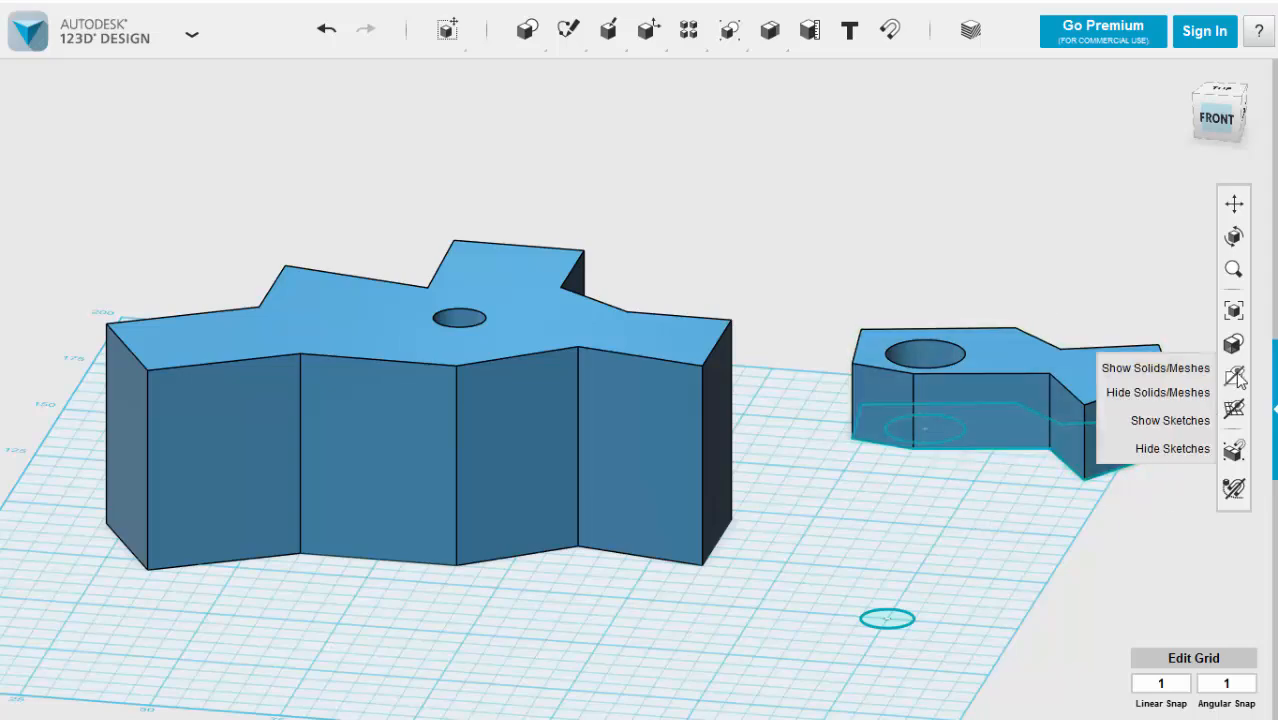
left_click(1170, 446)
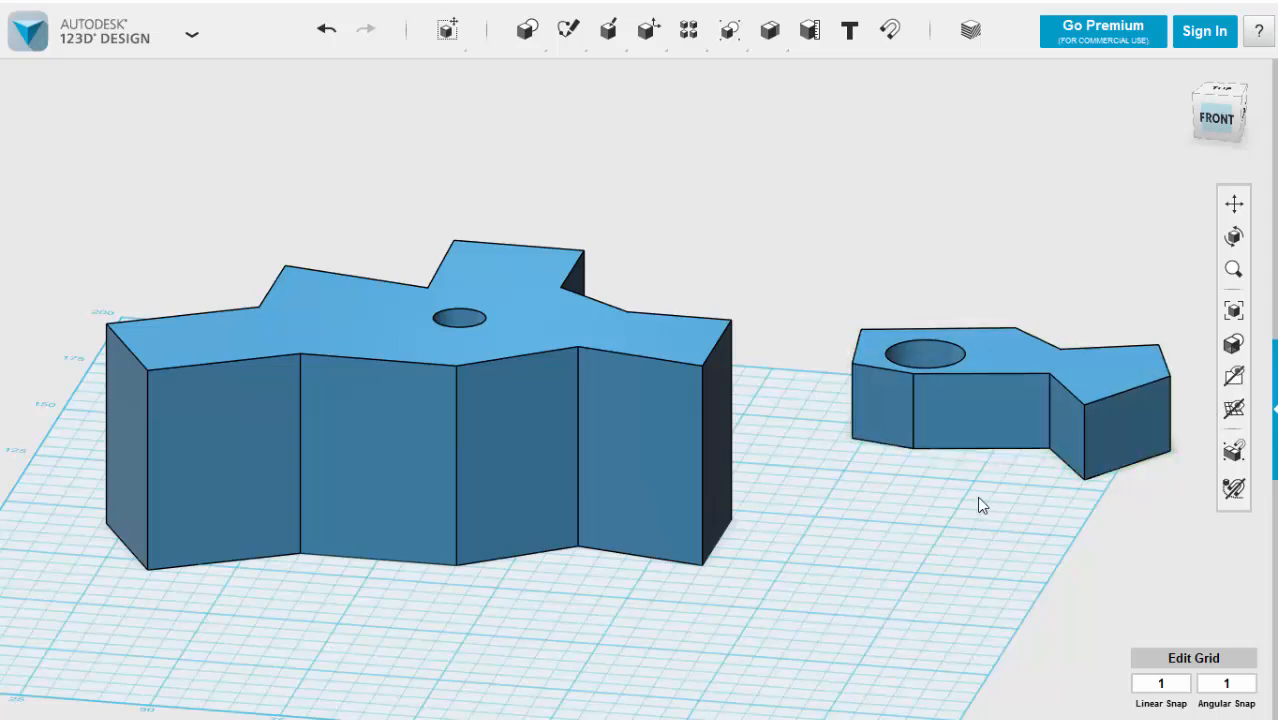
right_click_drag(978, 498, 827, 413)
scroll(850, 440, "down", 3)
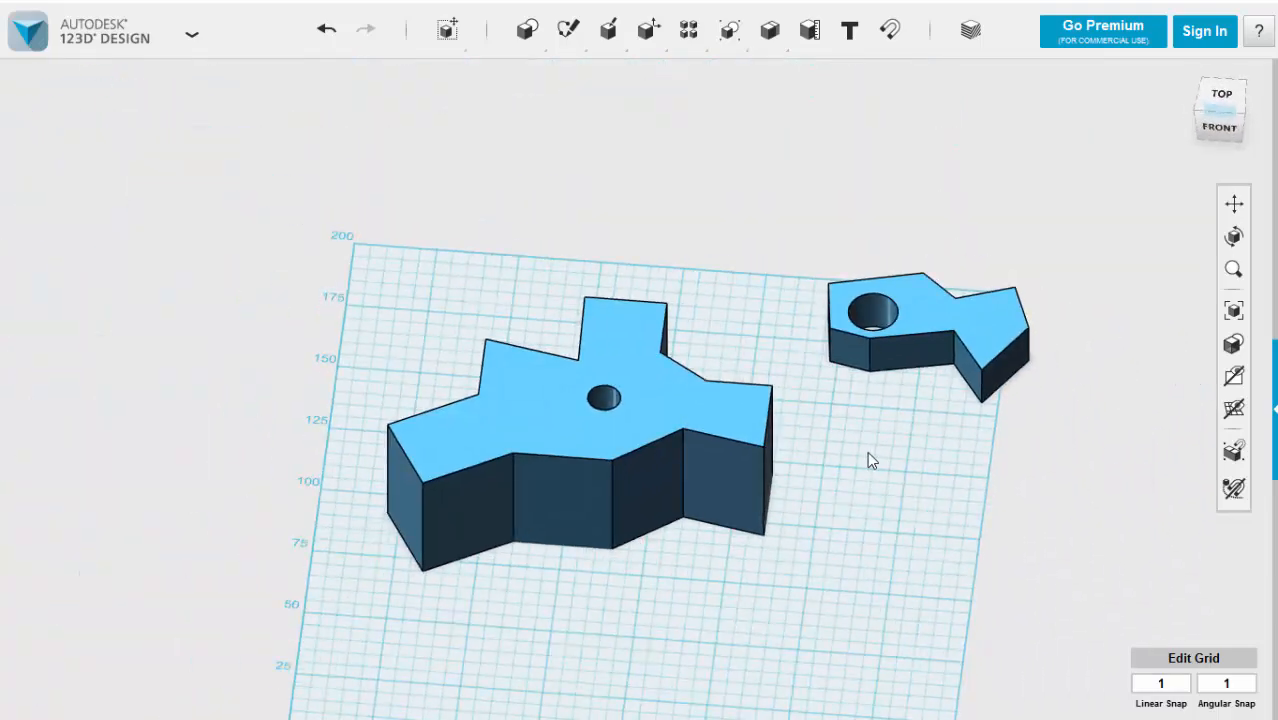
right_click_drag(867, 460, 908, 465)
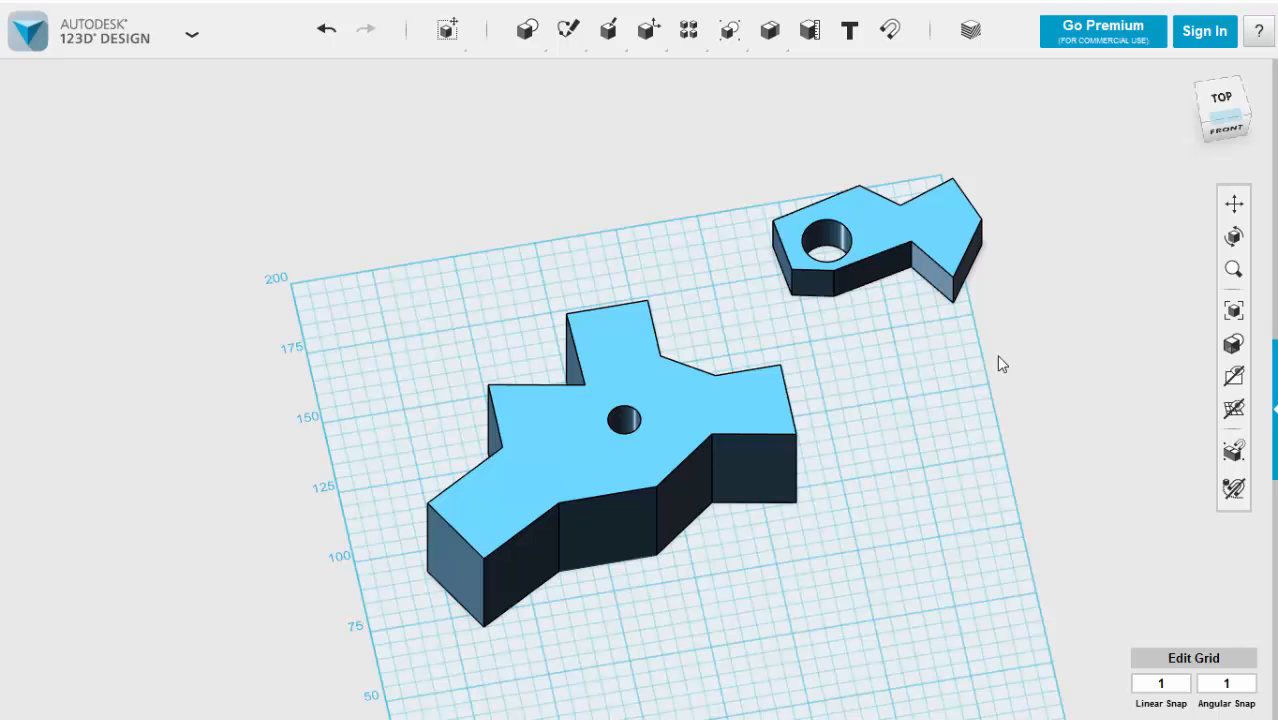
scroll(995, 362, "down", 4)
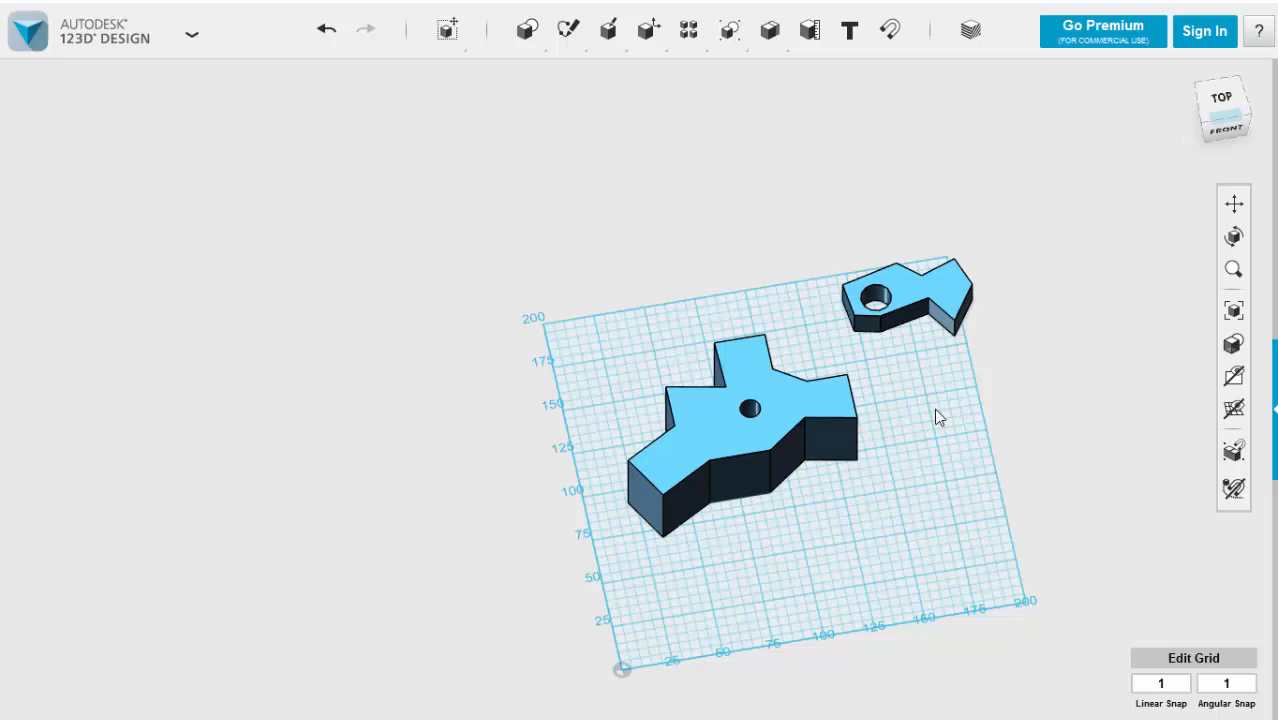
mouse_move(524, 30)
mouse_move(568, 37)
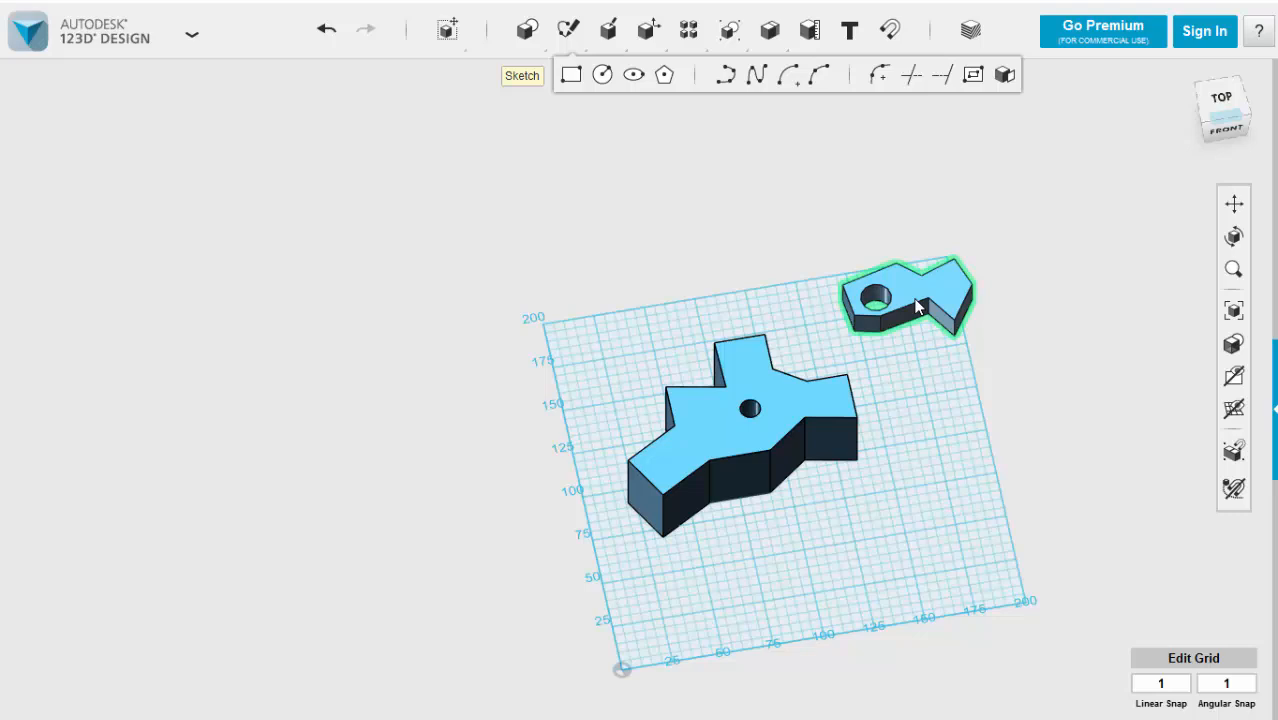
left_click(890, 38)
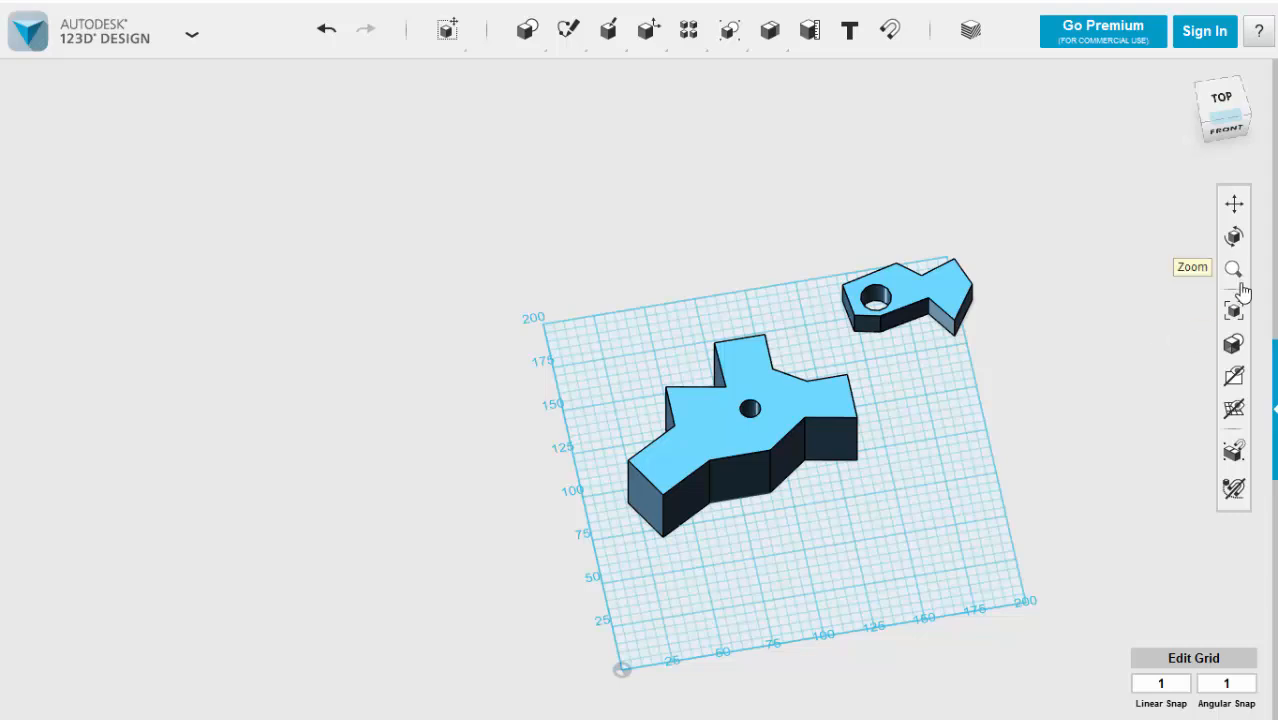
mouse_move(1233, 343)
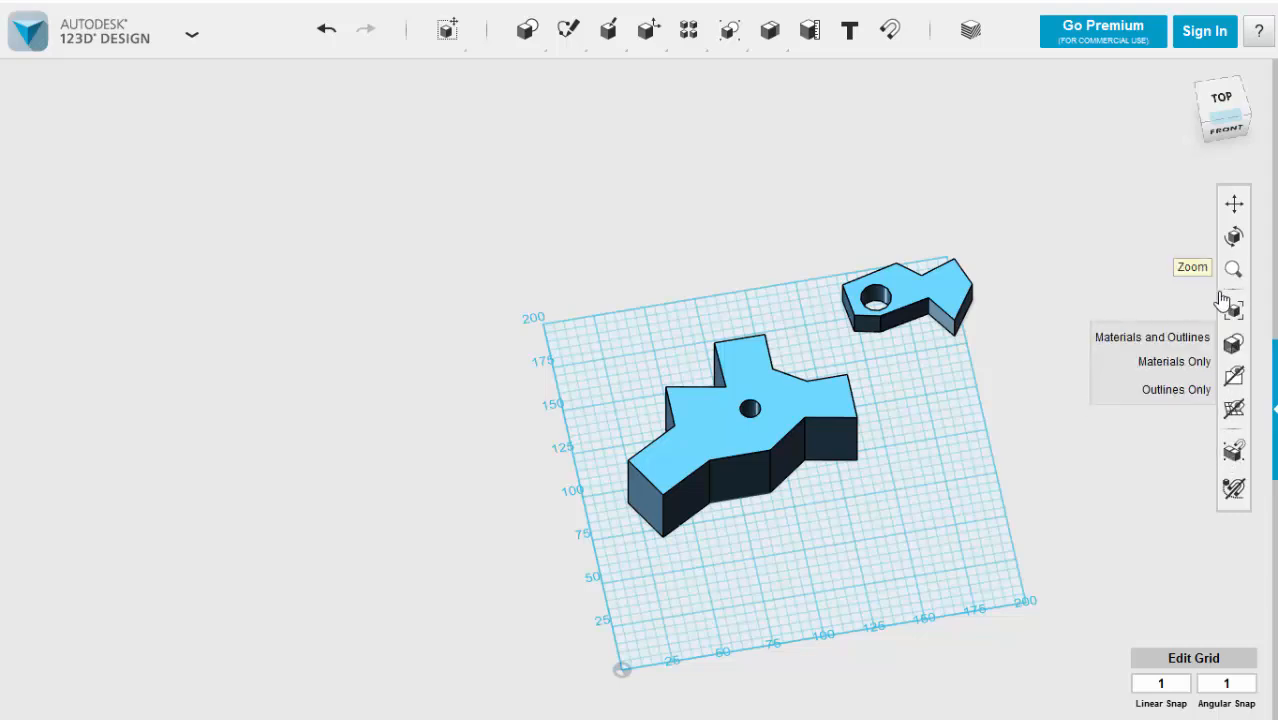
left_click(1233, 410)
left_click(1233, 410)
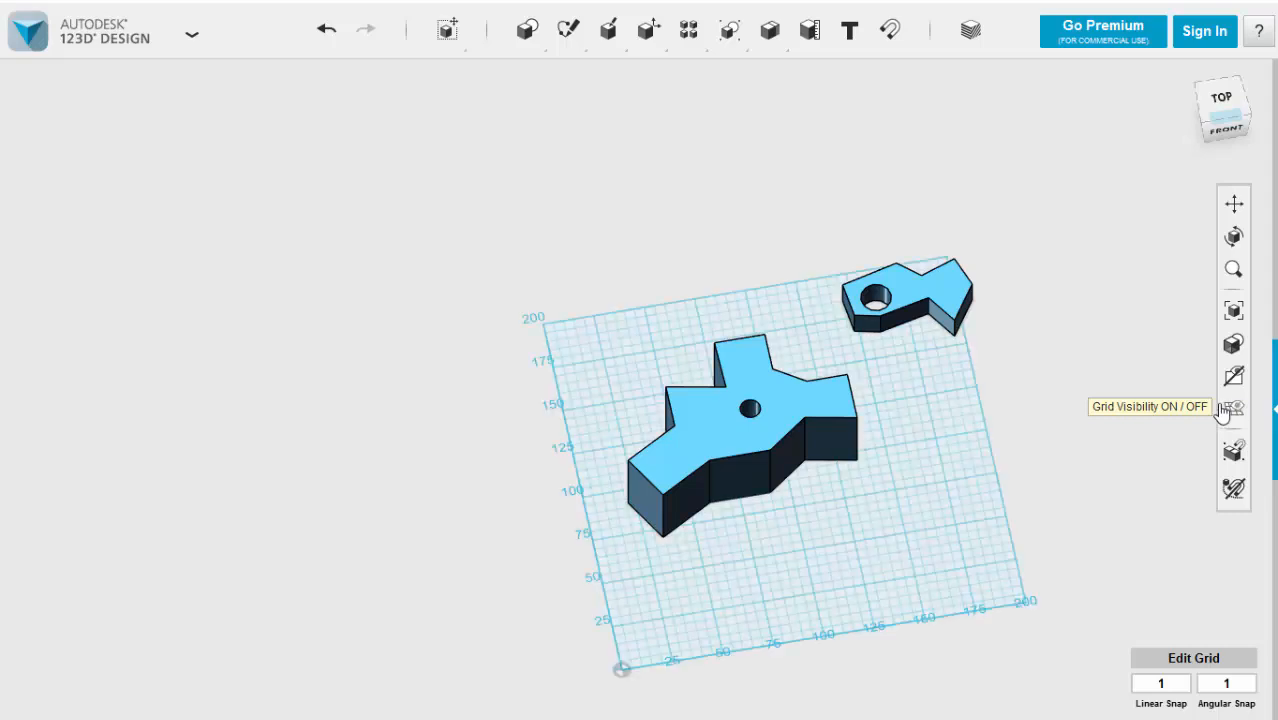